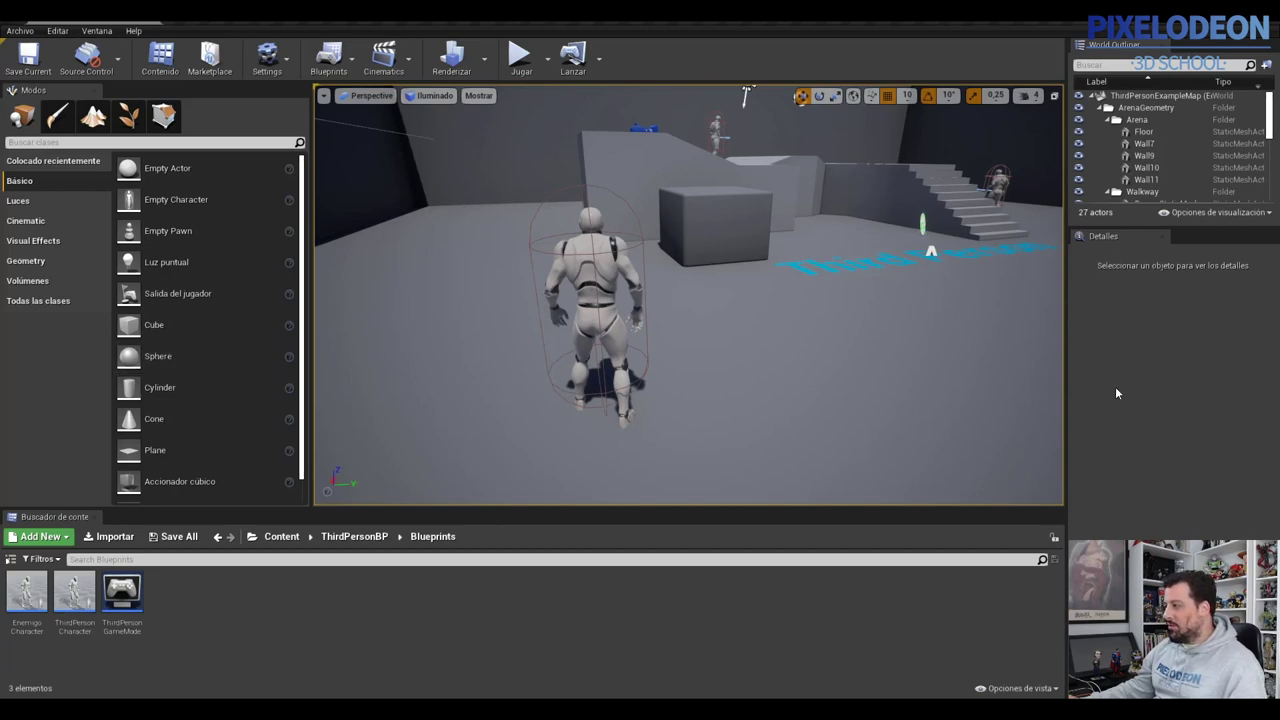
Test-play the level, running the character around the arena and onto the upper platform.
mouse_move(745, 93)
right_mouse_down()
mouse_move(1020, 110)
mouse_move(723, 280)
mouse_move(797, 213)
right_mouse_up()
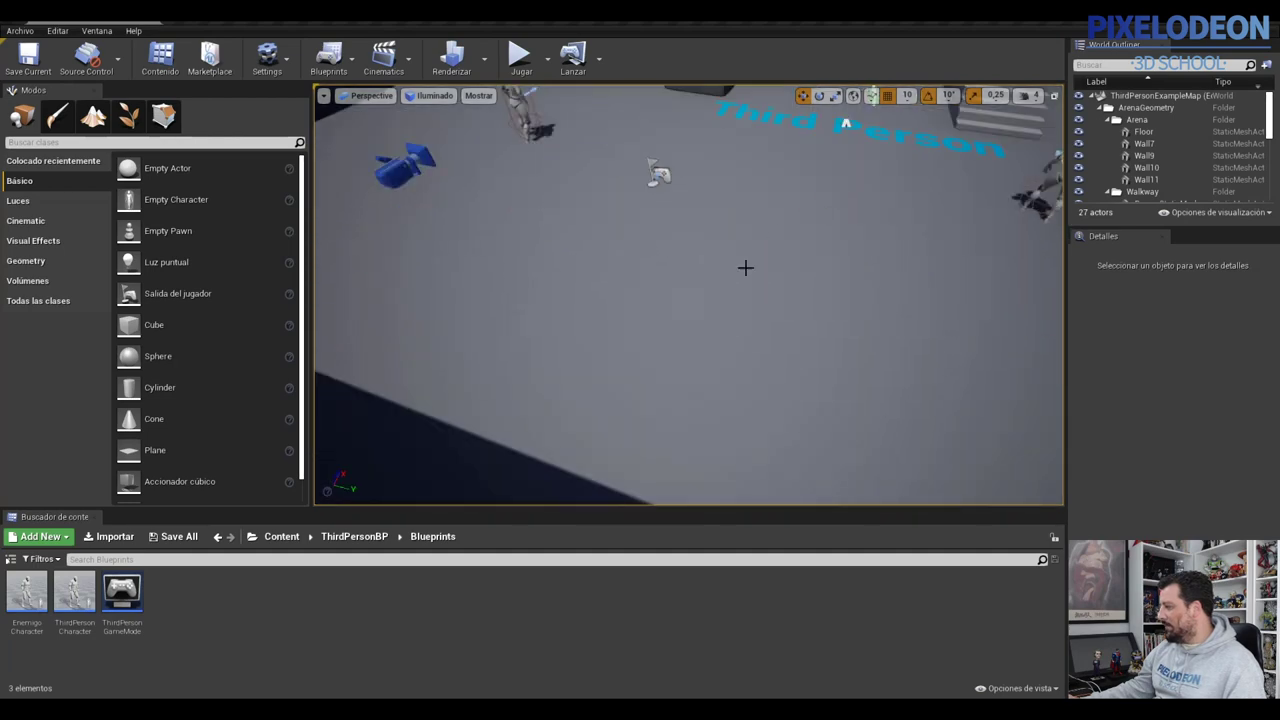
left_click(519, 57)
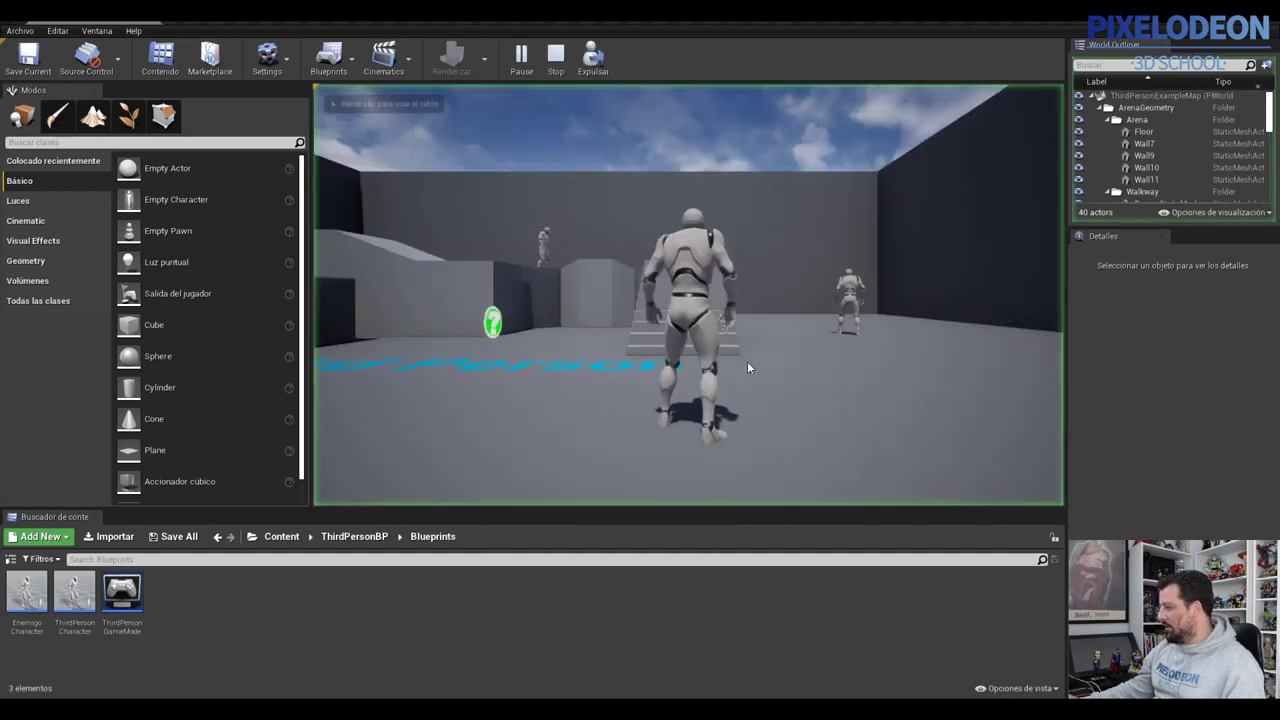
key("w")
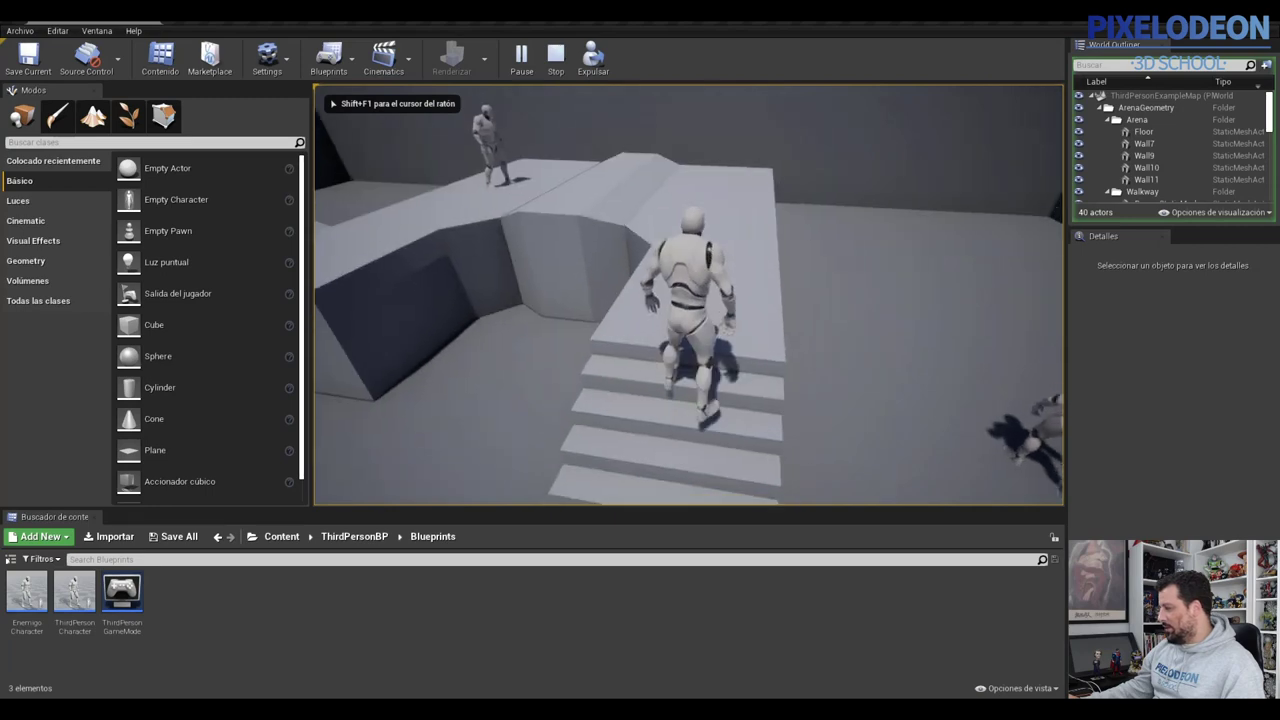
key("w")
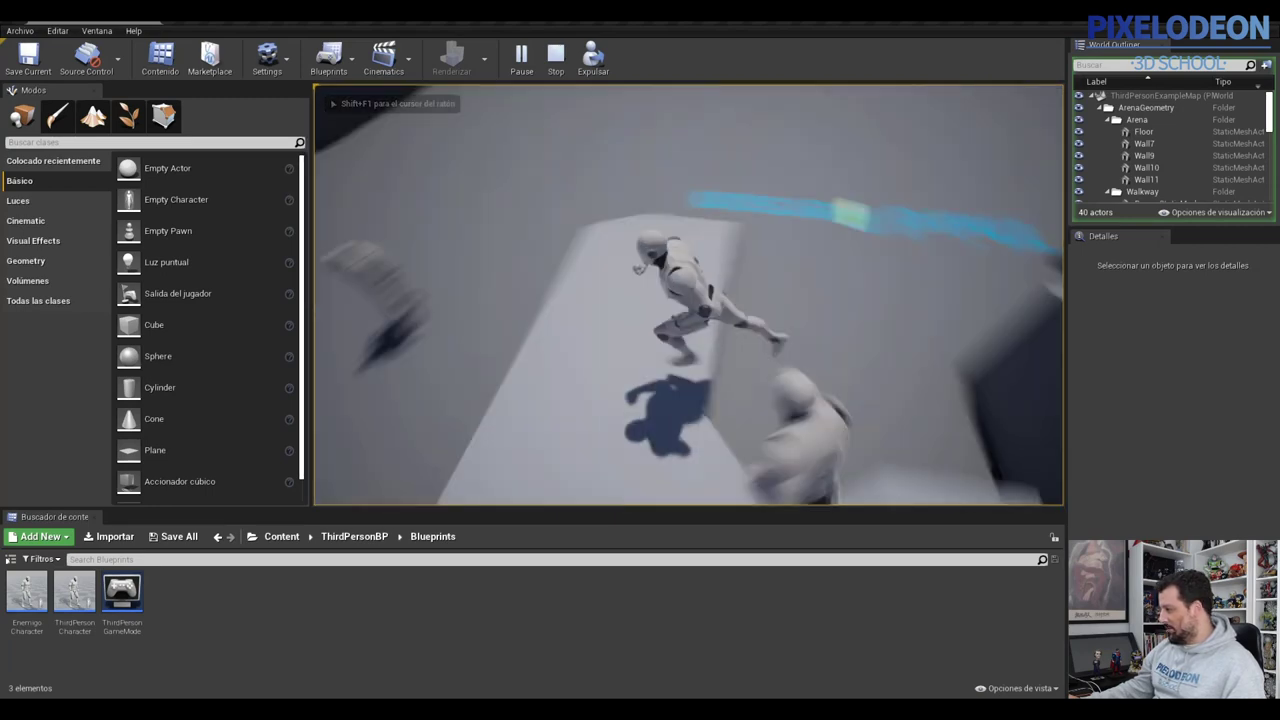
key("w")
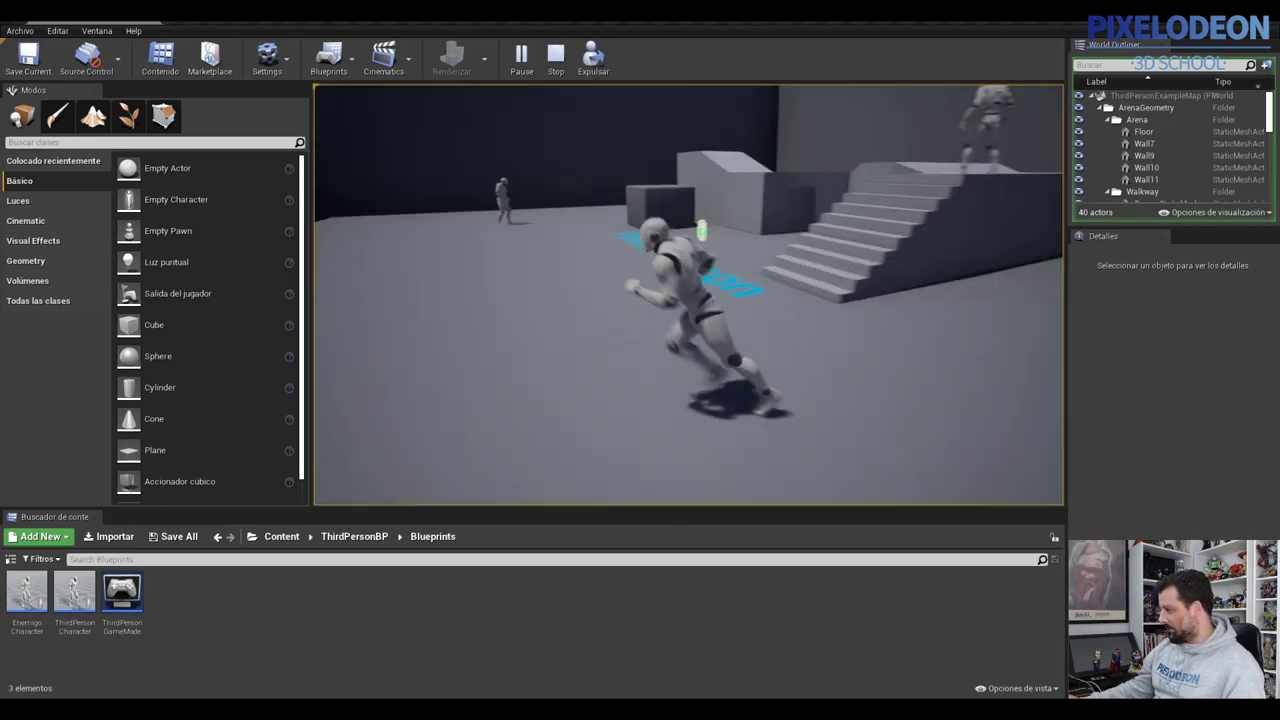
key("w")
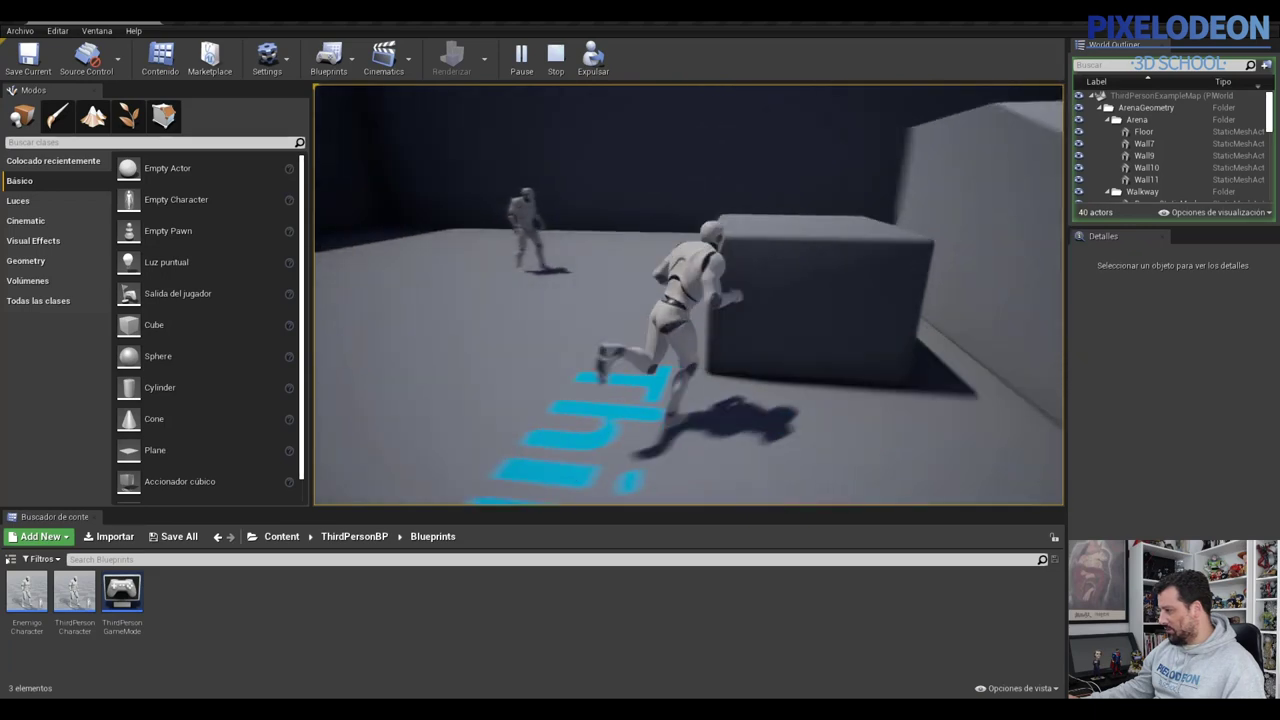
key("w")
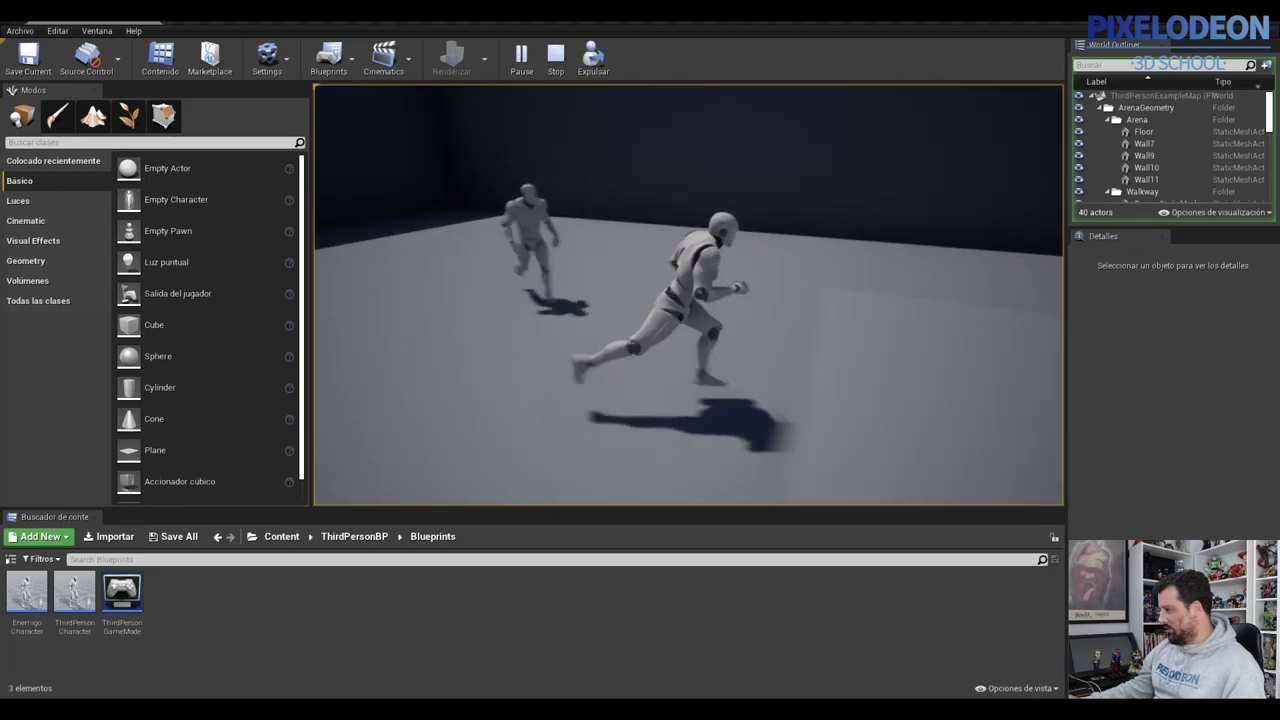
key("w")
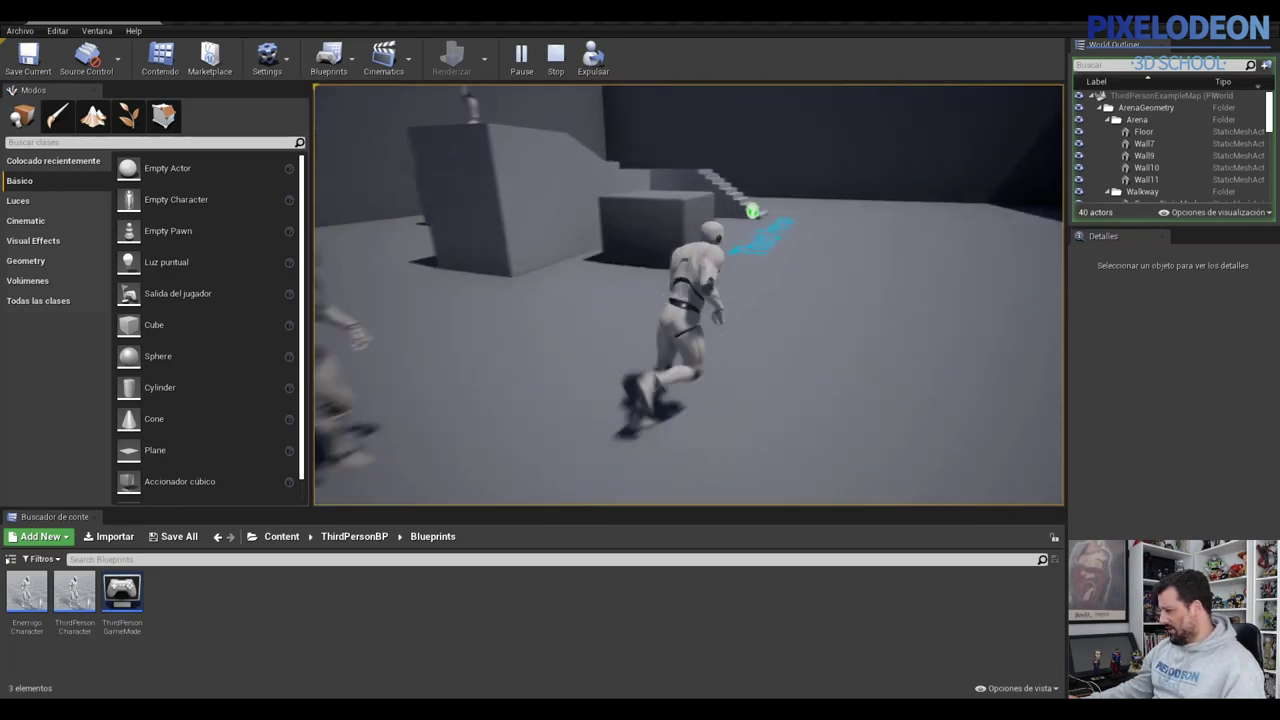
key("w")
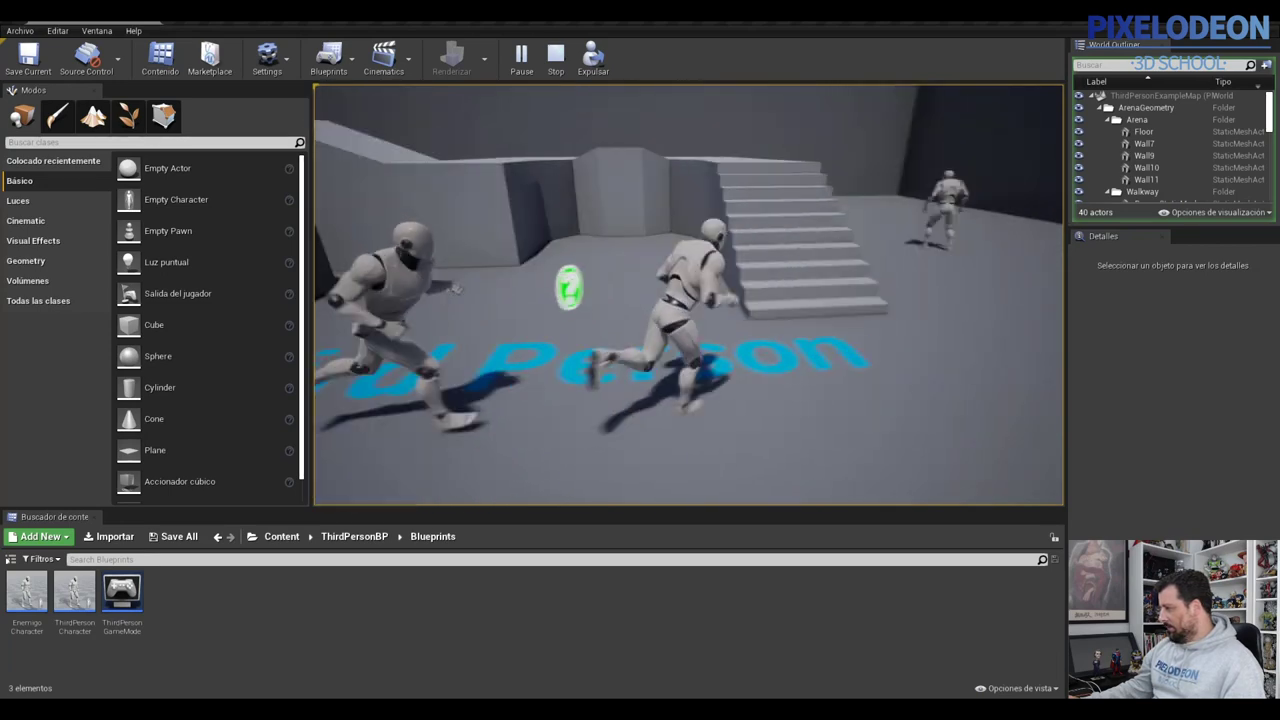
key("w")
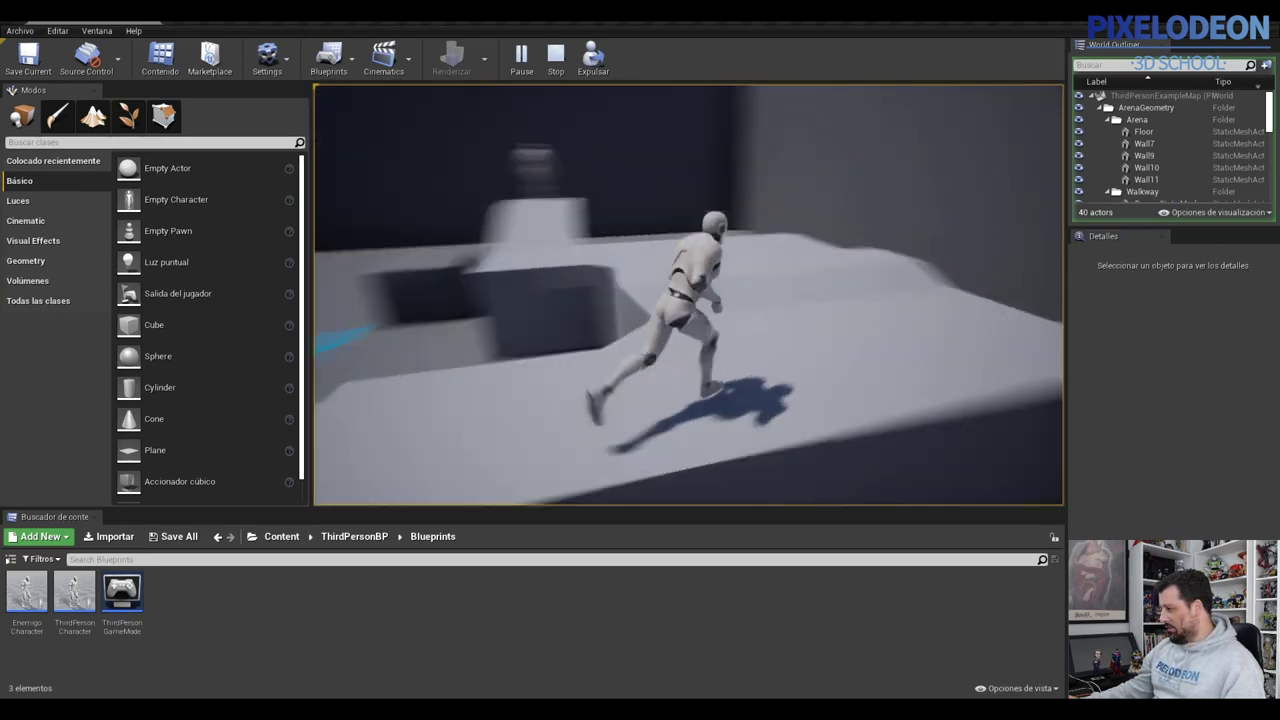
key("w")
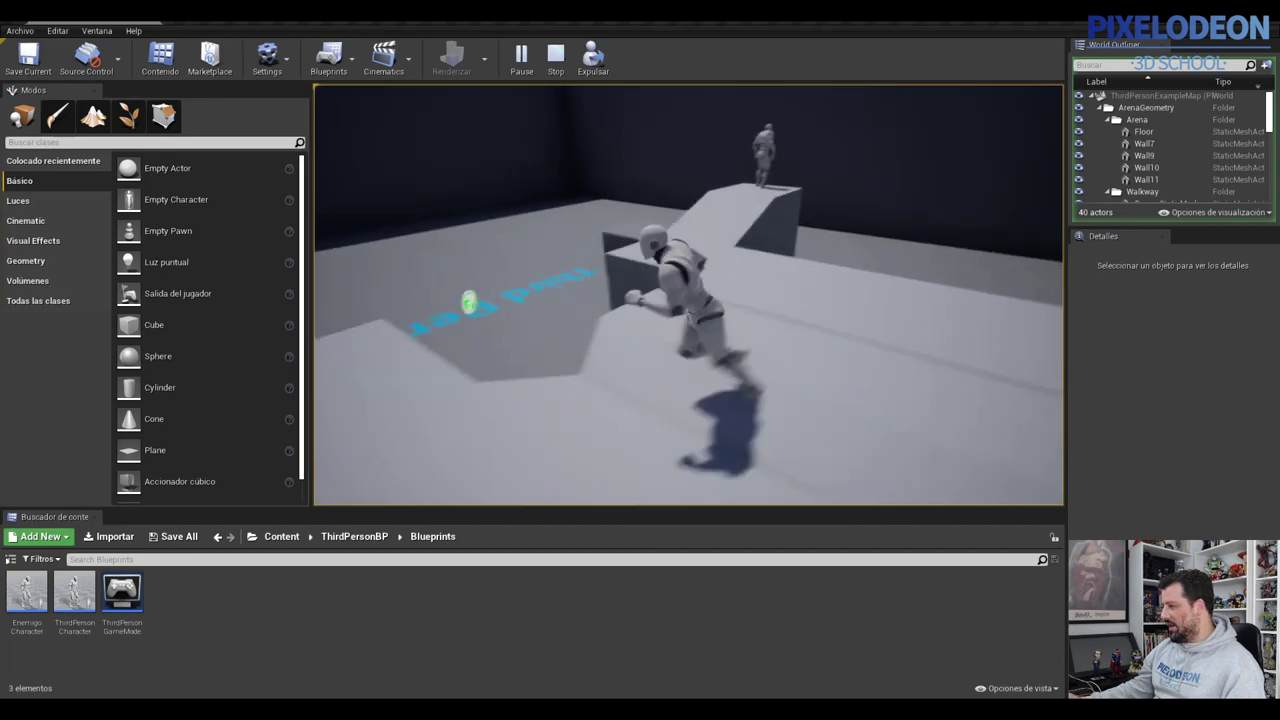
key("Escape")
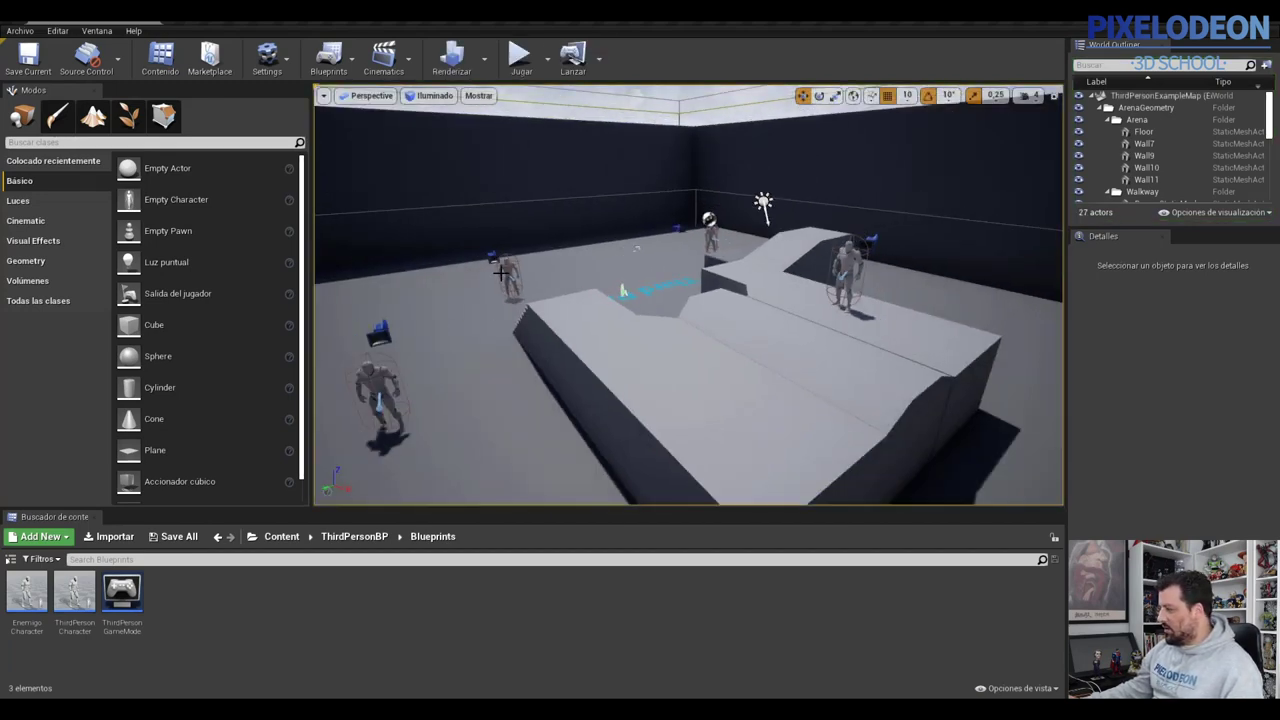
Select the ThirdPersonCharacter and frame the viewport around it.
left_click(505, 275)
key("f")
right_click_drag(531, 280, 683, 251)
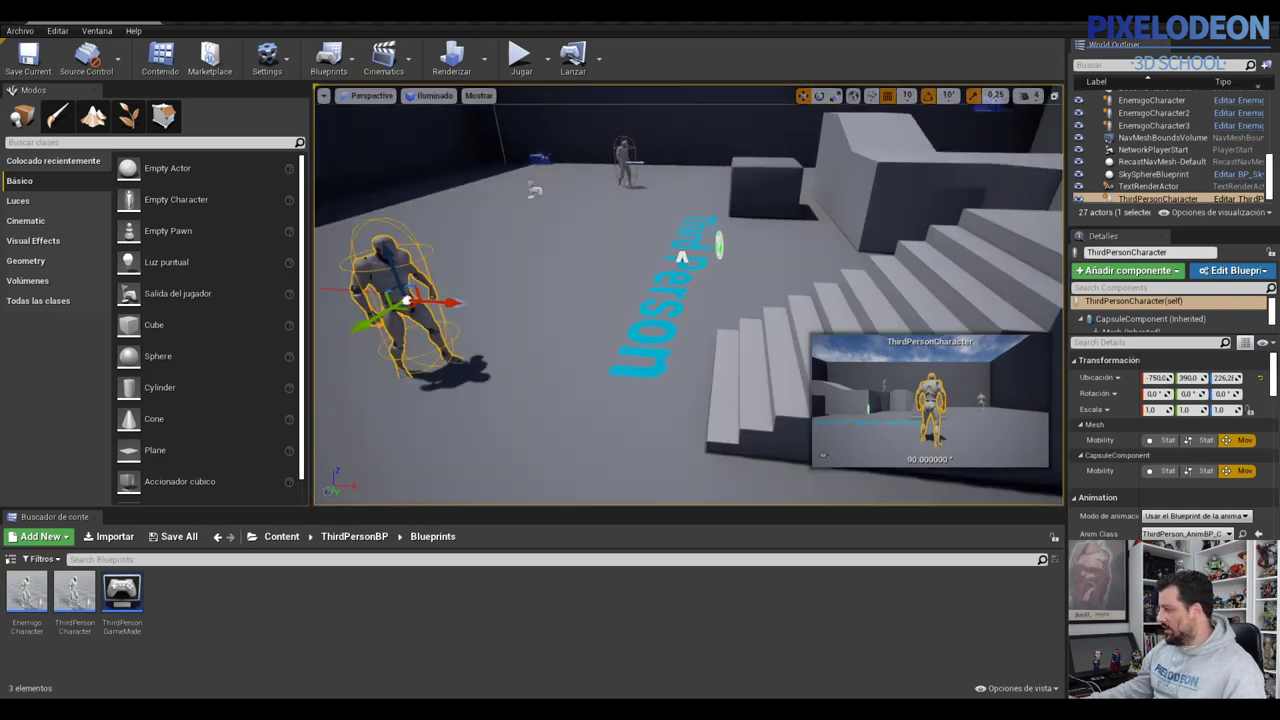
right_click_drag(546, 270, 546, 270)
key("f")
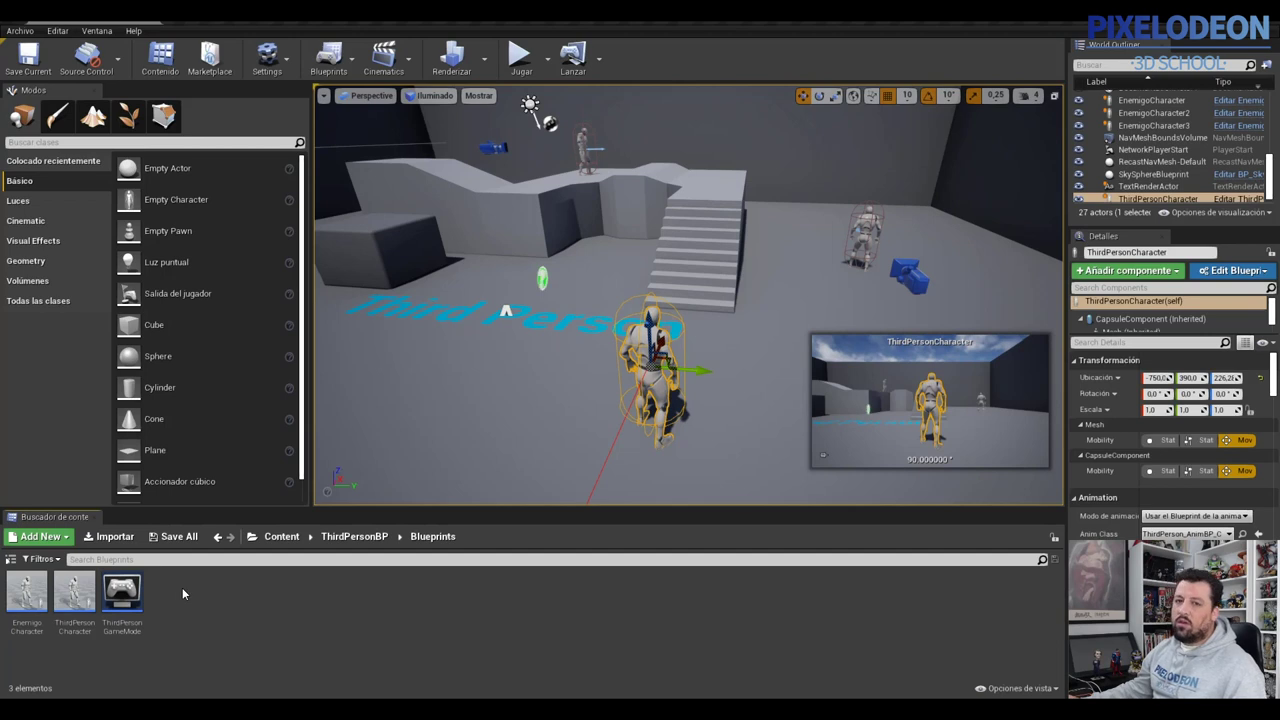
In the Content root, create a new folder named 'Environment'.
left_click(349, 538)
left_click(281, 537)
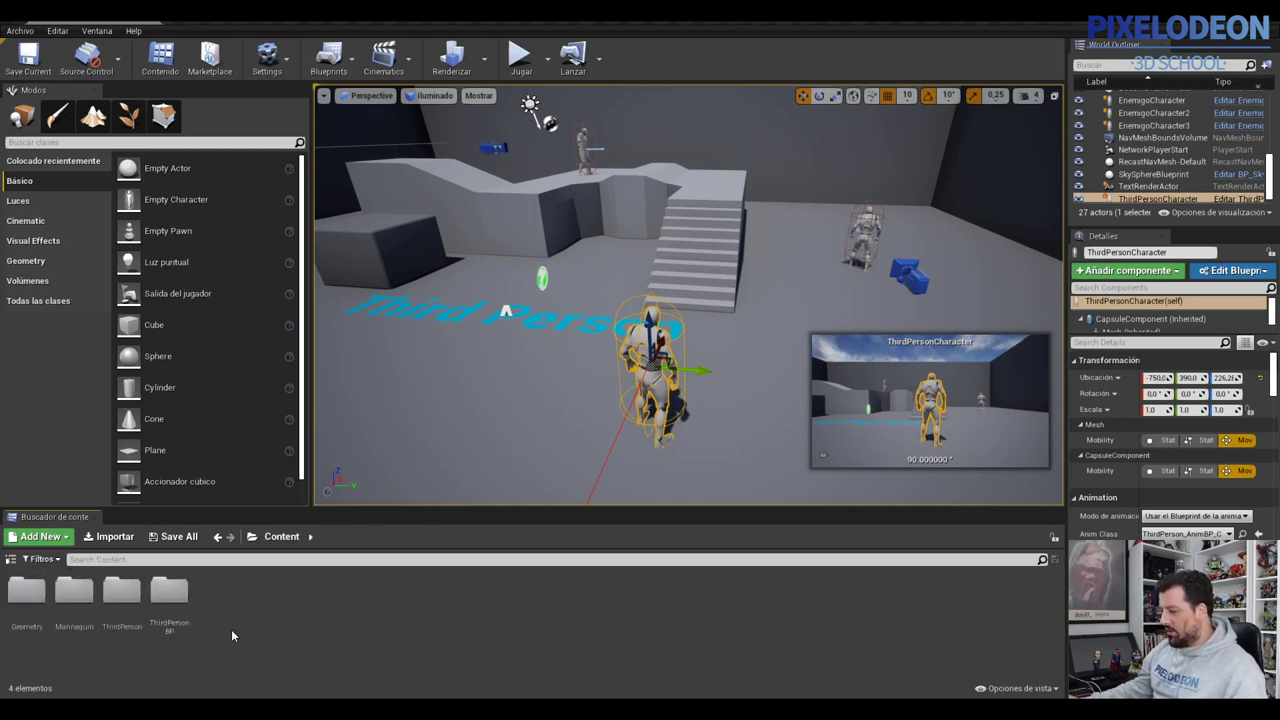
right_click(289, 592)
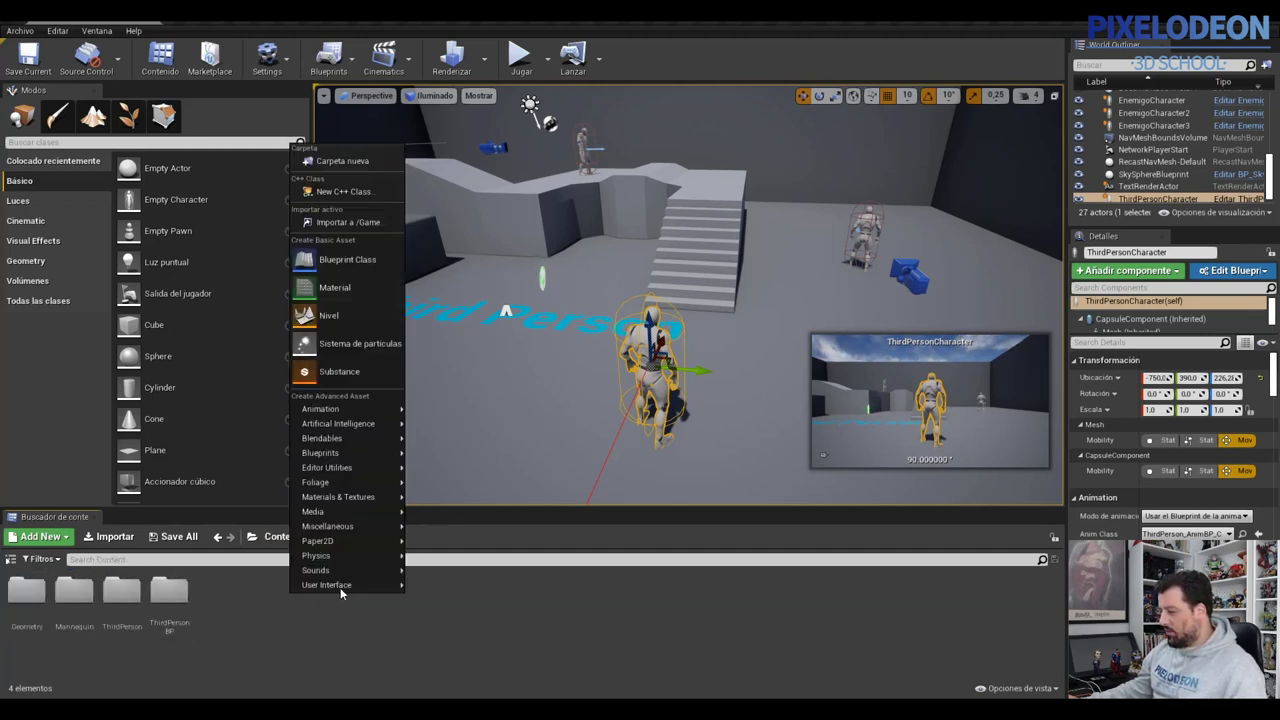
left_click(373, 162)
type("En")
type("ron")
type("ment")
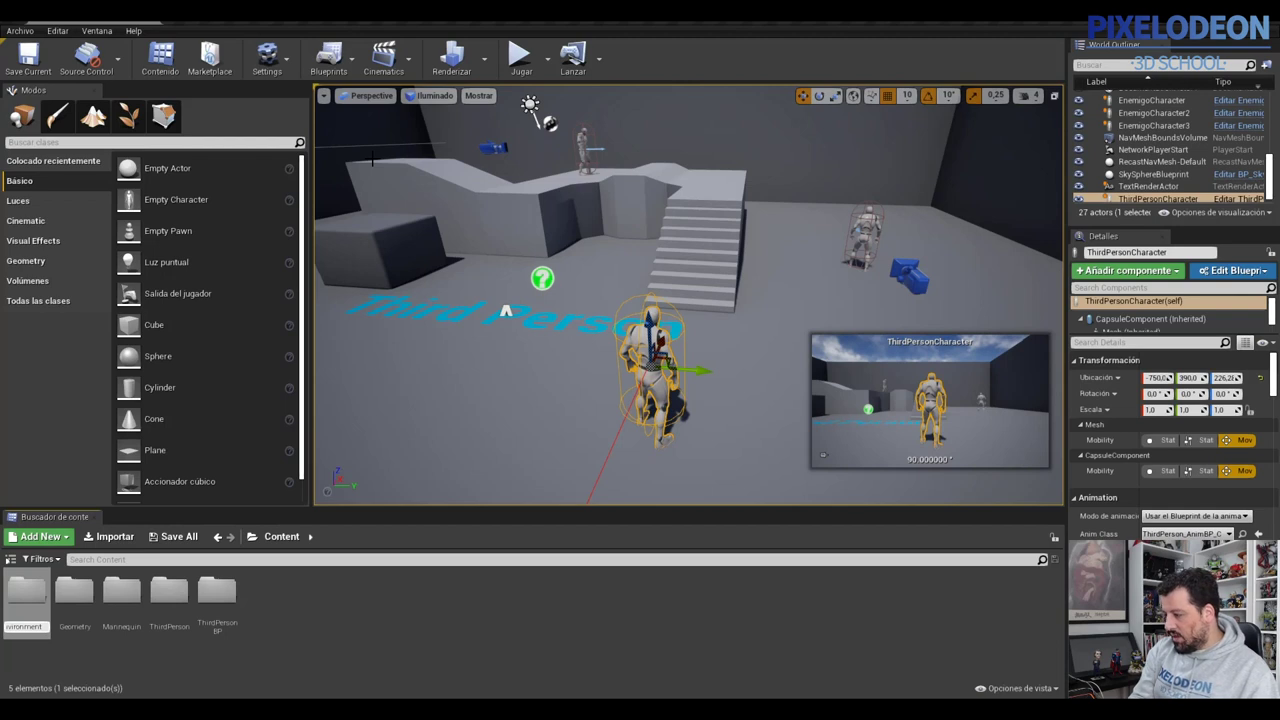
key("Return")
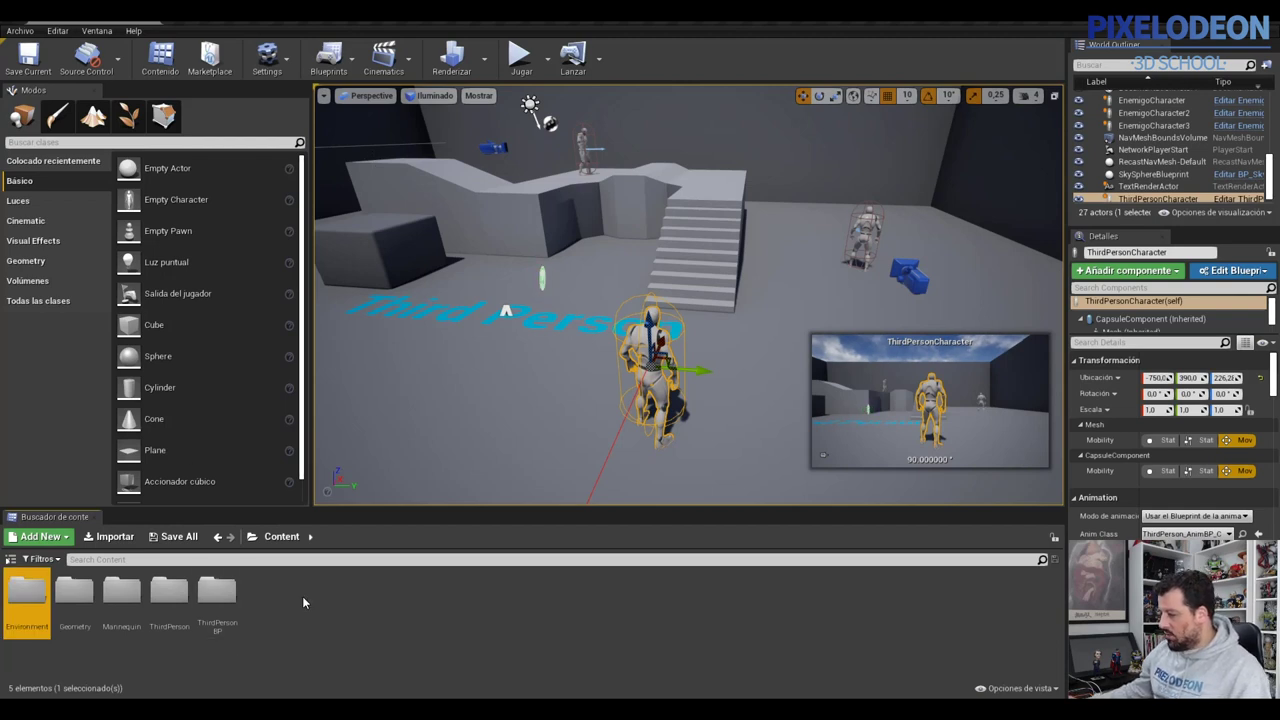
Inside Environment, create a folder named 'Props'.
double_click(27, 592)
right_click(146, 593)
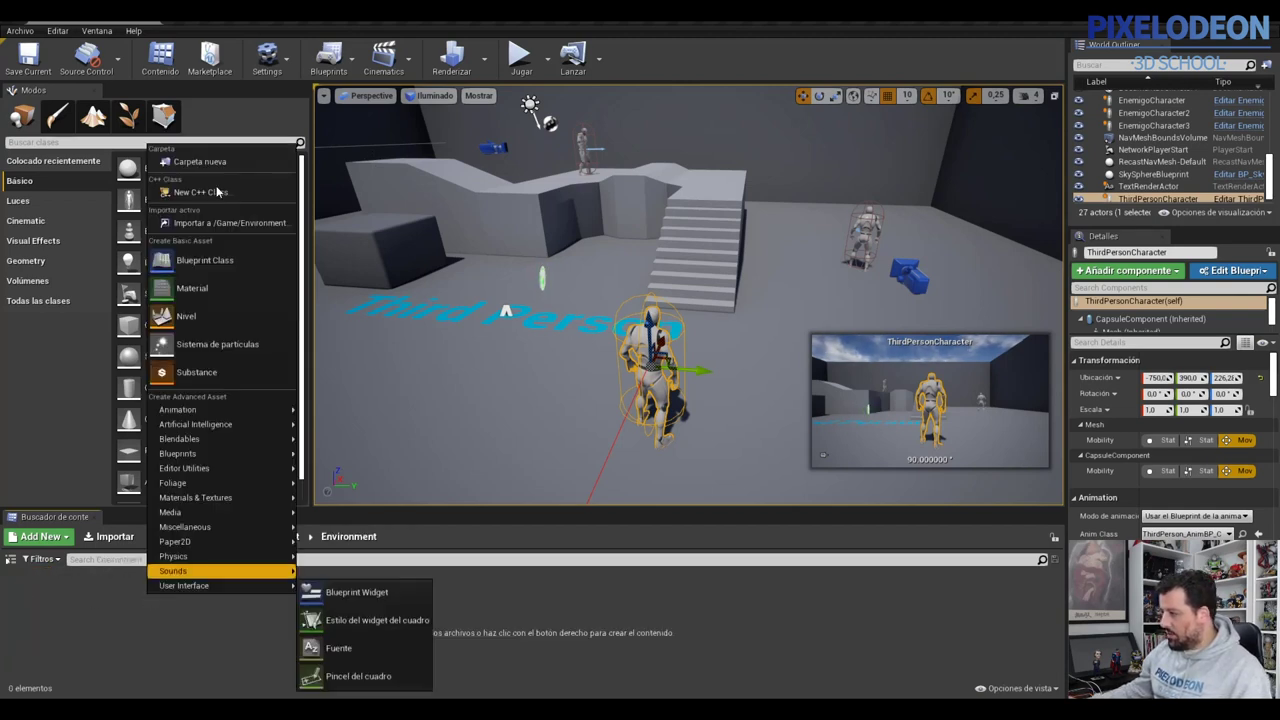
left_click(192, 162)
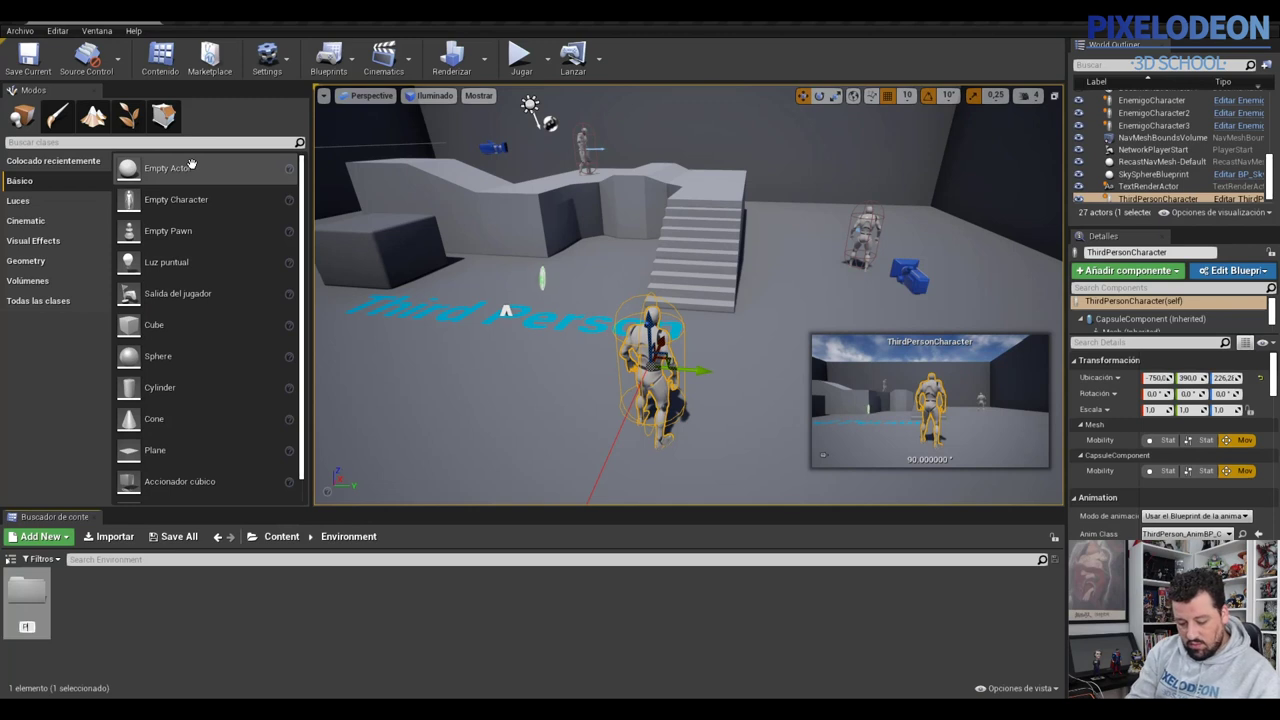
type("Pisps")
key("Return")
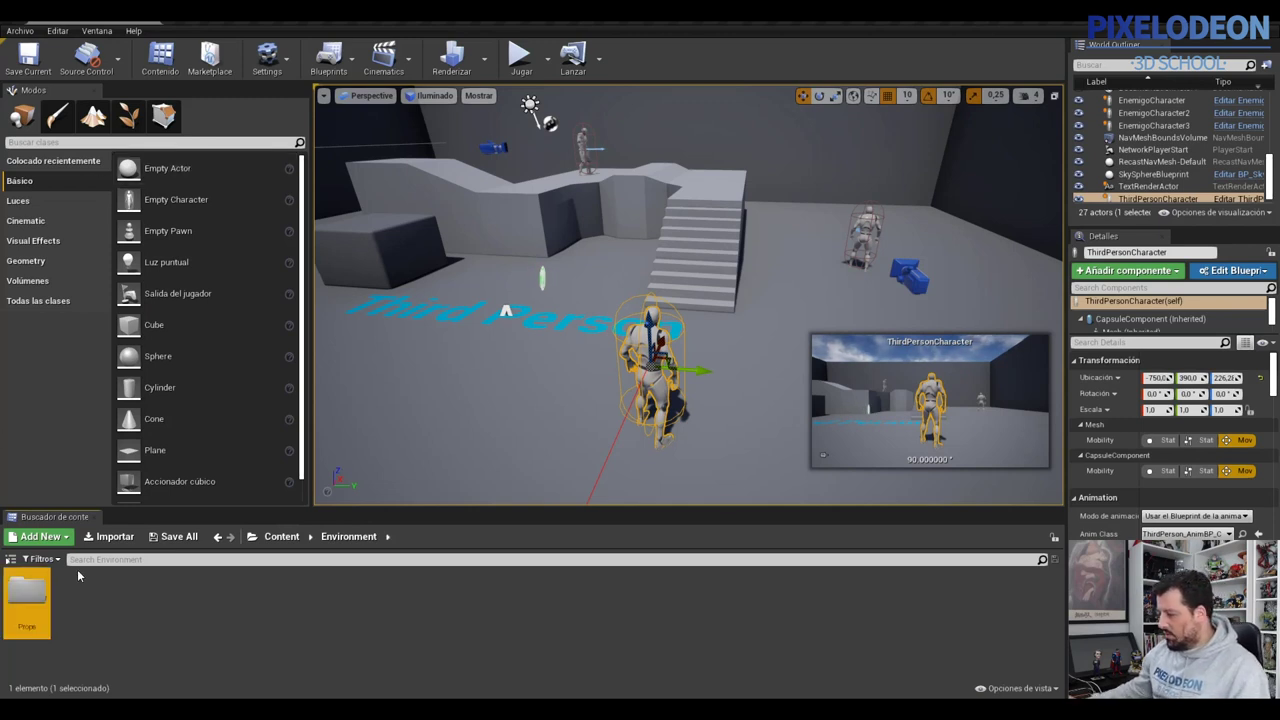
Open the empty Props folder and drag the probeta model file in to import it.
double_click(24, 584)
right_click(305, 591)
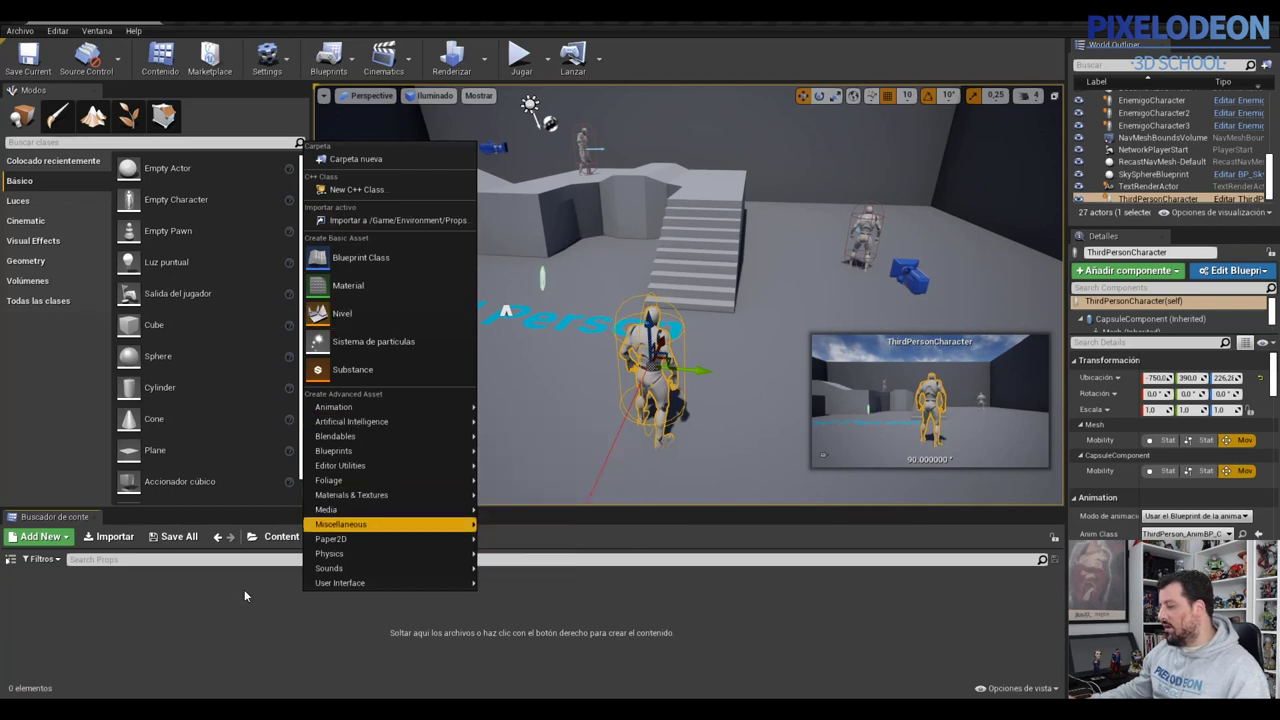
left_click(267, 634)
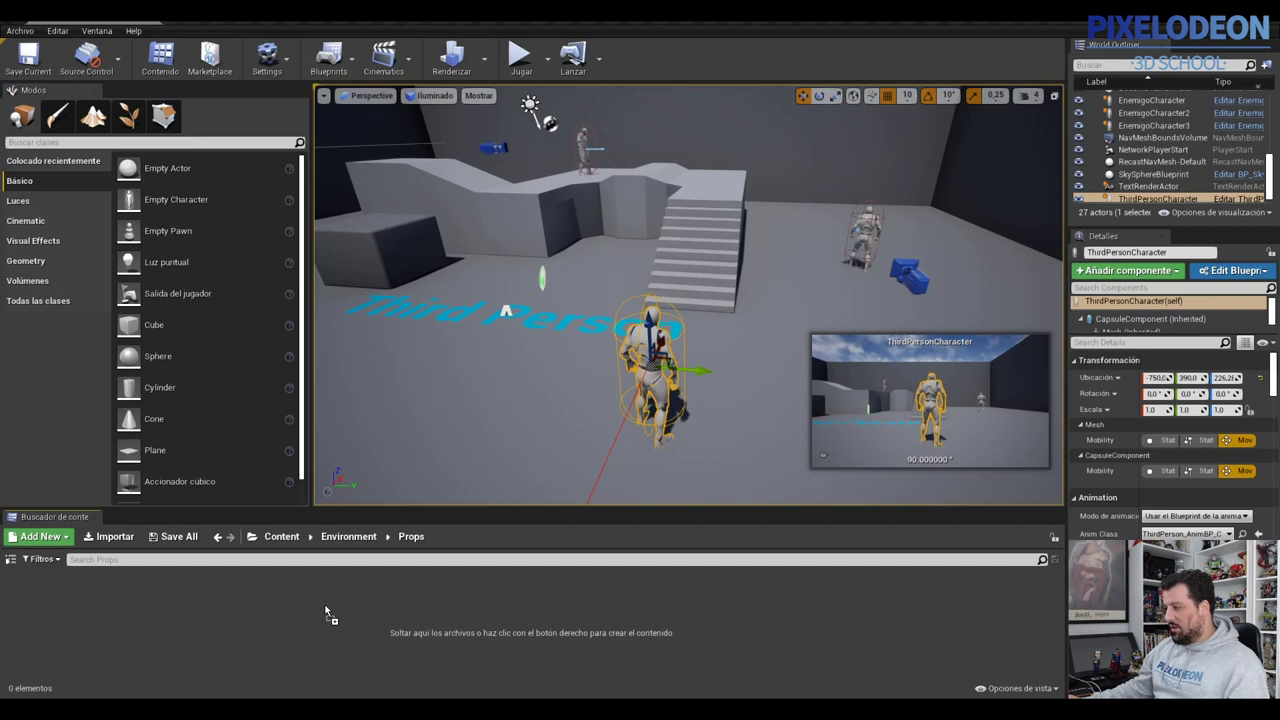
left_click_drag(325, 607, 330, 617)
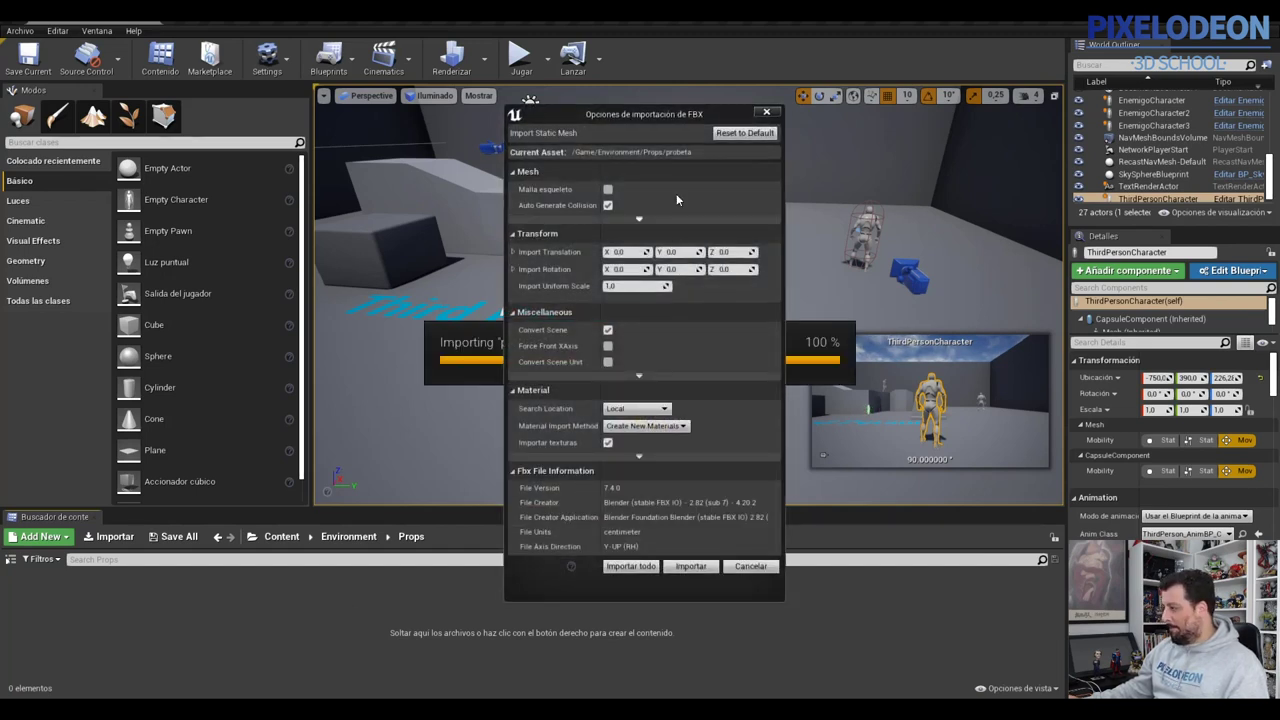
Confirm the probeta FBX import and dismiss the import message log.
left_click(643, 567)
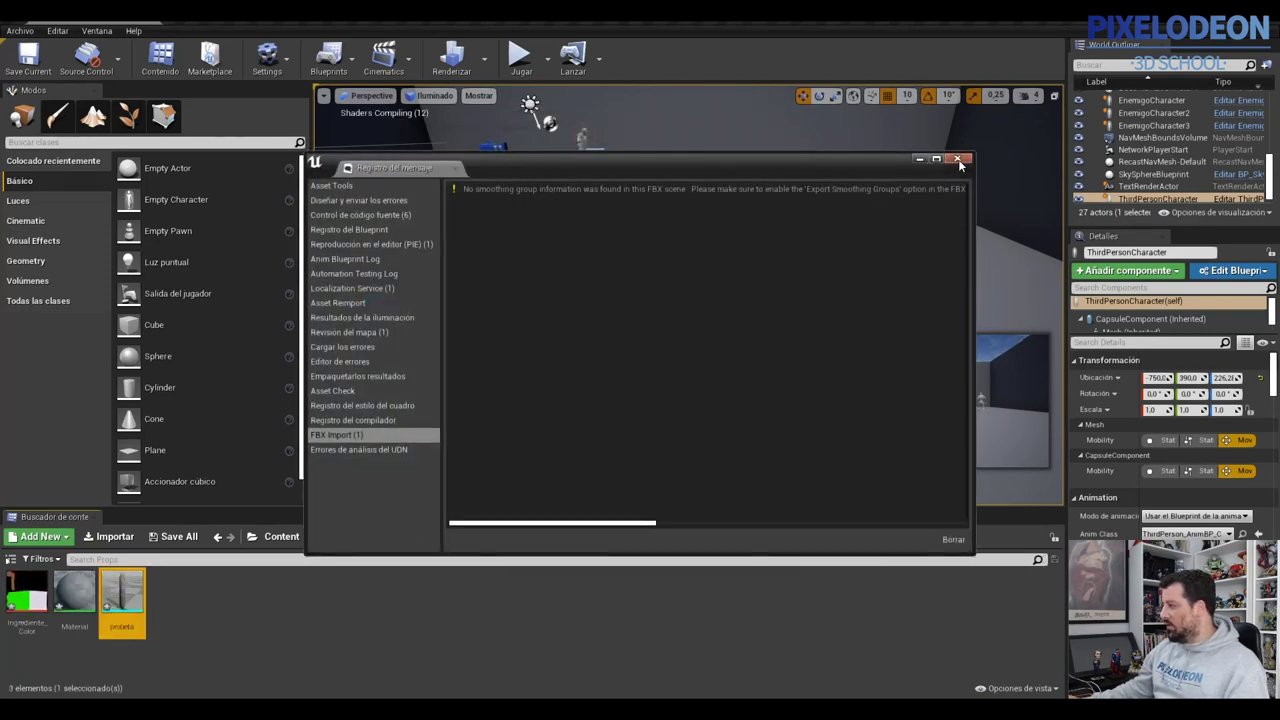
left_click(960, 160)
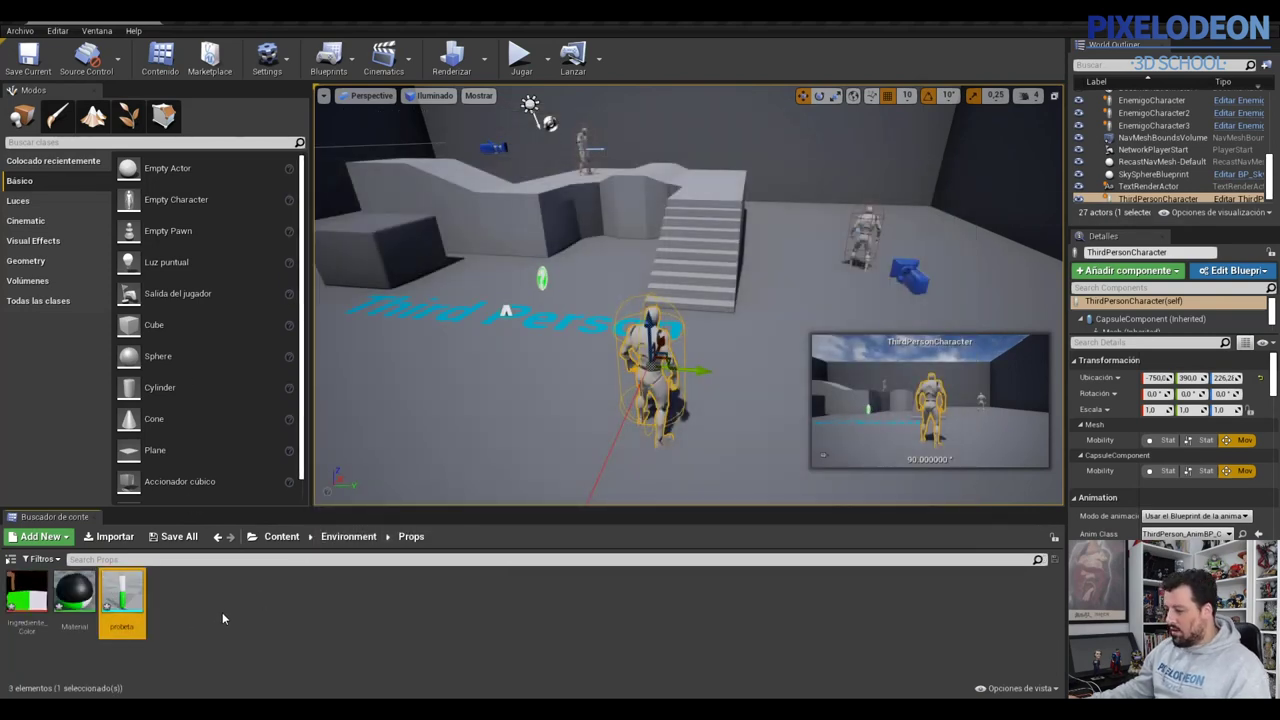
left_click(158, 580)
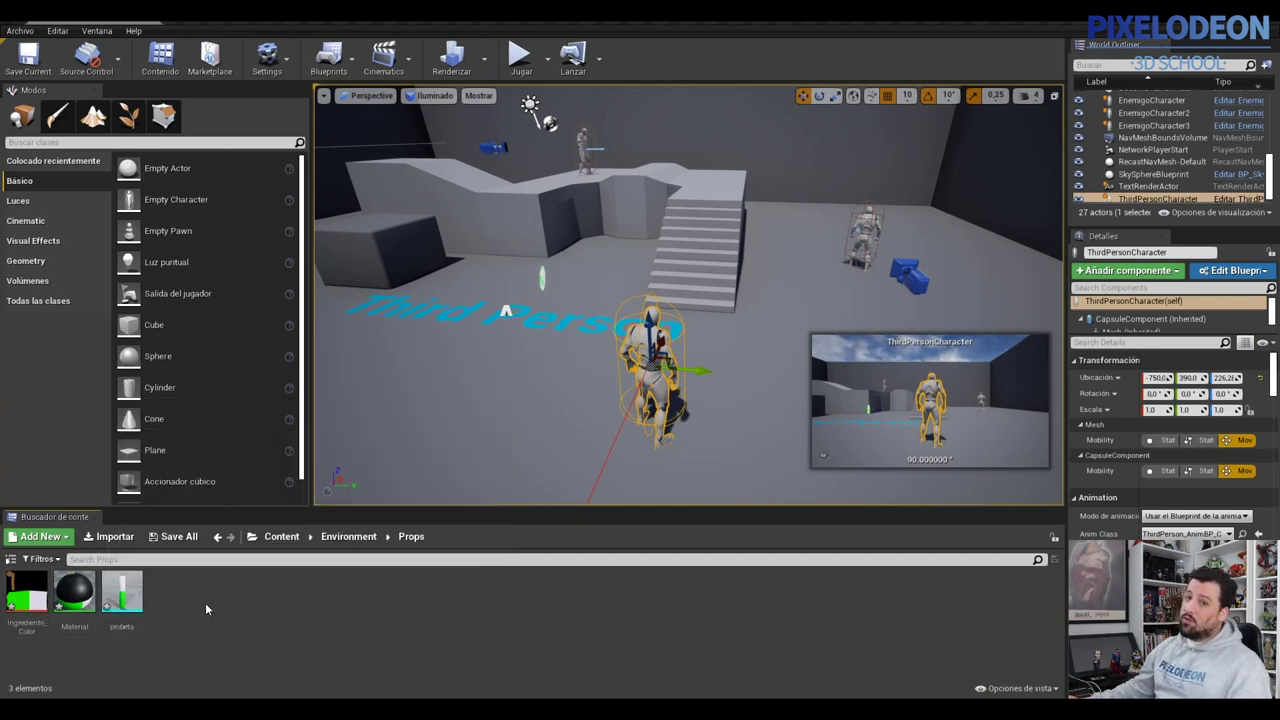
Place the probeta mesh in the level near the character, then delete it.
left_click(122, 592)
left_click_drag(122, 598, 480, 378)
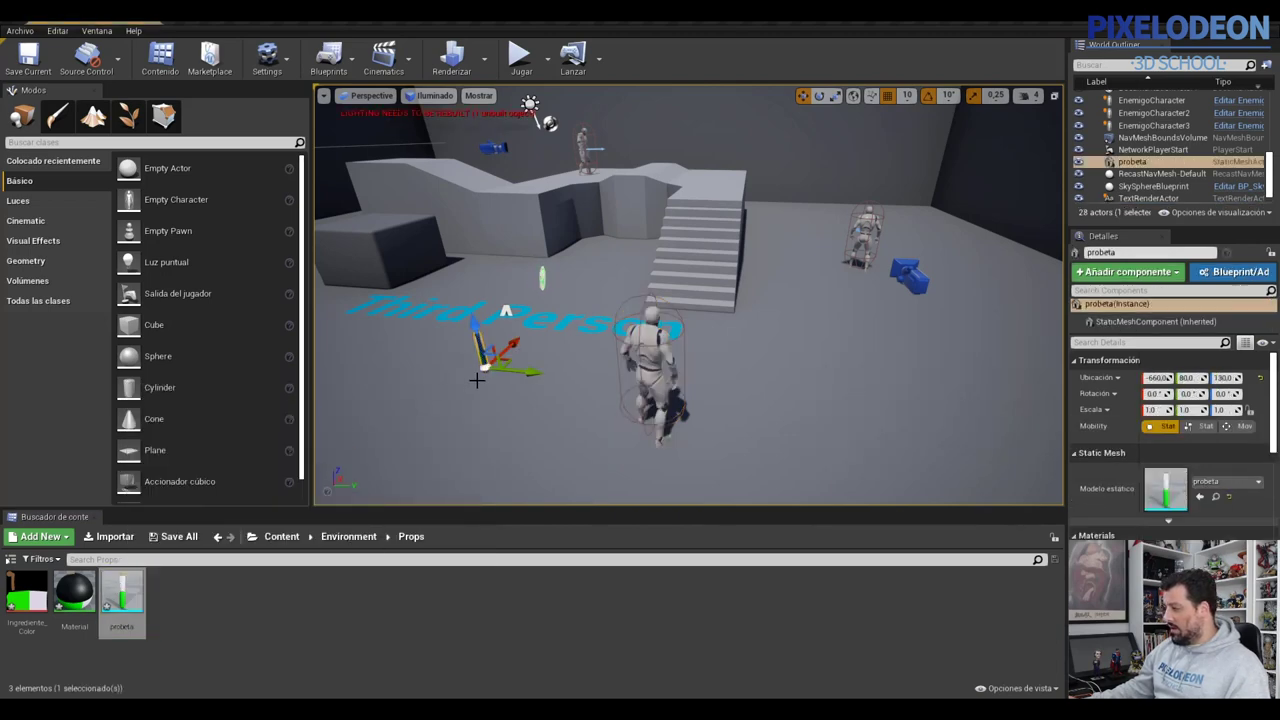
key("f")
scroll(686, 321, "down", 3)
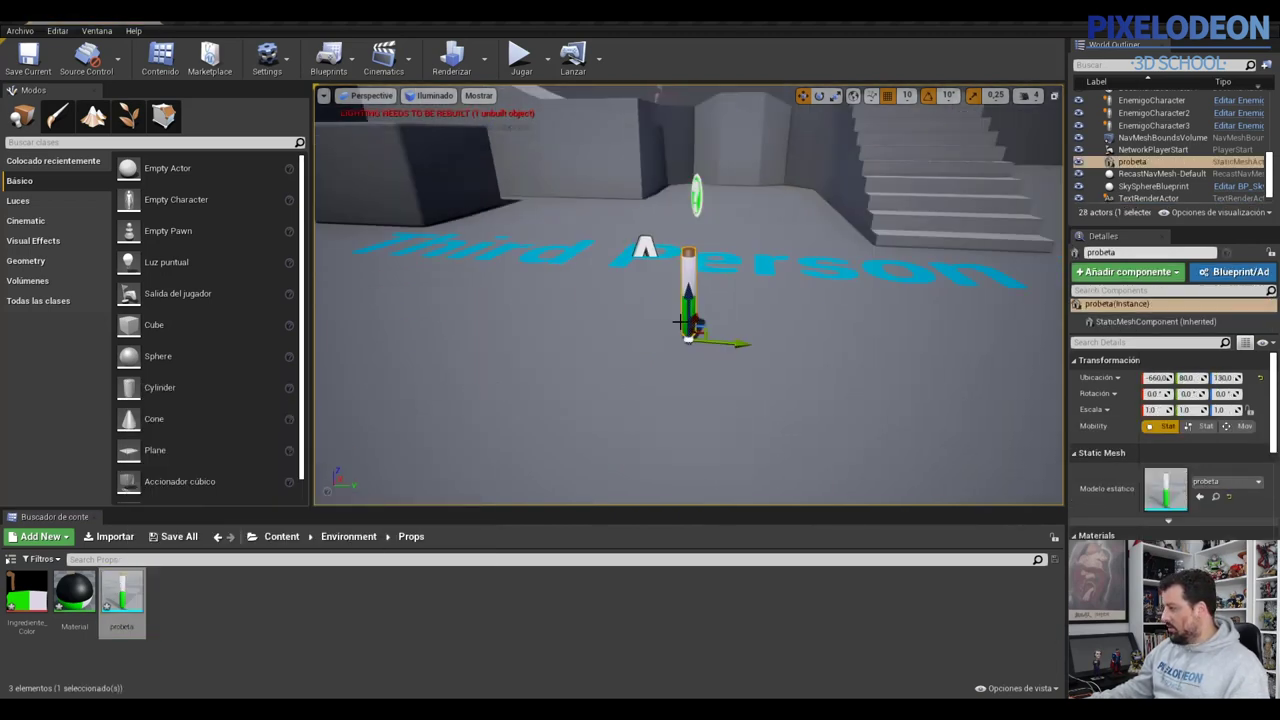
scroll(686, 321, "up", 2)
key("Delete")
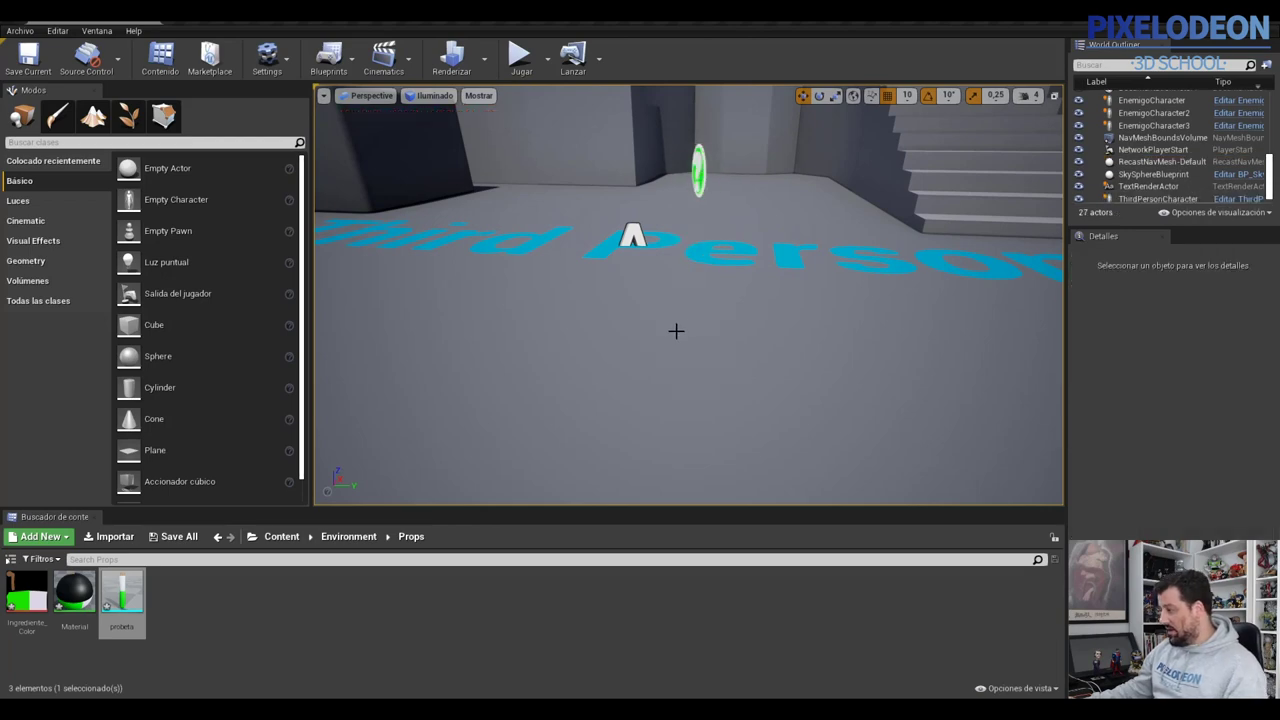
scroll(699, 373, "down", 3)
scroll(699, 373, "down", 3)
scroll(699, 373, "down", 3)
scroll(699, 373, "up", 1)
Browse to Content > ThirdPersonBP > Blueprints and save ThirdPersonExampleMap.
left_click(204, 620)
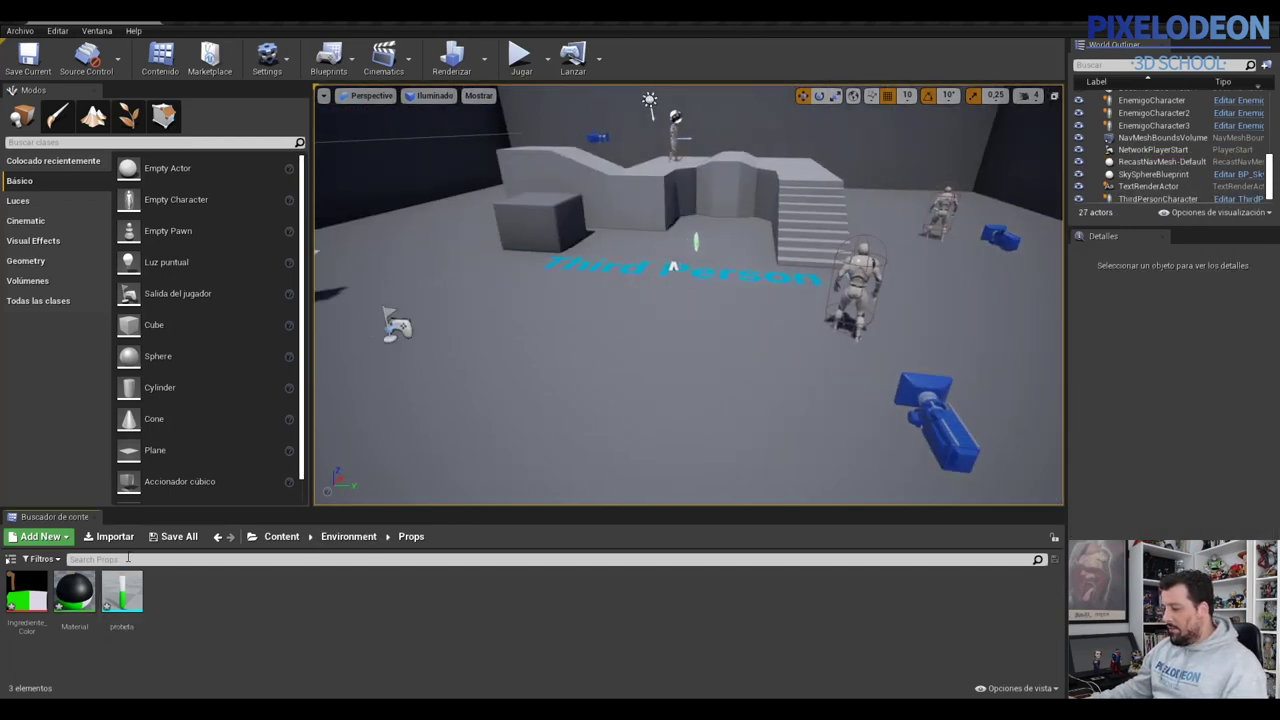
left_click(290, 537)
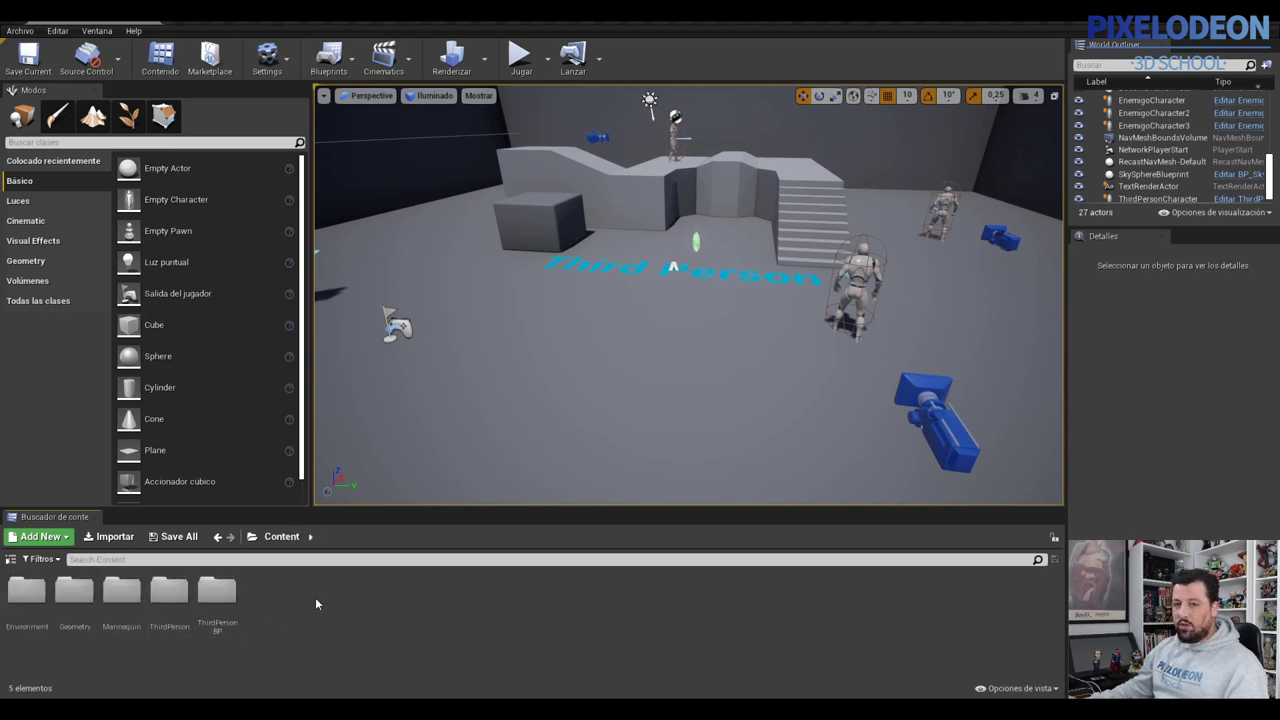
double_click(219, 590)
double_click(27, 590)
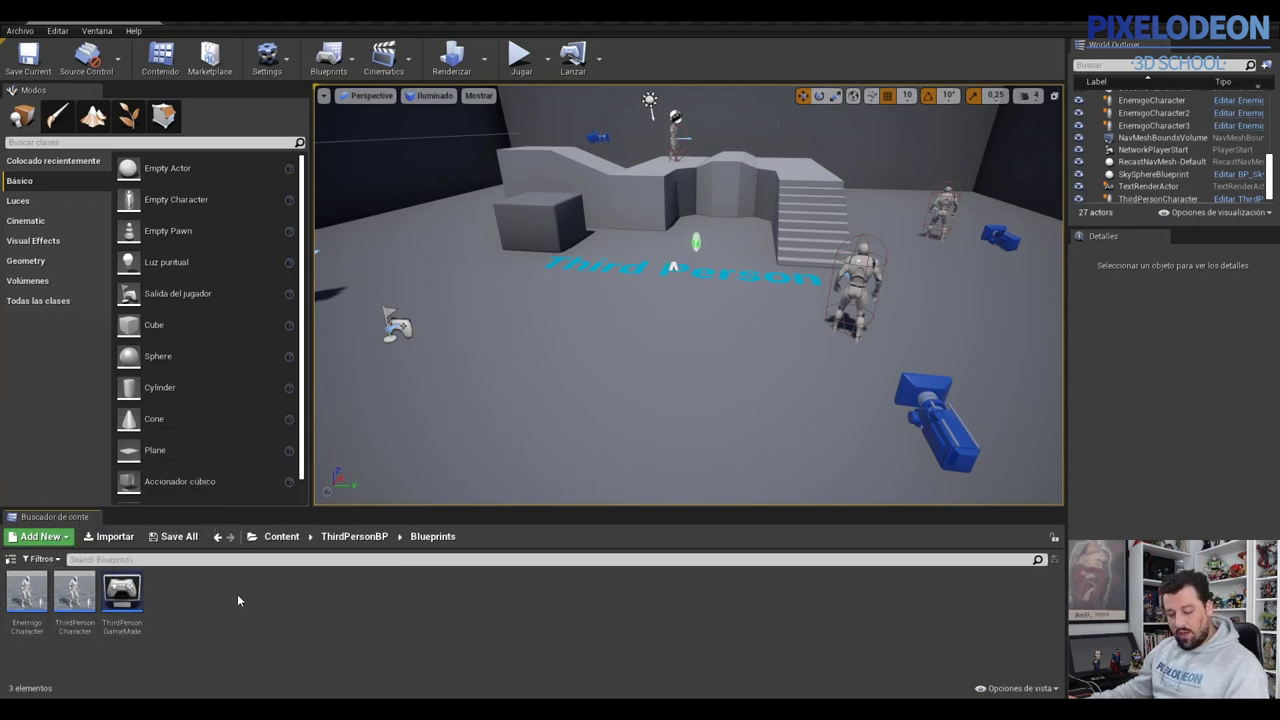
left_click(42, 74)
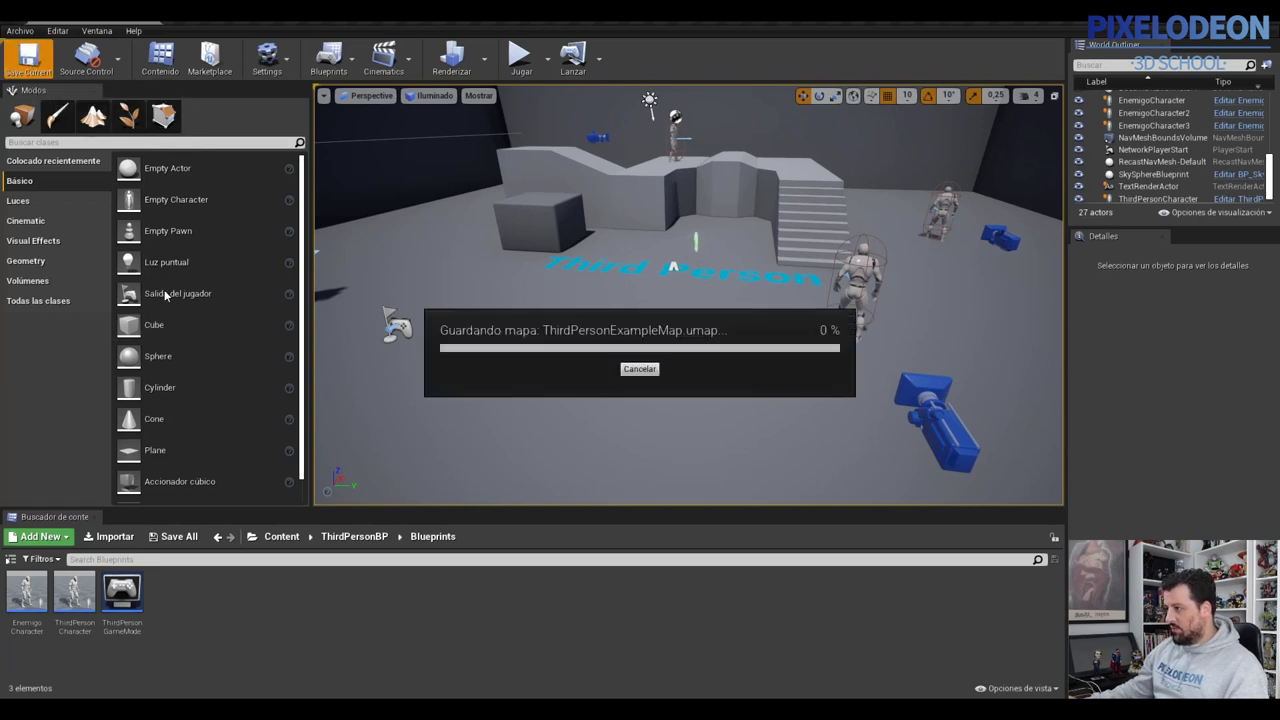
Create an Actor-based Blueprint class named BP_Objeto and open it in the Blueprint editor.
right_click(219, 585)
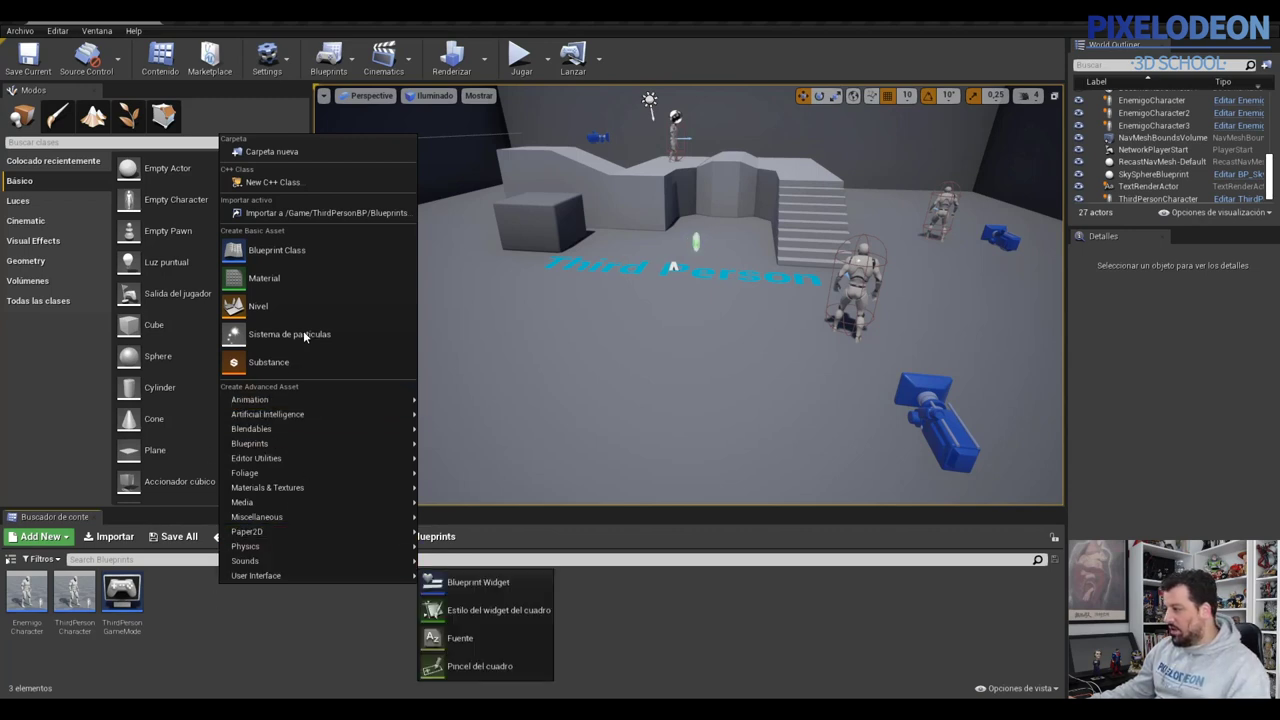
left_click(310, 253)
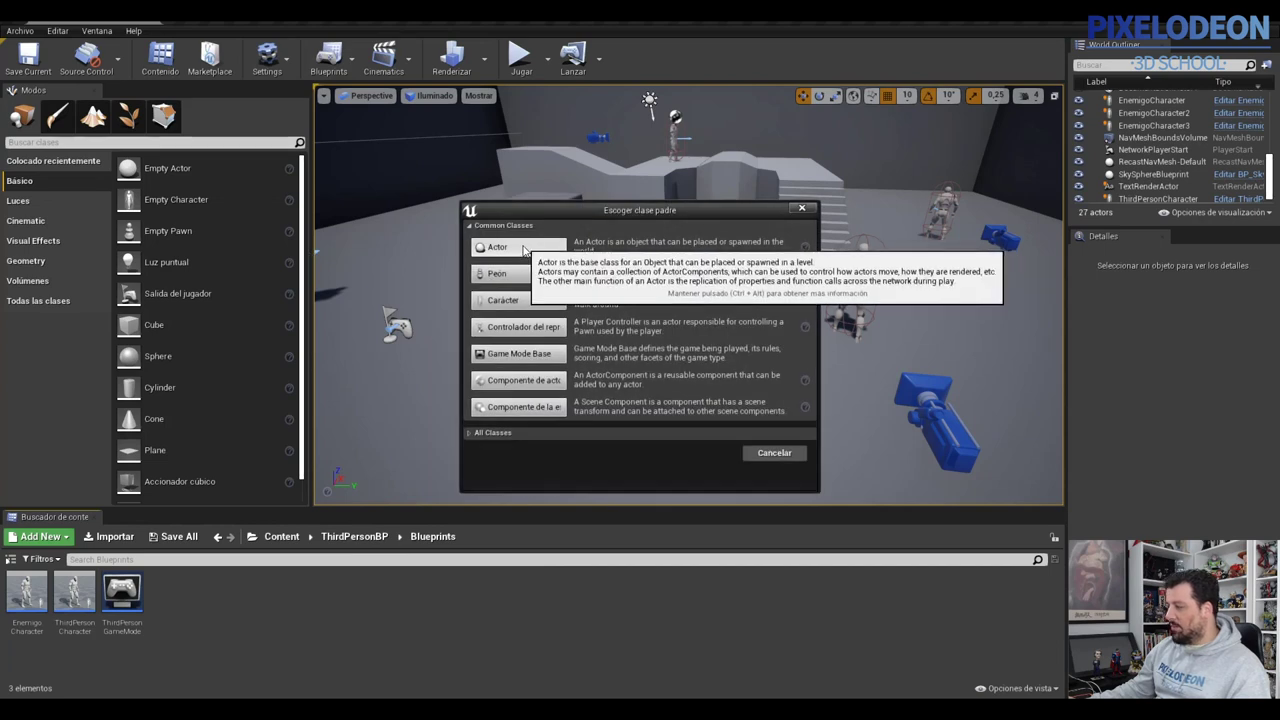
left_click(522, 250)
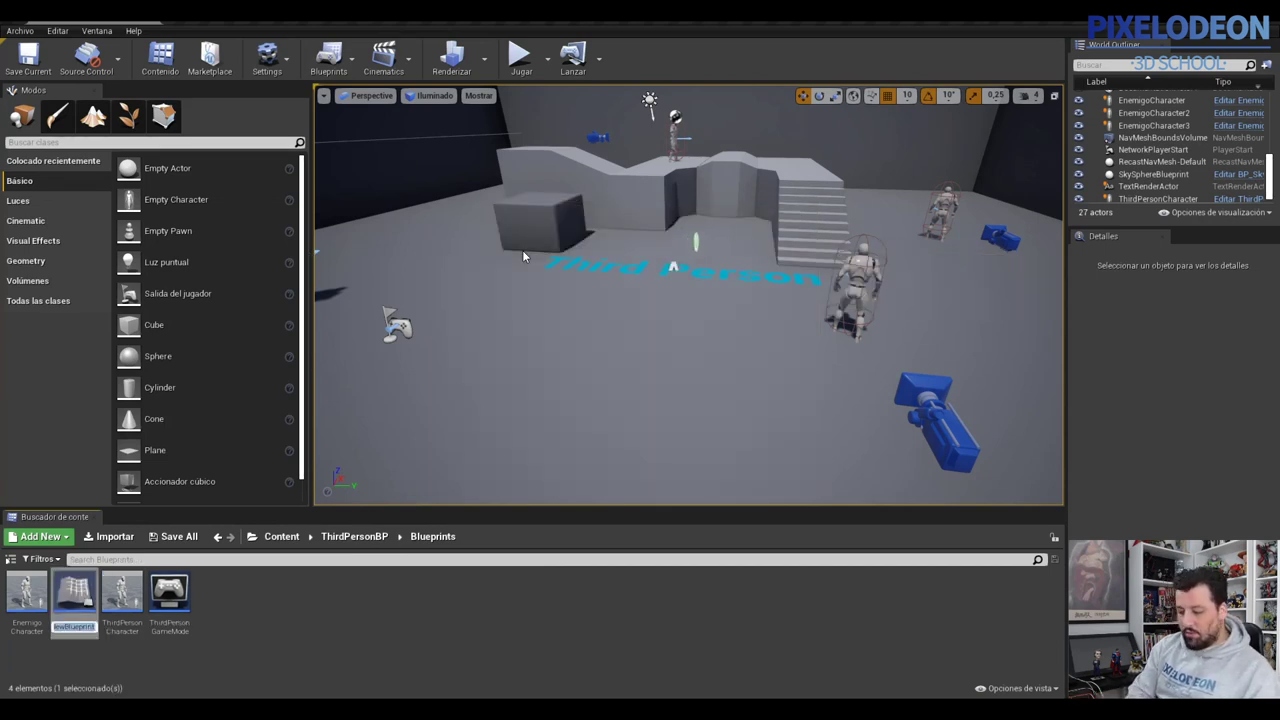
type("BP_")
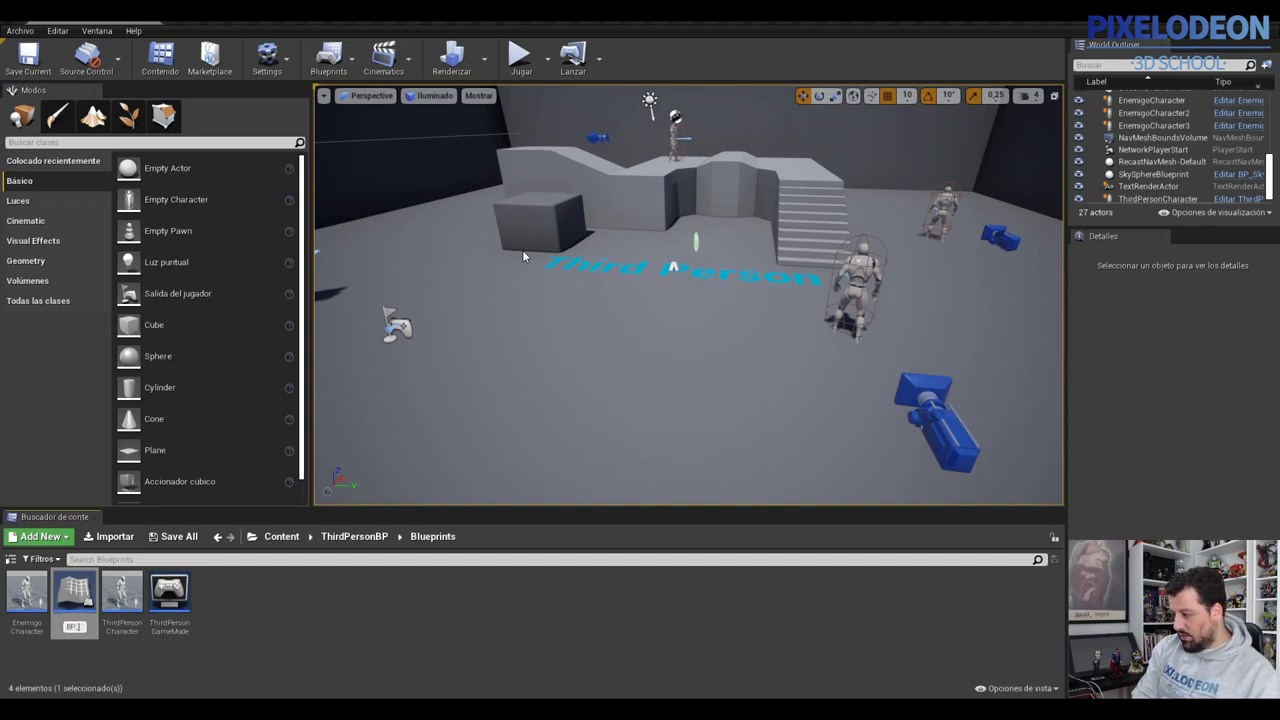
type("Objeto")
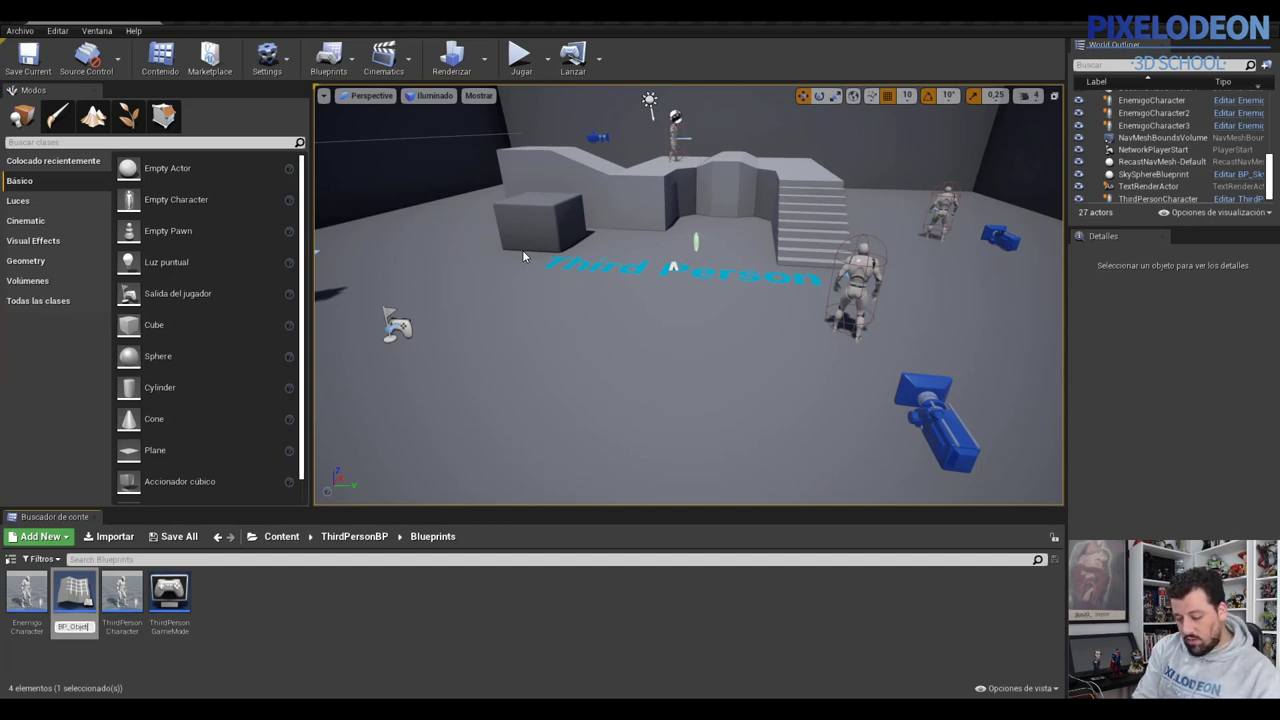
key("Return")
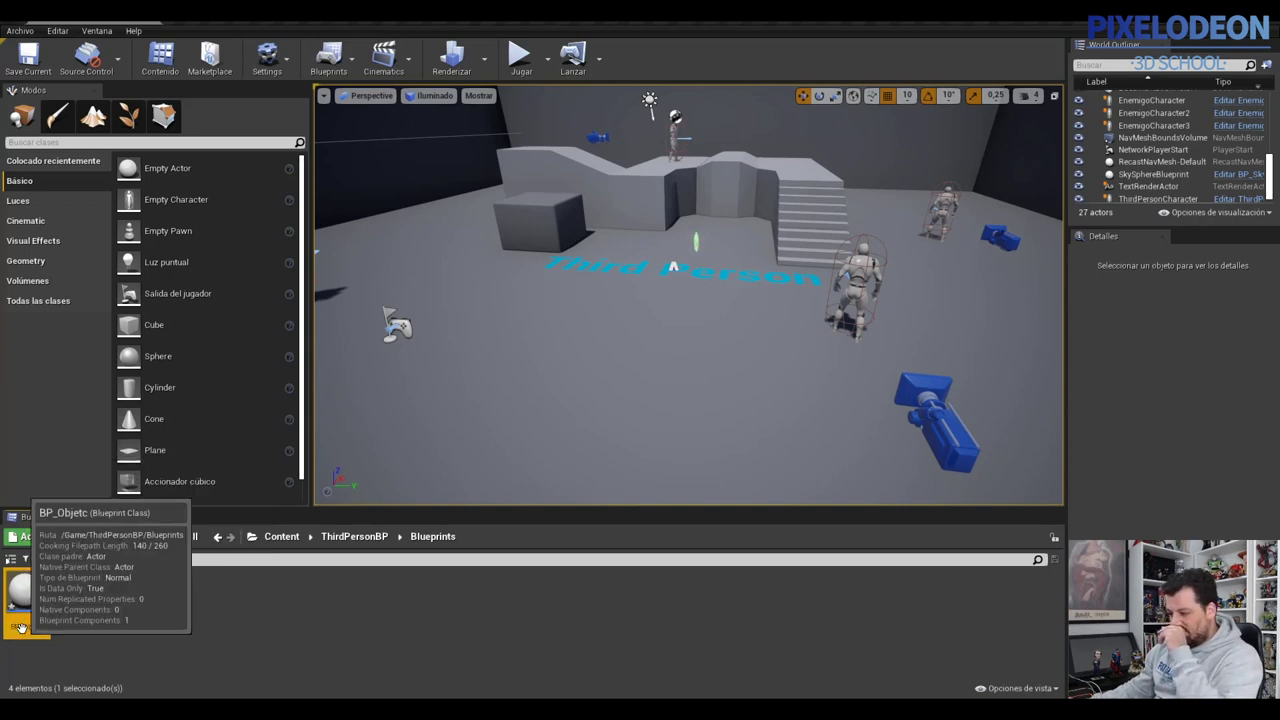
left_click(40, 626)
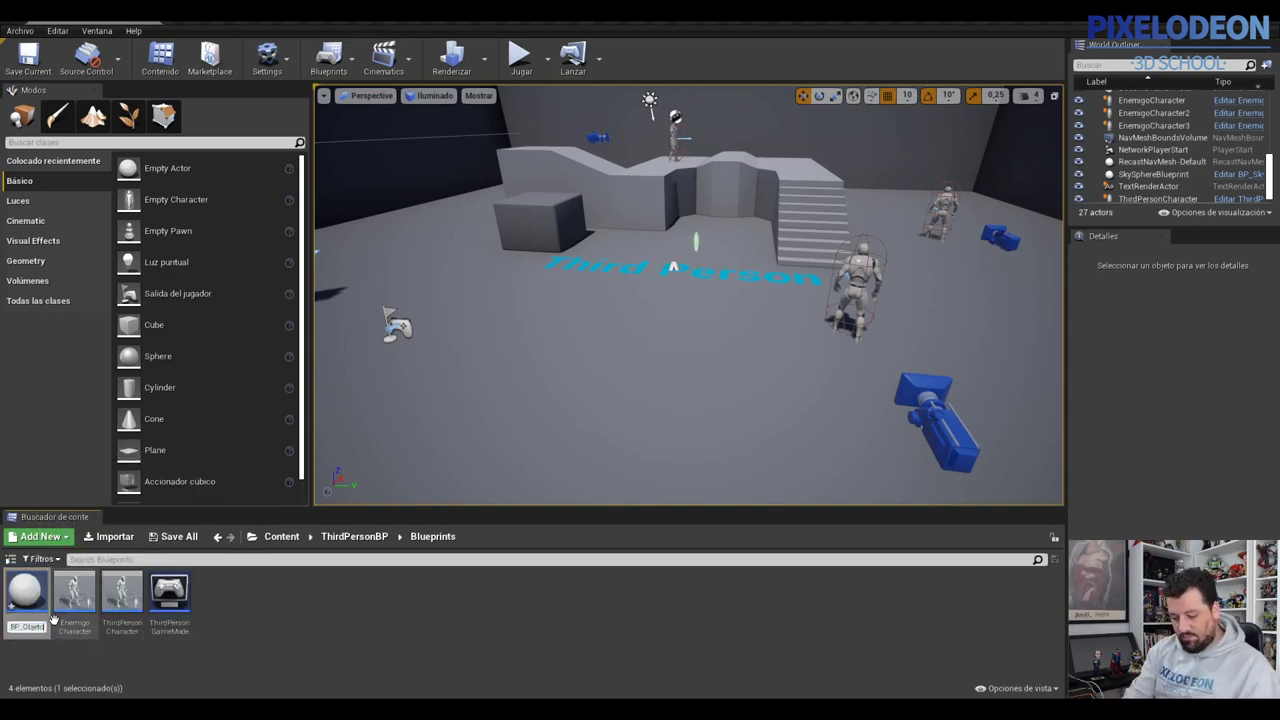
key("Return")
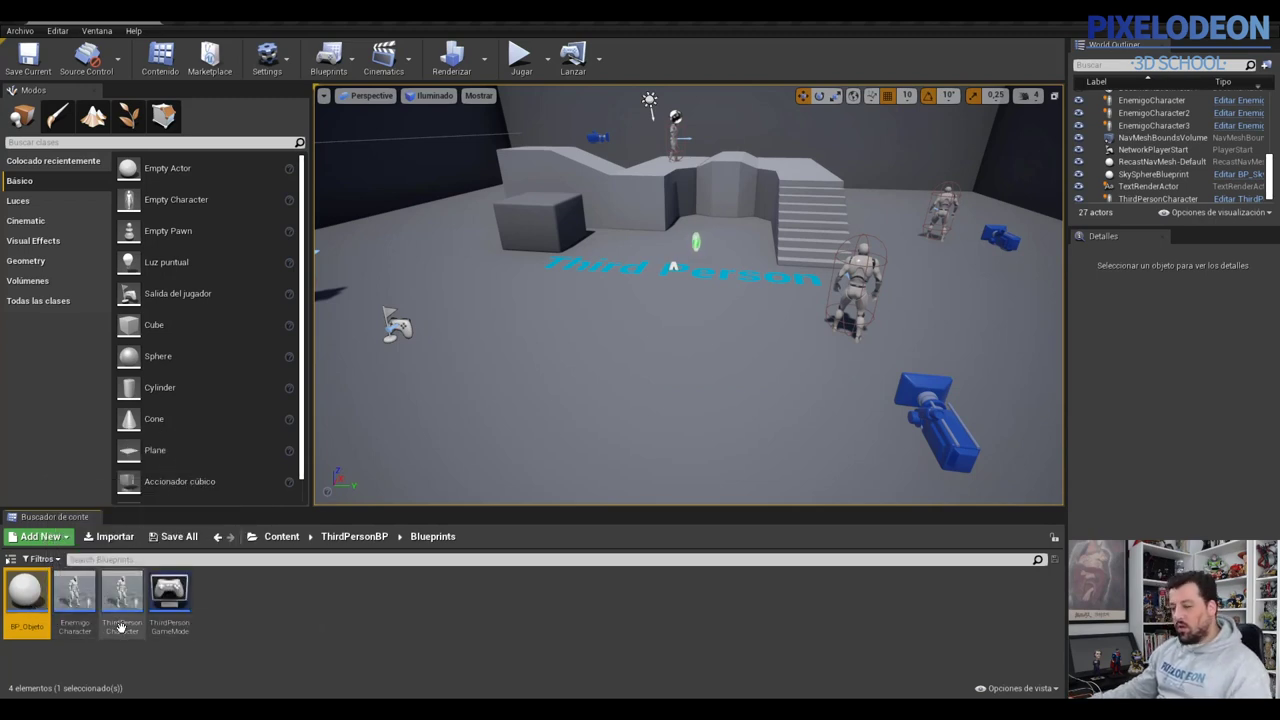
double_click(27, 590)
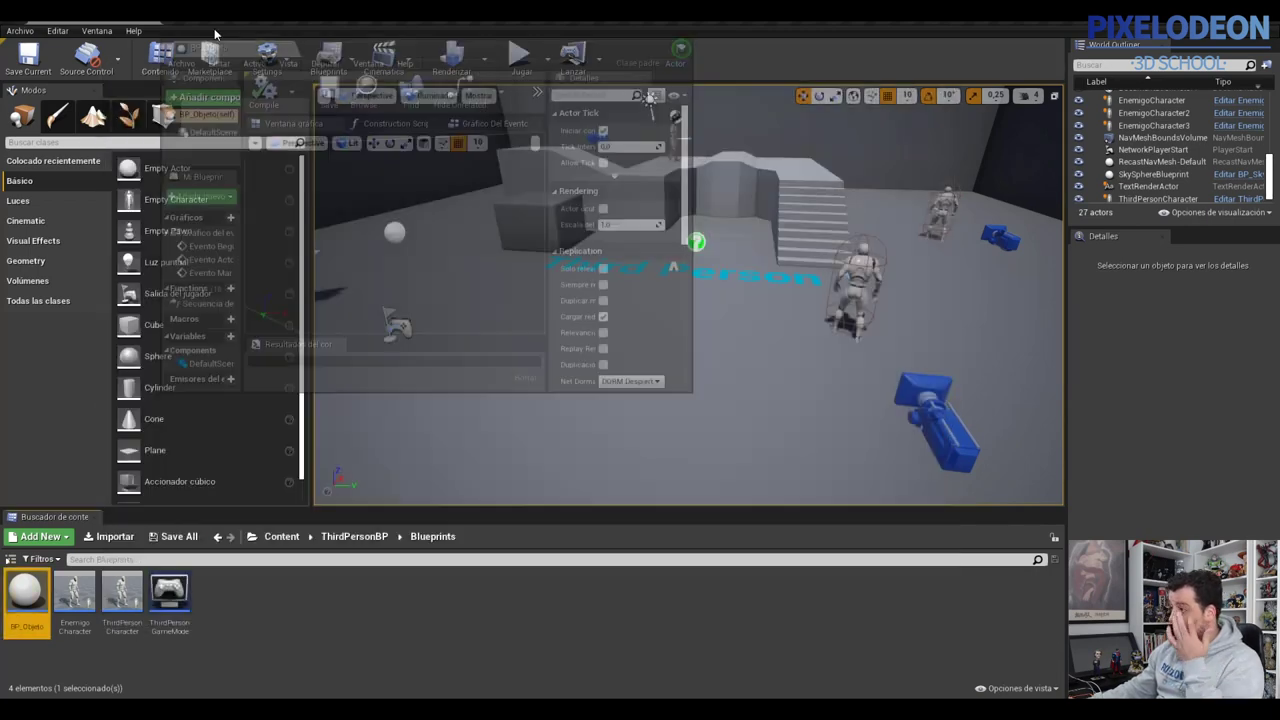
Maximize the BP_Objeto editor and glance at the add-component list.
double_click(234, 77)
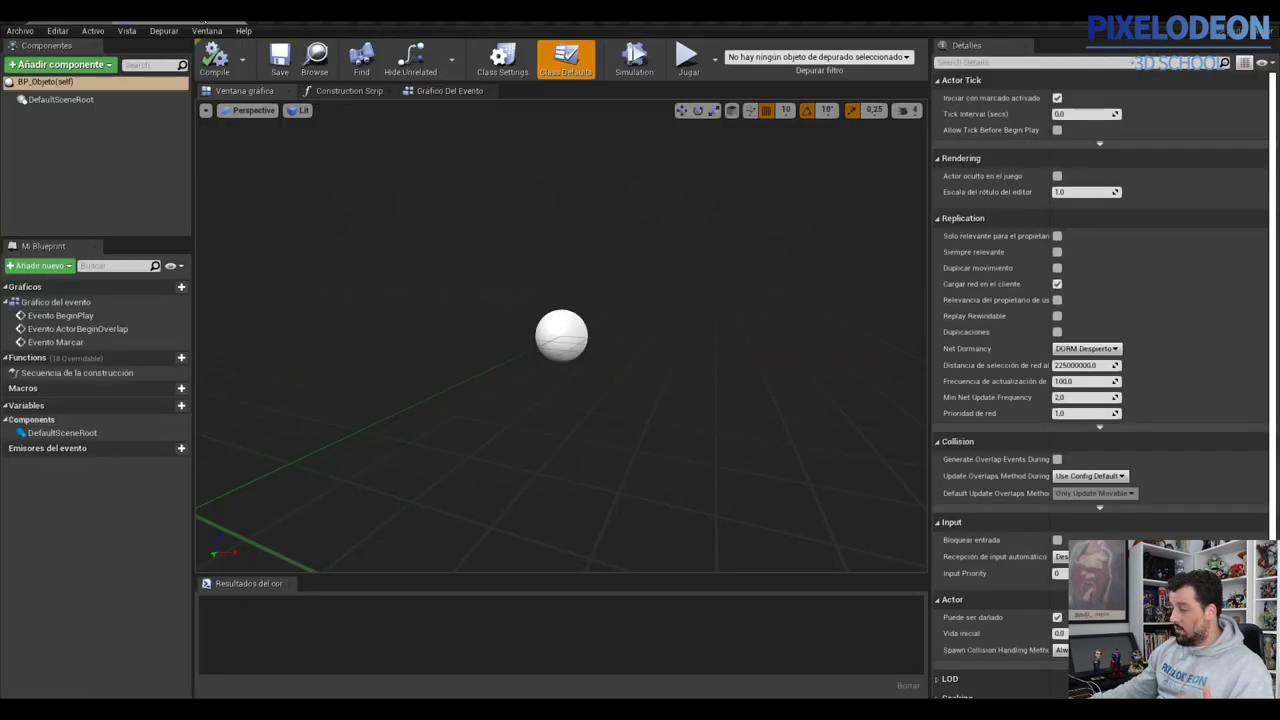
mouse_move(568, 324)
left_mouse_down()
mouse_move(548, 268)
mouse_move(510, 275)
left_mouse_up()
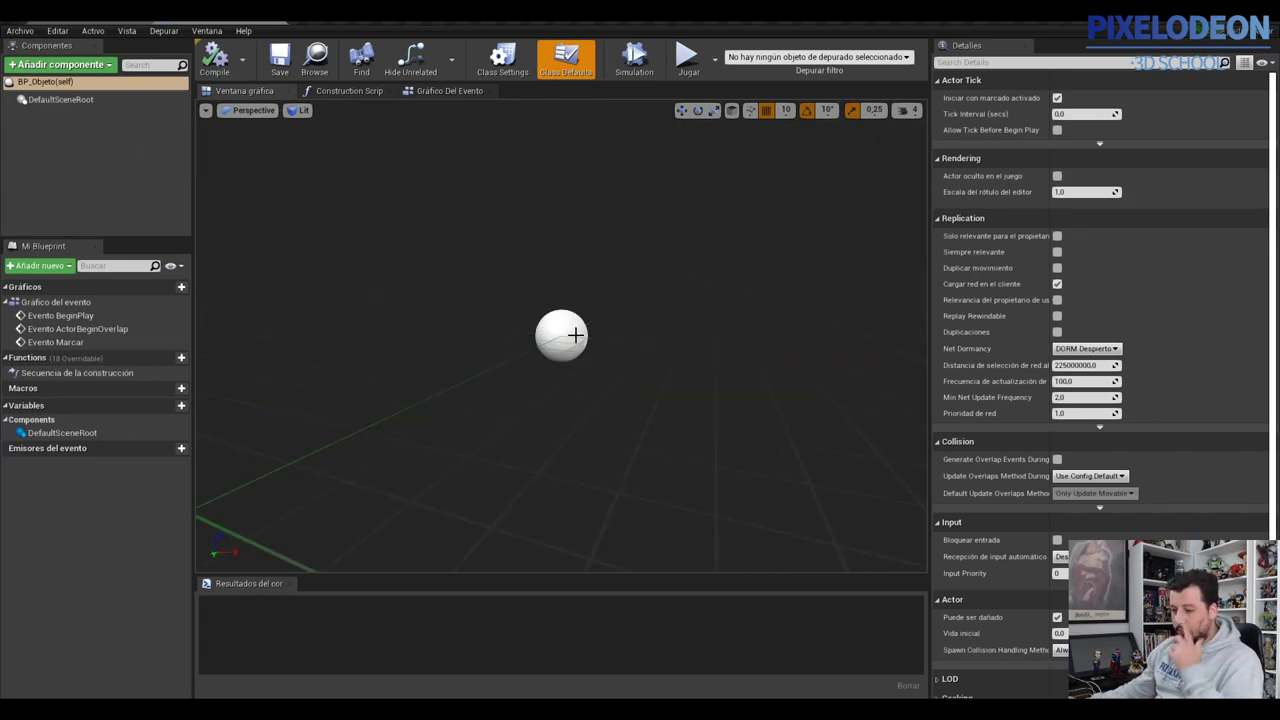
left_click(103, 65)
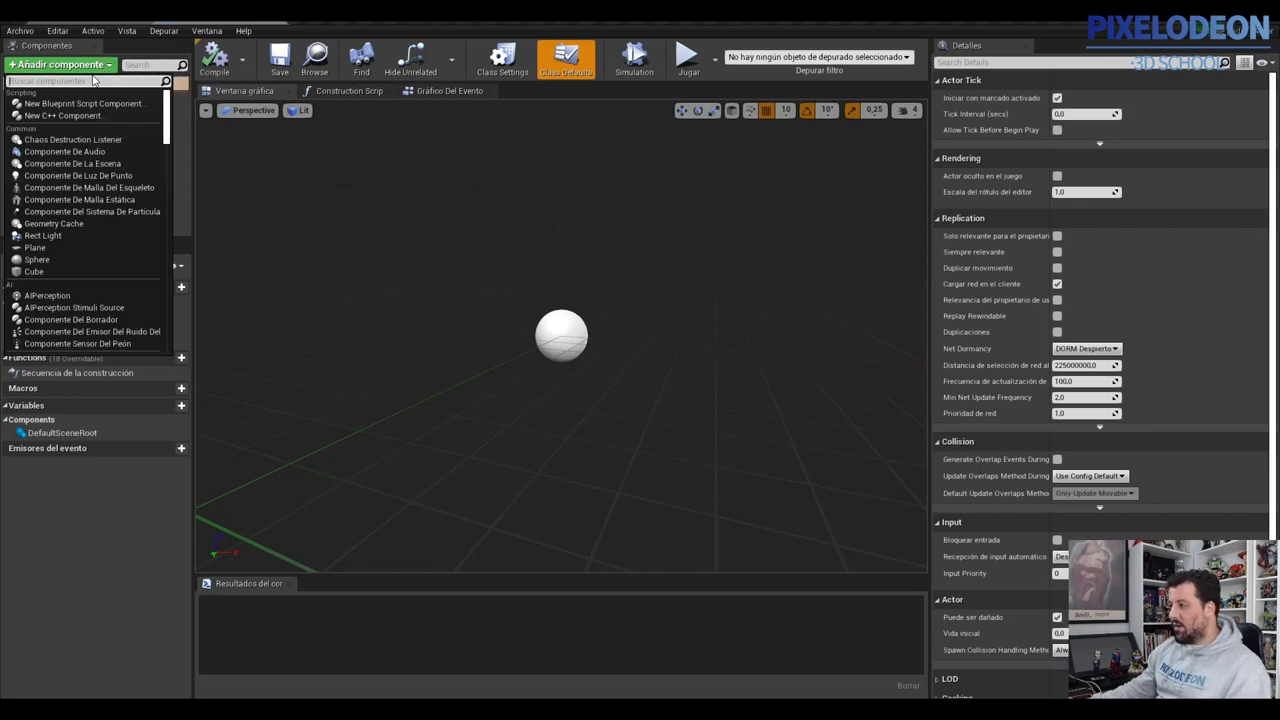
left_click(446, 290)
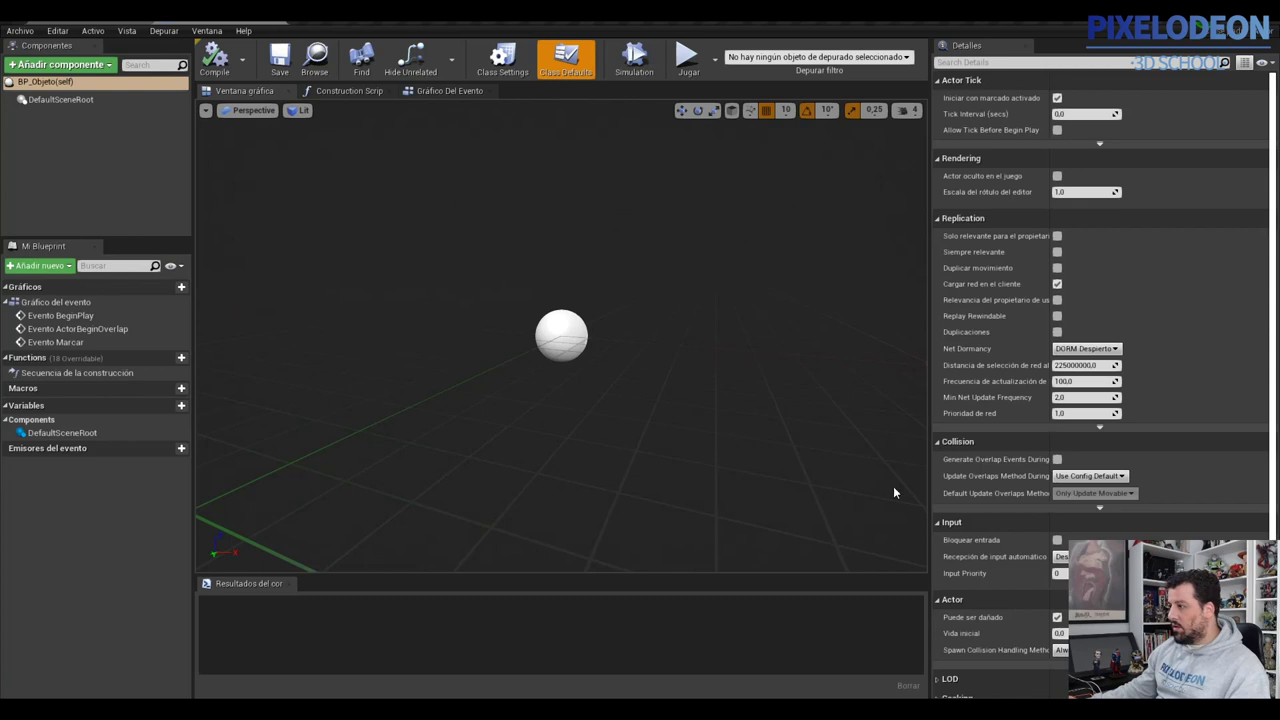
Search 'static mesh', add a StaticMeshSimulation component, then delete it.
left_click(108, 66)
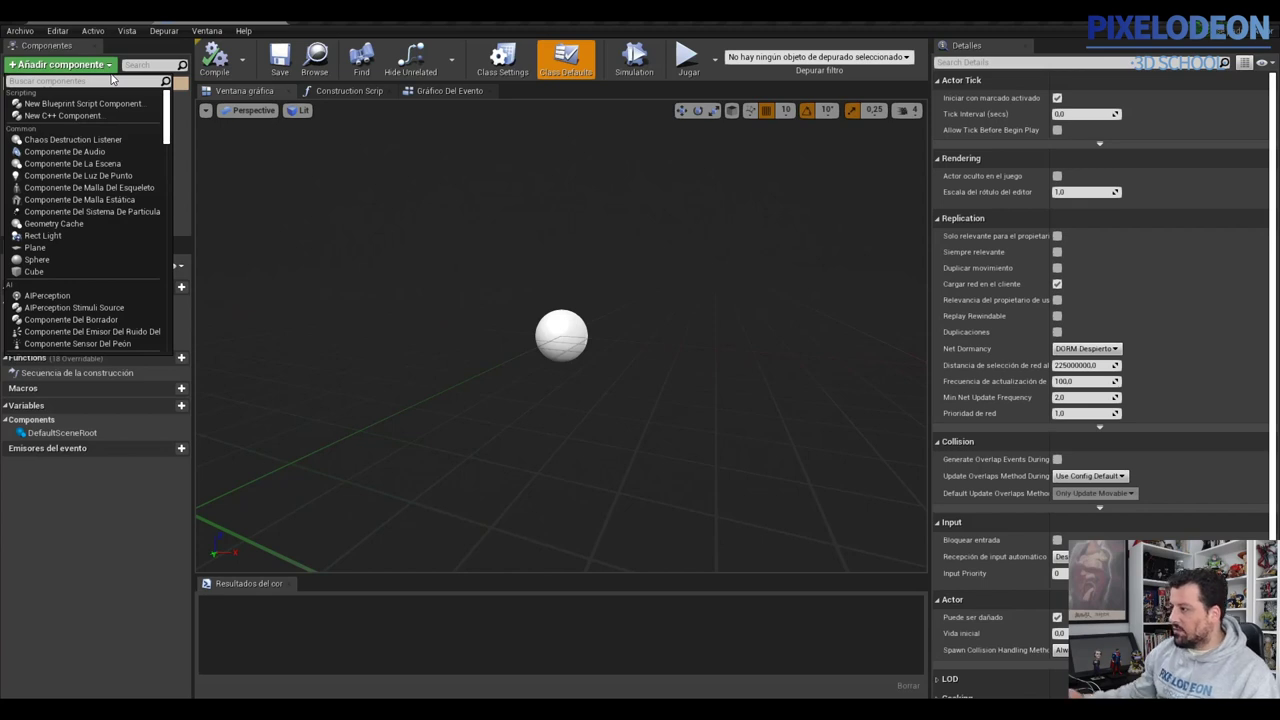
left_click(80, 80)
type("static")
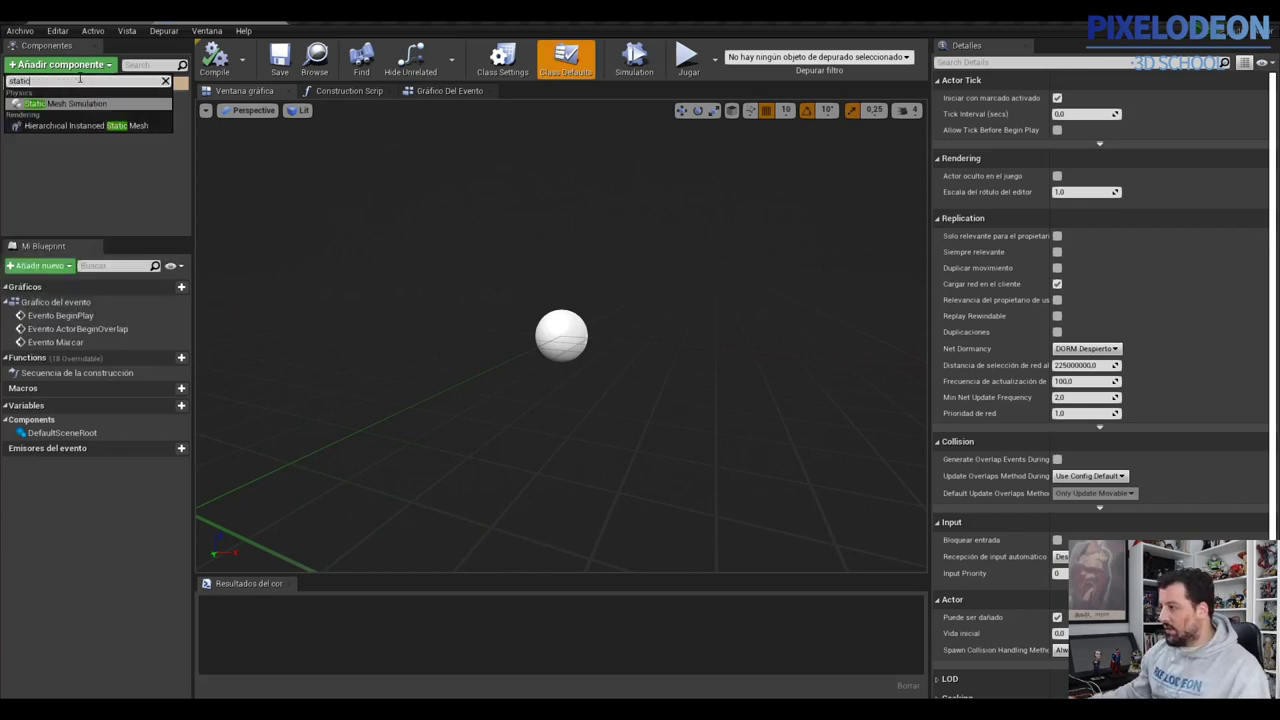
type(" mes")
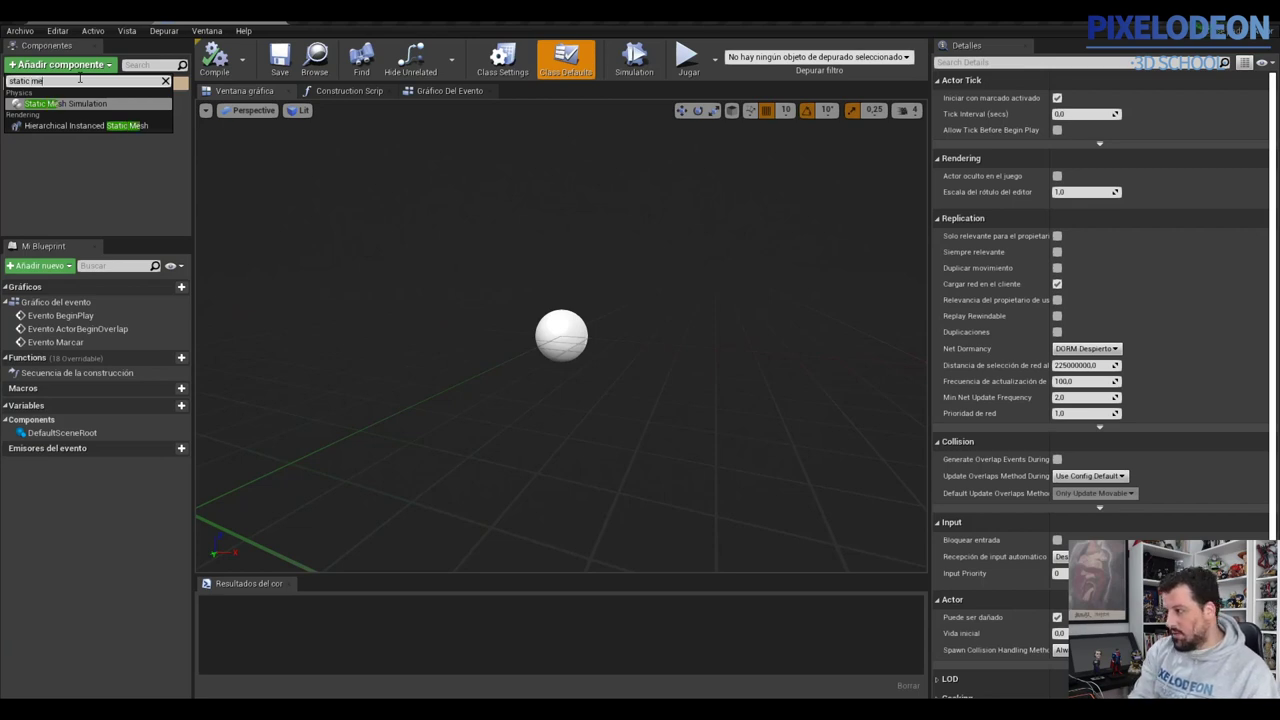
type("j")
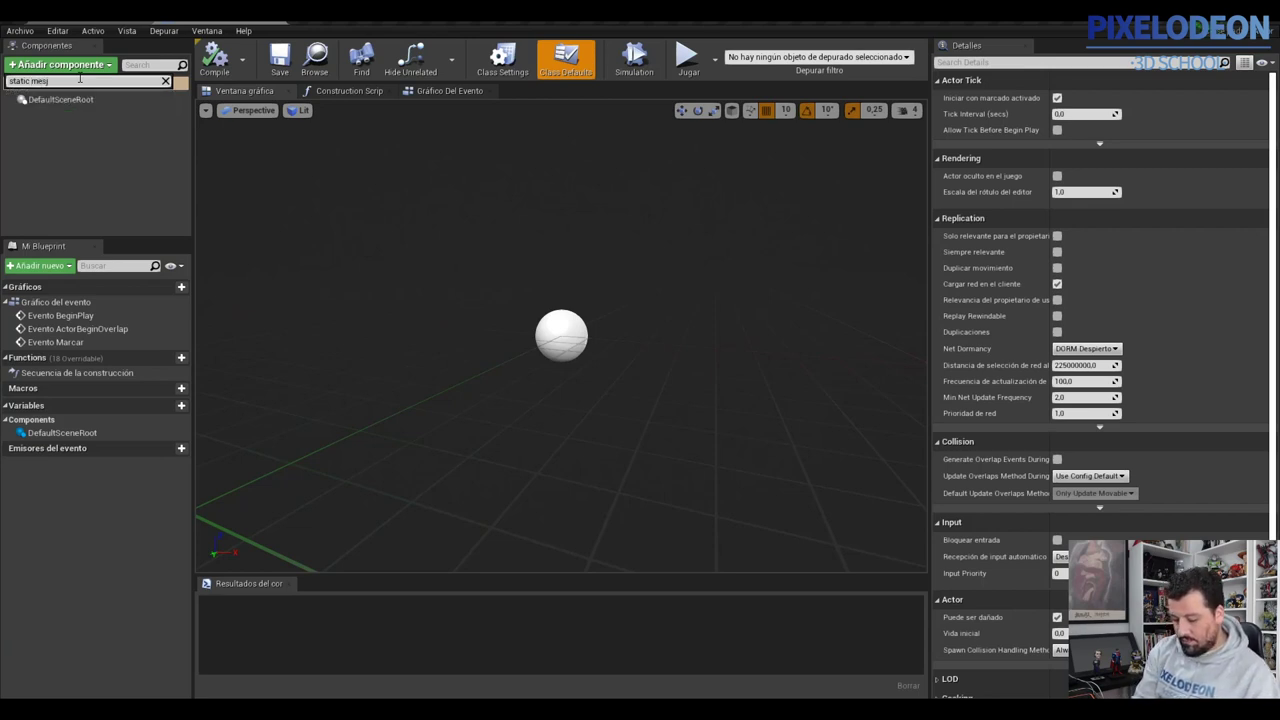
key("BackSpace")
key("Return")
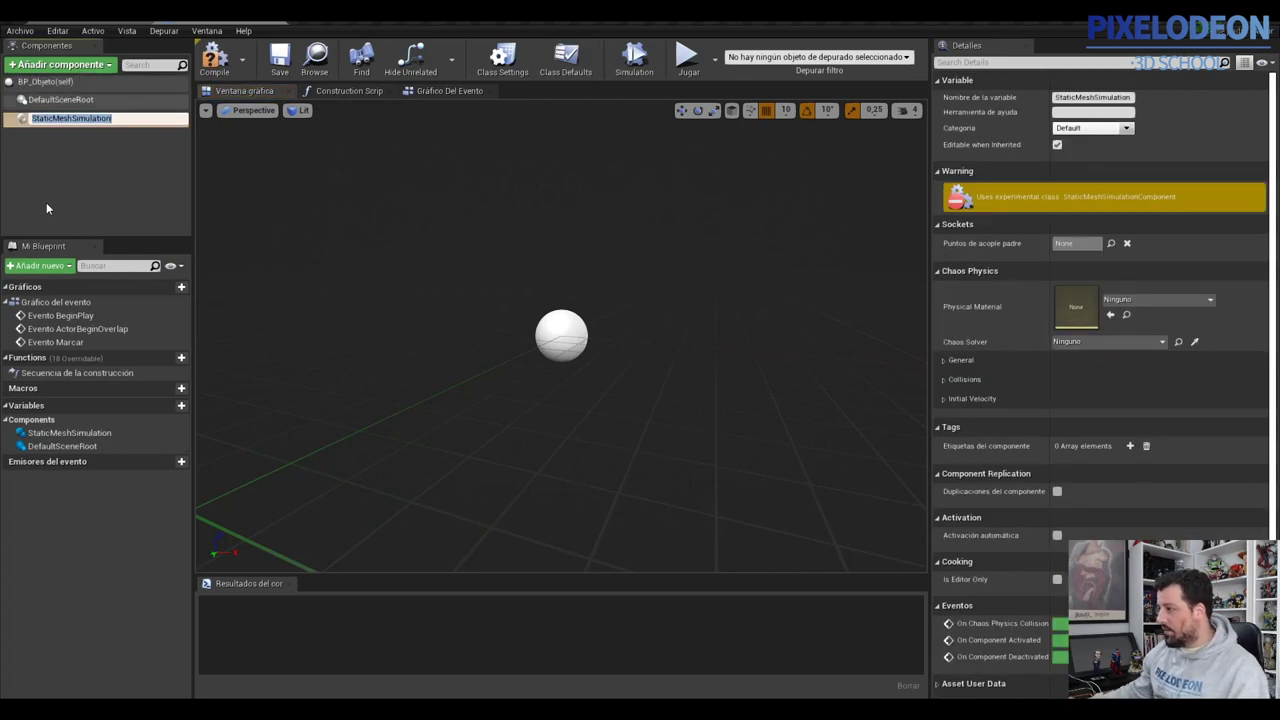
left_click(46, 208)
left_click(72, 118)
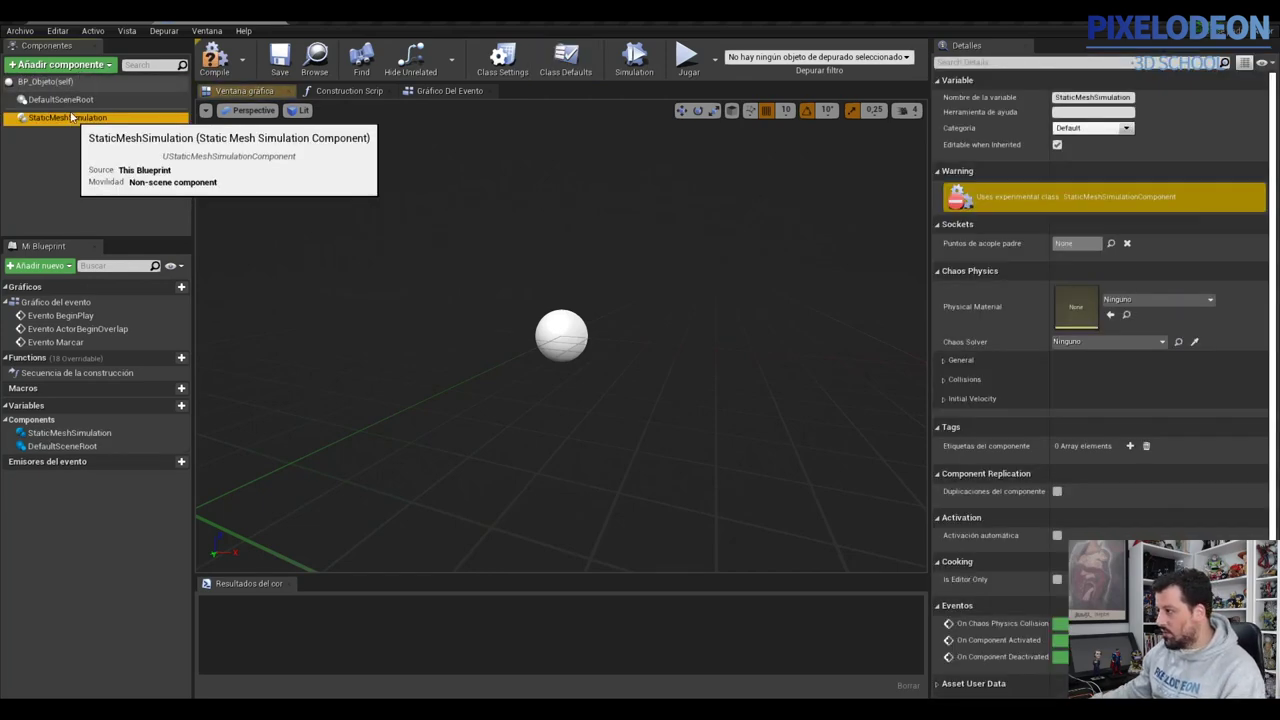
key("Delete")
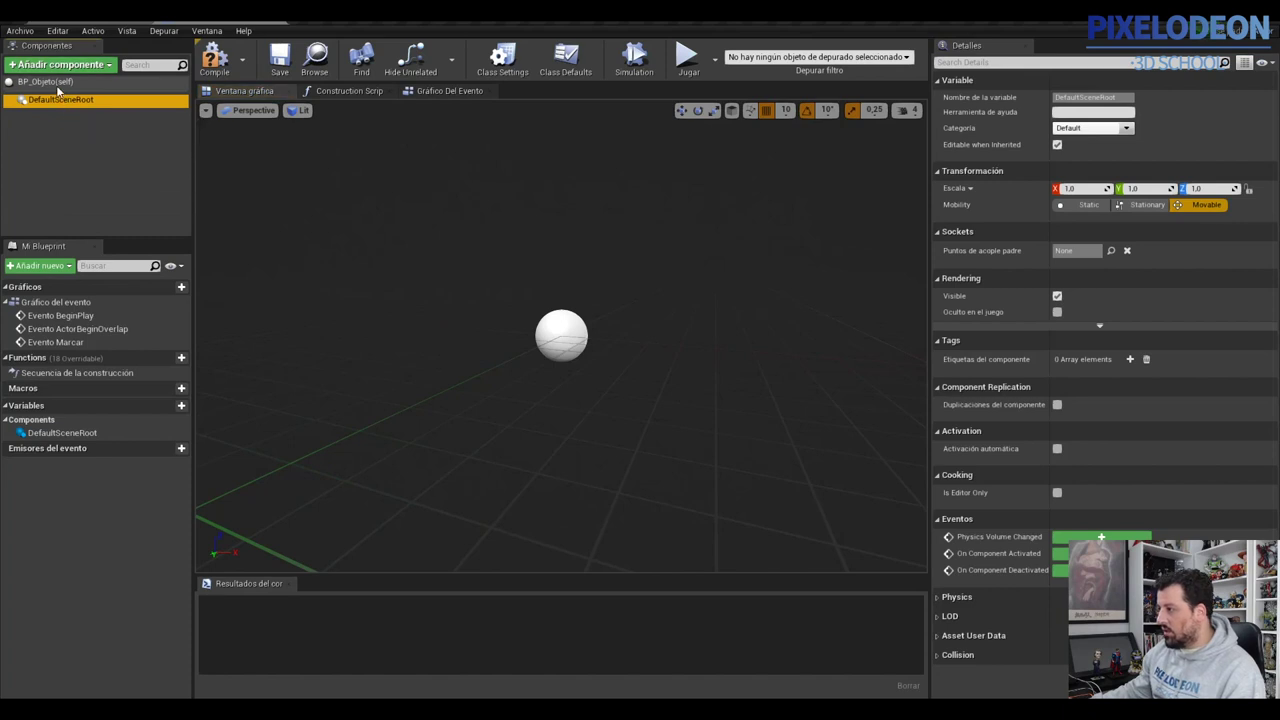
Scroll through the component list and search 'static mesh', then close it without adding anything.
left_click(60, 64)
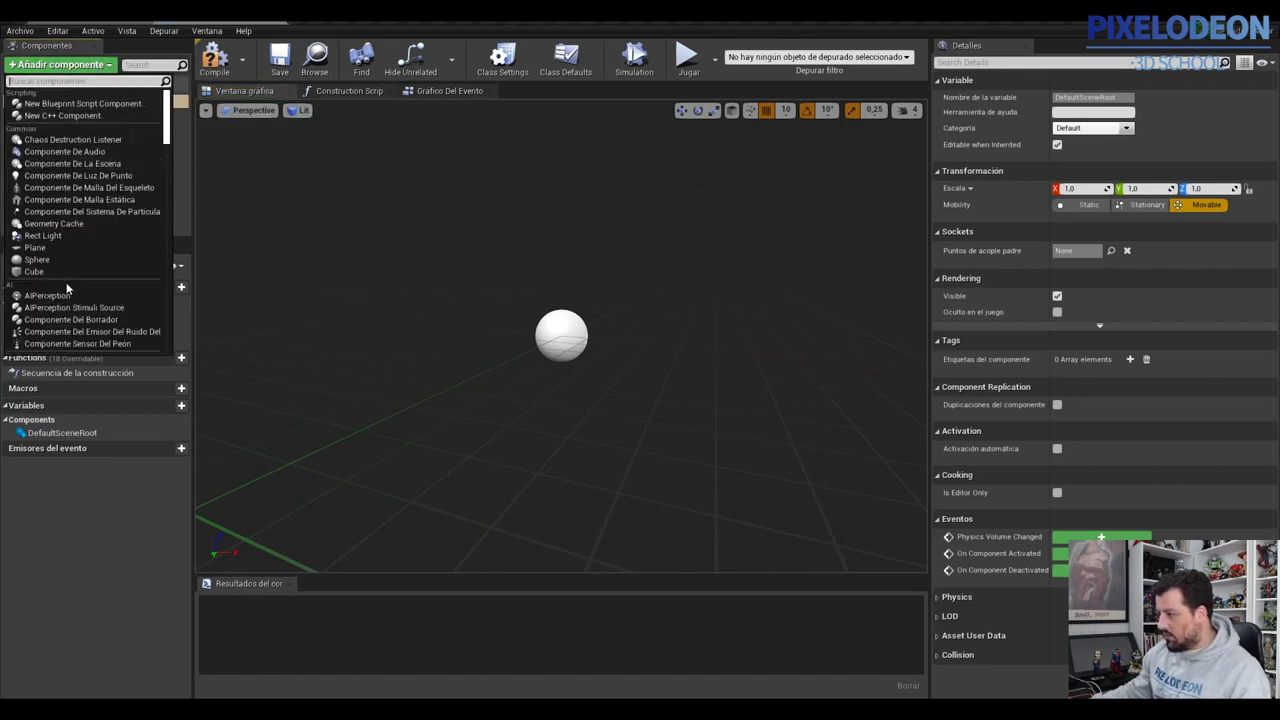
scroll(67, 288, "down", 3)
scroll(70, 290, "down", 3)
scroll(71, 290, "down", 3)
scroll(72, 291, "down", 3)
scroll(71, 285, "down", 3)
scroll(71, 285, "down", 3)
scroll(71, 285, "down", 3)
scroll(73, 277, "down", 3)
scroll(77, 285, "down", 3)
scroll(85, 290, "down", 3)
scroll(88, 288, "down", 3)
scroll(88, 288, "down", 3)
scroll(88, 288, "down", 3)
scroll(88, 288, "down", 3)
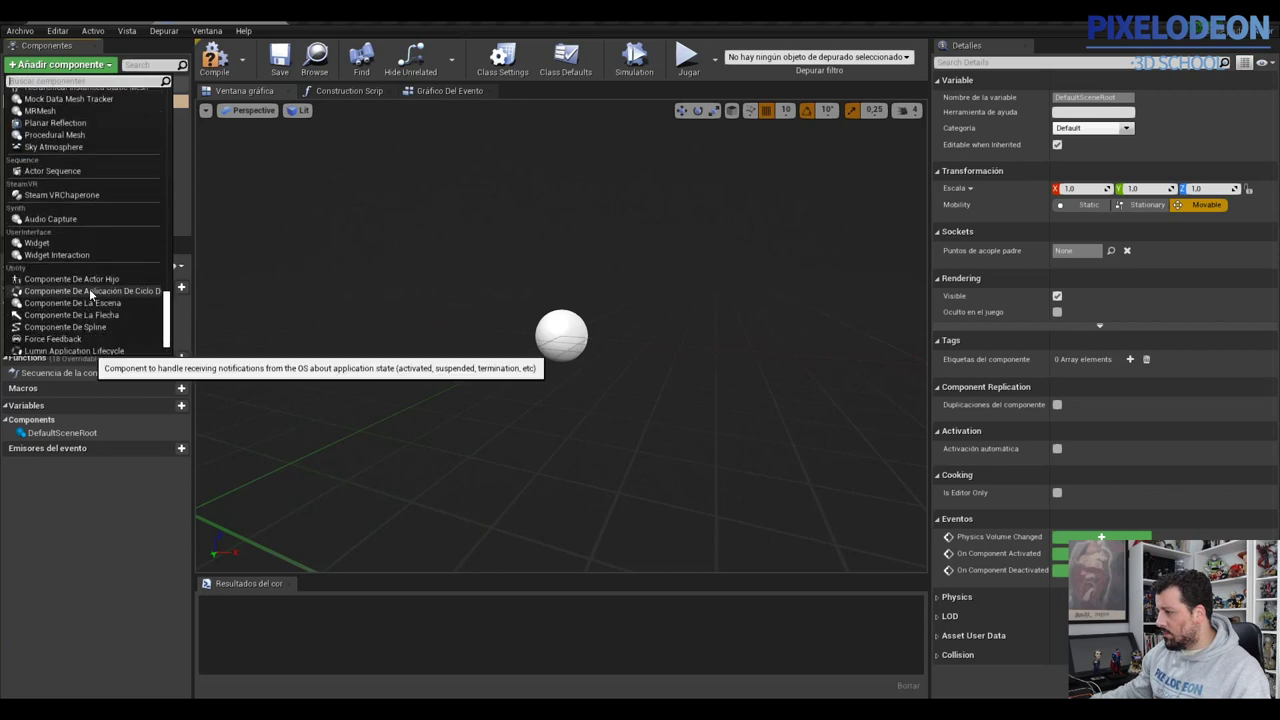
scroll(89, 288, "down", 1)
type("static mesh")
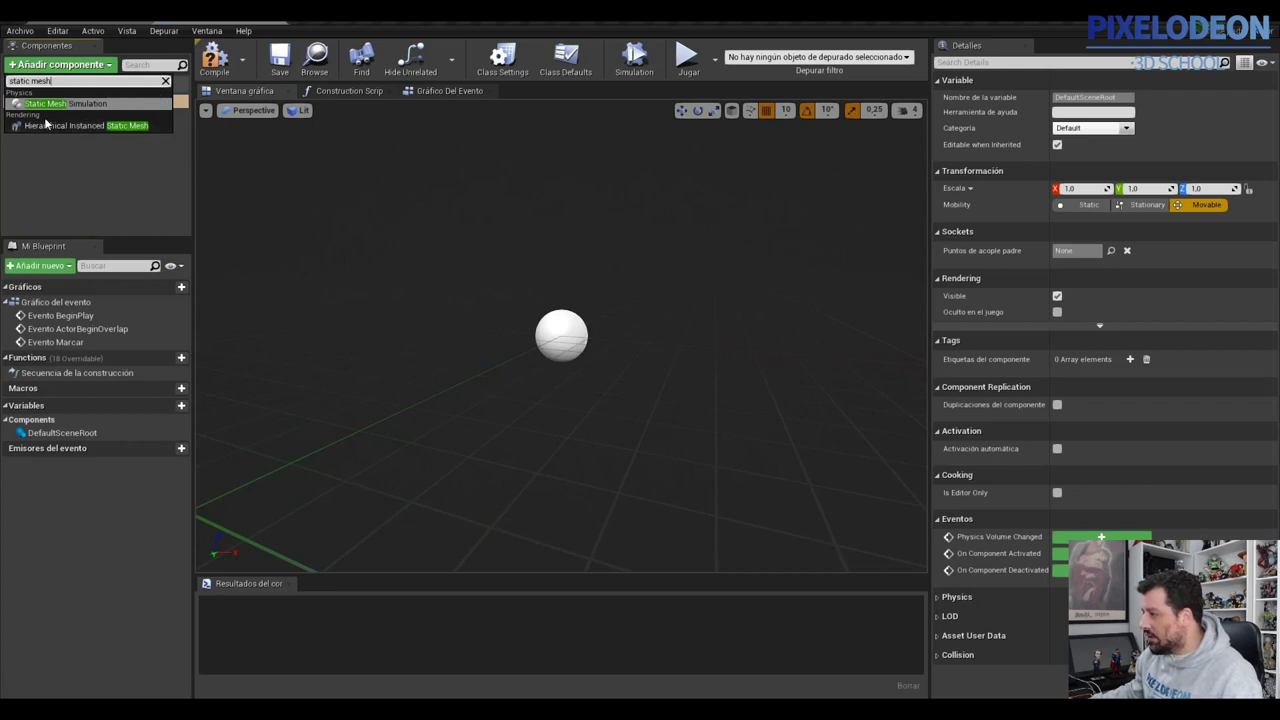
left_click(165, 83)
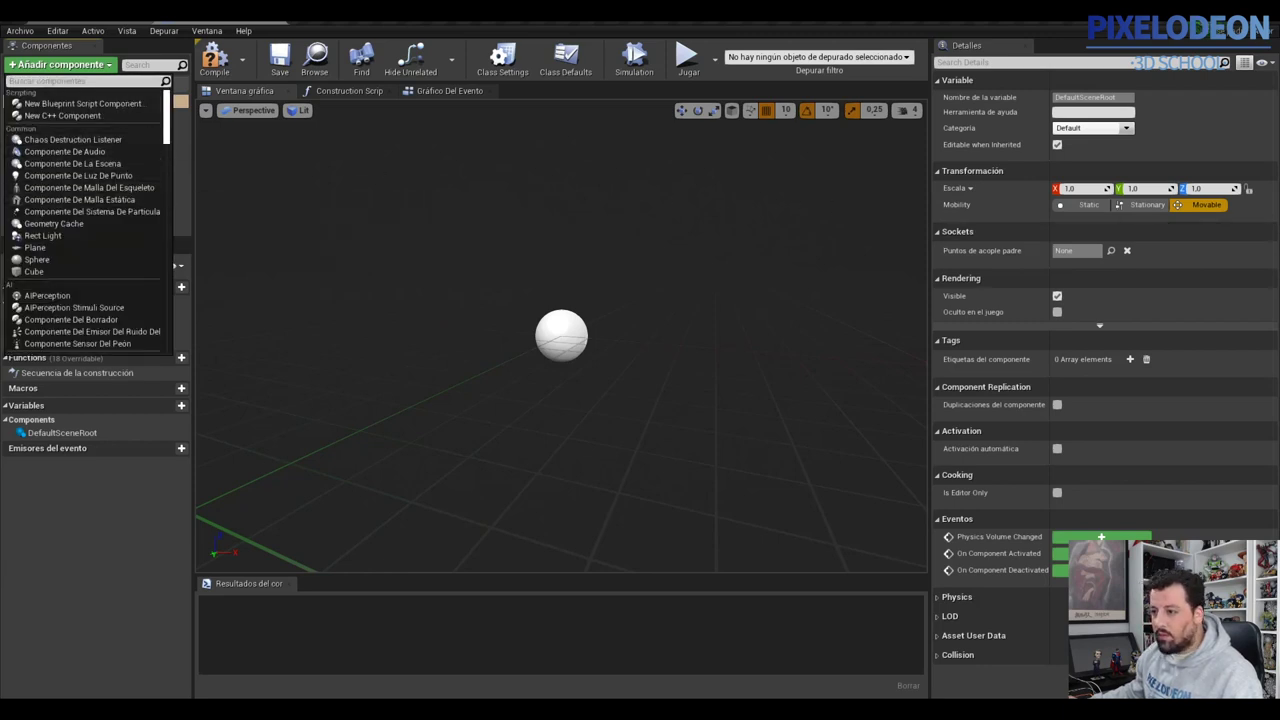
key("Escape")
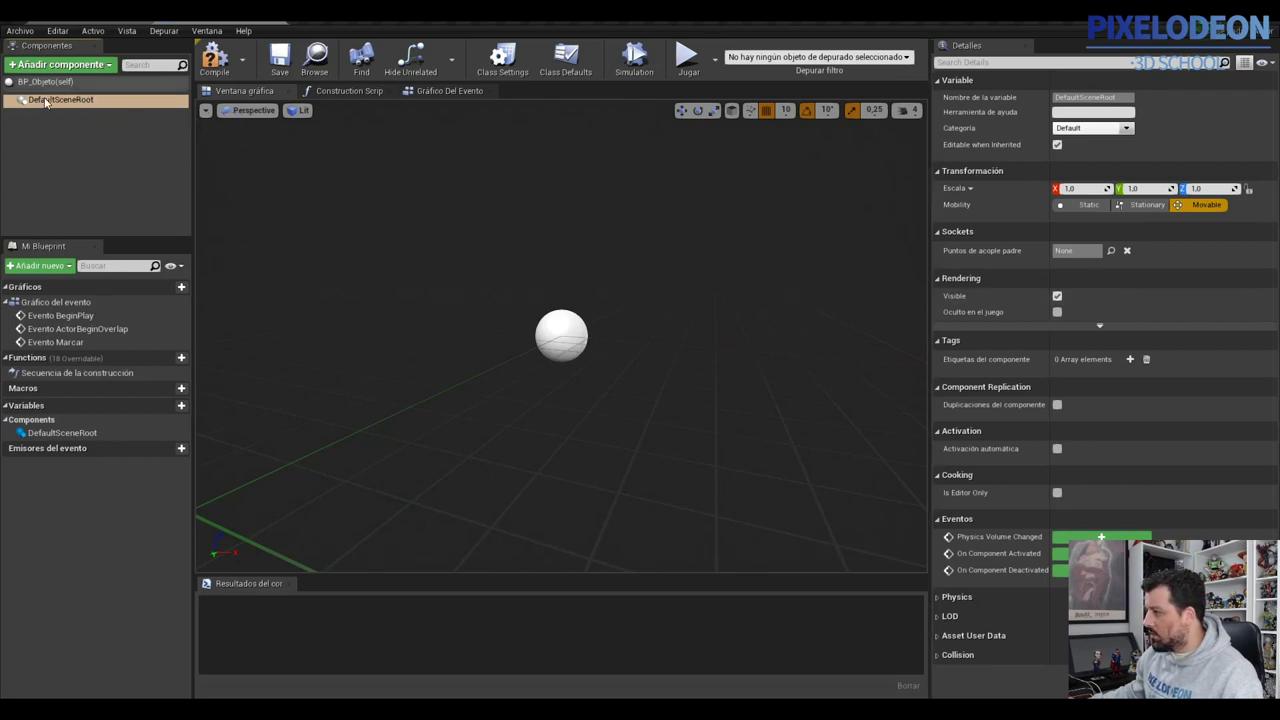
Filter the component list by 'st' and add a Static Mesh component.
left_click(84, 65)
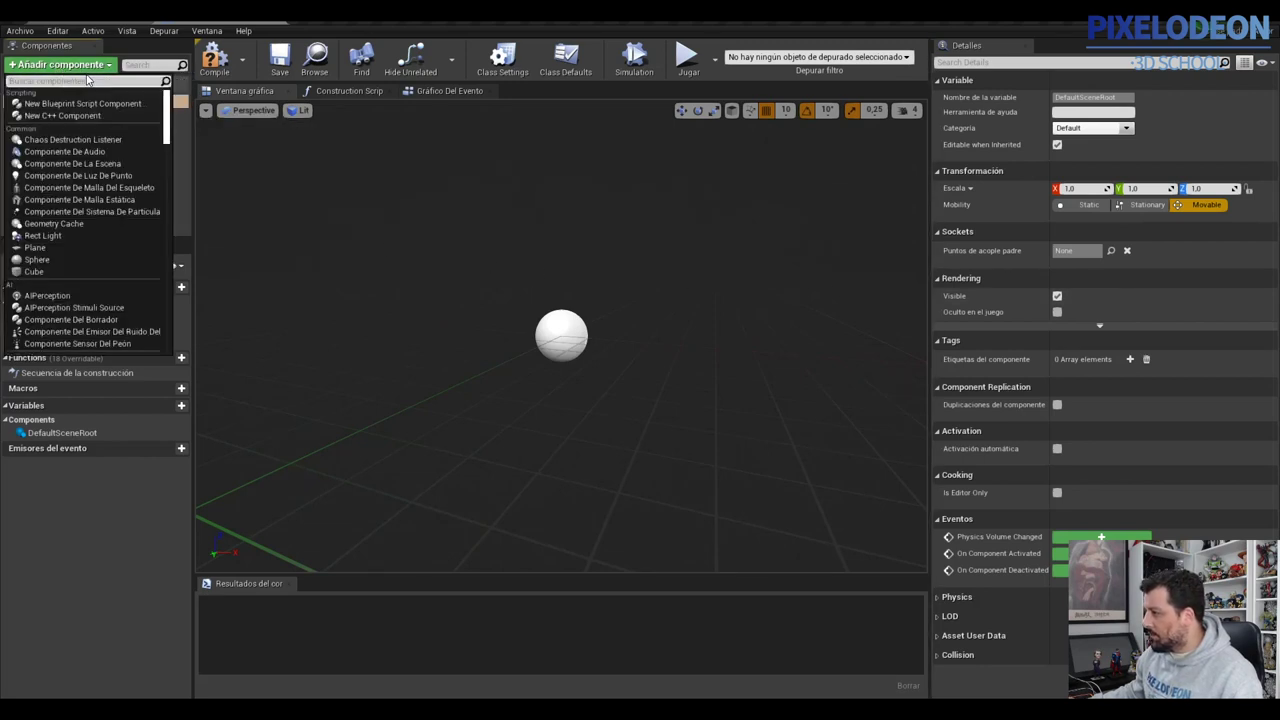
type("s")
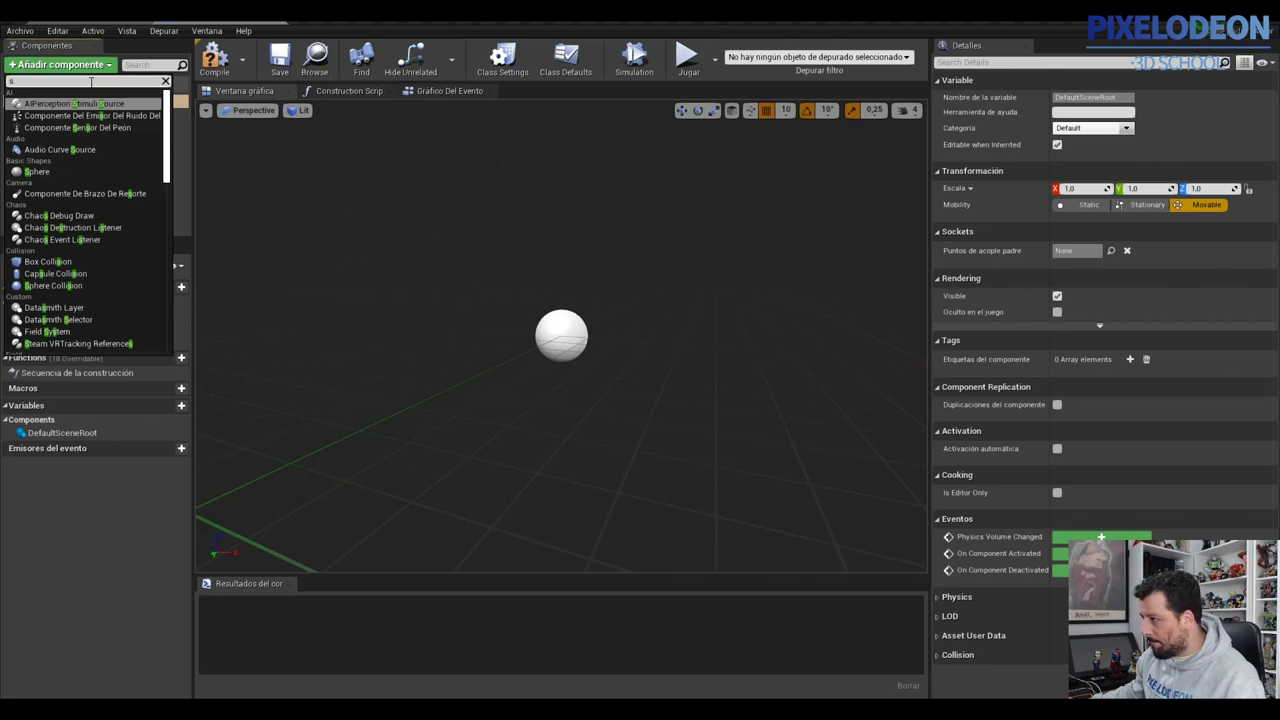
type("t")
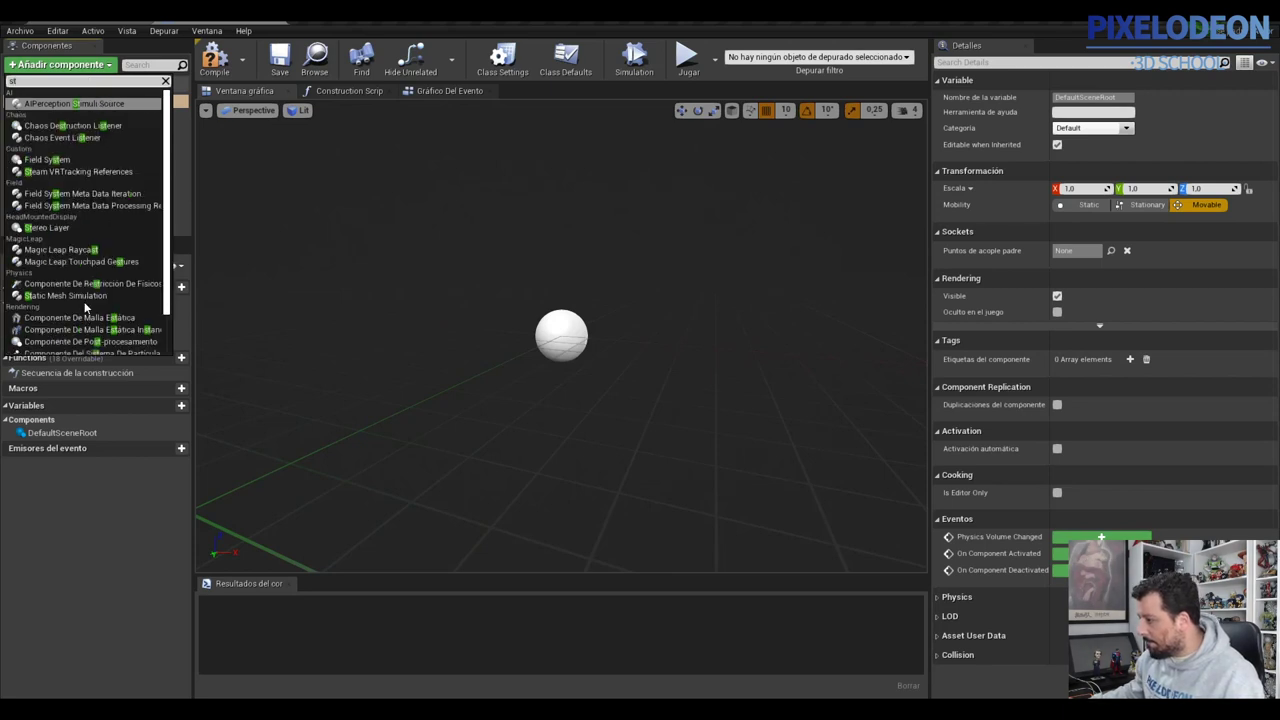
scroll(86, 317, "down", 1)
scroll(86, 310, "down", 1)
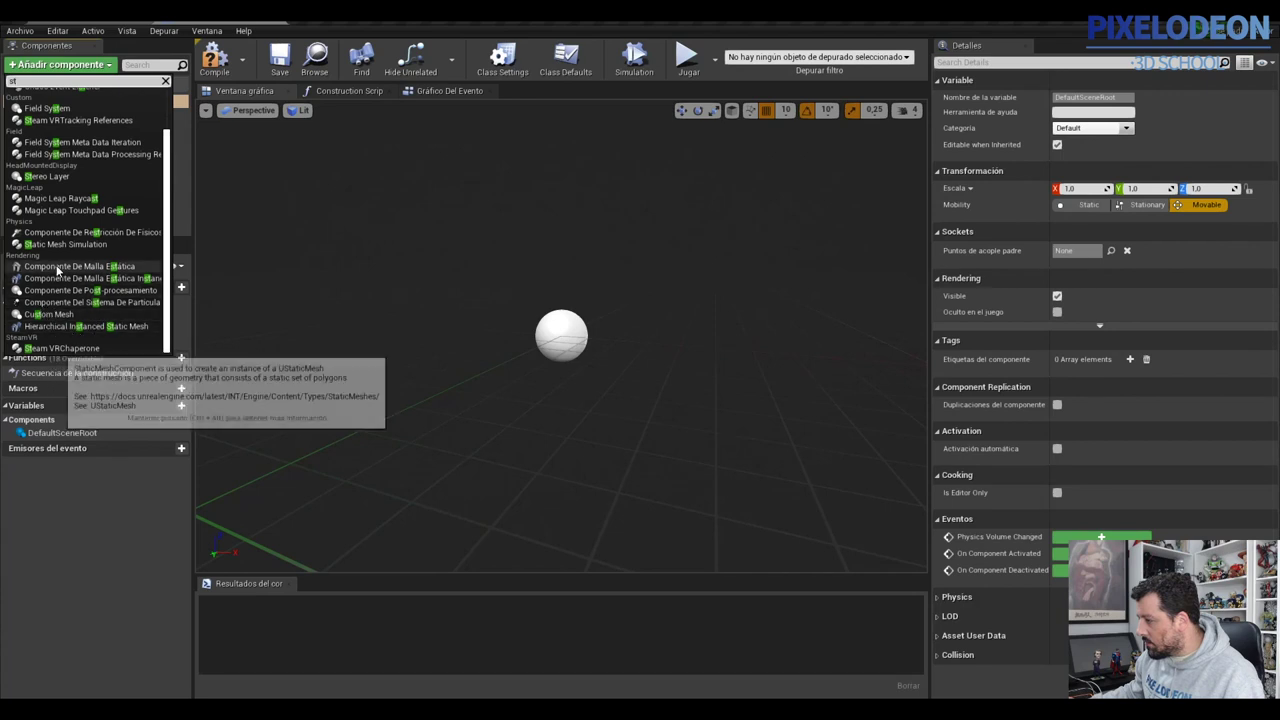
left_click(60, 266)
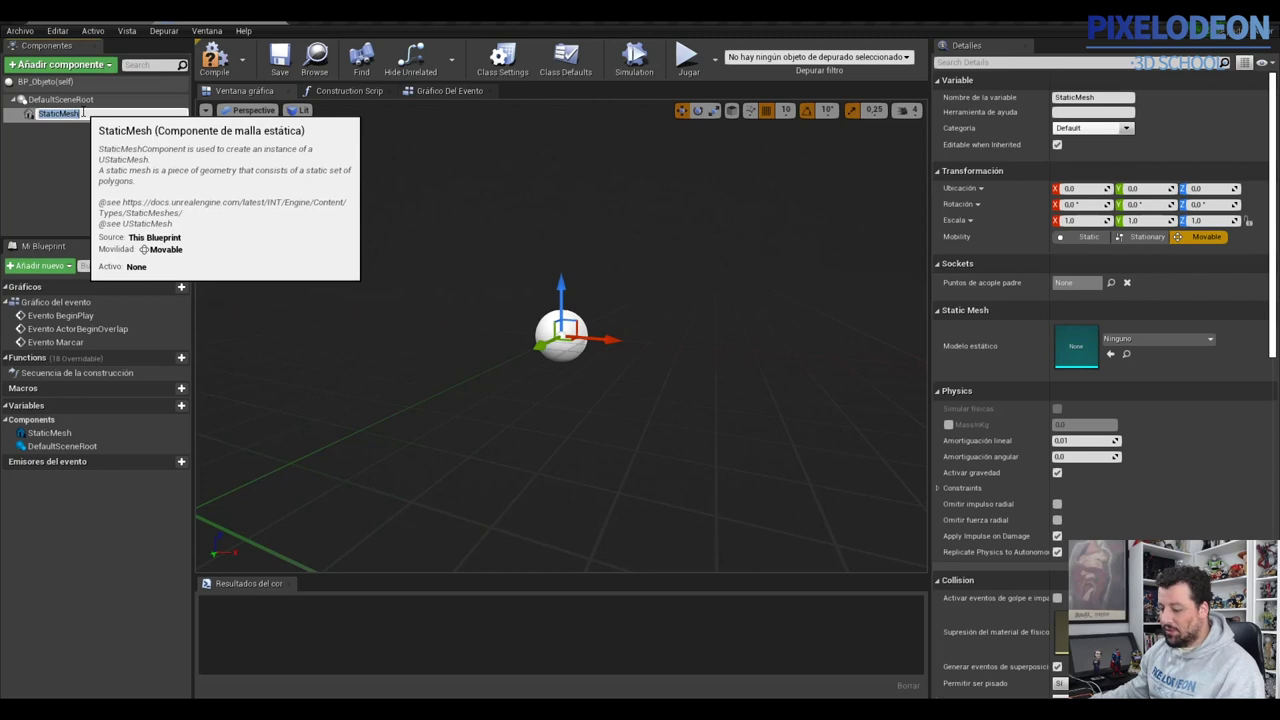
Confirm the StaticMesh component name, assign it the probeta mesh, and compile BP_Objeto.
key("Return")
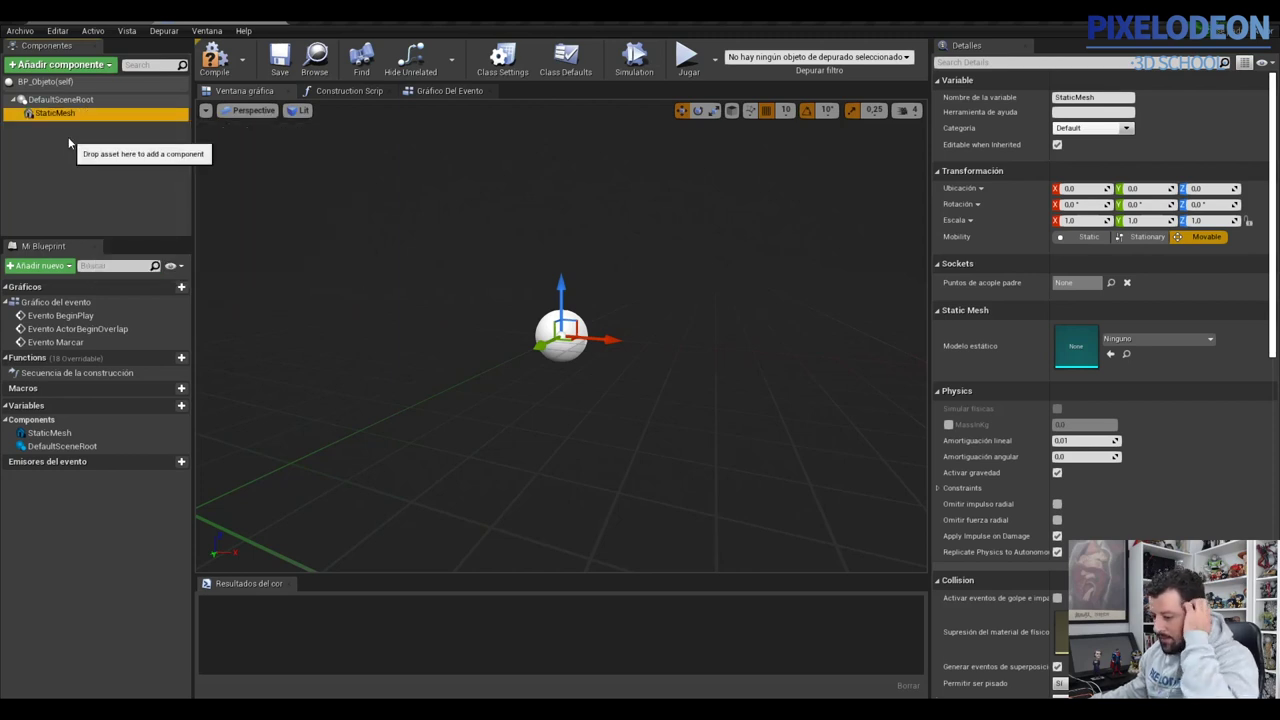
key("F2")
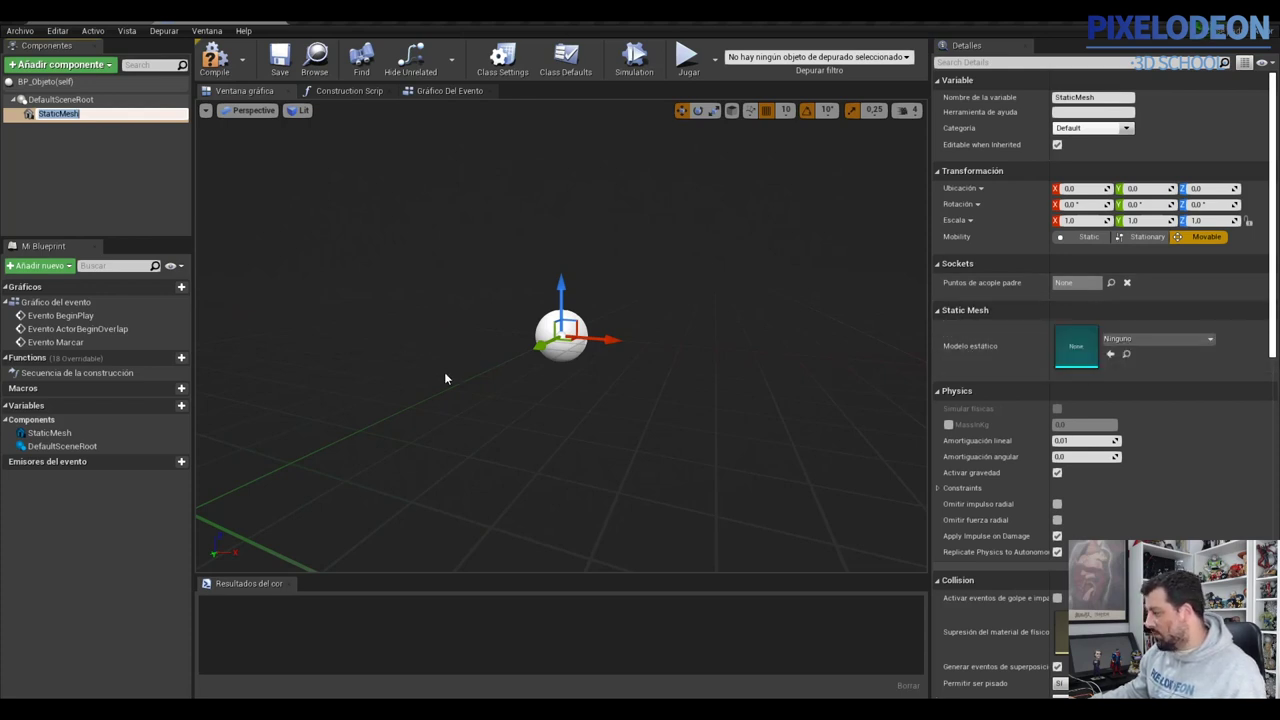
left_click(1210, 340)
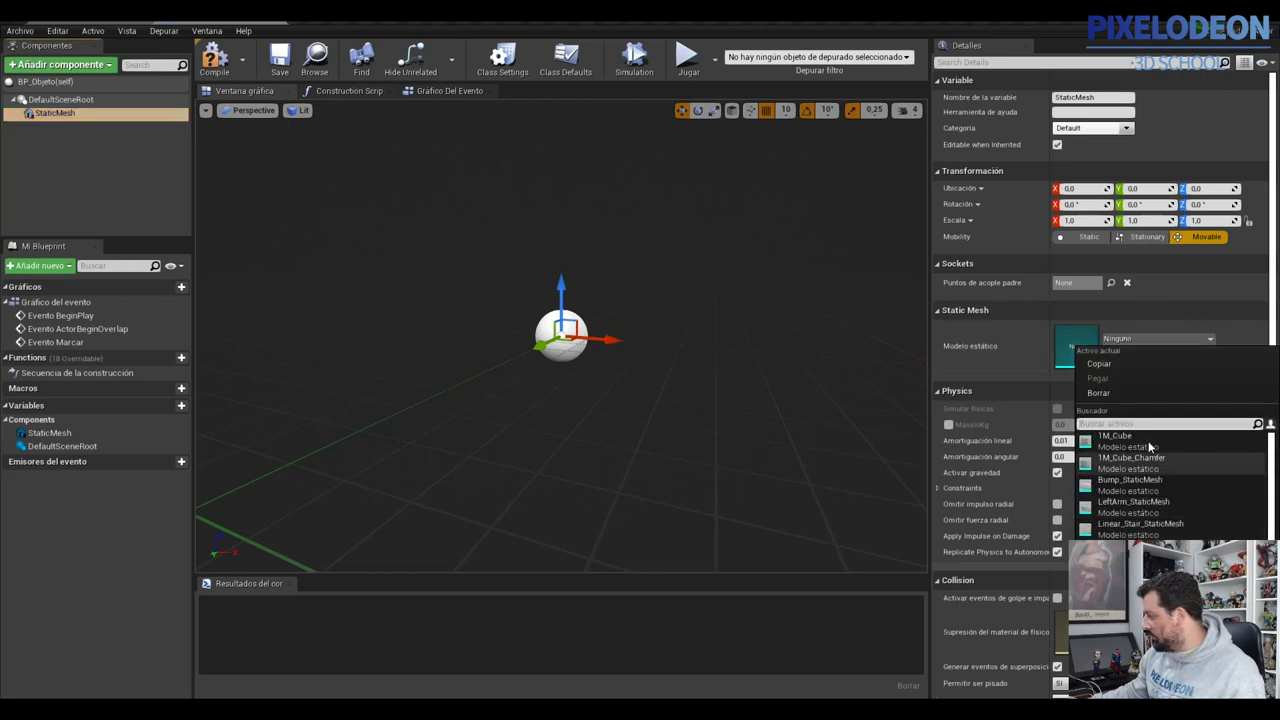
type("p")
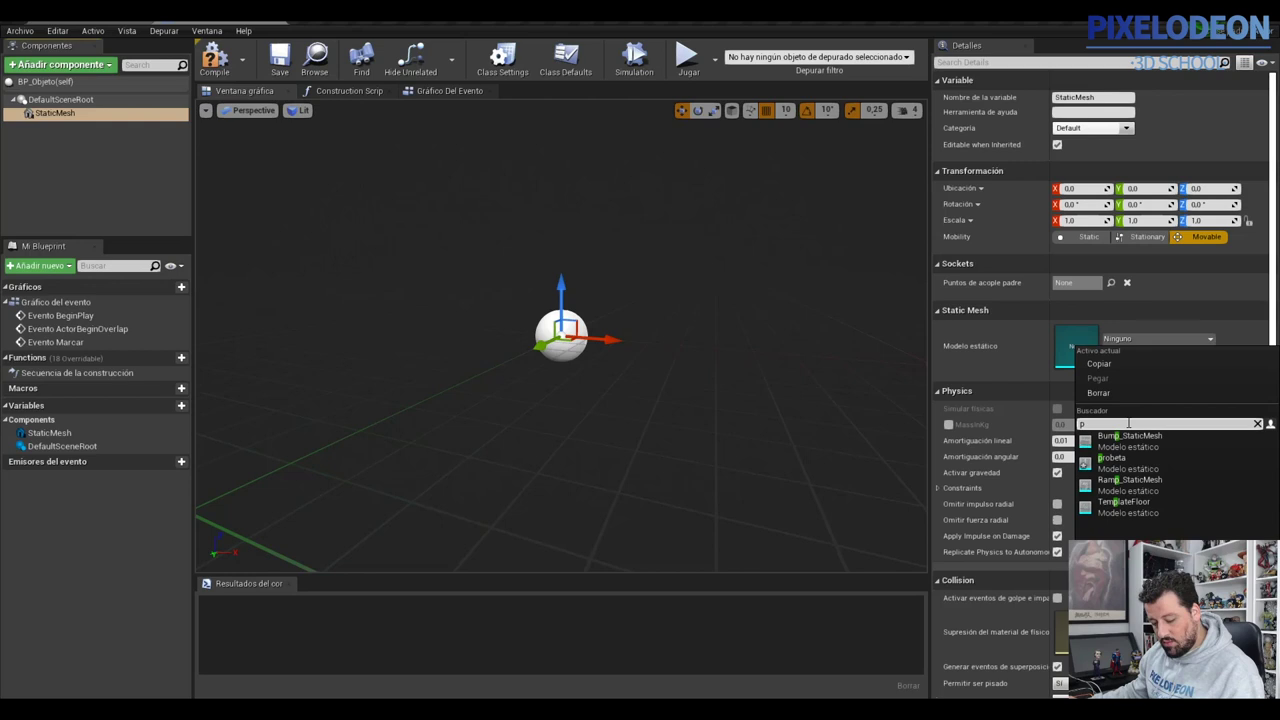
left_click(1112, 458)
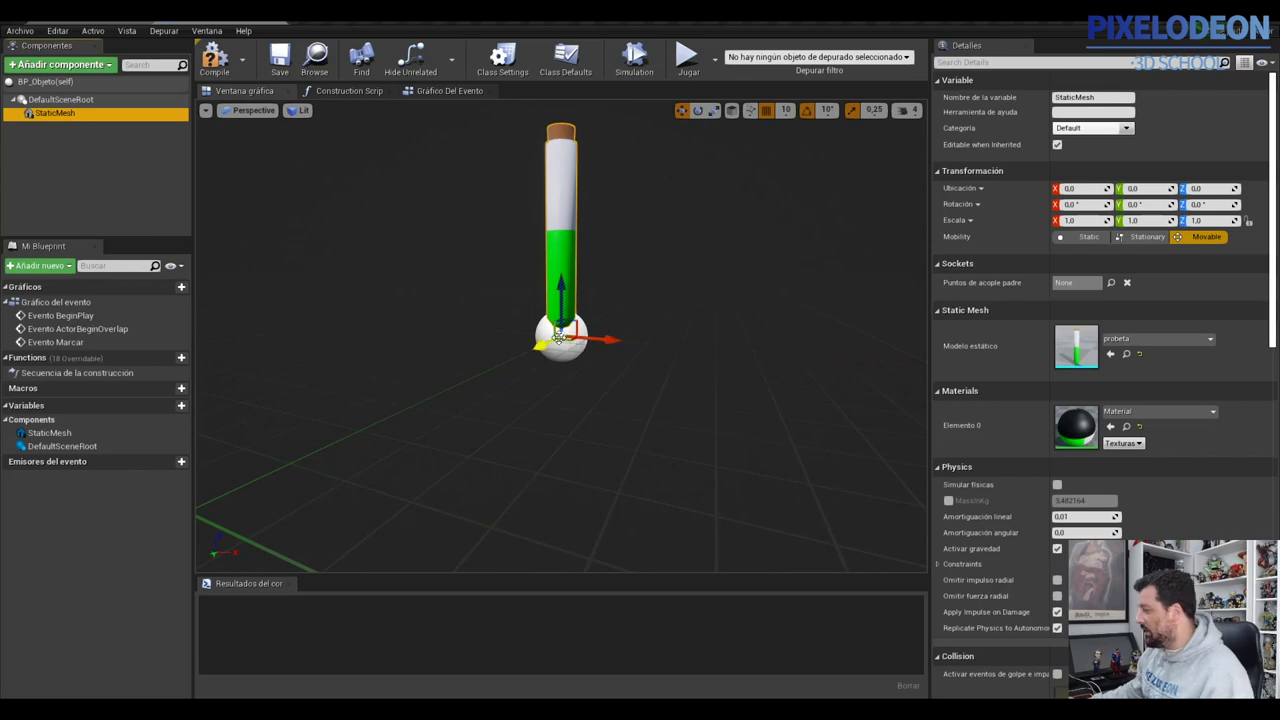
left_click(214, 57)
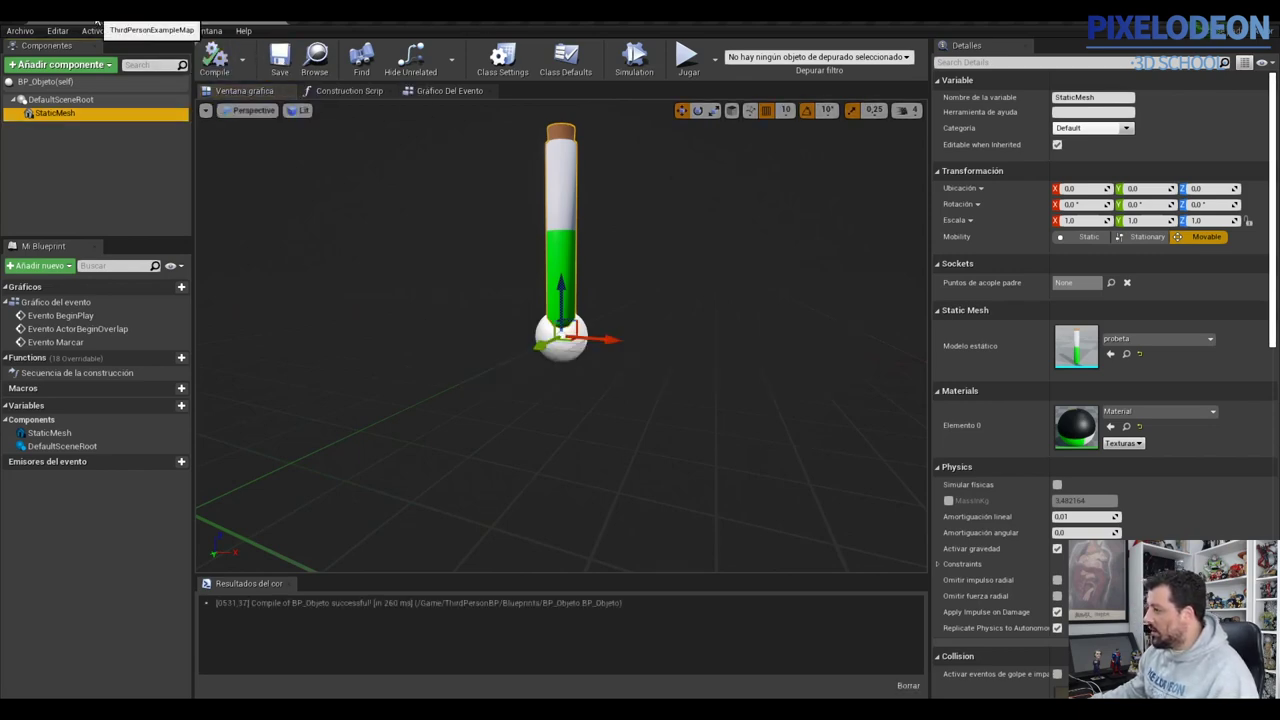
Drag a BP_Objeto instance into the level near the 'Third Person' text.
left_click(140, 20)
mouse_move(27, 595)
left_mouse_down()
mouse_move(384, 390)
mouse_move(597, 343)
left_mouse_up()
scroll(551, 337, "up", 3)
scroll(517, 334, "up", 3)
scroll(505, 333, "down", 3)
scroll(510, 330, "down", 3)
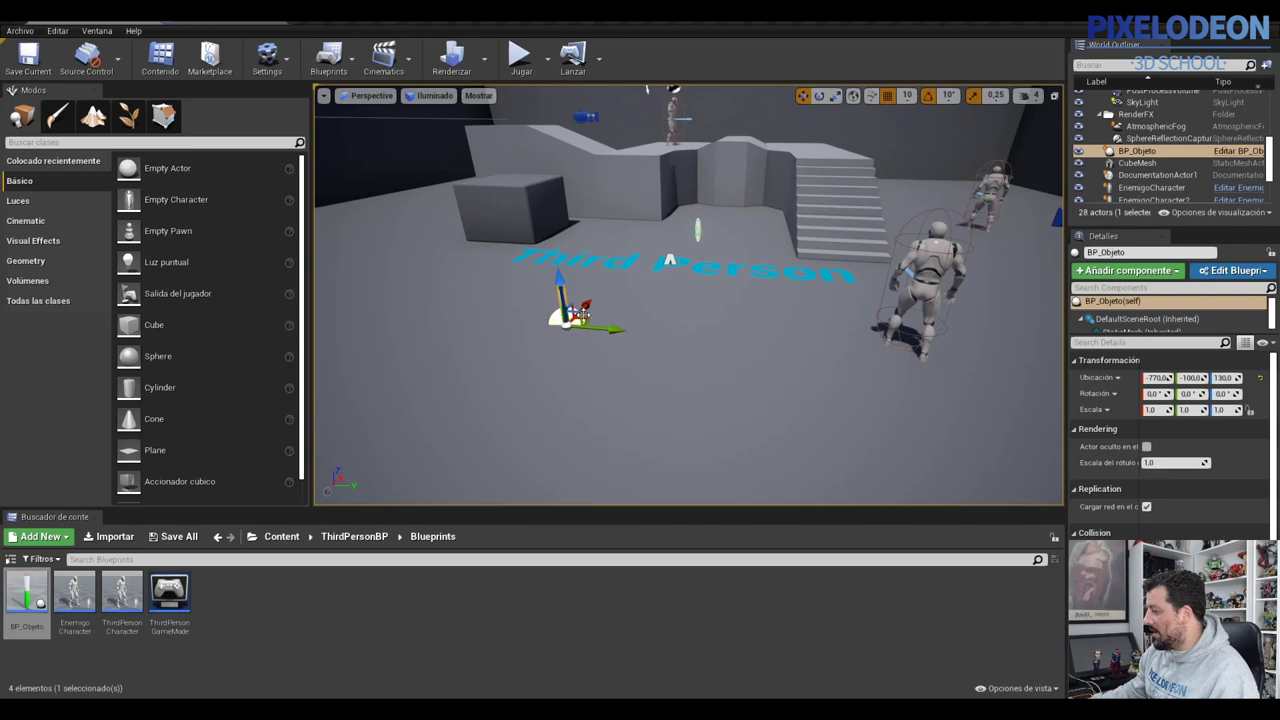
scroll(540, 314, "up", 2)
scroll(585, 313, "up", 2)
scroll(585, 313, "down", 2)
scroll(585, 313, "down", 1)
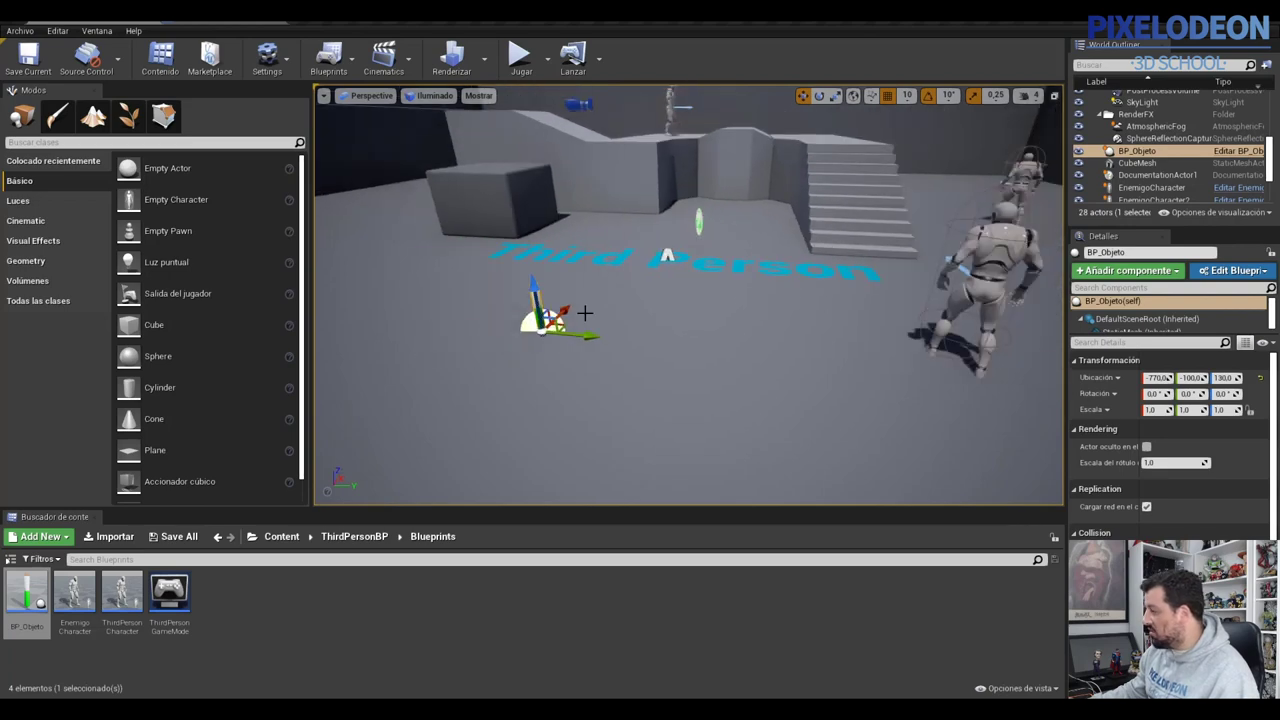
In BP_Objeto, set the tube mesh scale to 0.5 on X, Y and Z.
double_click(585, 313)
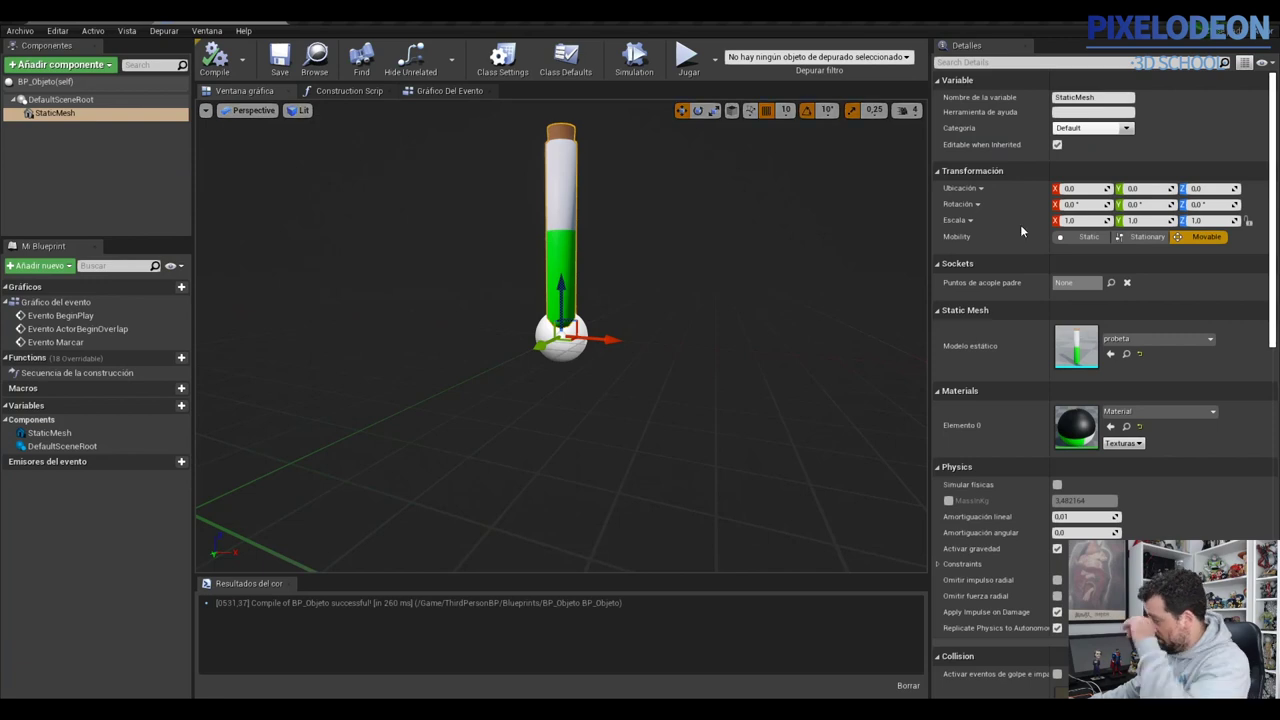
left_click(1082, 220)
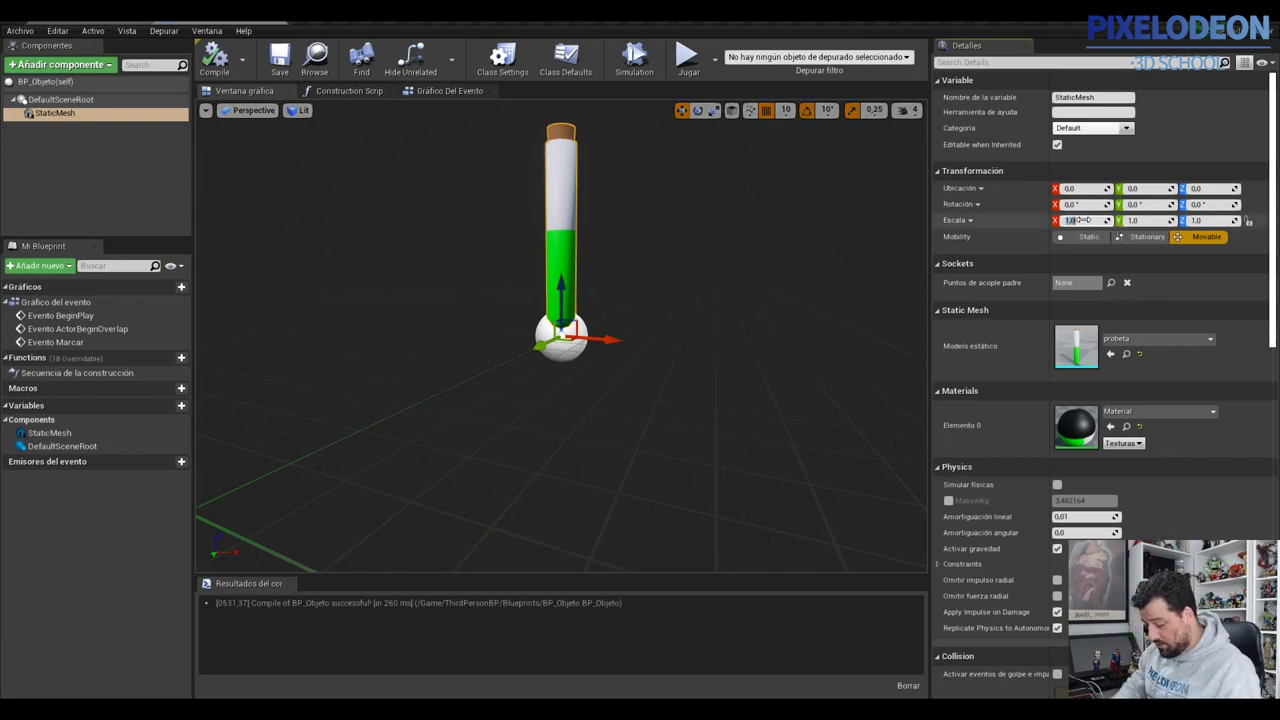
type("0.5")
key("Tab")
key("Tab")
type("0.5")
key("Return")
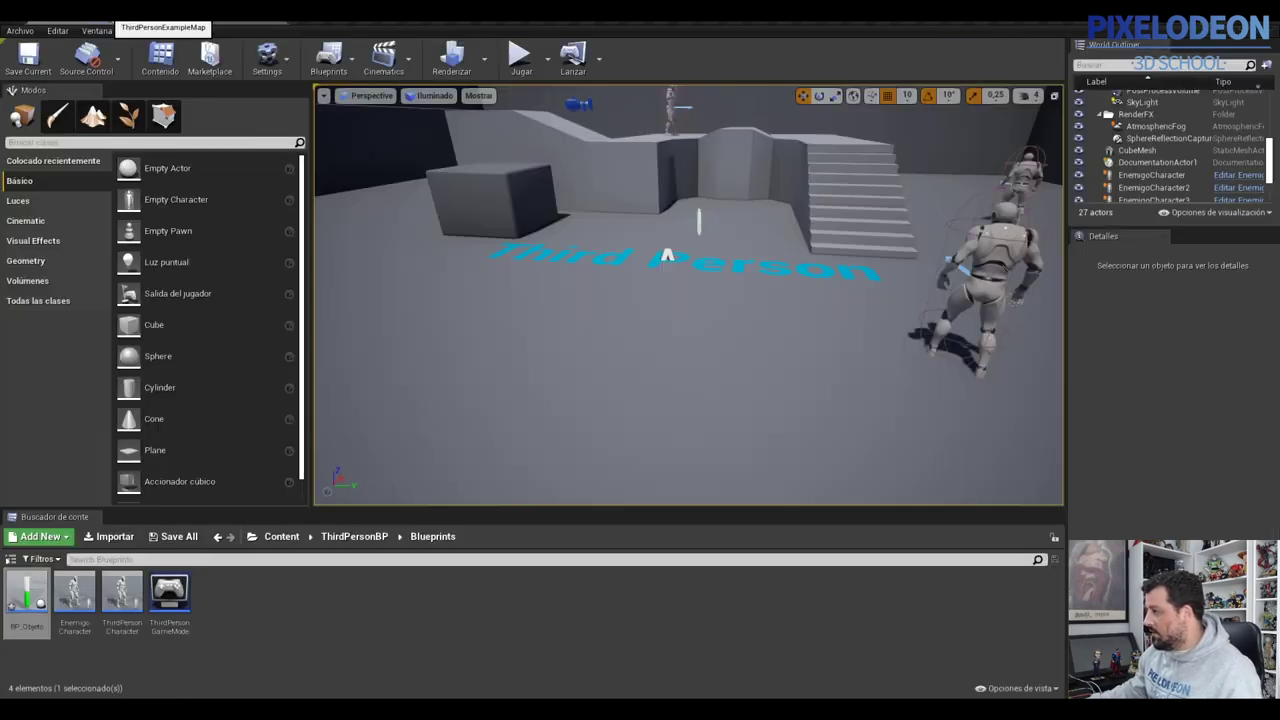
Place another BP_Objeto in the level, then delete it.
left_click(160, 22)
left_click_drag(27, 595, 573, 318)
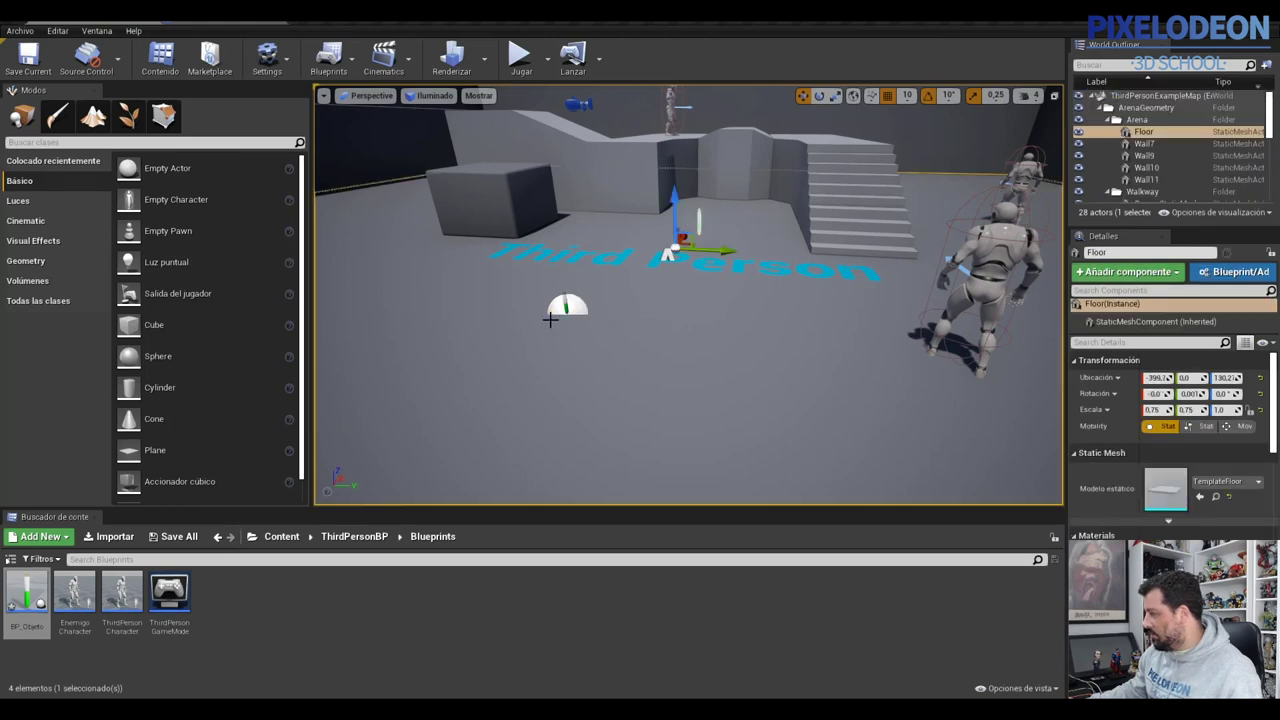
key("Delete")
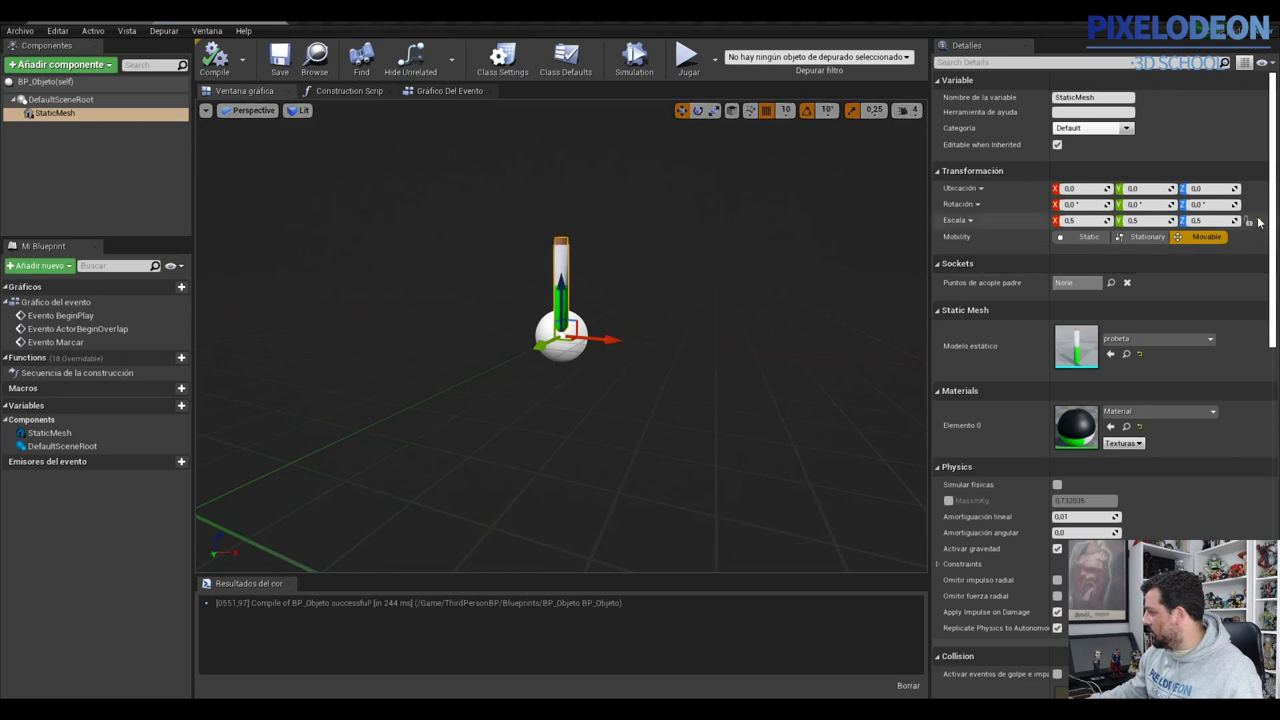
Reset the tube's scale to 1.0, then compile and save BP_Objeto.
left_click(1259, 221)
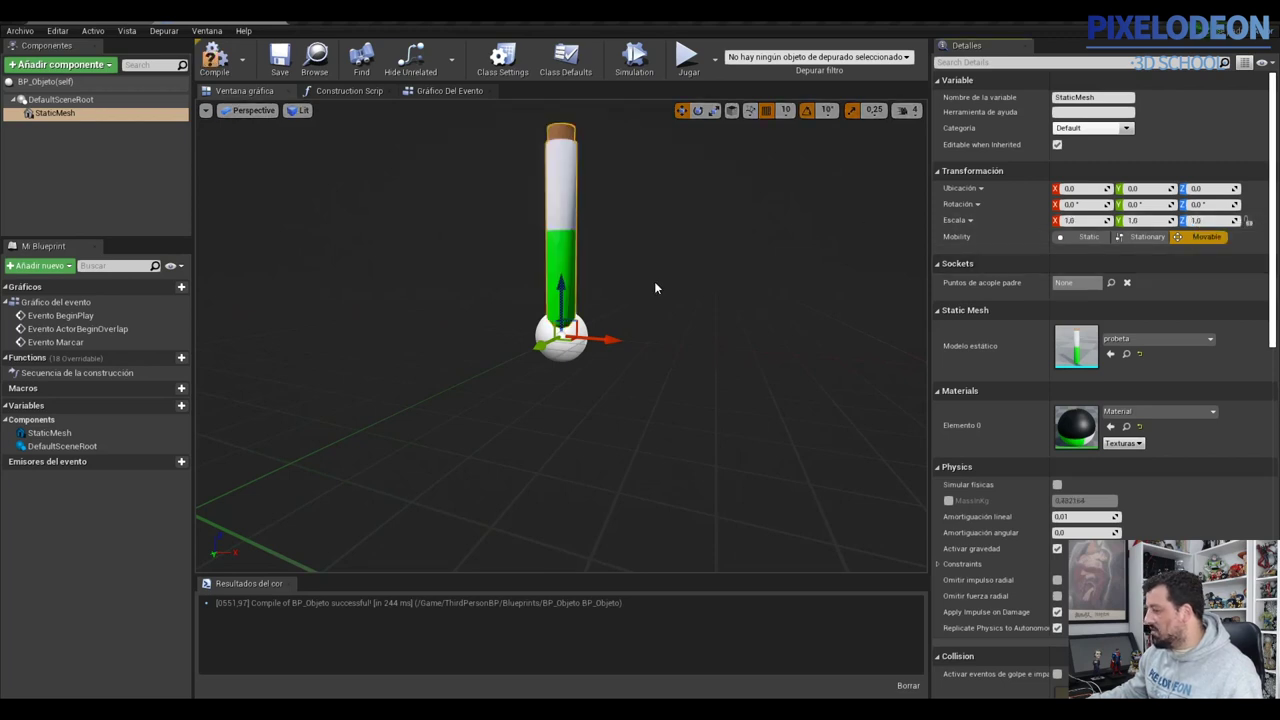
left_click_drag(655, 288, 594, 308)
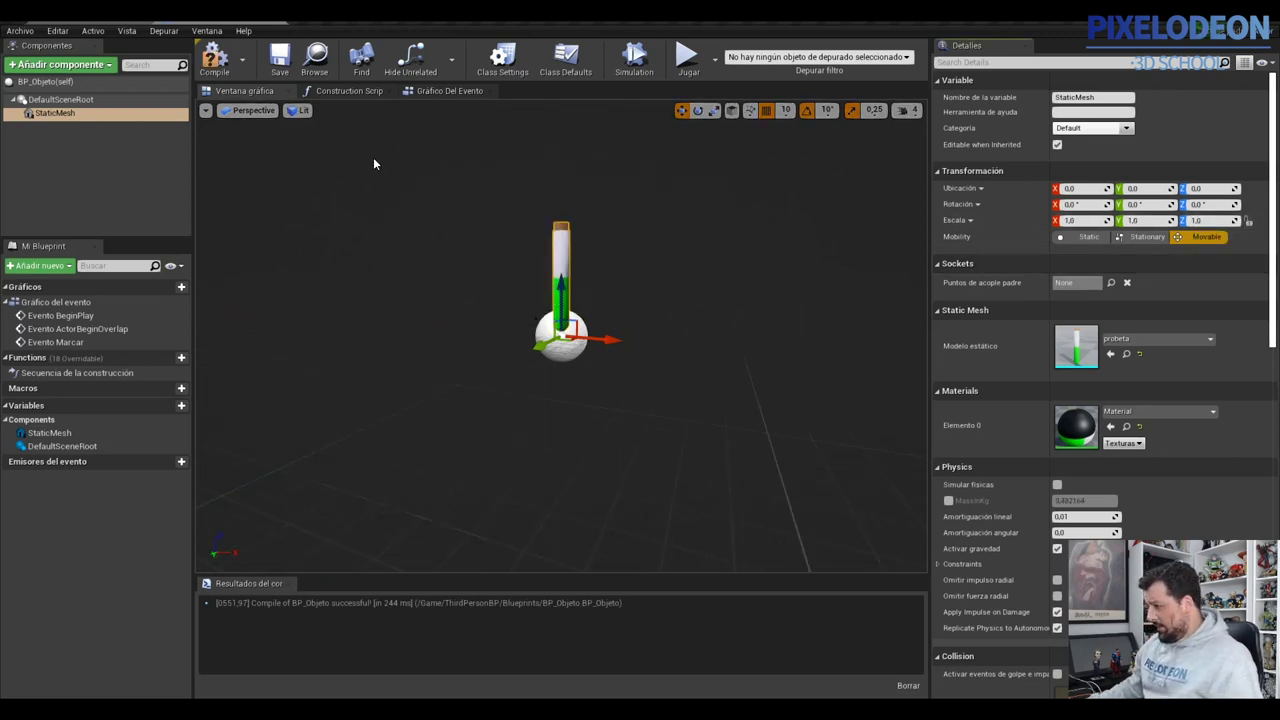
left_click(214, 58)
left_click(281, 58)
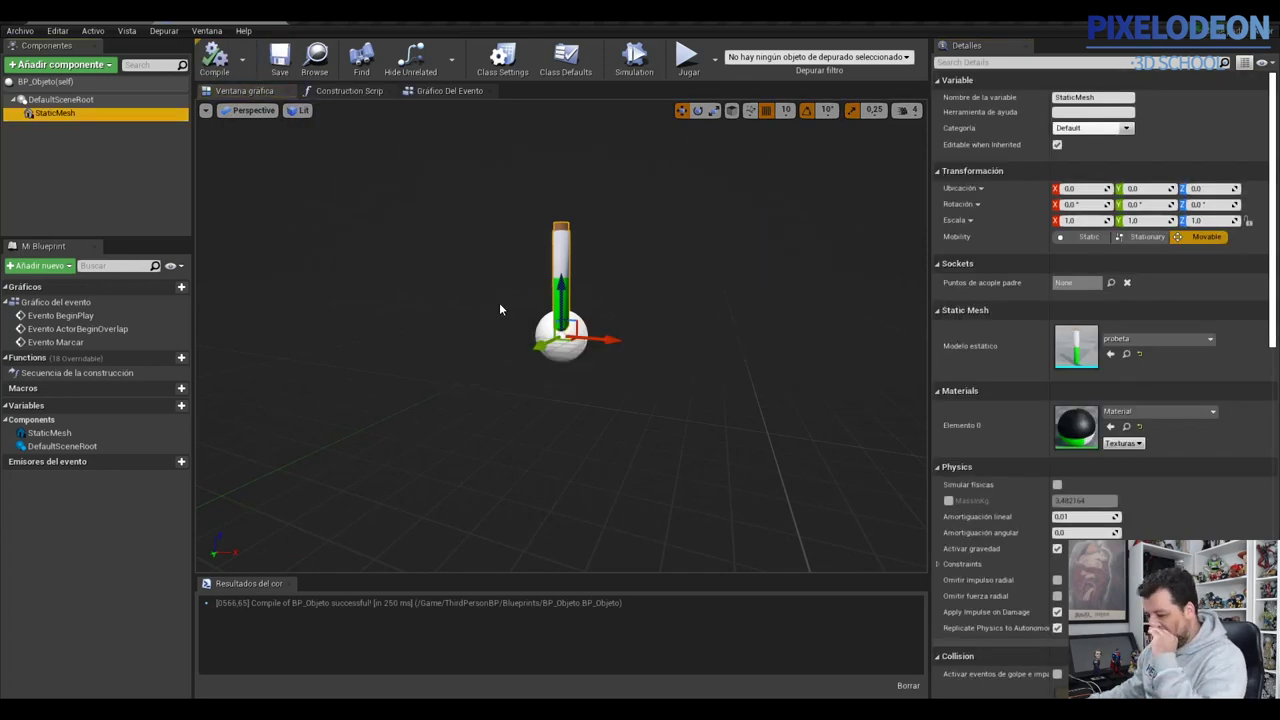
left_click(160, 10)
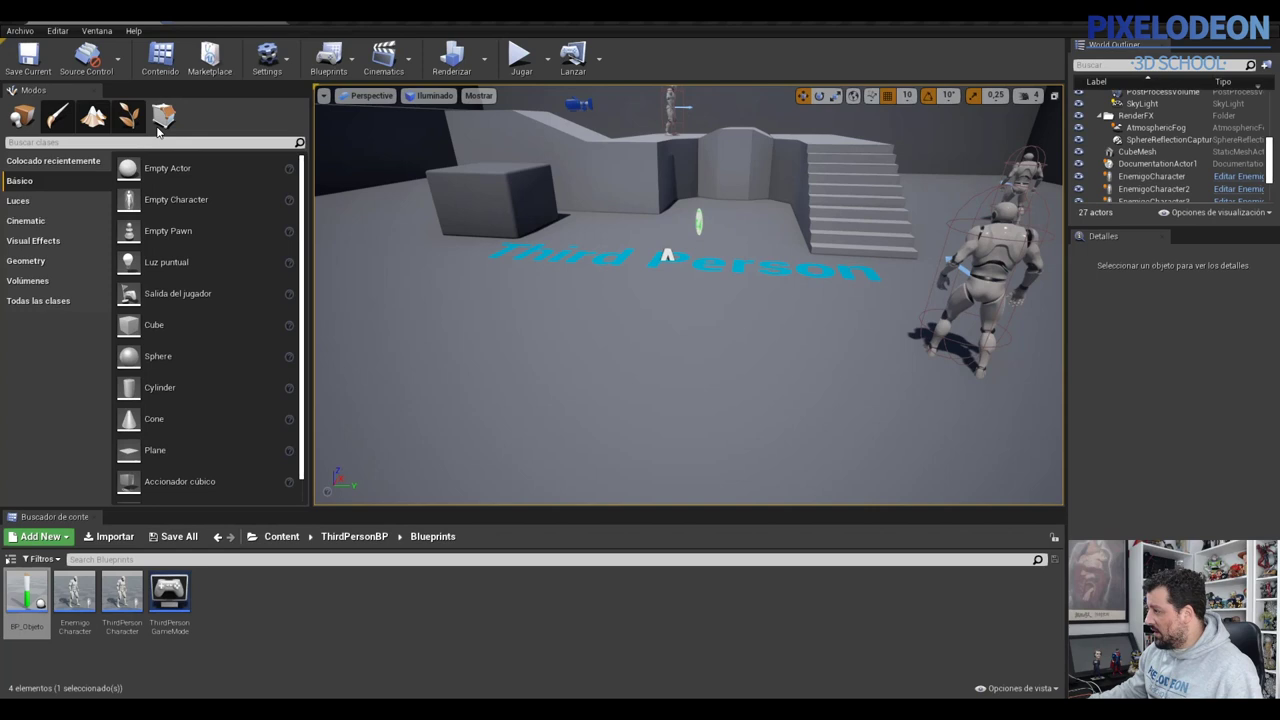
Via Blueprints > Open Level Blueprint, add an Evento BeginPlay node found by searching 'begin'.
left_click(329, 60)
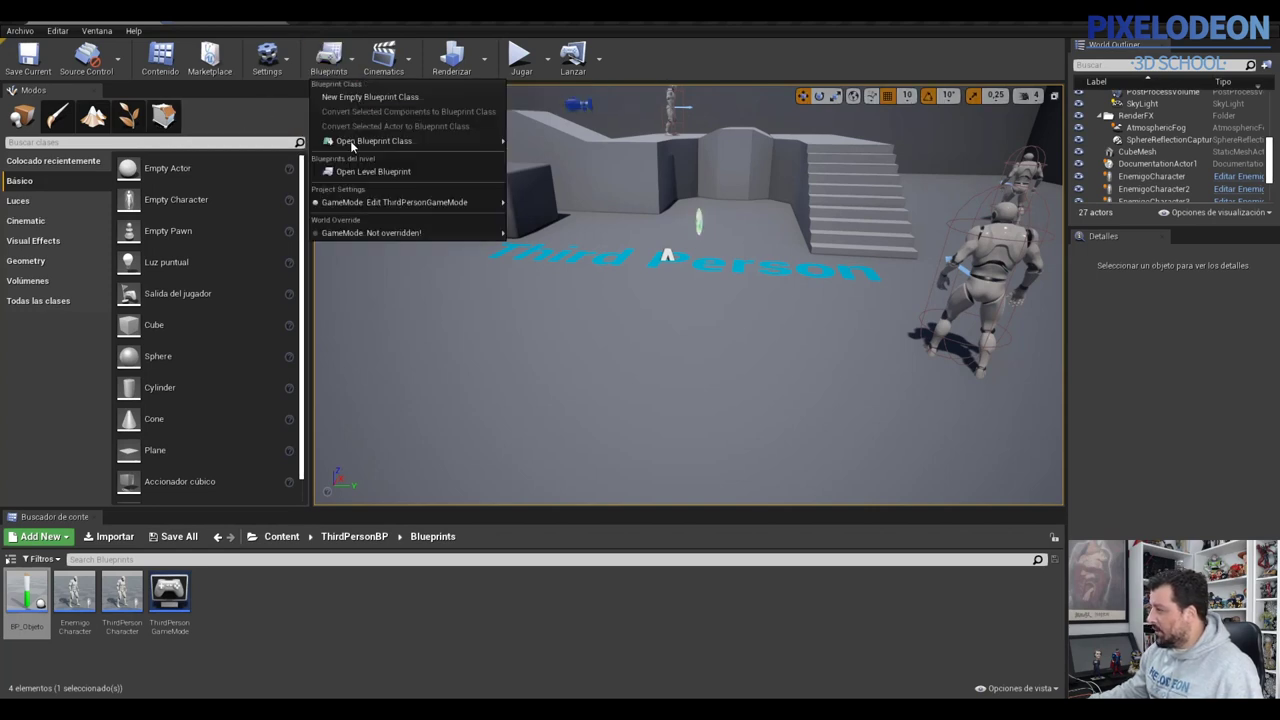
left_click(401, 172)
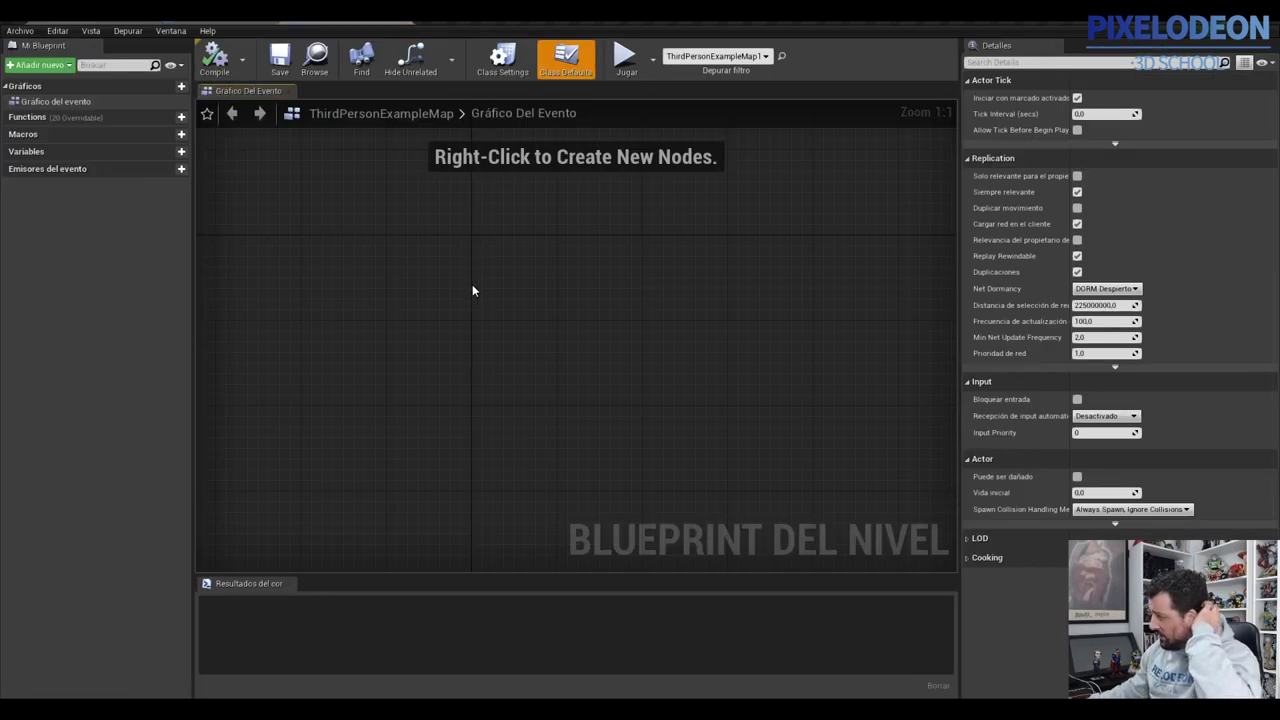
right_click(487, 316)
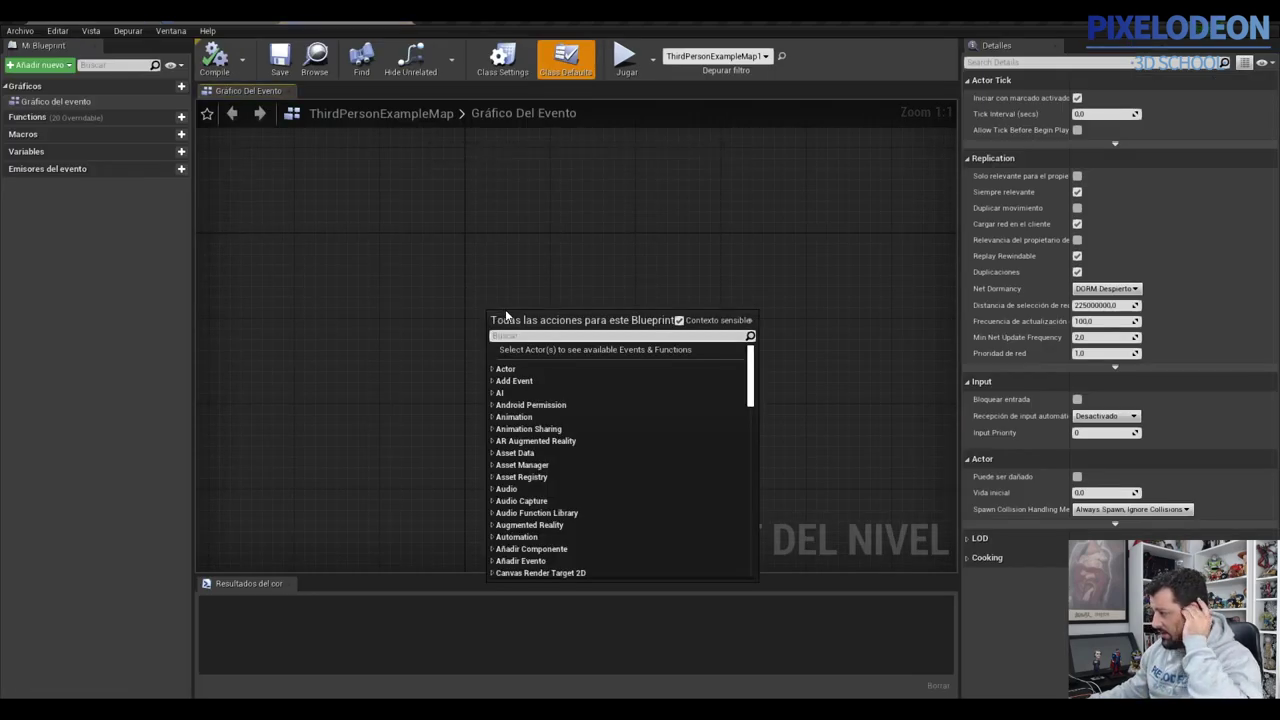
type("begin")
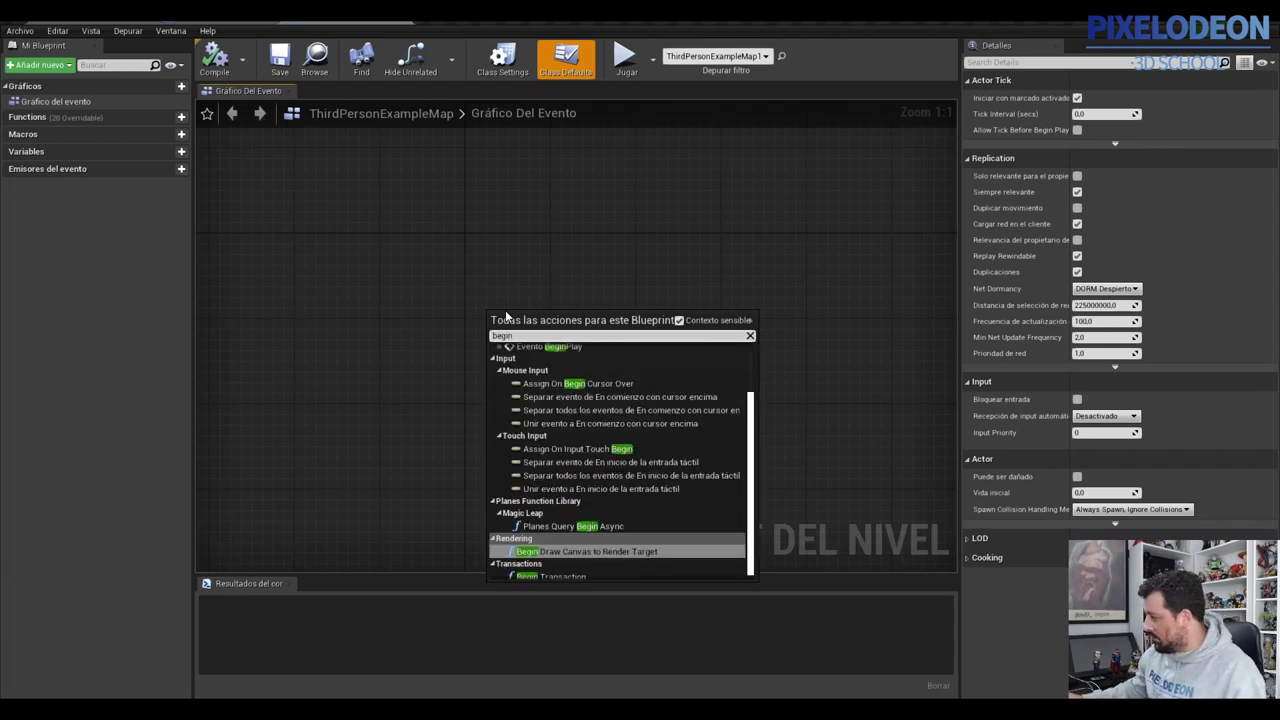
left_click(573, 348)
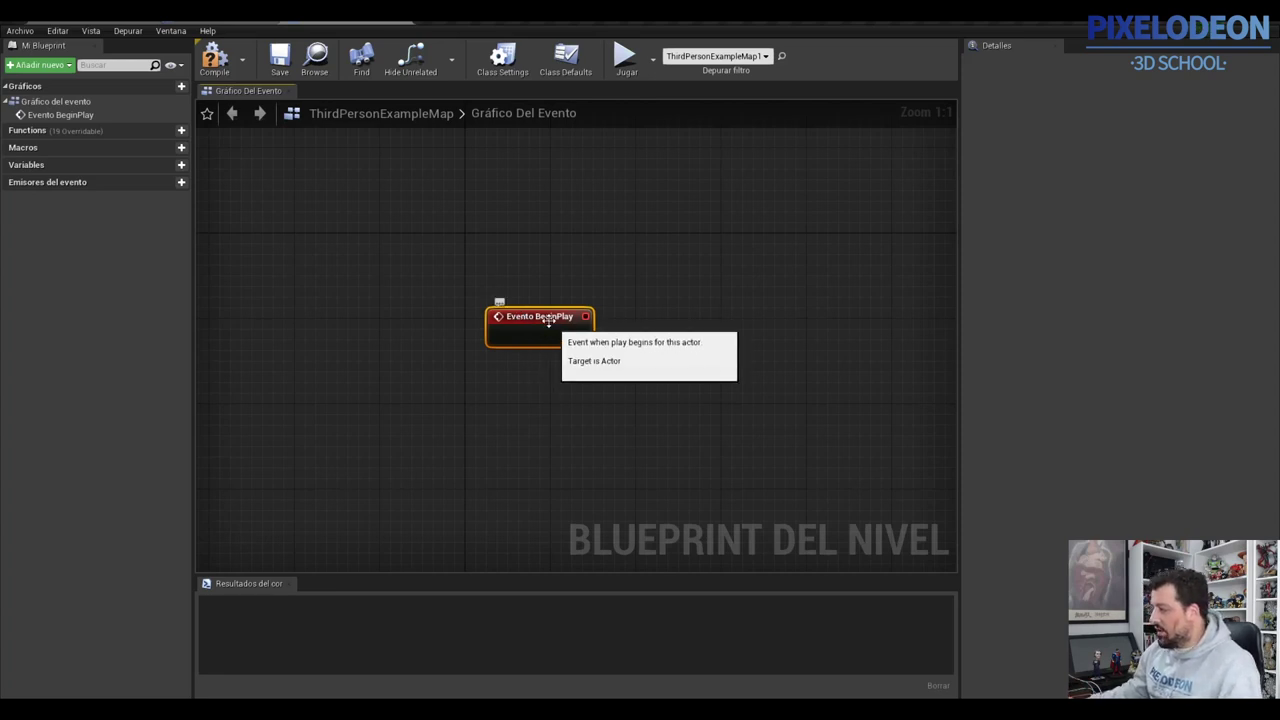
left_click_drag(527, 318, 453, 307)
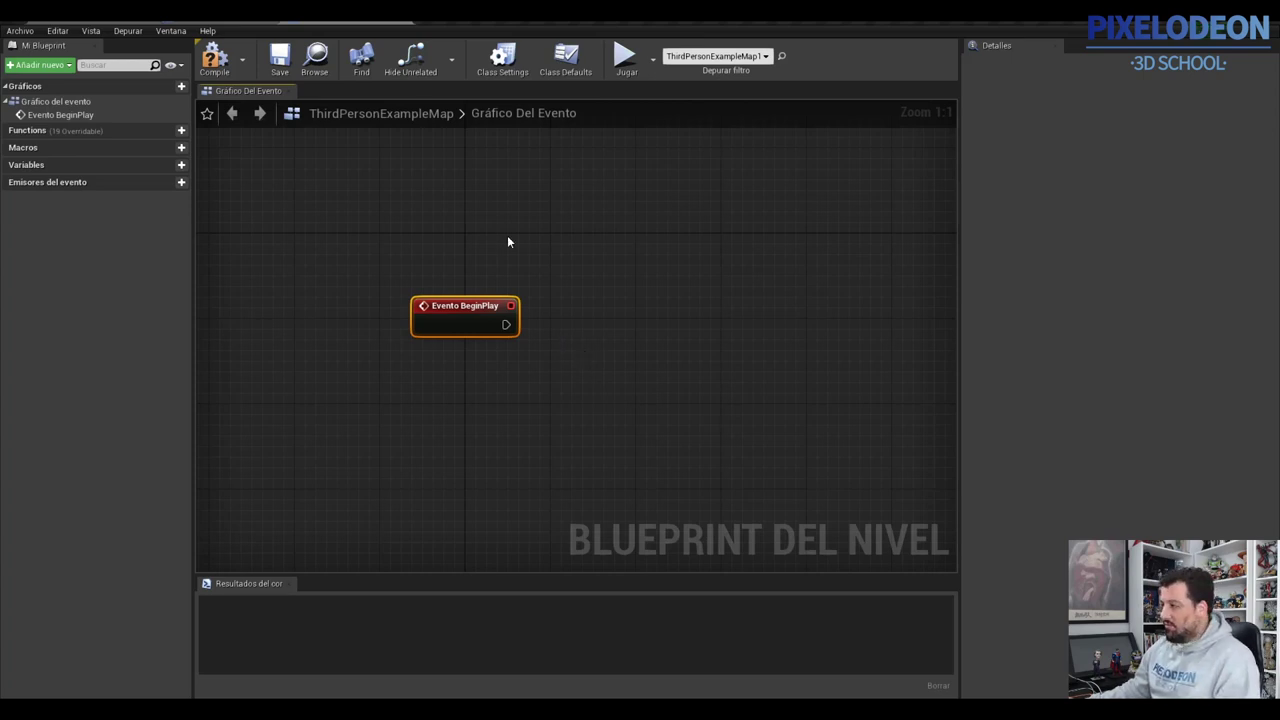
left_click(265, 22)
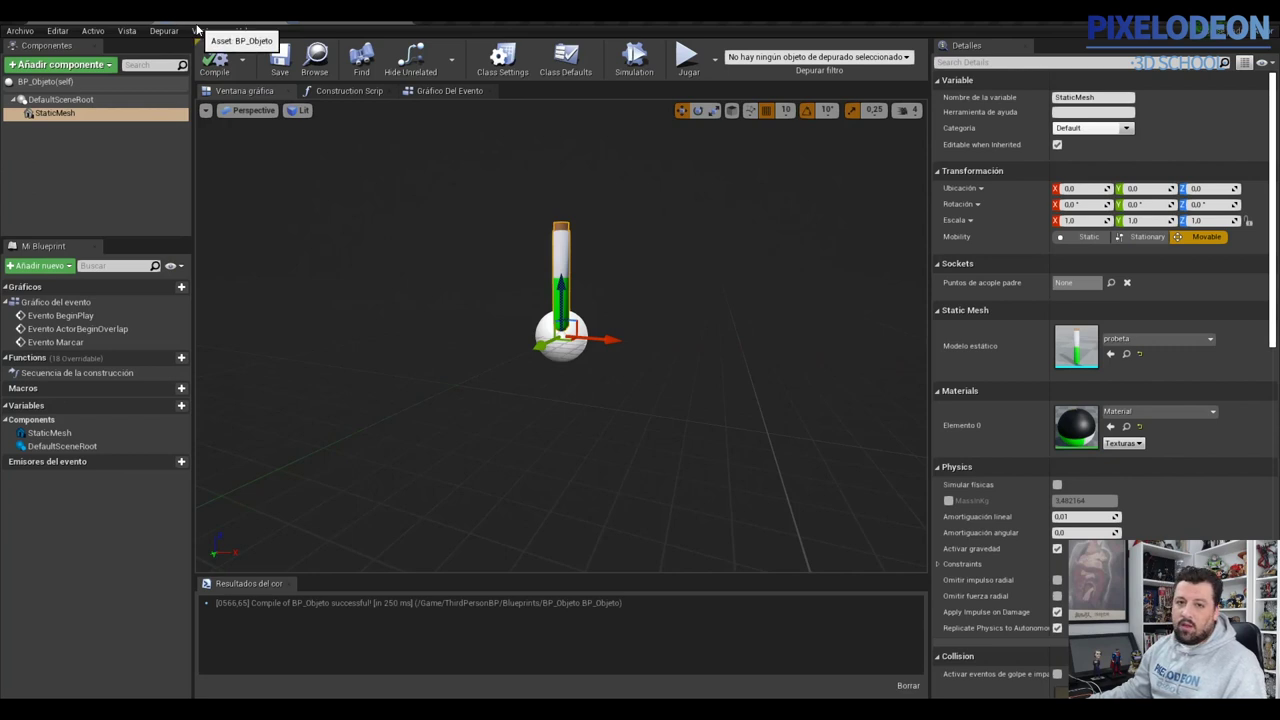
Wire Evento BeginPlay's exec output into a new 'Generar actor desde clase' node.
left_click(350, 22)
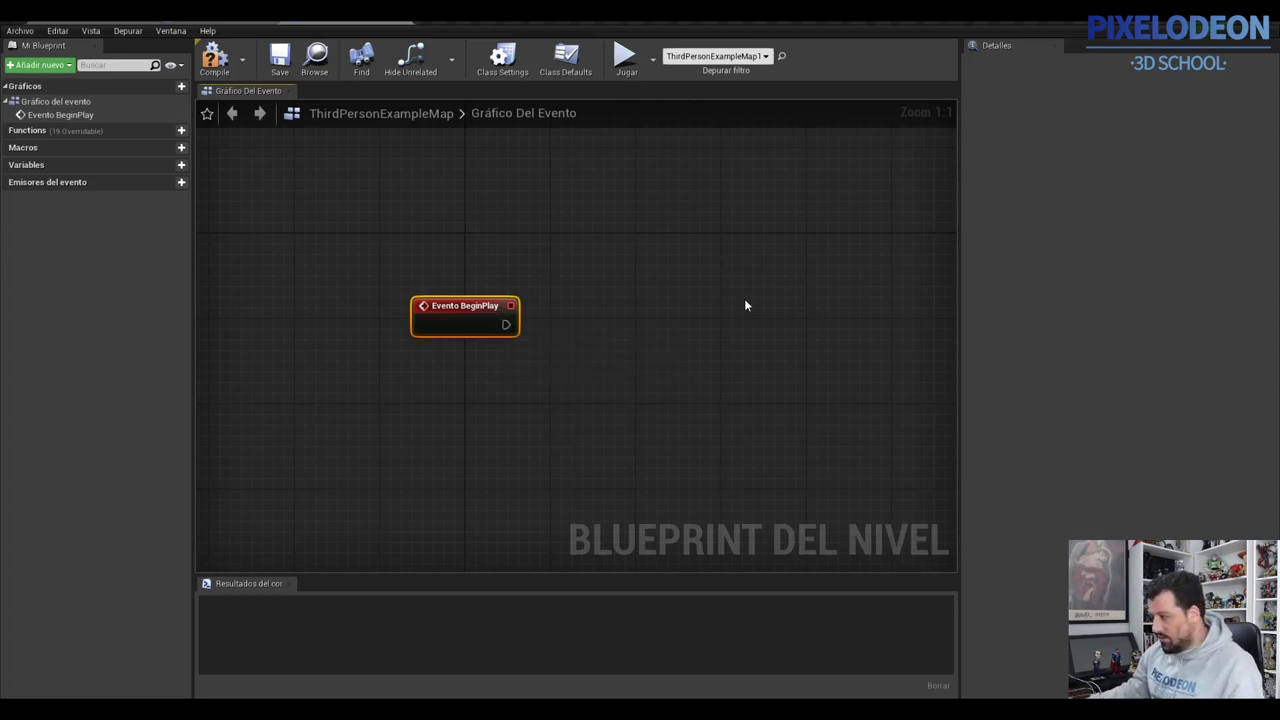
left_click_drag(505, 325, 642, 319)
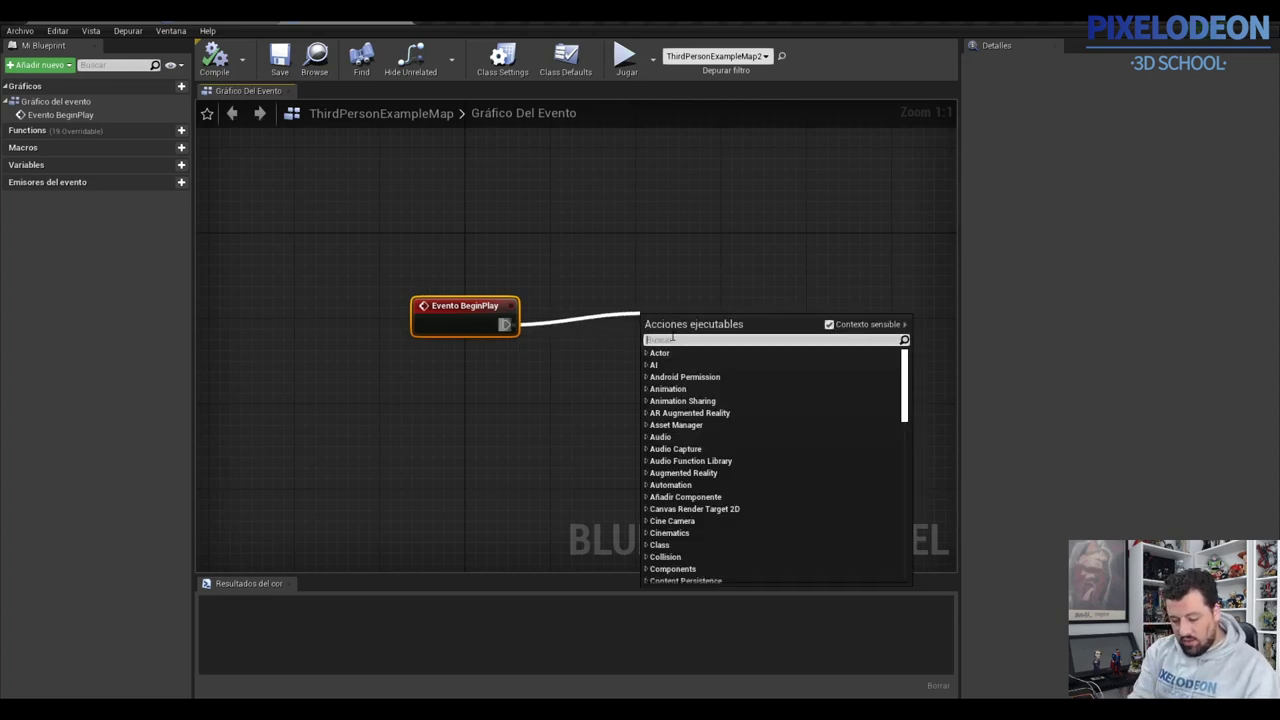
type("spaw")
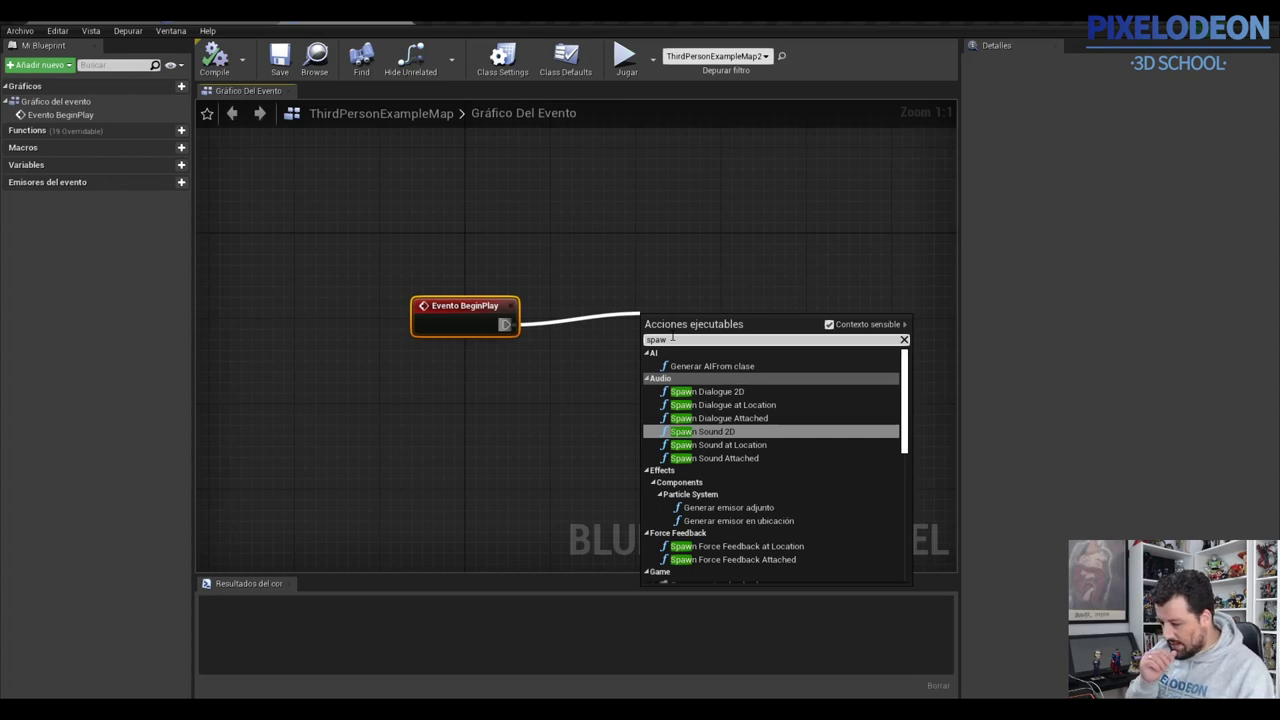
type("an")
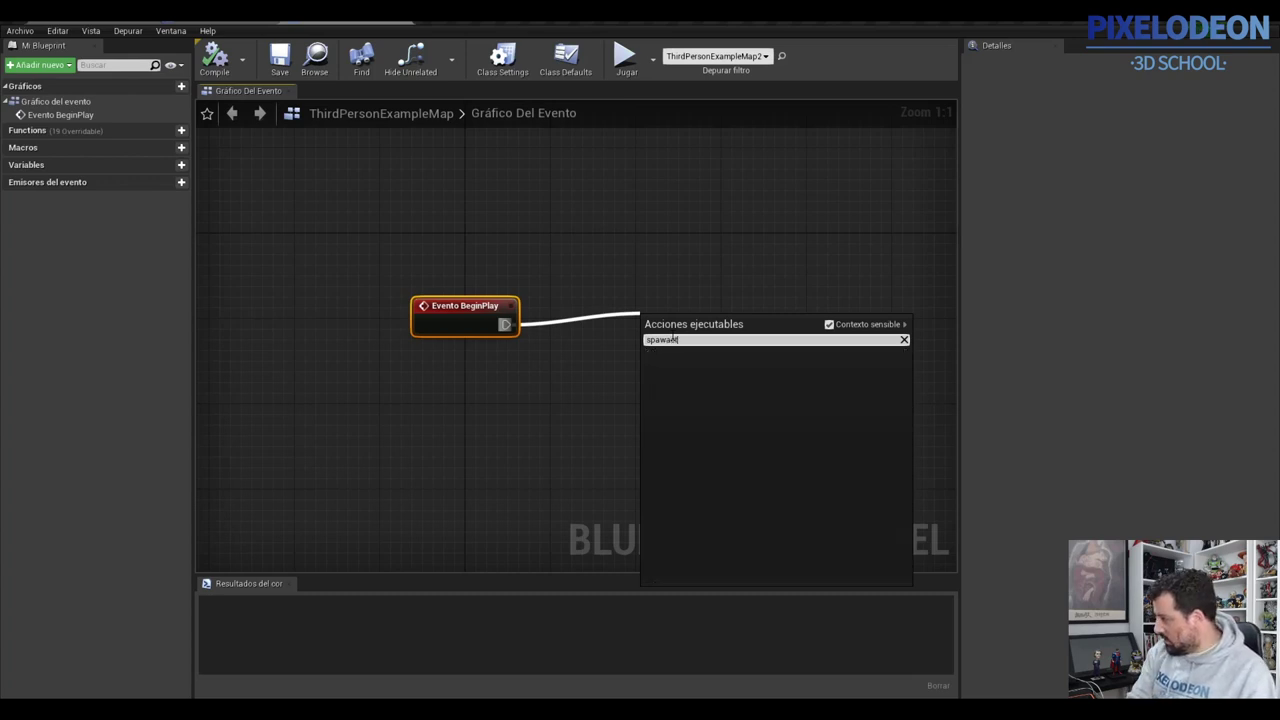
key("BackSpace")
key("BackSpace")
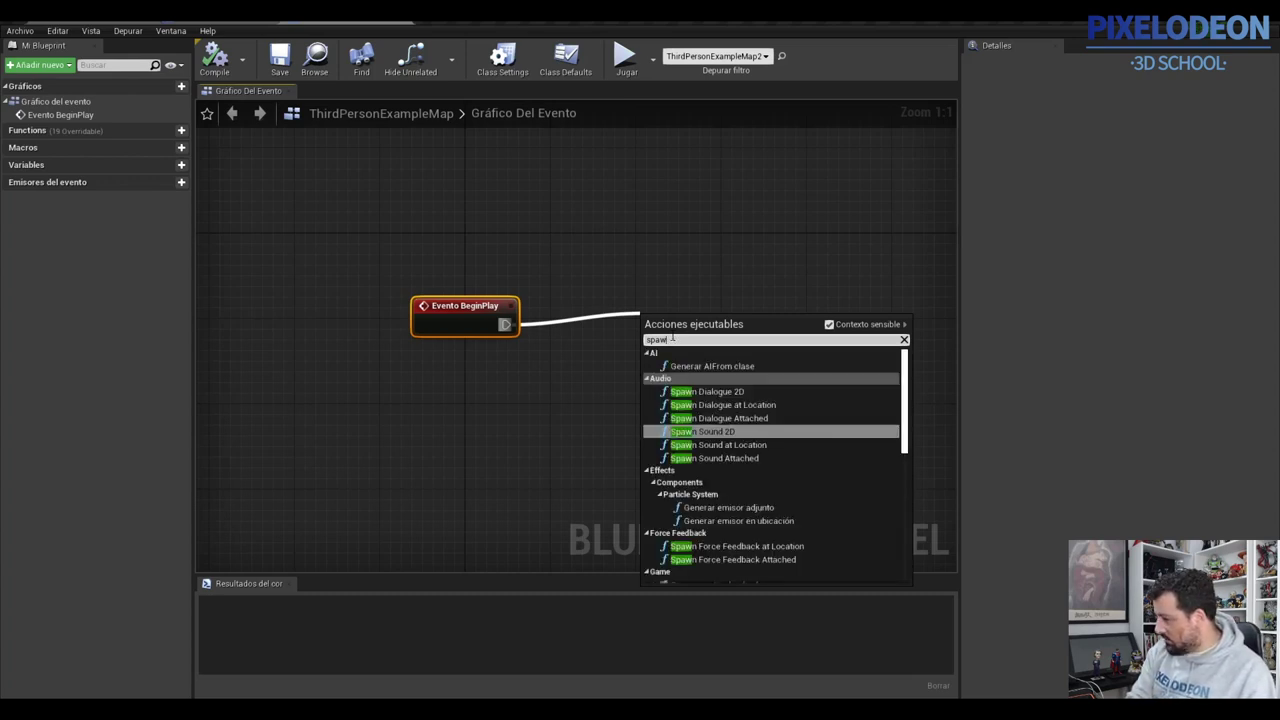
key("BackSpace")
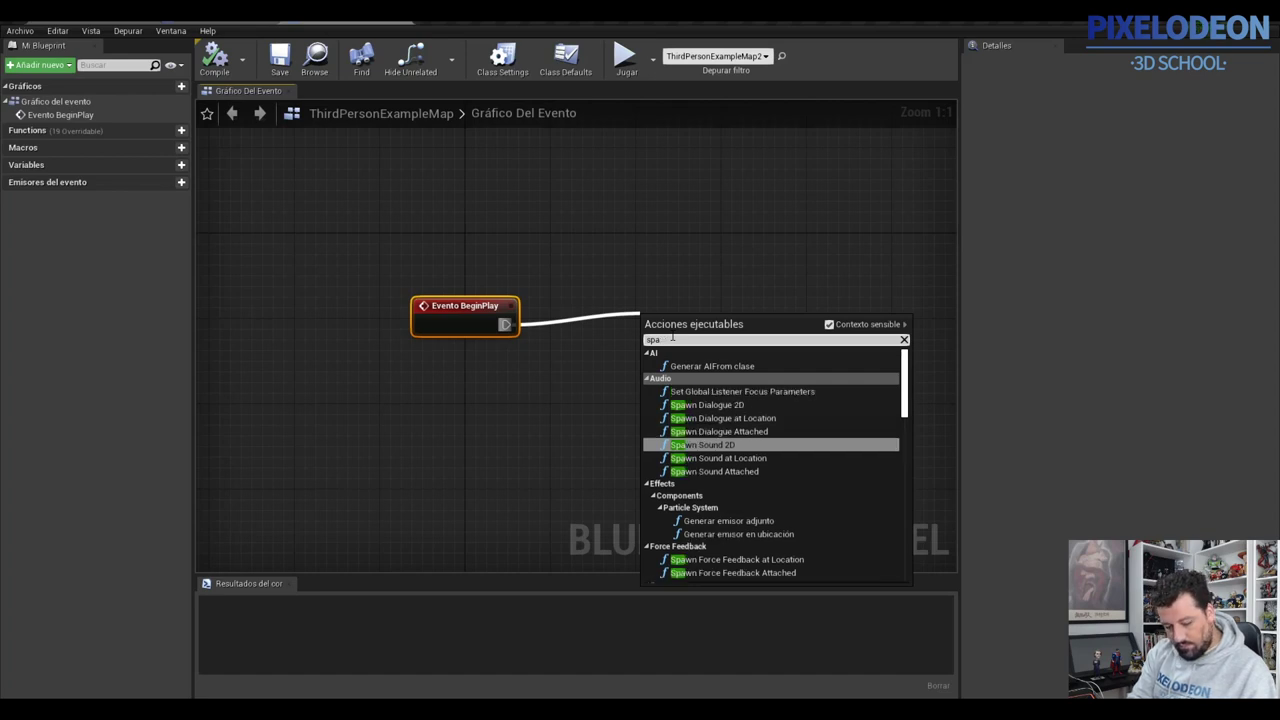
type("wna")
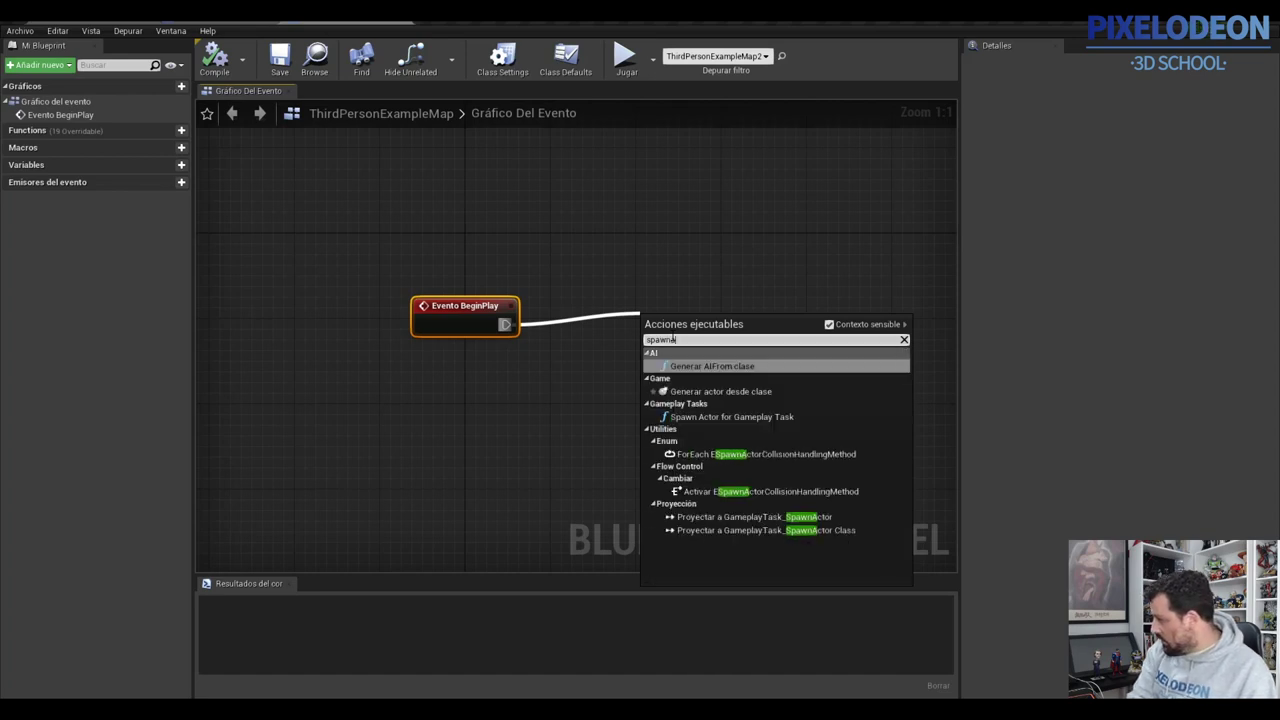
type("c")
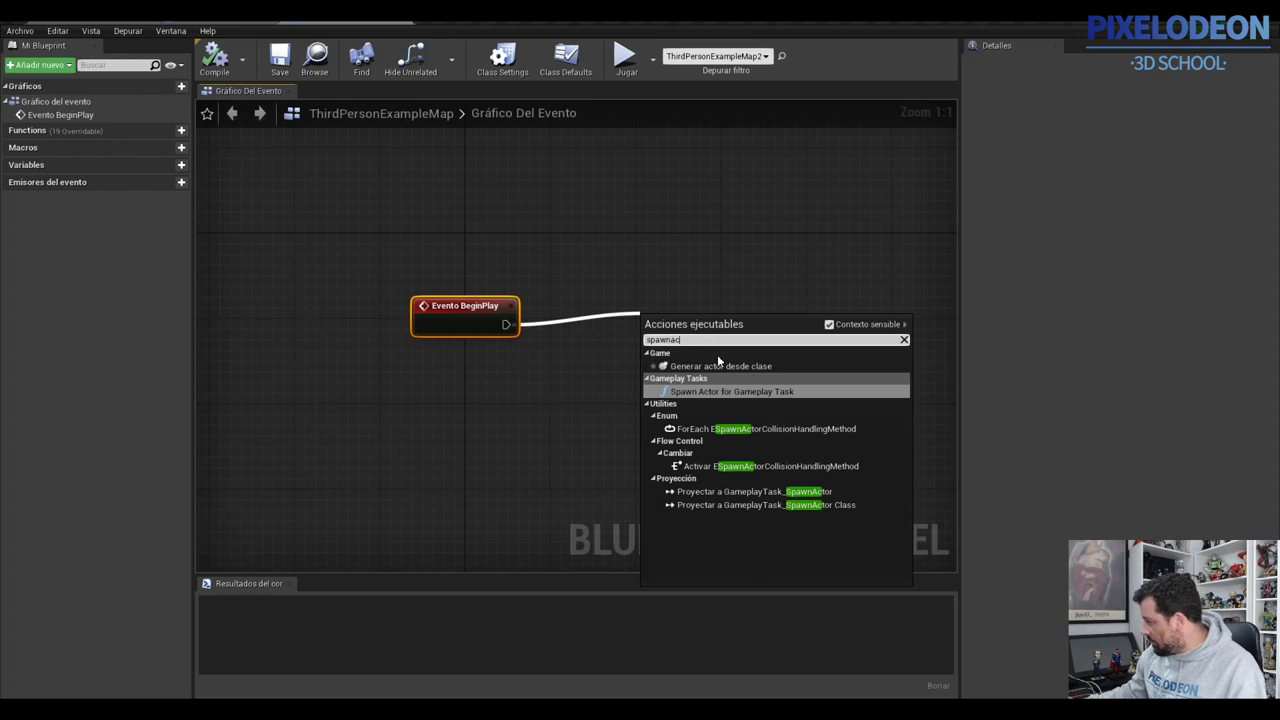
left_click(716, 366)
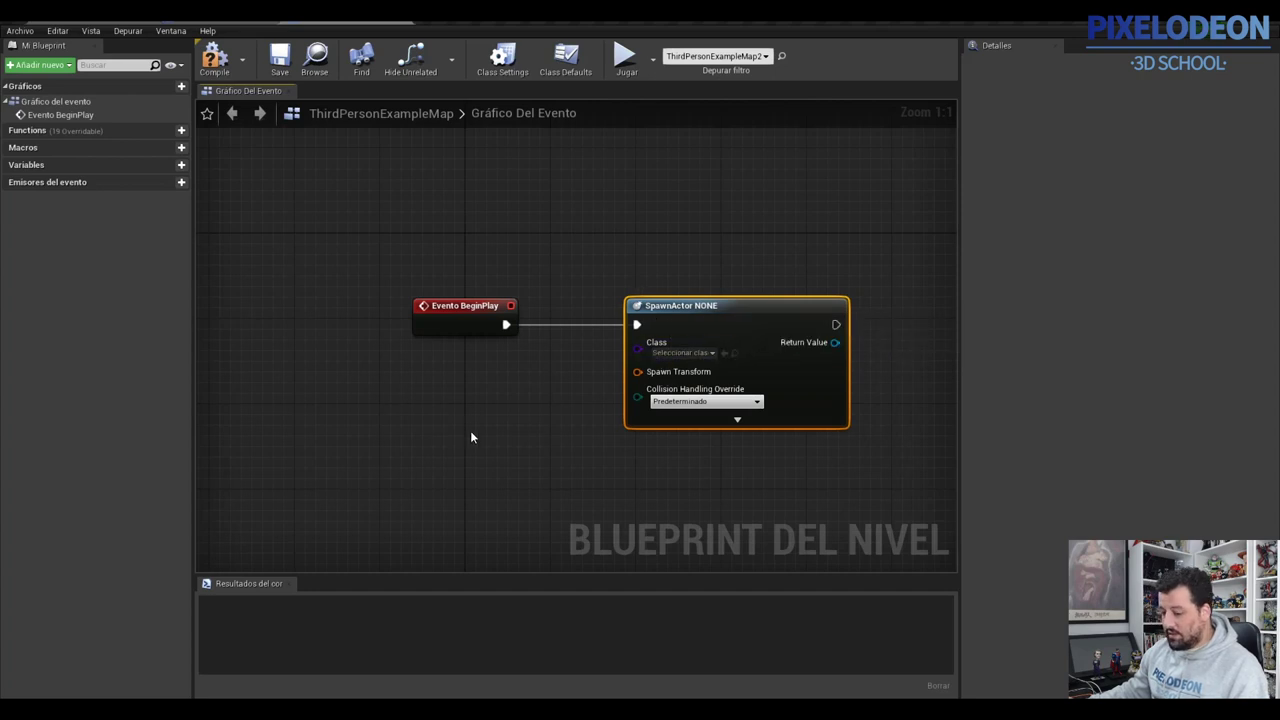
Set the spawn node's Class to BP_Objeto.
left_click(700, 353)
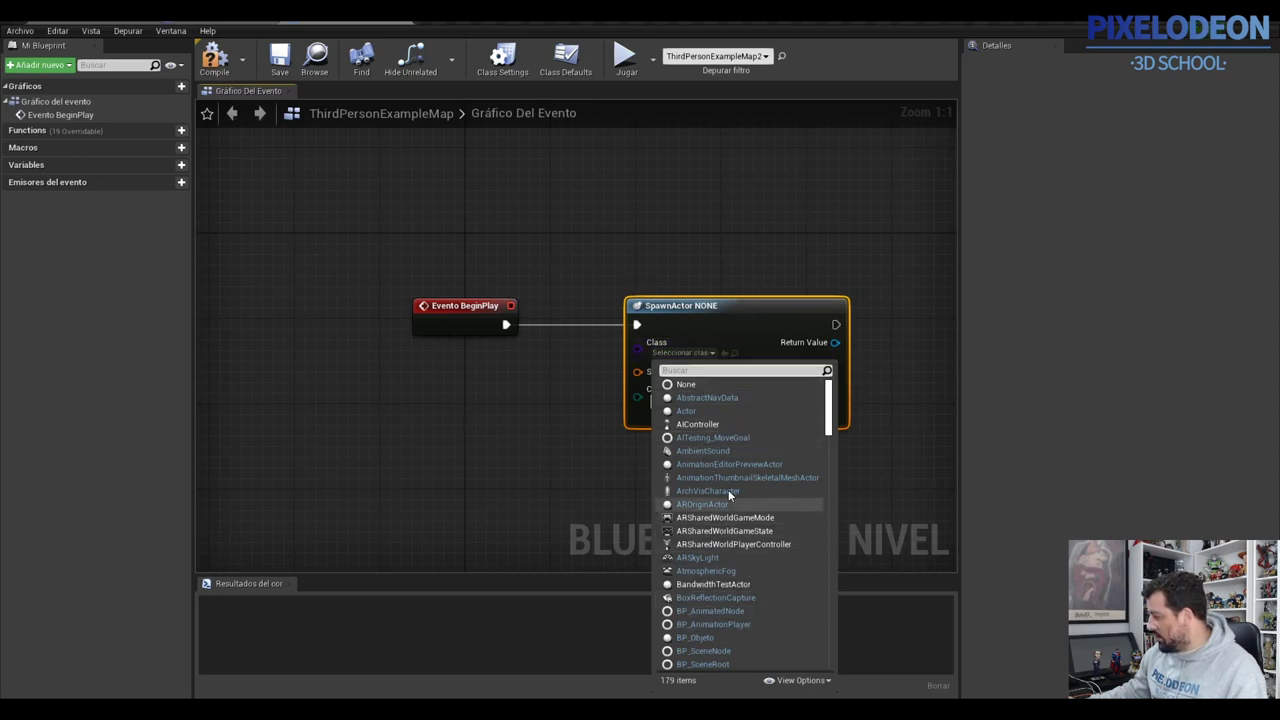
scroll(733, 556, "down", 1)
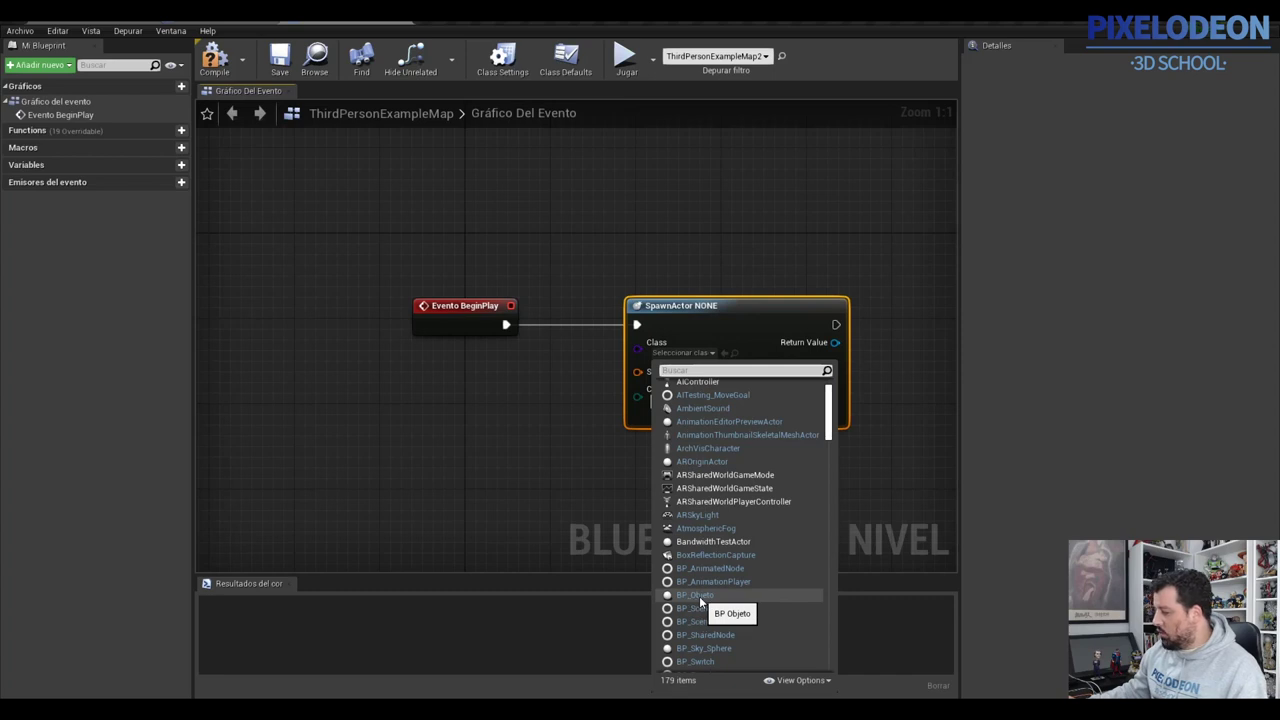
left_click(699, 596)
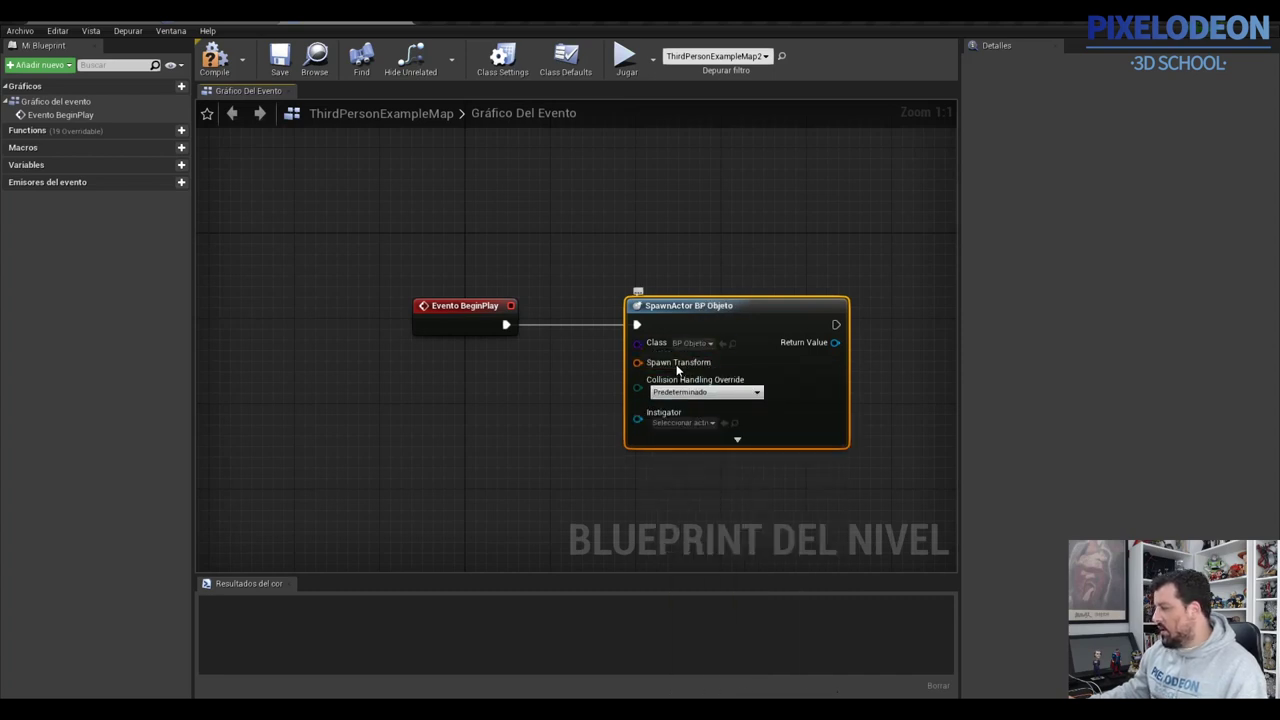
mouse_move(661, 370)
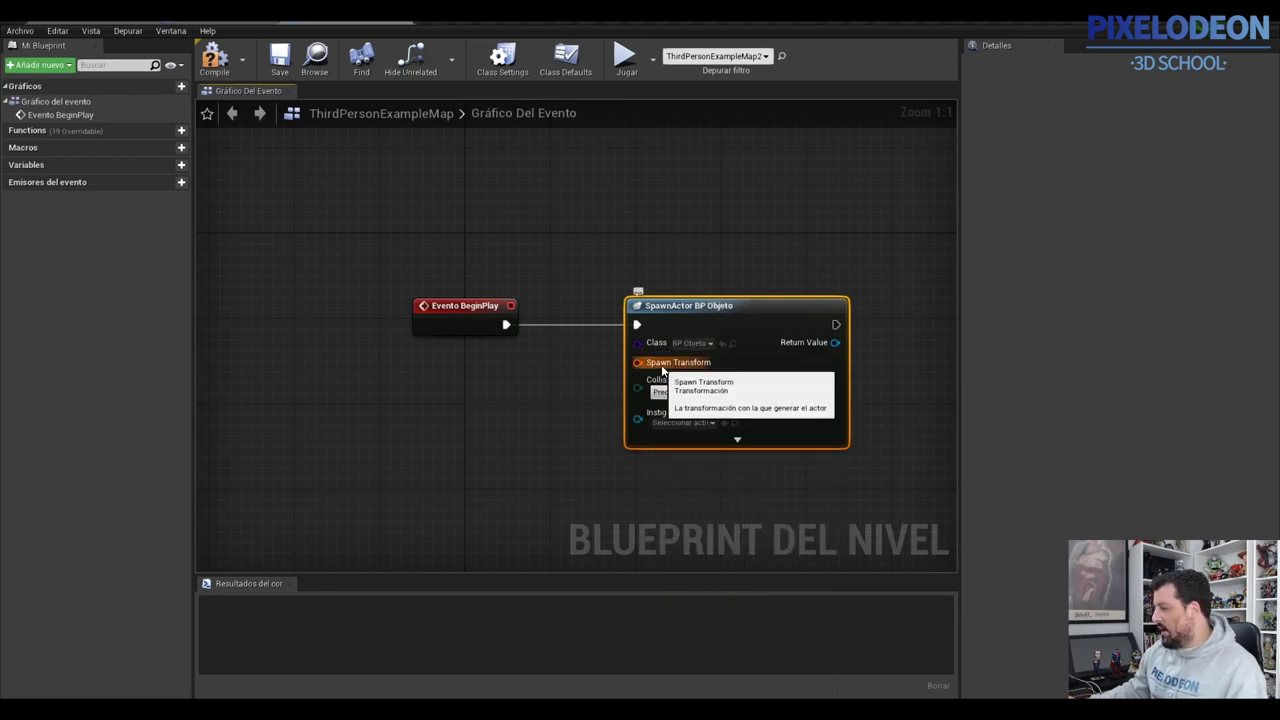
Split the spawn node's Spawn Transform pin into Location, Rotation and Scale.
right_click(662, 369)
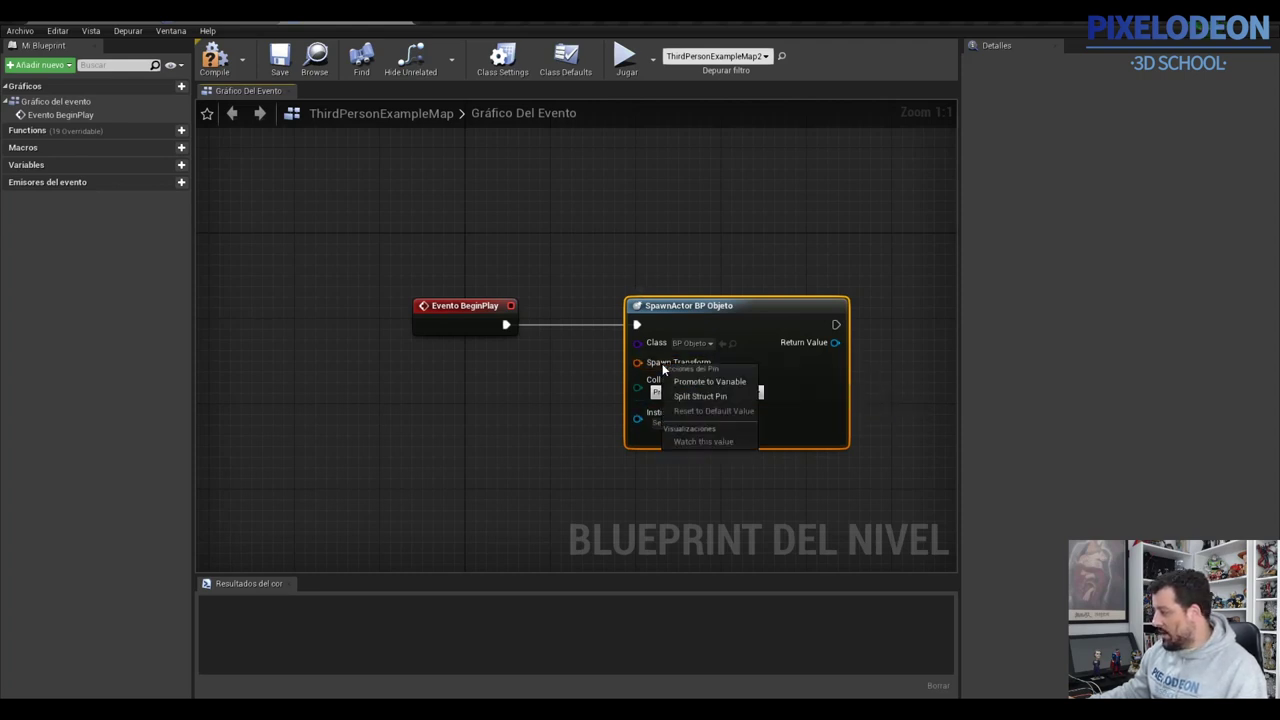
left_click(710, 400)
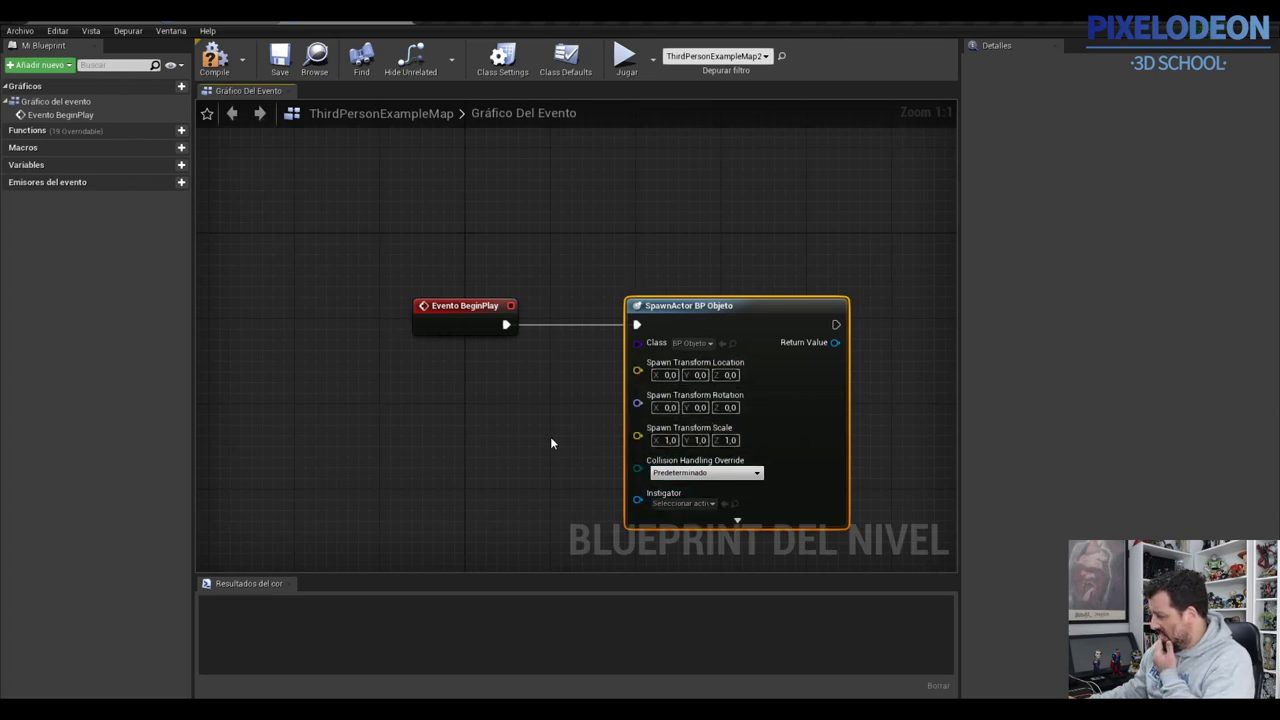
scroll(583, 418, "down", 1)
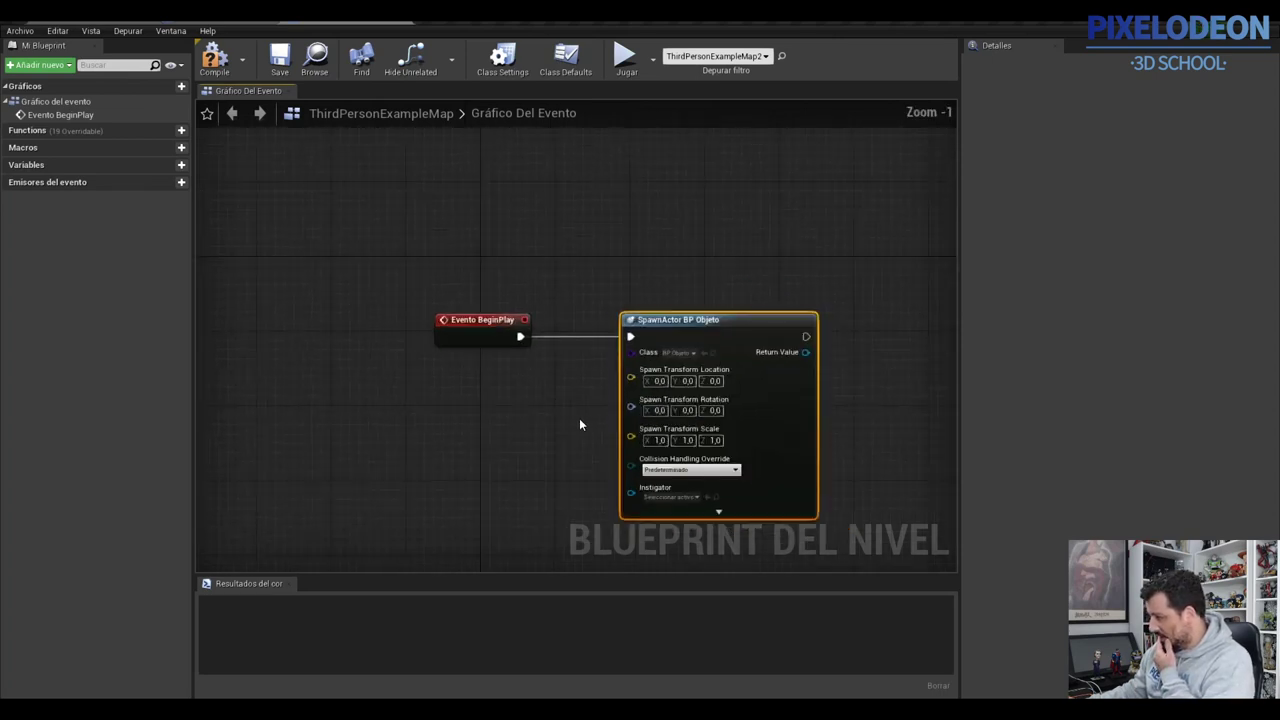
Move the Evento BeginPlay node aside and compile the level blueprint.
left_click(452, 338)
mouse_move(452, 338)
left_mouse_down()
mouse_move(415, 348)
mouse_move(630, 337)
left_mouse_up()
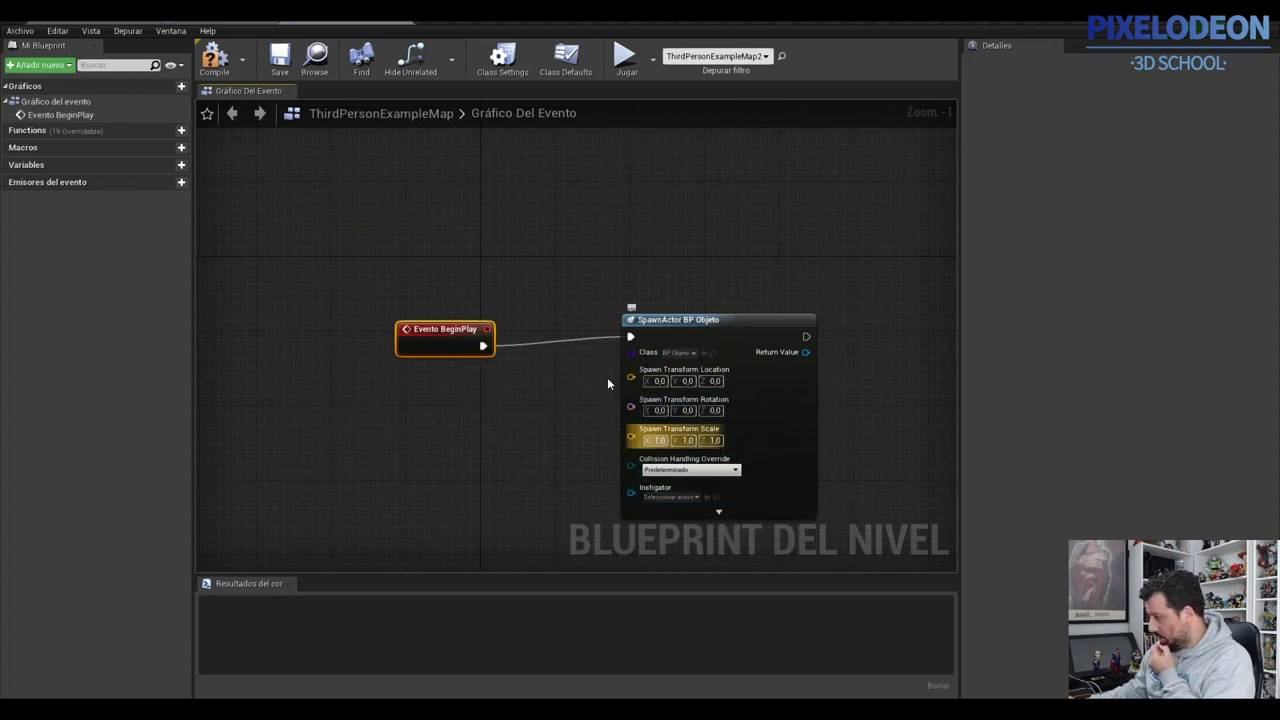
left_click(214, 55)
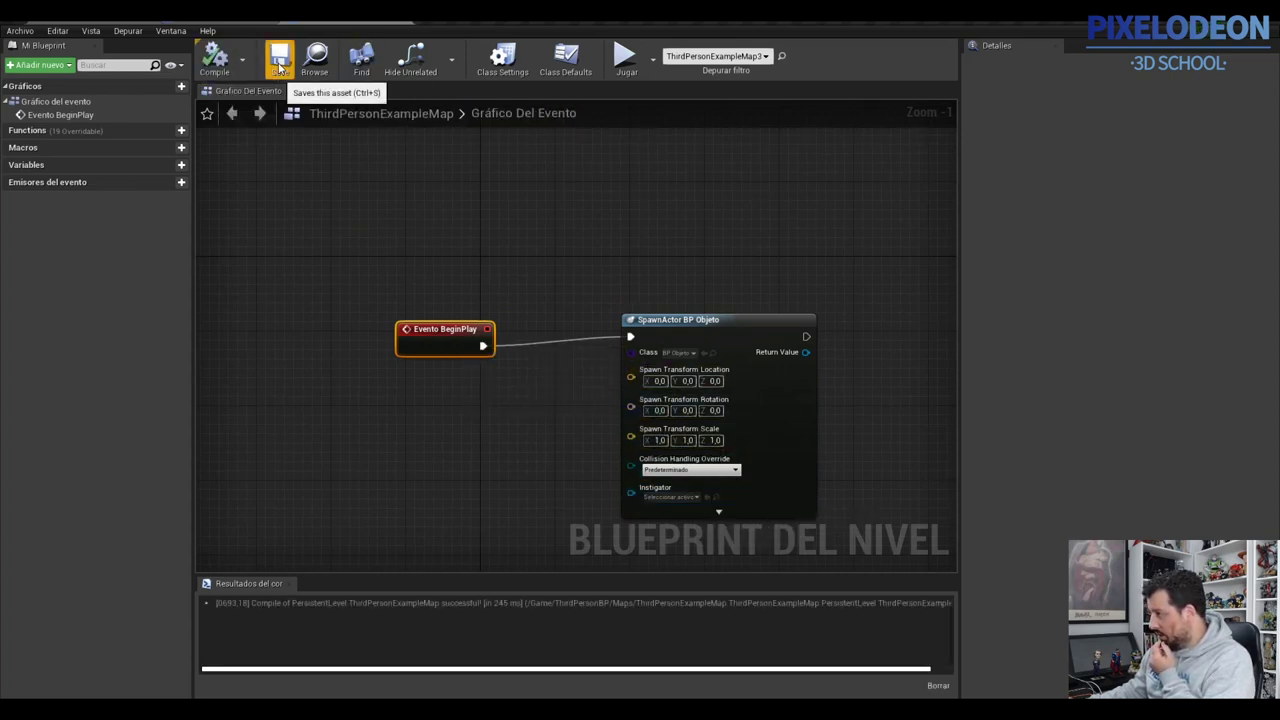
Save the level blueprint, test-play the level walking the character forward, then stop with Esc.
left_click(280, 57)
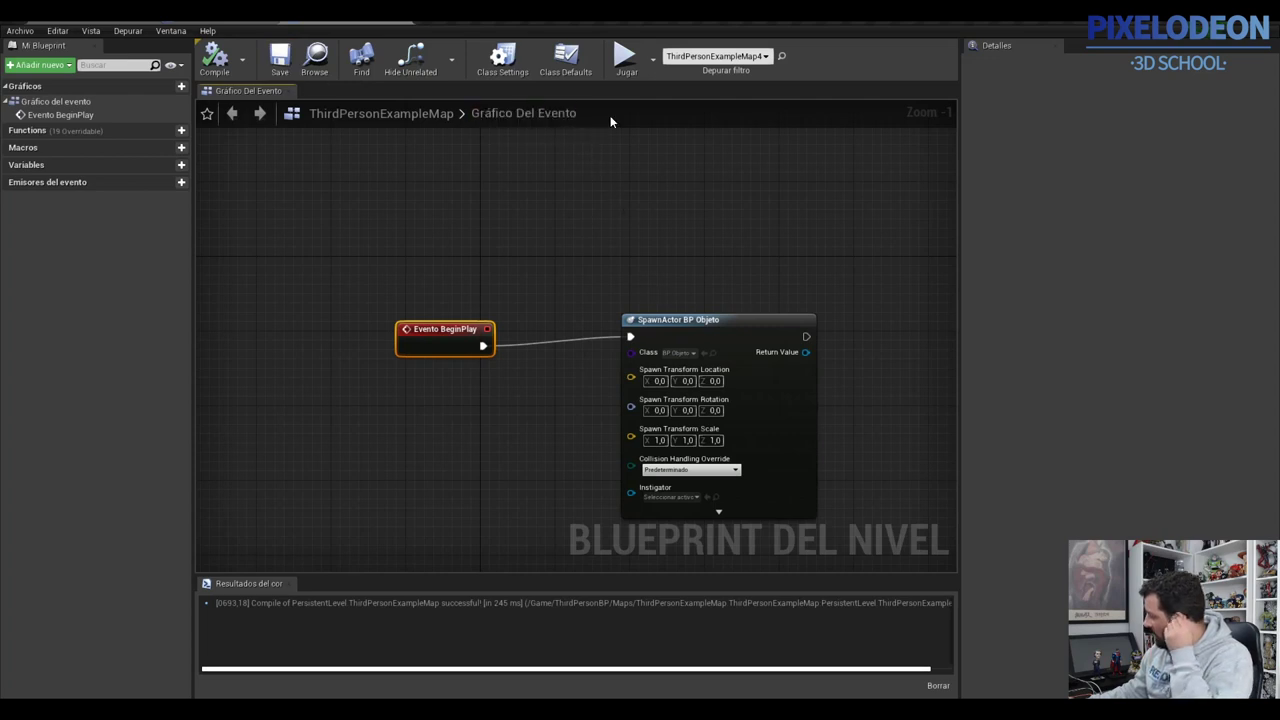
left_click(624, 57)
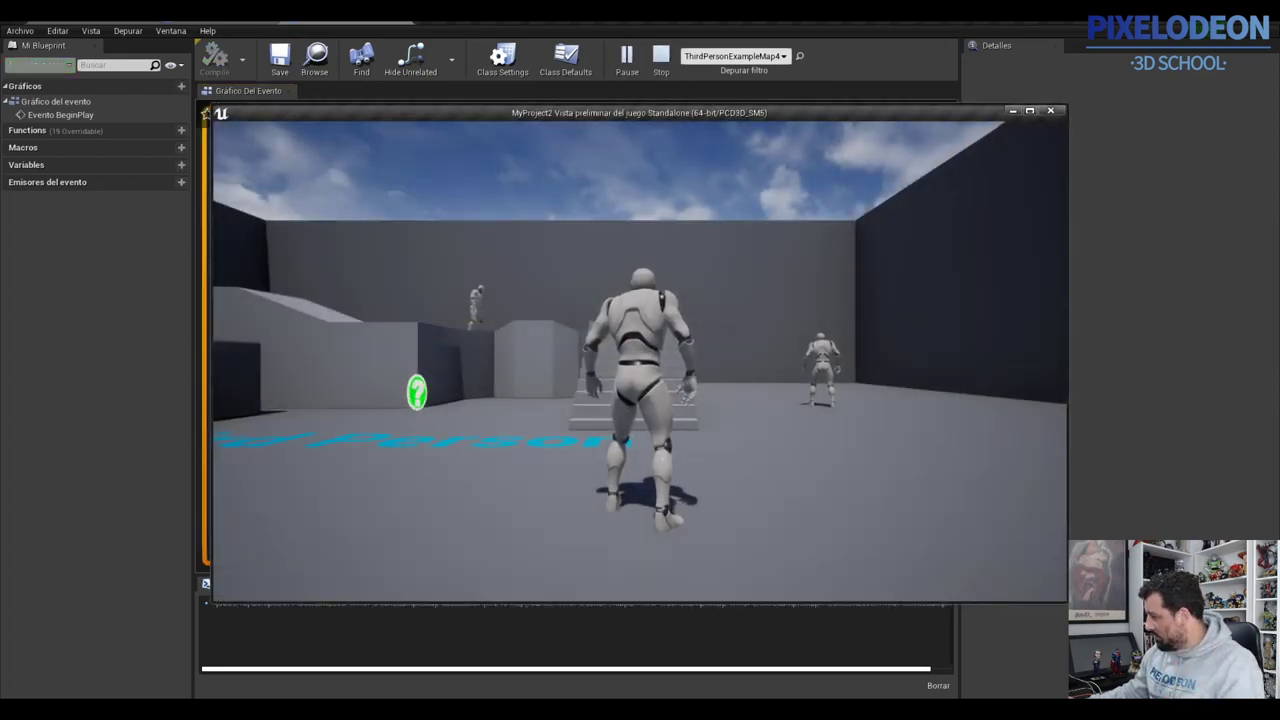
key("w")
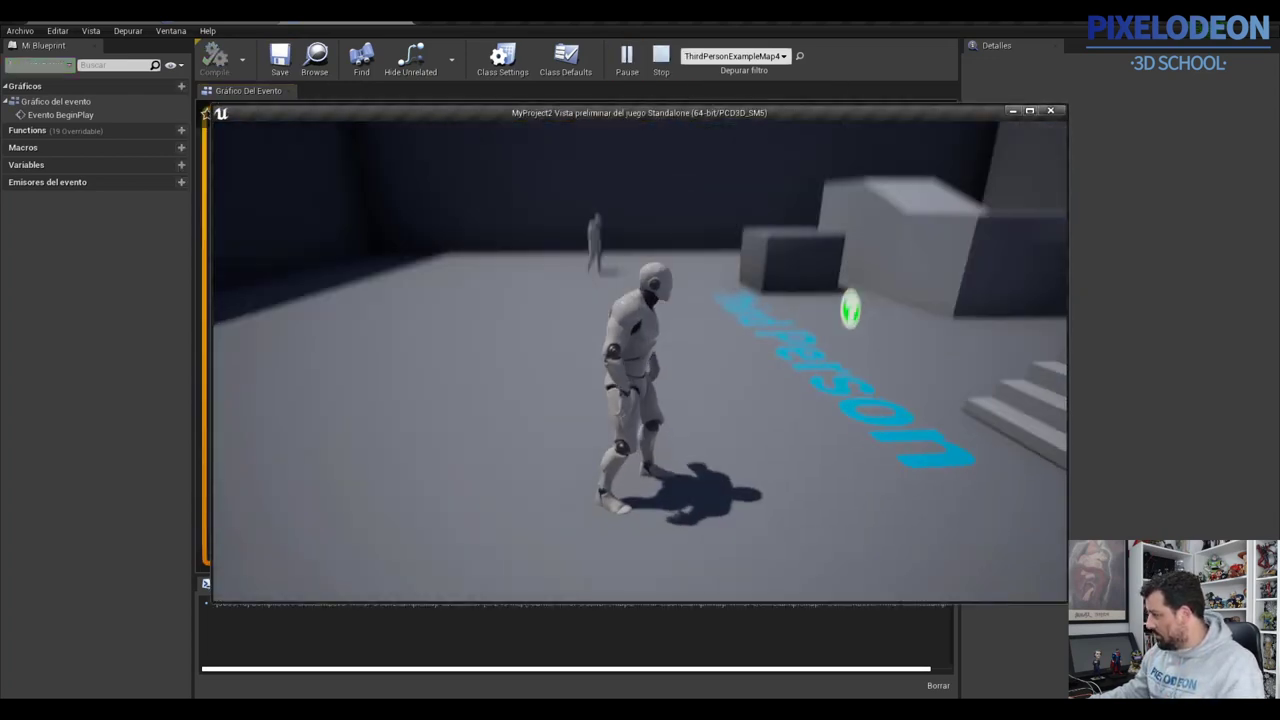
key("w")
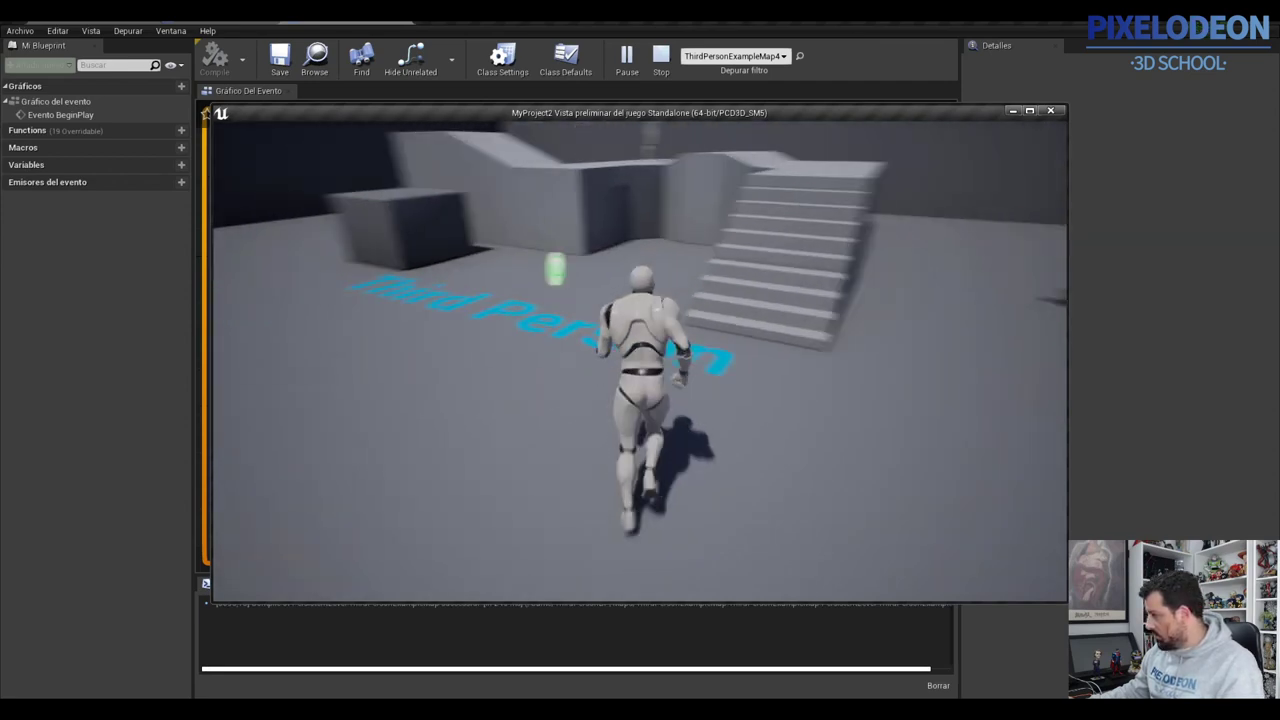
key("Escape")
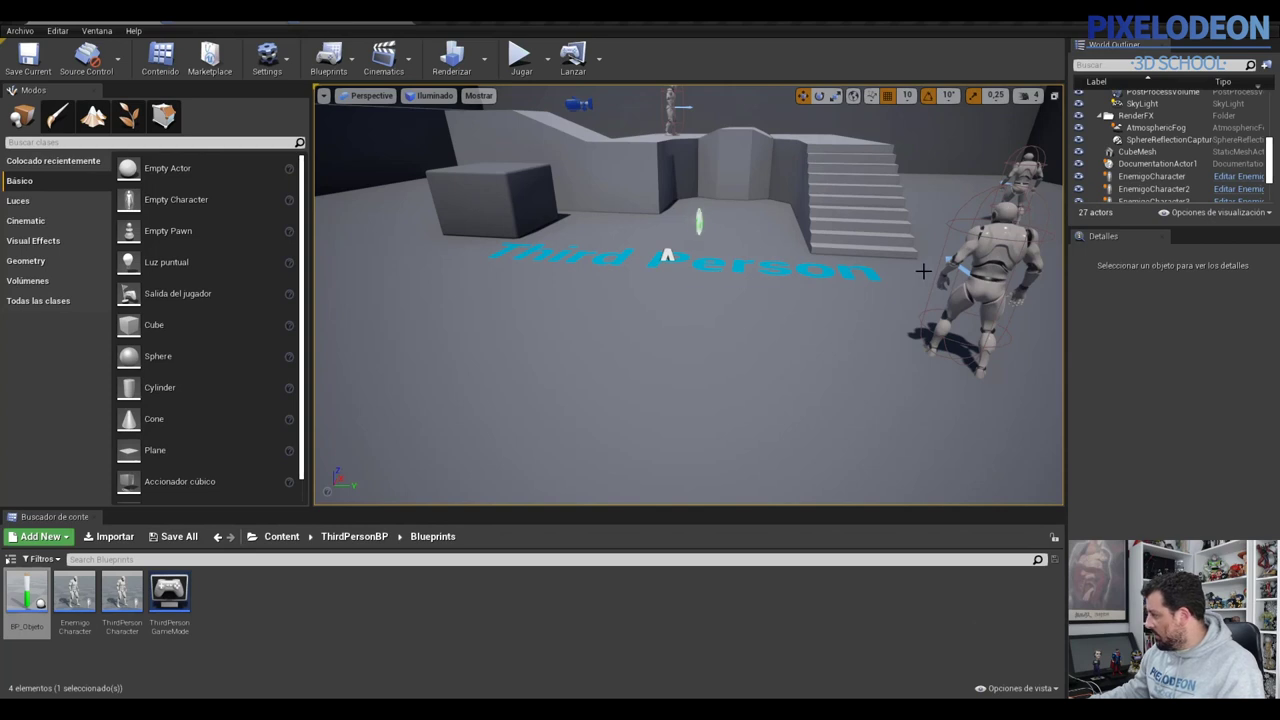
Select level actors down to EnemigoCharacter and read its location, about -40, 820, 226.
left_click(700, 220)
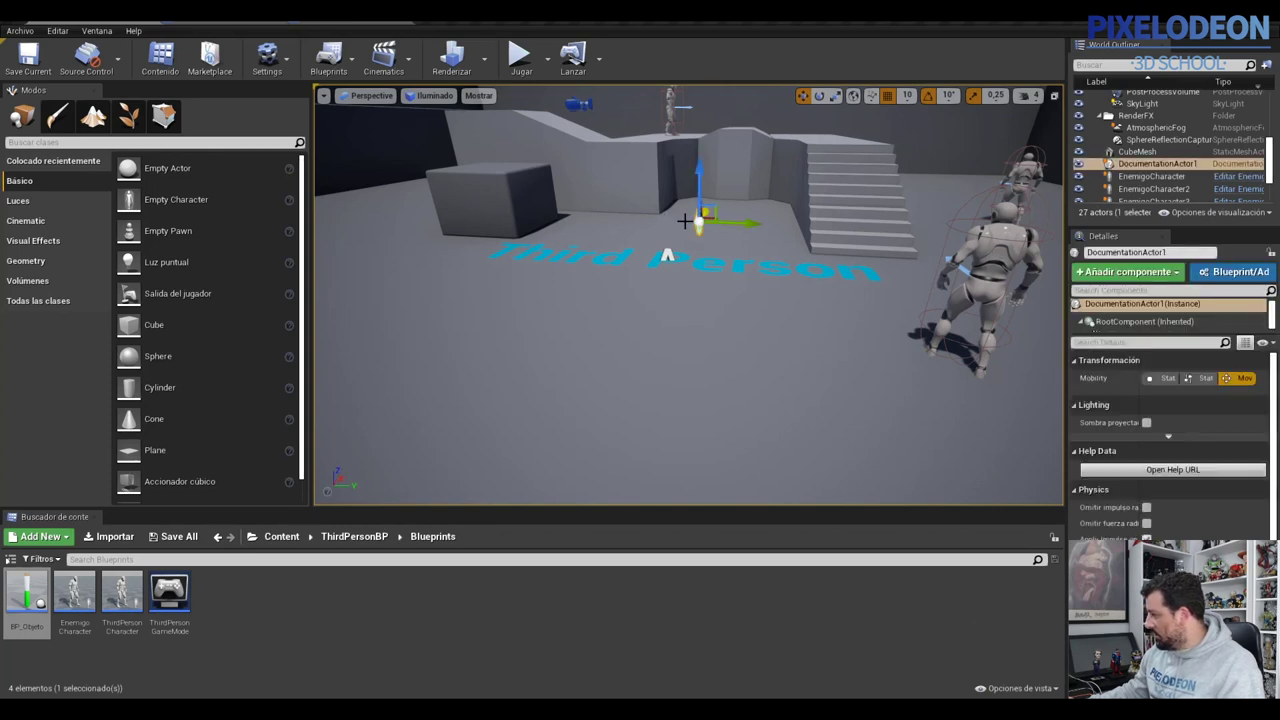
left_click(510, 193)
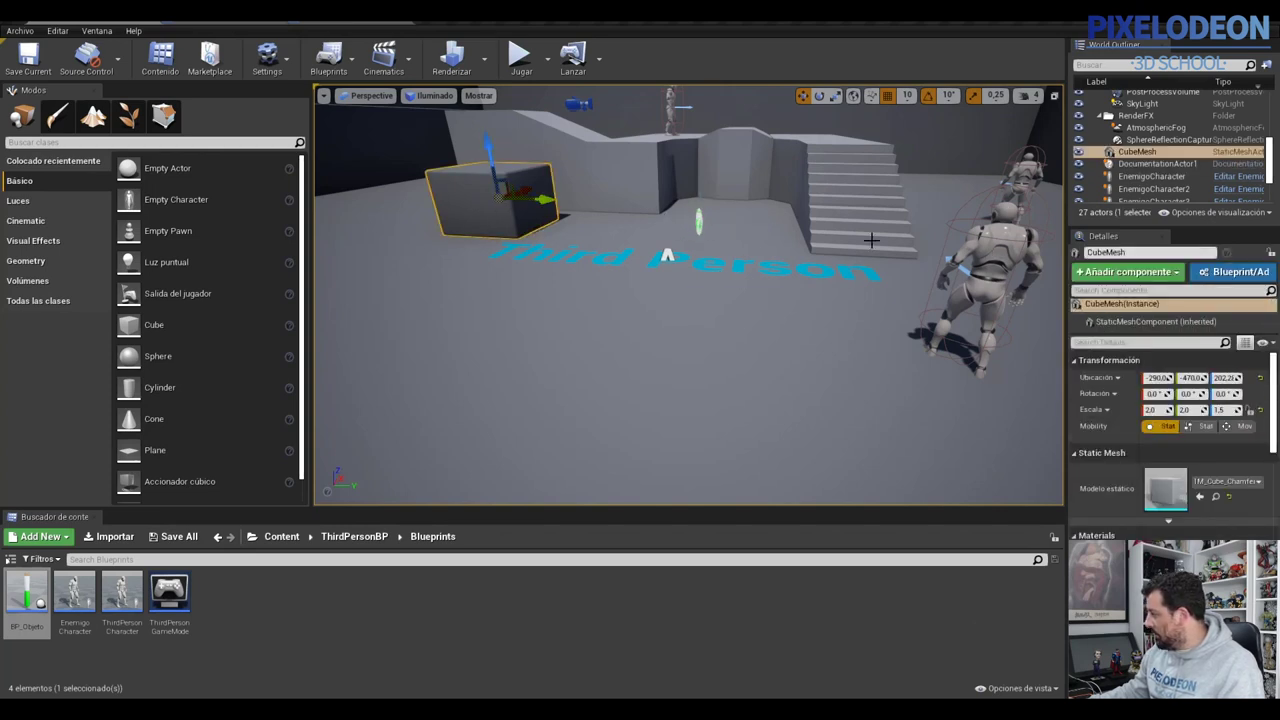
left_click(1022, 179)
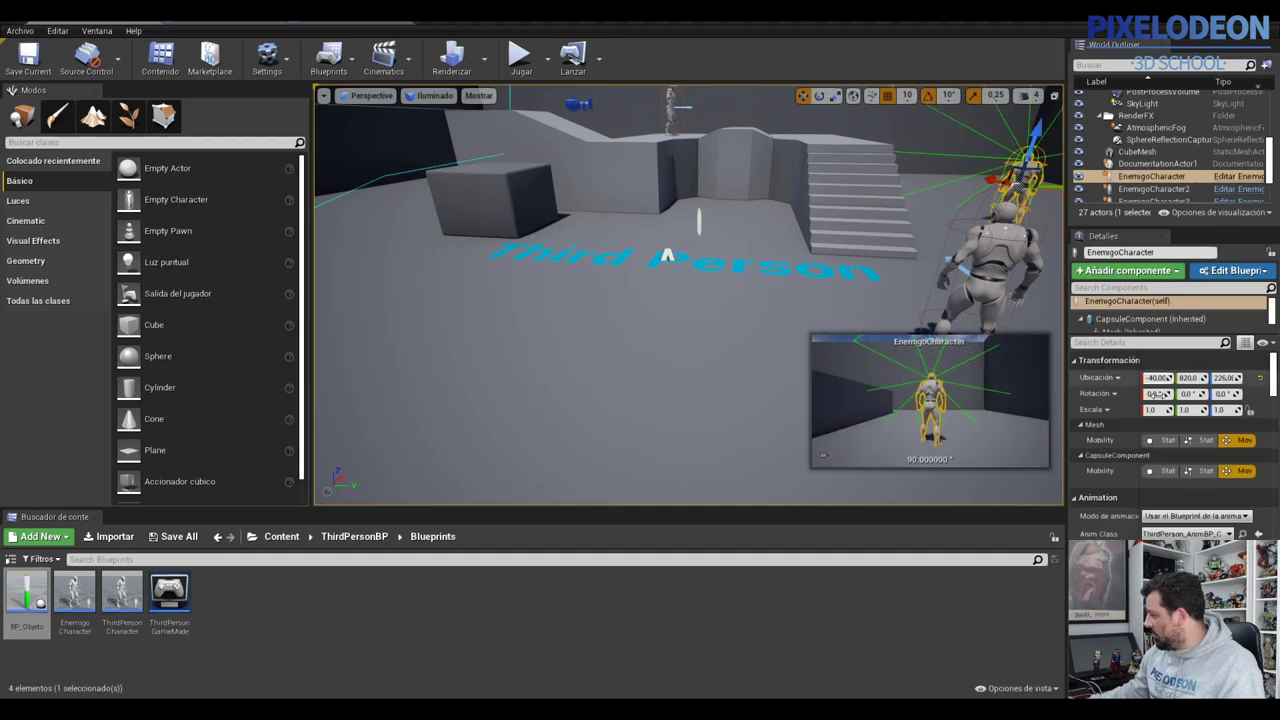
type("-")
key("Return")
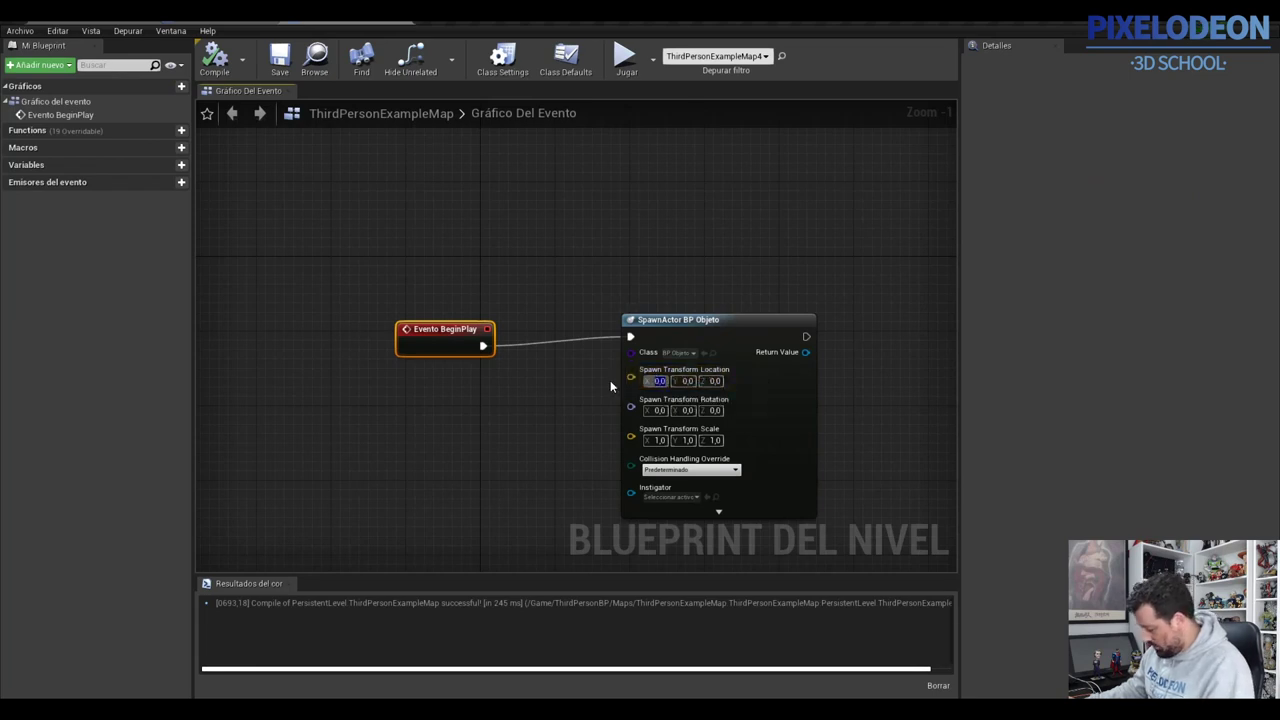
Enter spawn Location -40, 860, 240, compile the blueprint, and start a test play.
type("-40")
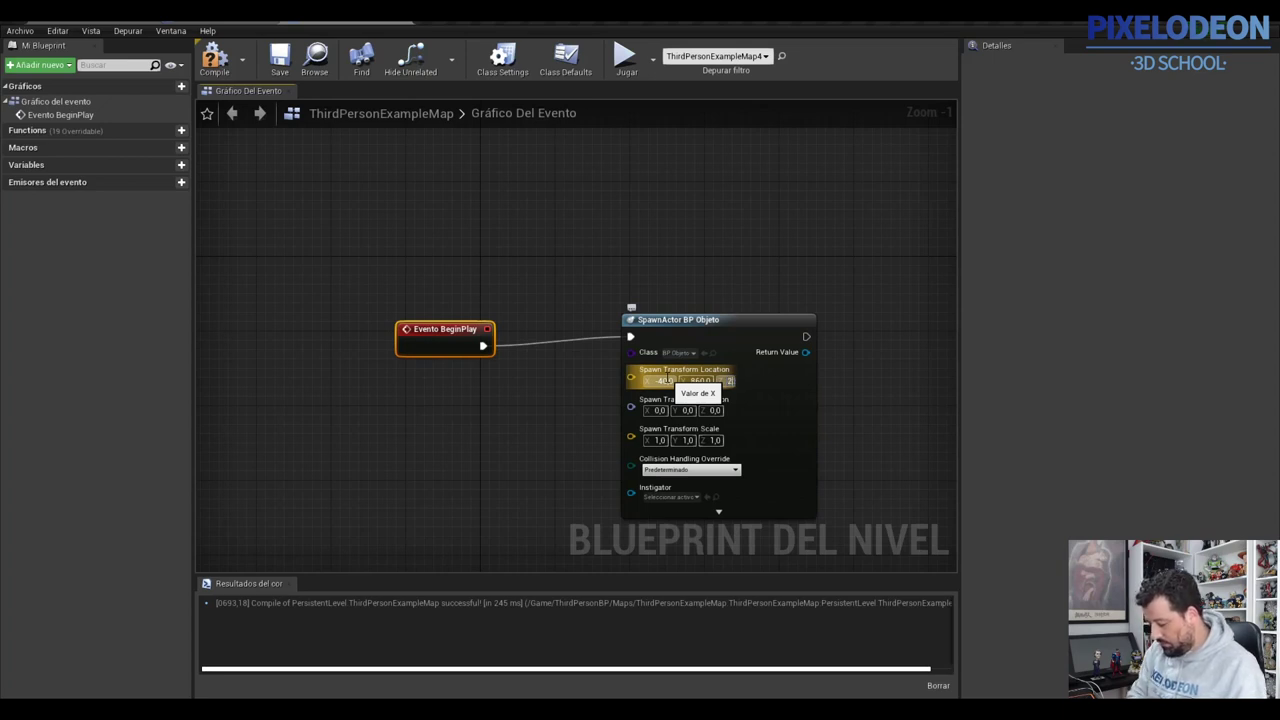
key("Tab")
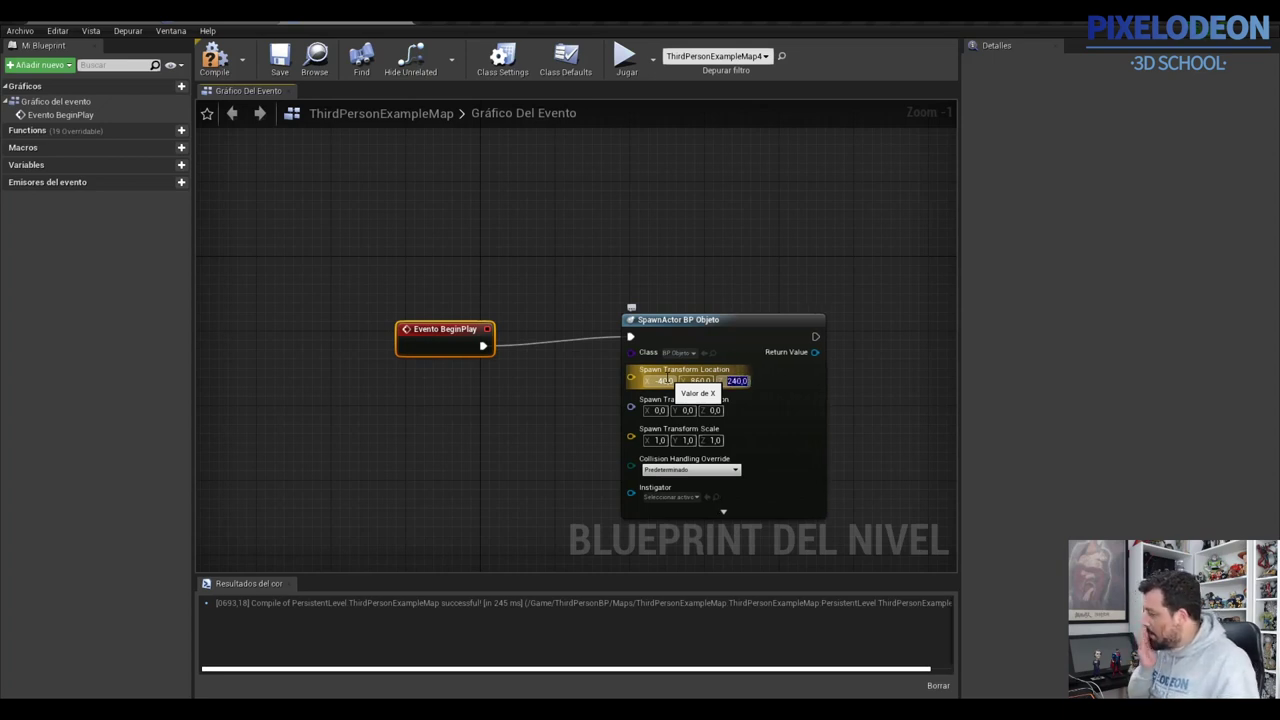
left_click(215, 60)
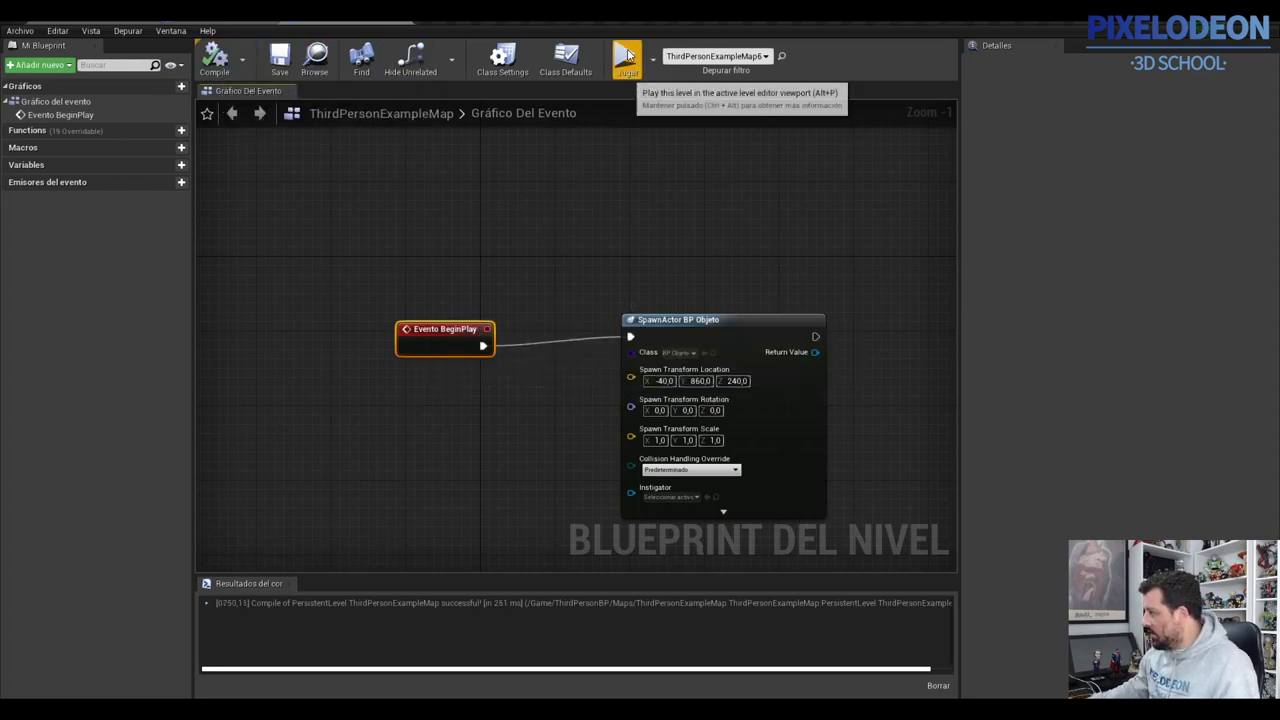
left_click(626, 60)
Run the character forward to check the pickup at -40, 860, 240, then stop the preview.
left_click(761, 403)
key("w")
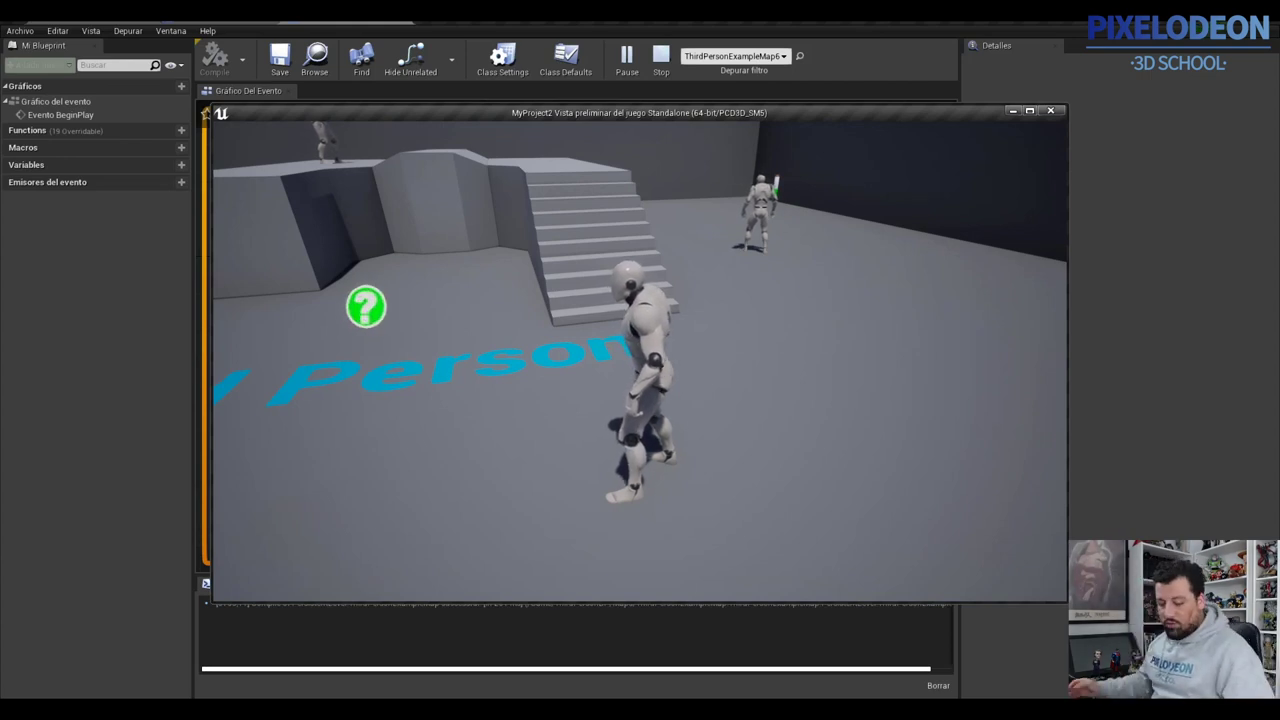
key("Escape")
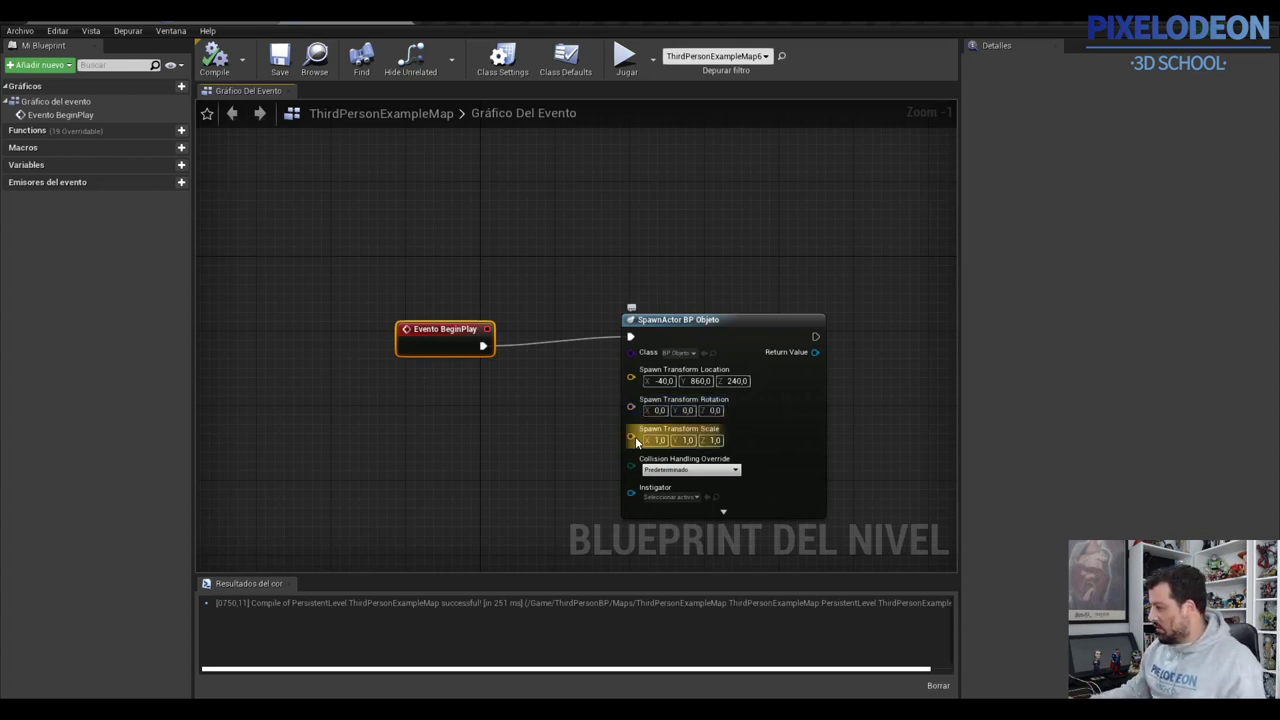
Move BeginPlay further left and split the Spawn Location pin into X, Y and Z inputs.
left_click_drag(443, 339, 313, 320)
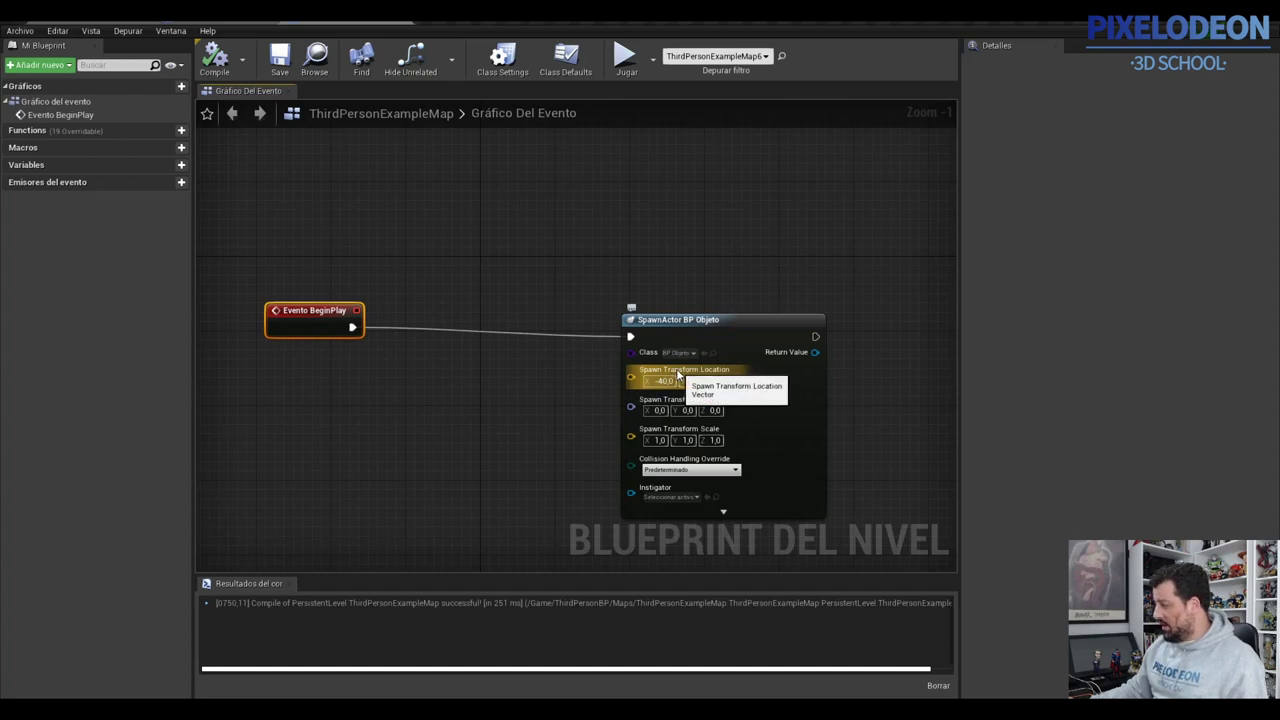
right_click(676, 370)
left_click(714, 402)
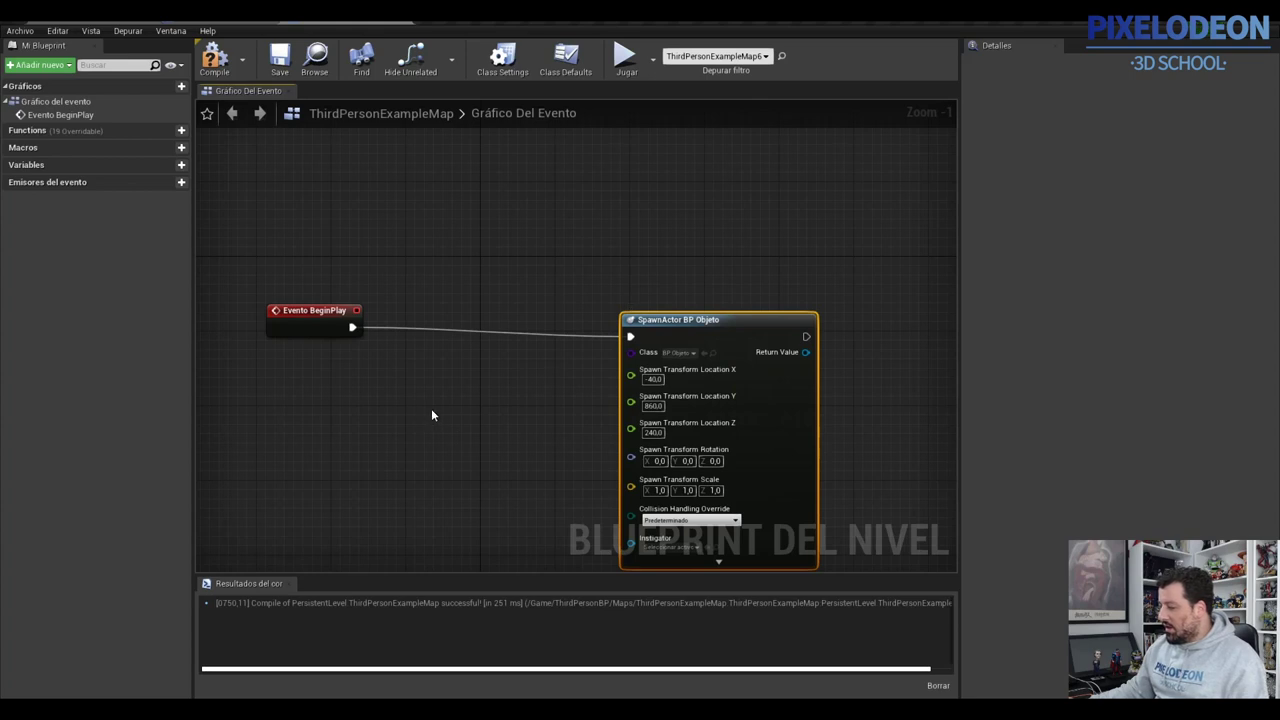
right_click(423, 432)
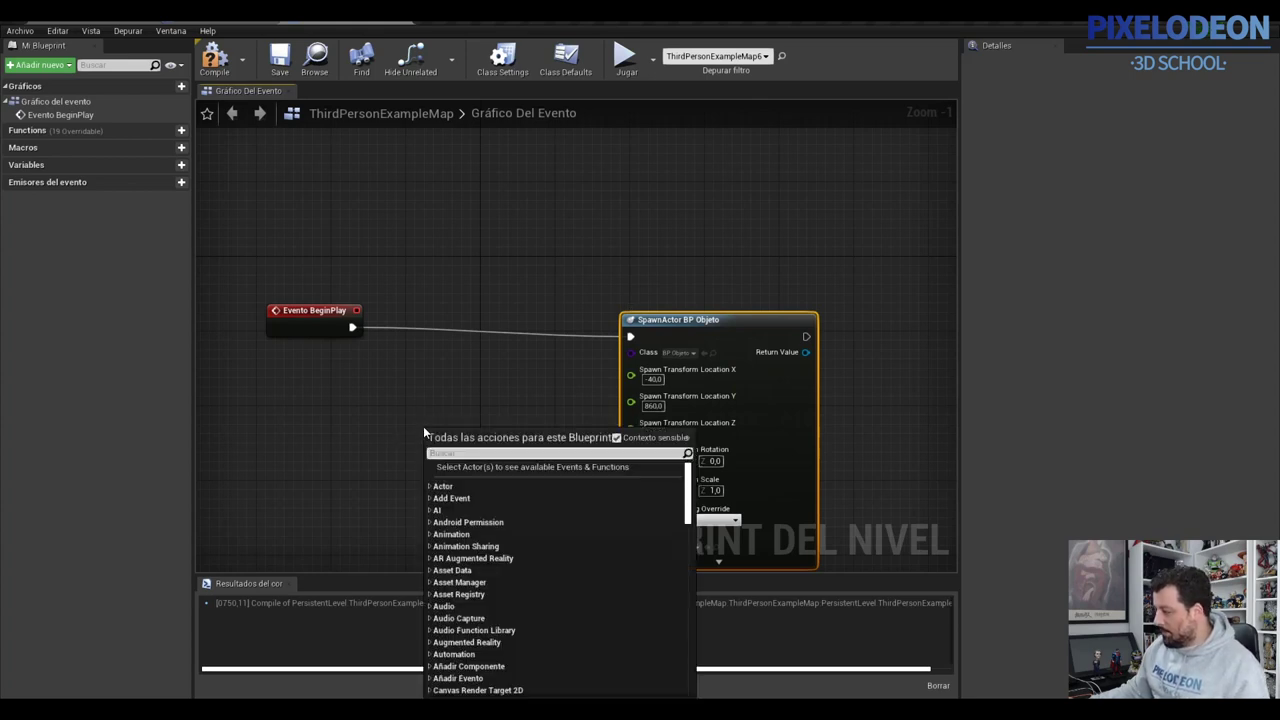
Add a 'random float in range' node to the graph and save the level.
type("ran")
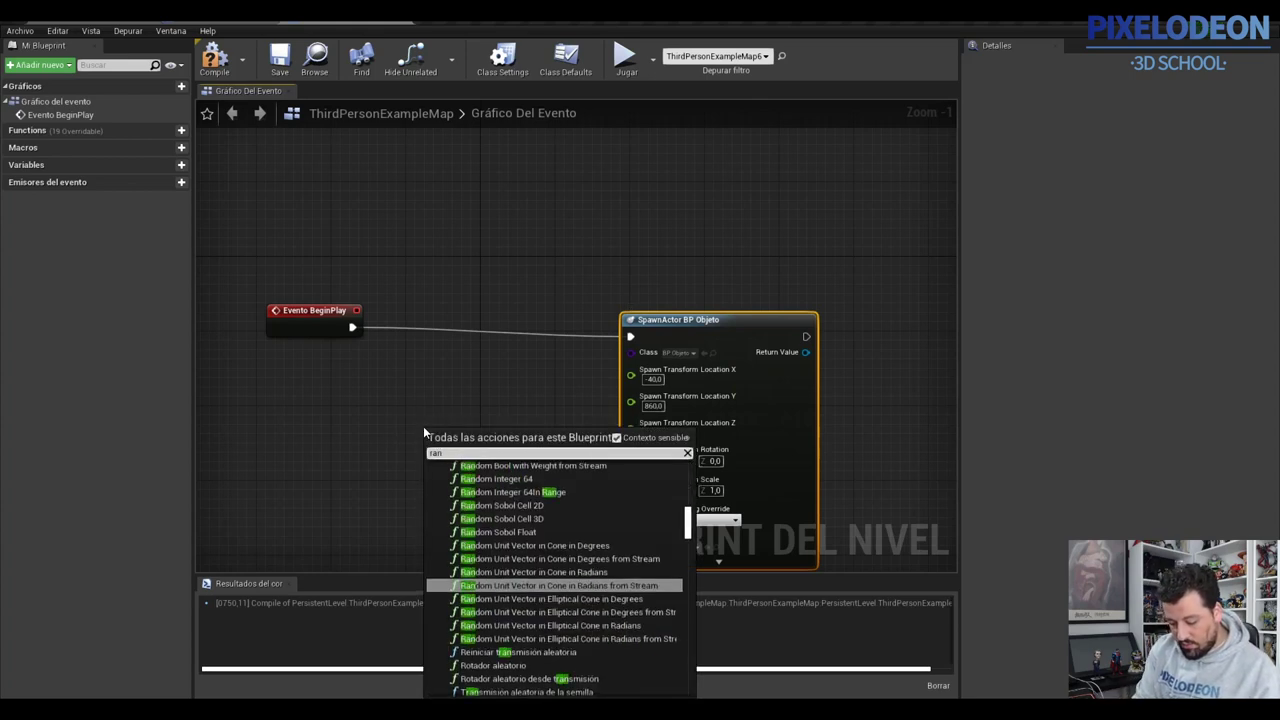
type("dom")
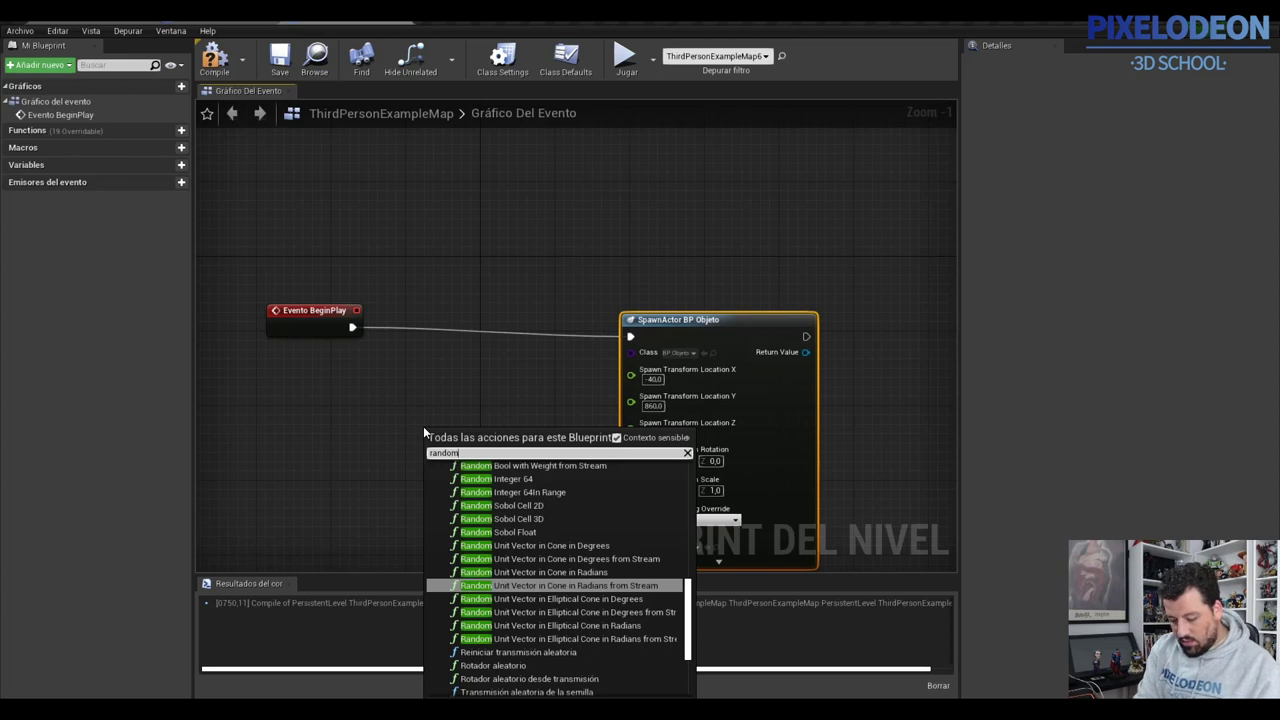
type(" float")
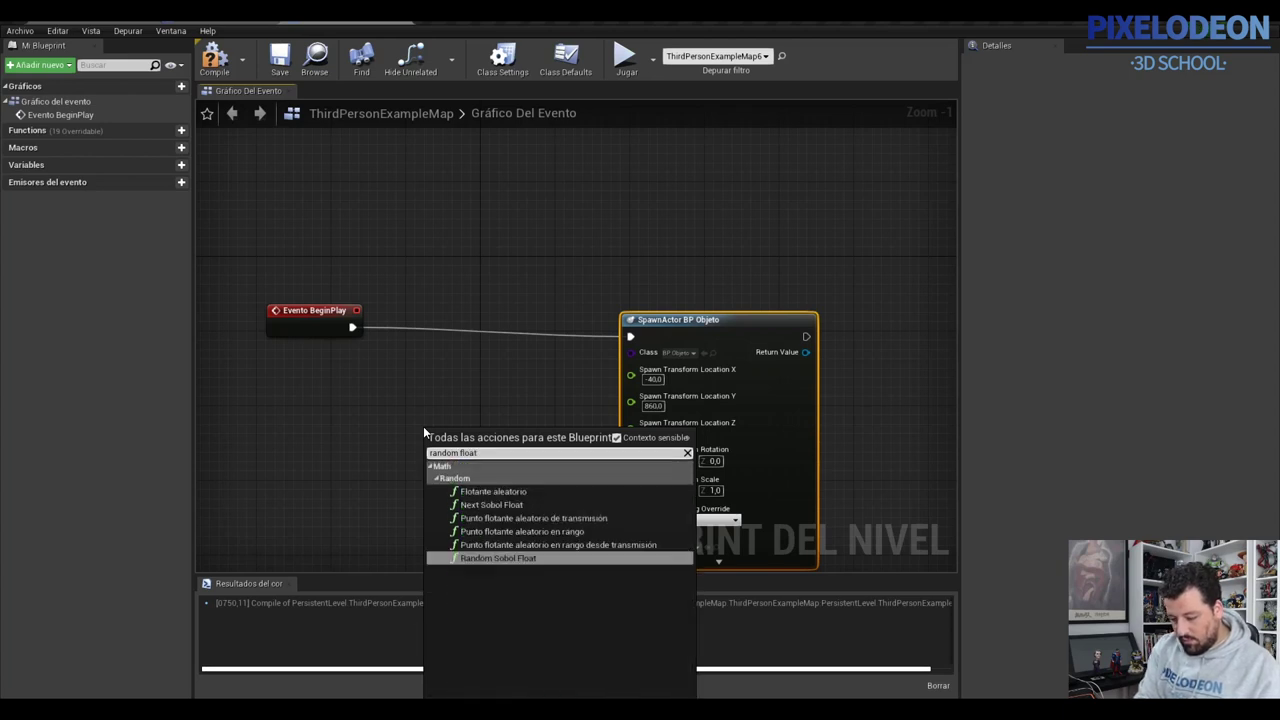
type(" in")
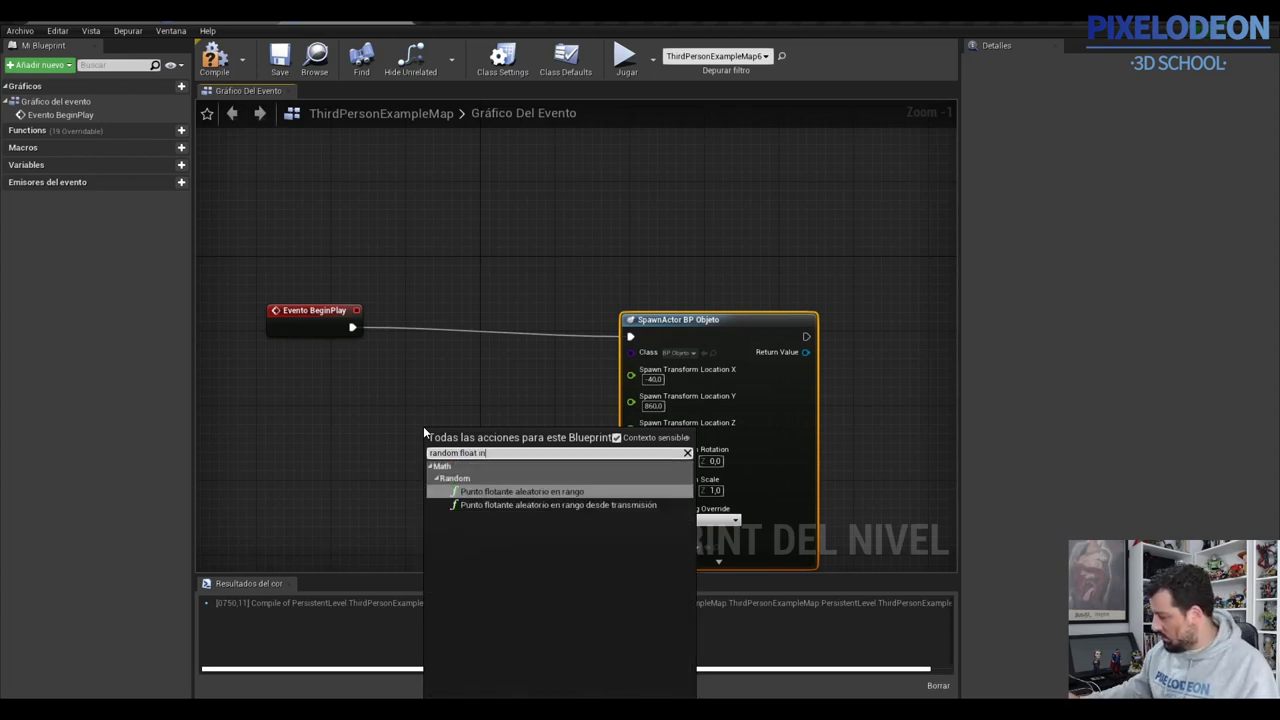
left_click(490, 492)
mouse_move(515, 437)
left_mouse_down()
mouse_move(388, 423)
mouse_move(437, 404)
left_mouse_up()
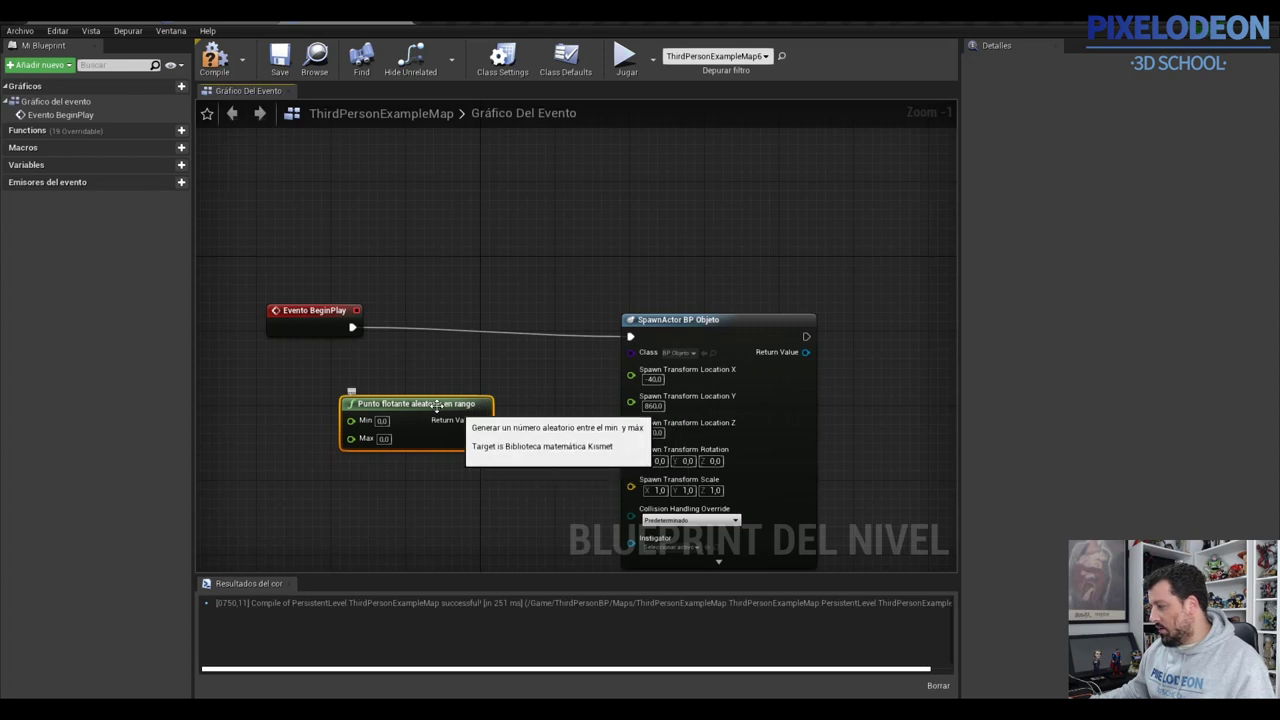
key("ctrl+s")
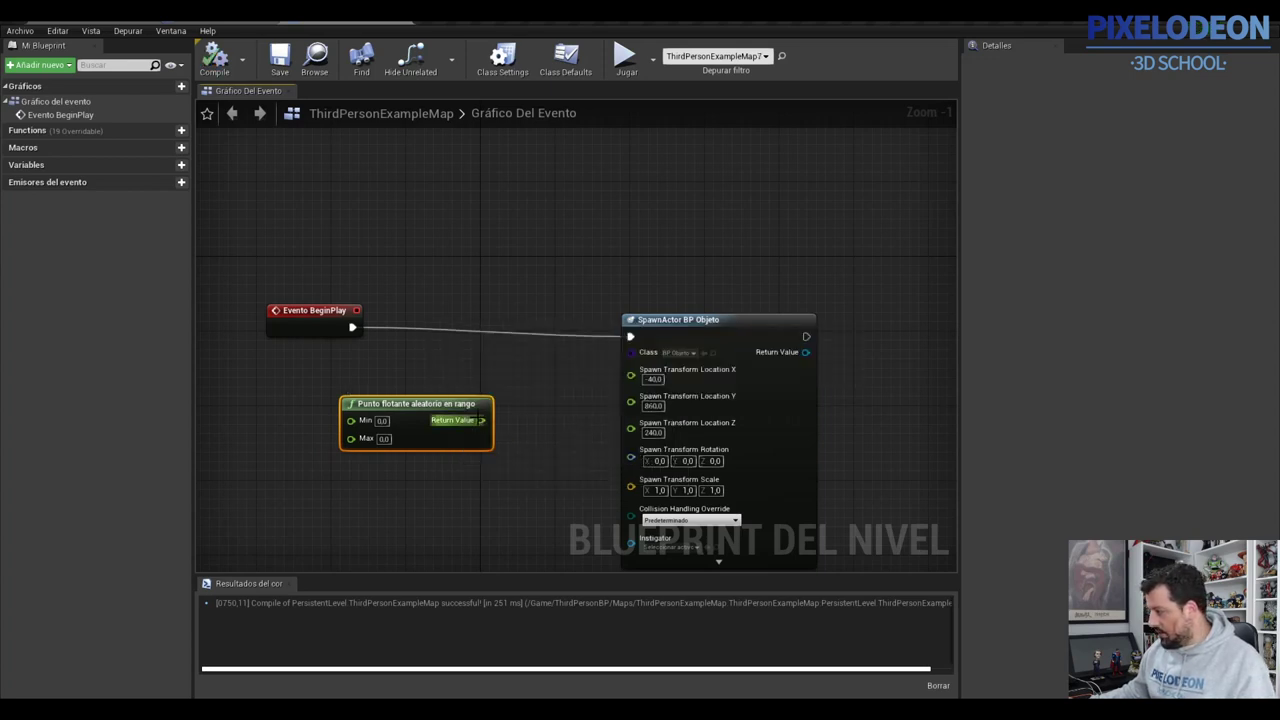
key("ctrl+s")
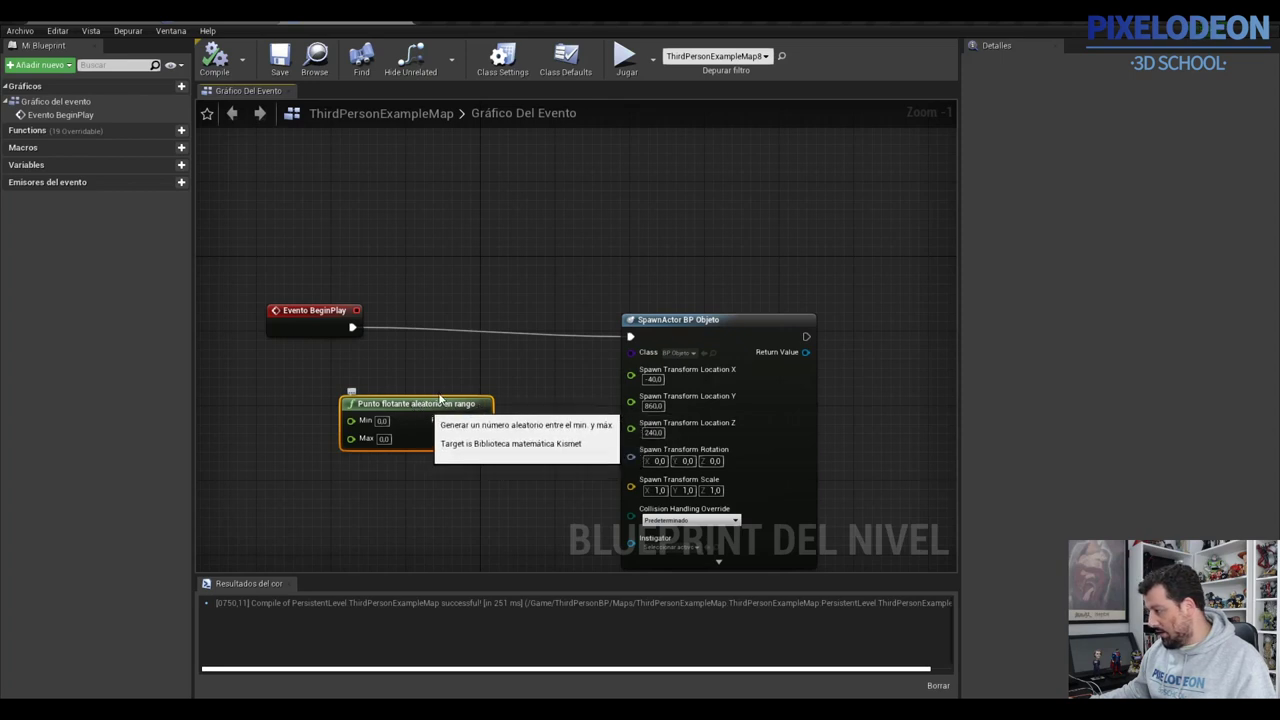
Duplicate the random float node twice and stack the three copies vertically.
left_click_drag(427, 413, 445, 394)
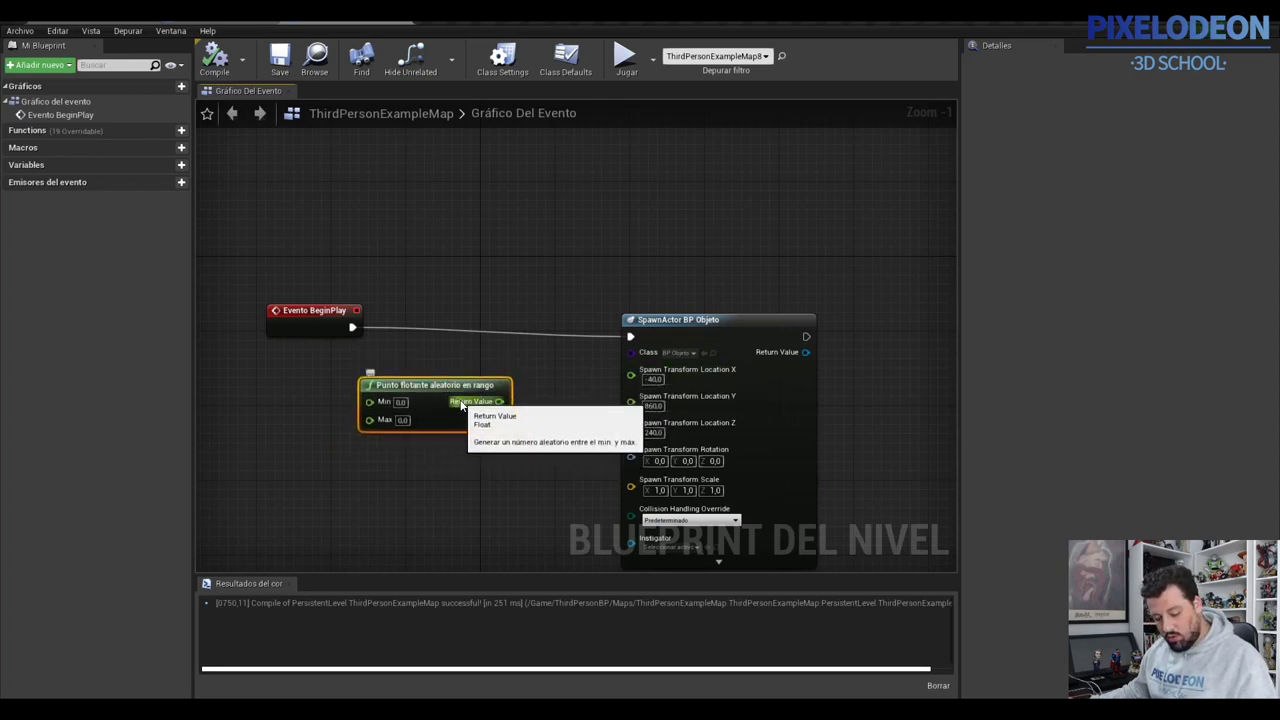
key("ctrl+w")
left_click_drag(589, 410, 455, 450)
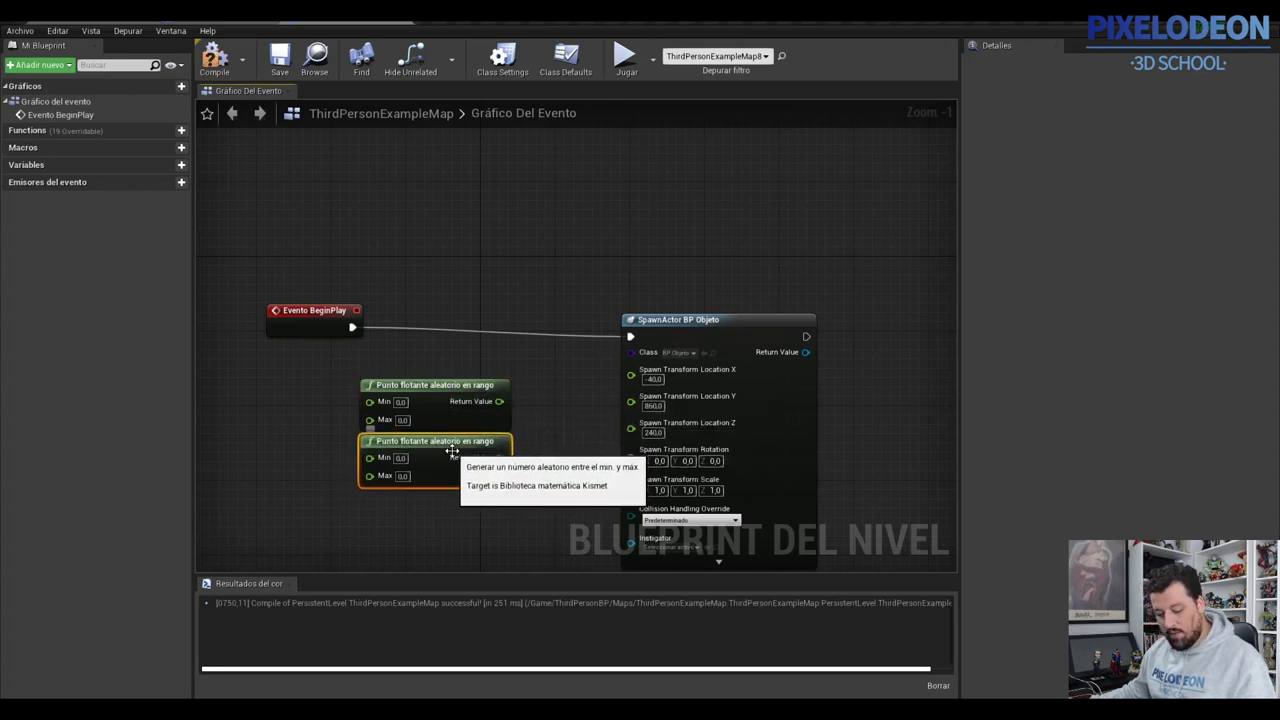
key("ctrl+w")
left_click_drag(538, 453, 434, 500)
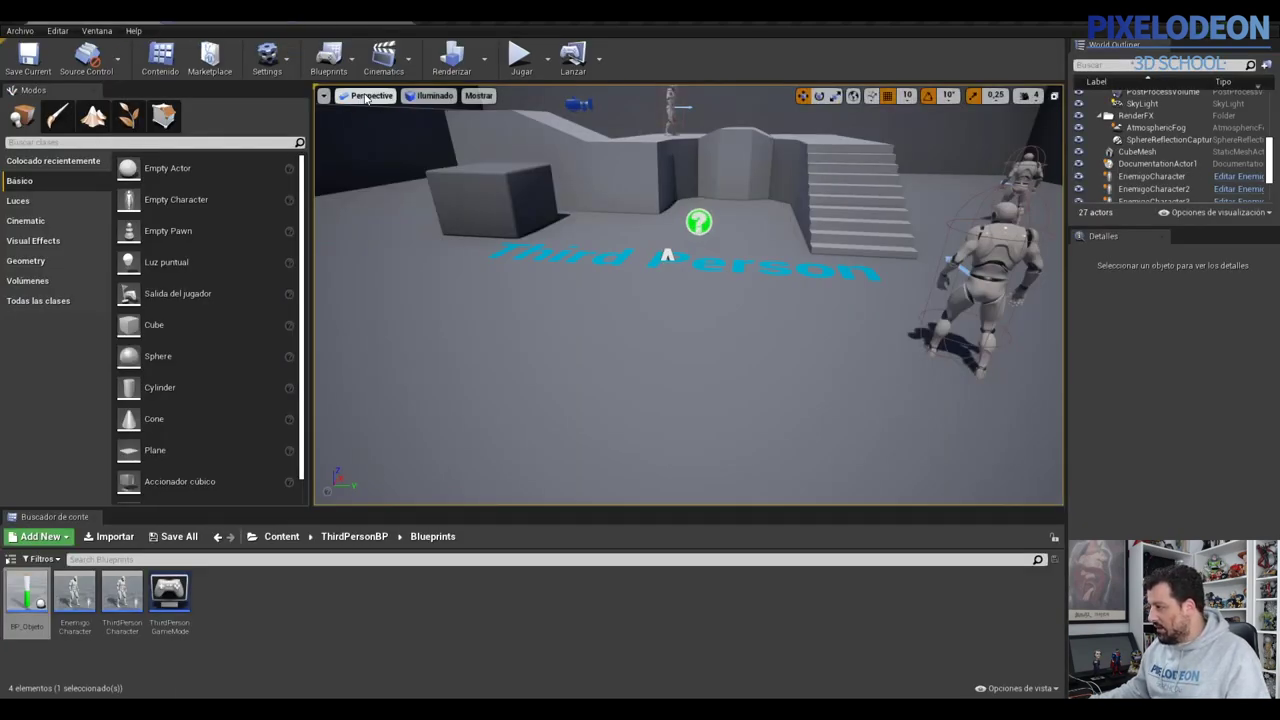
left_click(366, 97)
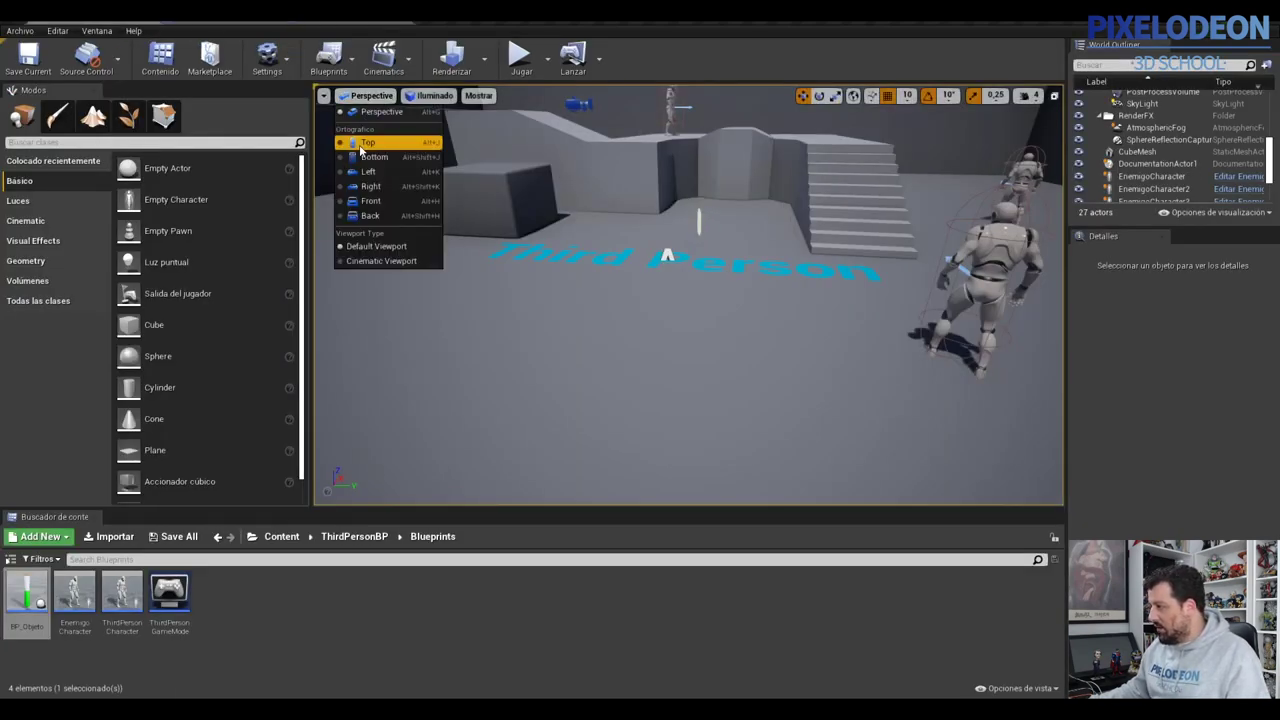
In Top view, inspect NavMeshBoundsVolume, Floor and EnemigoCharacter2, then drop a Cube into the level.
left_click(362, 144)
right_click_drag(513, 215, 621, 198)
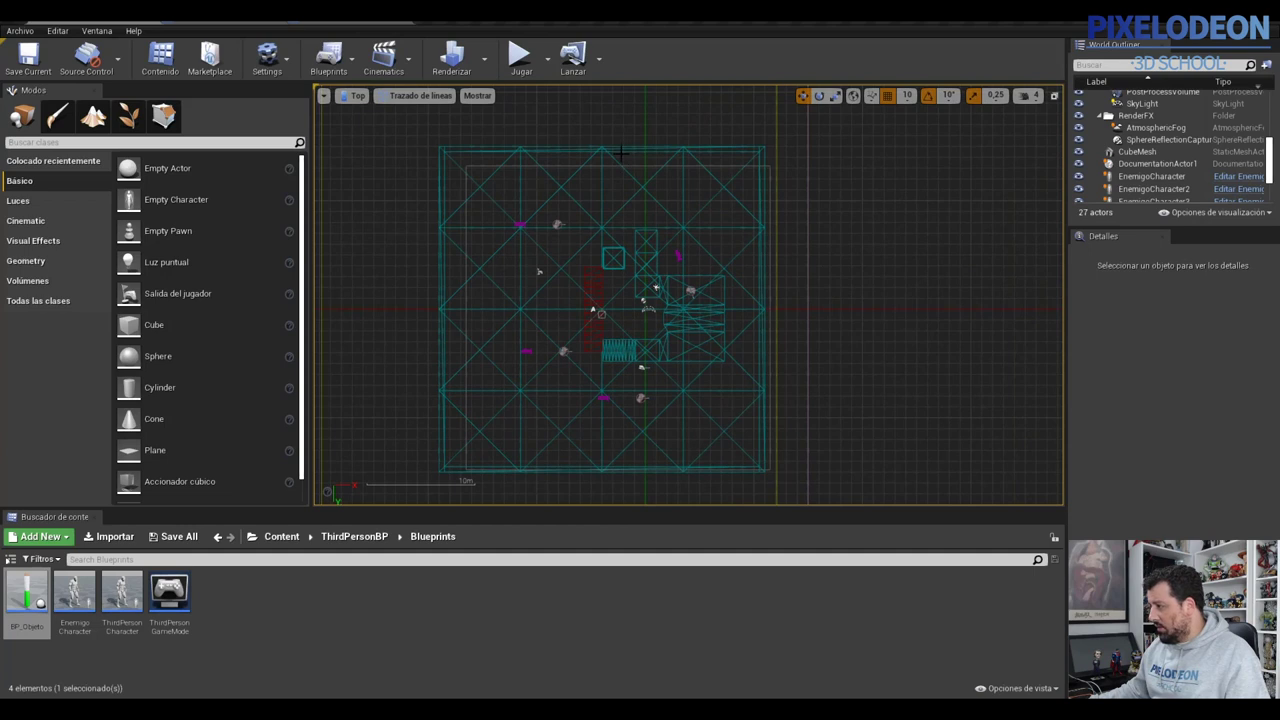
left_click(624, 166)
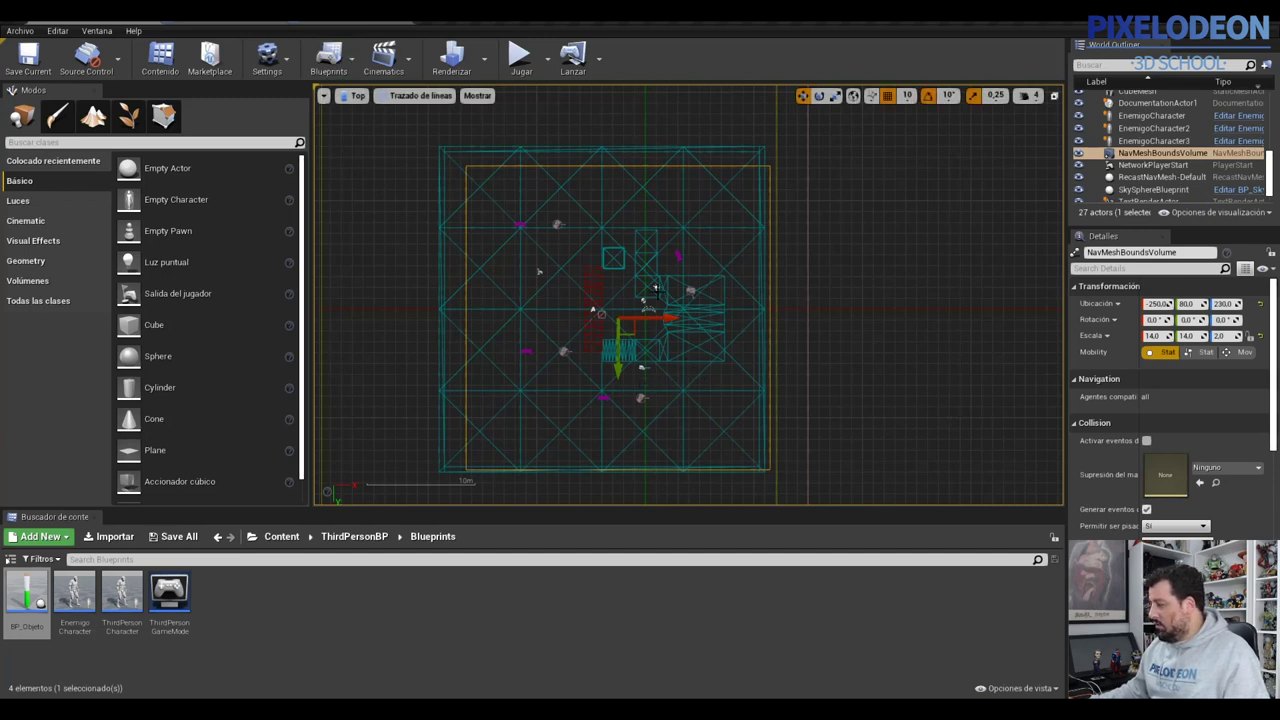
left_click(624, 175)
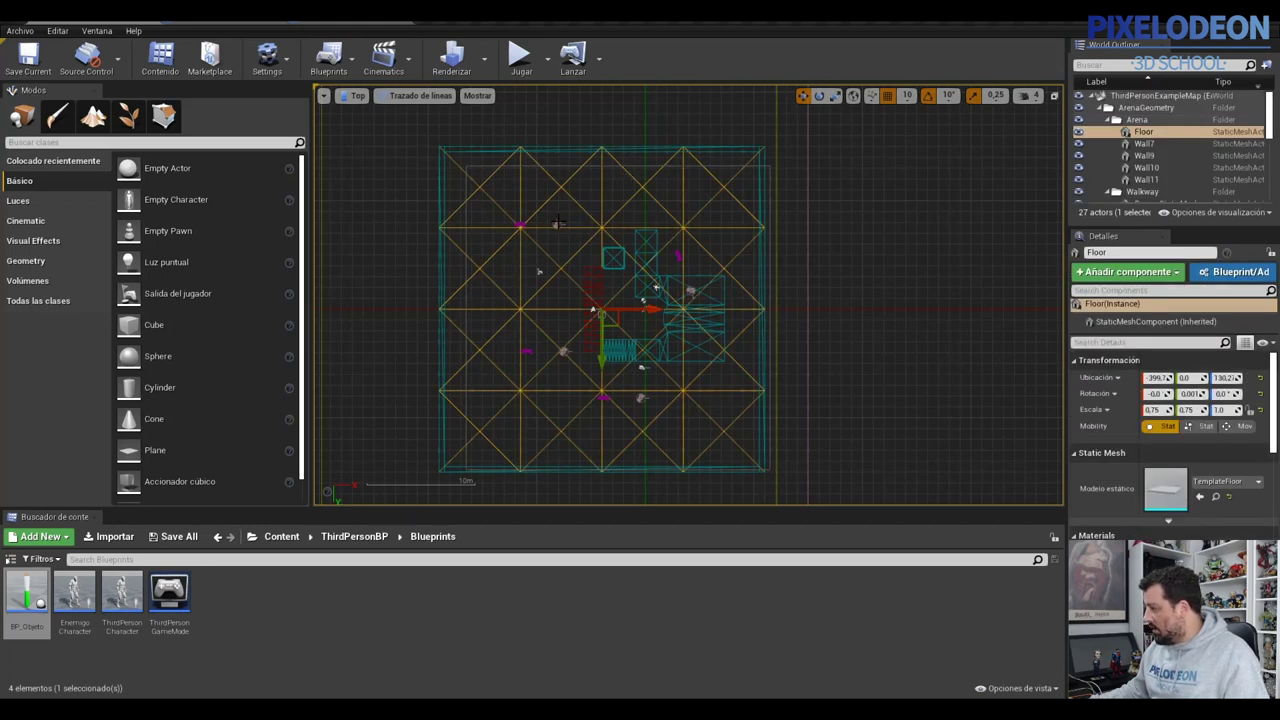
left_click(557, 221)
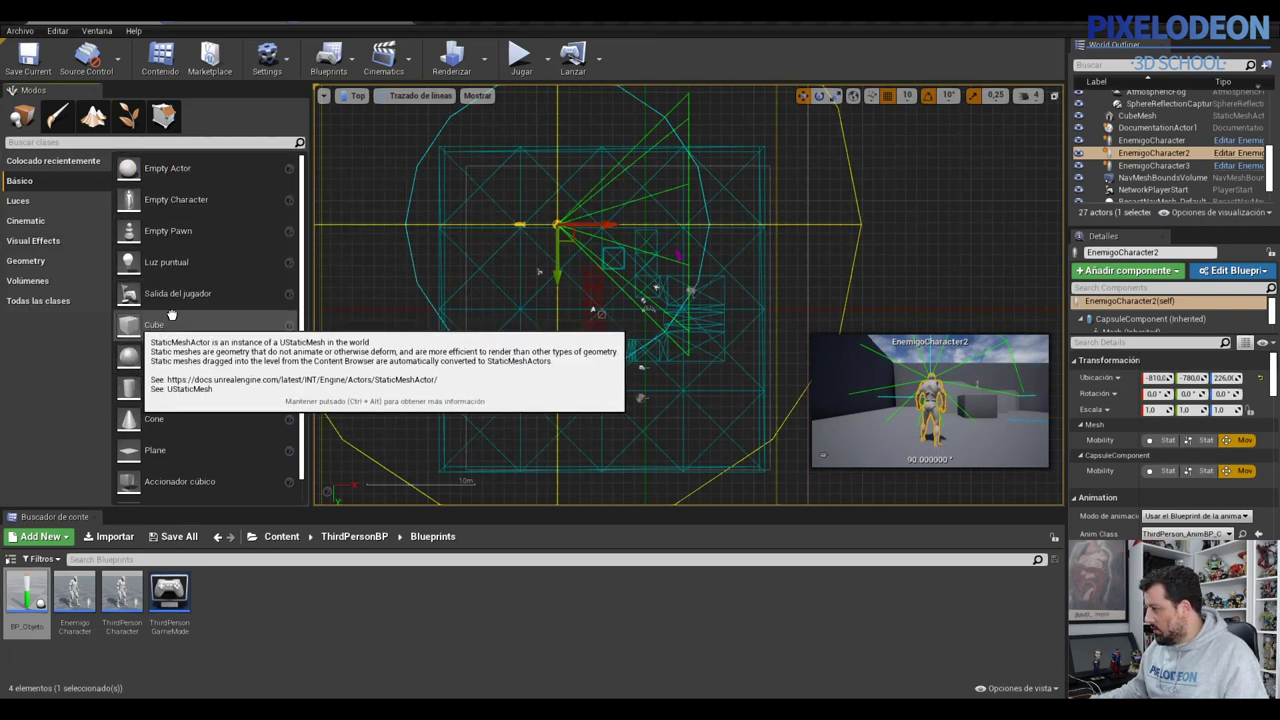
left_click_drag(171, 315, 638, 172)
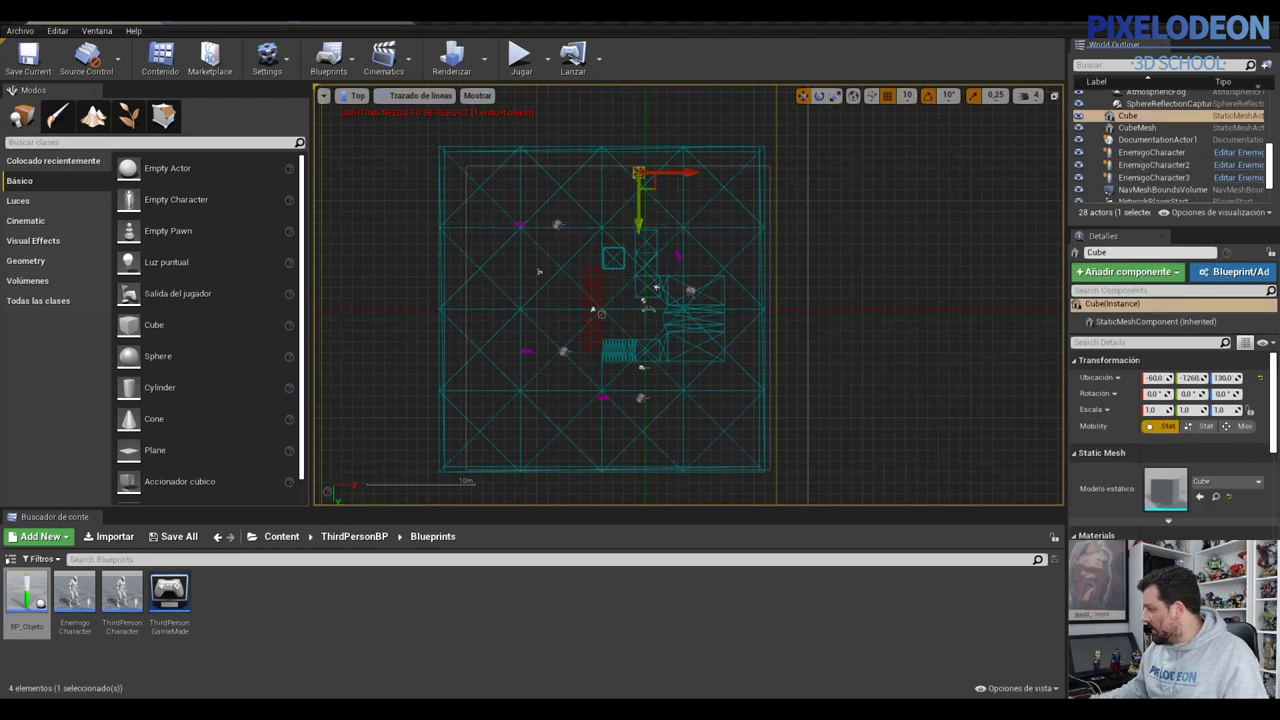
Move the cube to the level's X and Y edges, starting at X -60, noting each location.
left_click_drag(1148, 378, 1130, 378)
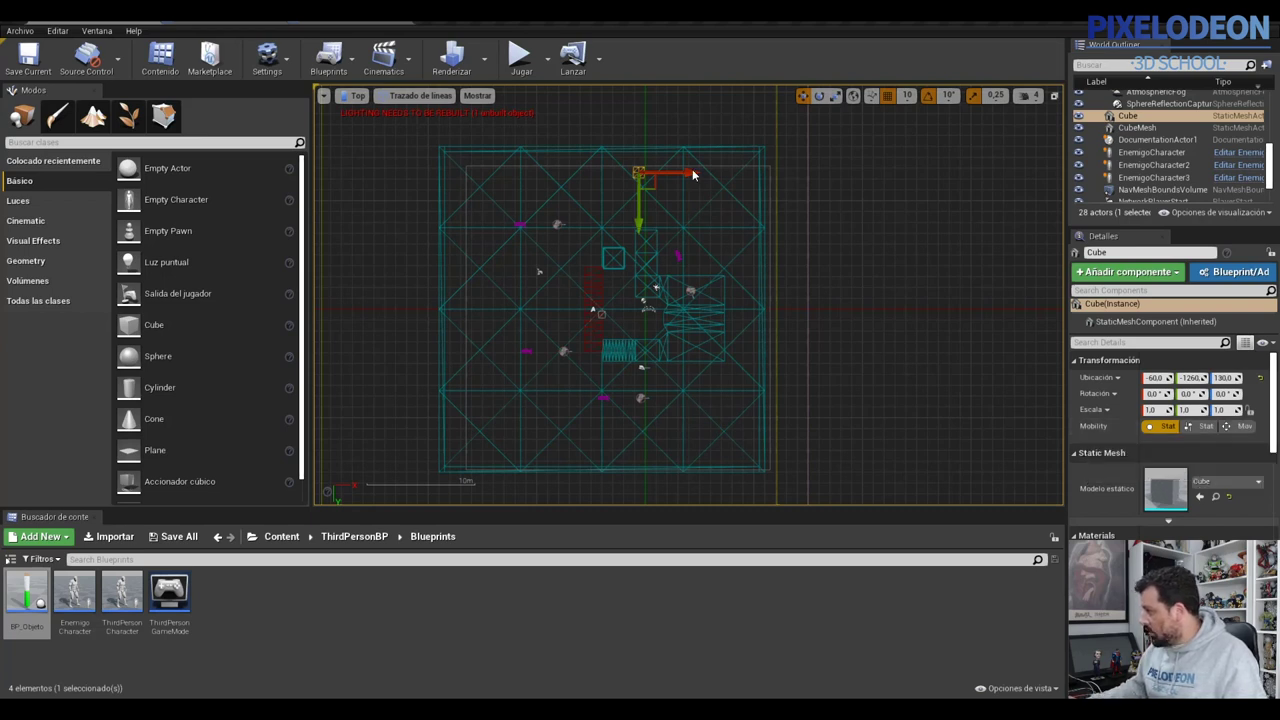
left_click_drag(641, 216, 608, 488)
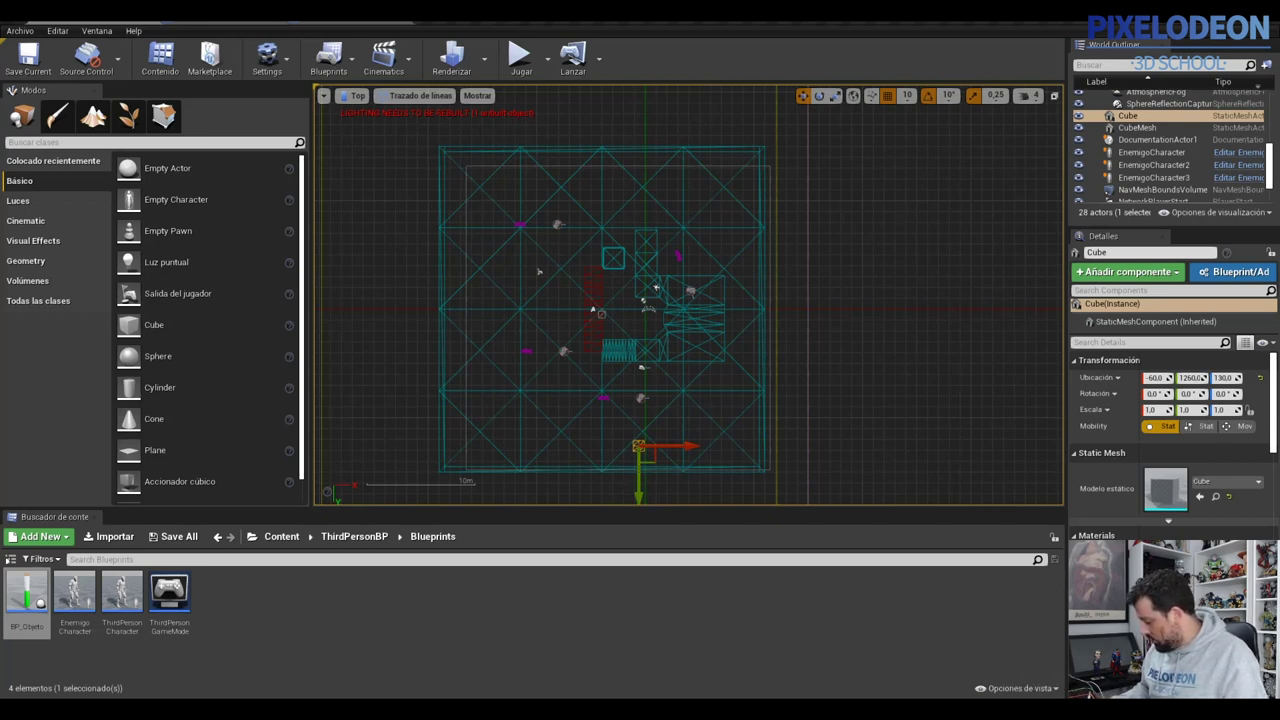
mouse_move(687, 446)
left_mouse_down()
mouse_move(509, 462)
mouse_move(521, 458)
left_mouse_up()
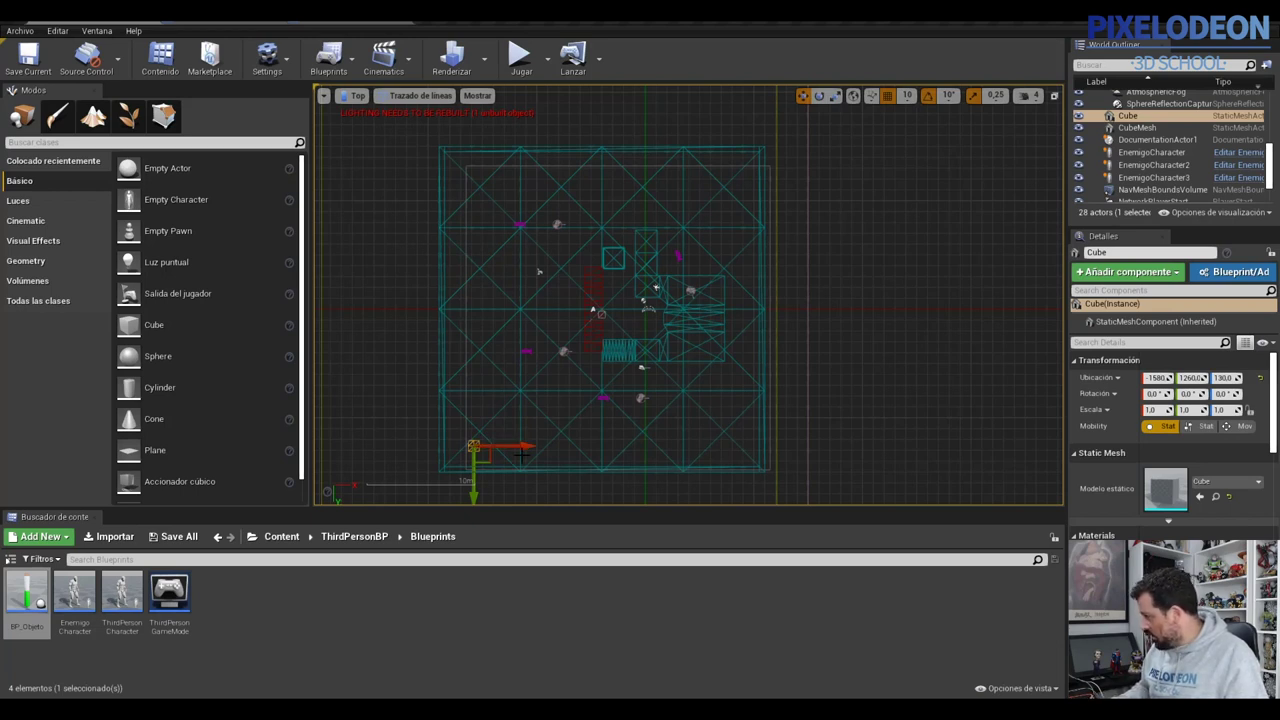
left_click_drag(519, 446, 790, 437)
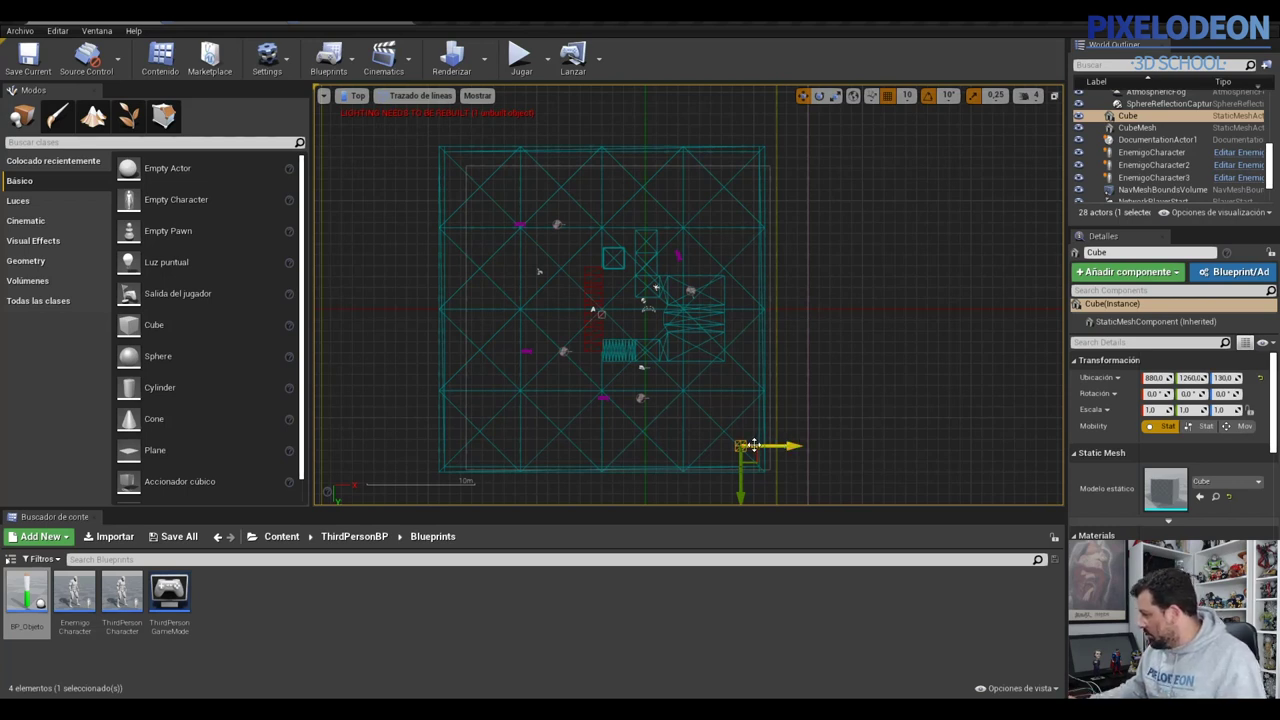
In Front view, raise the cube to about 430 height, then delete it.
left_click(358, 96)
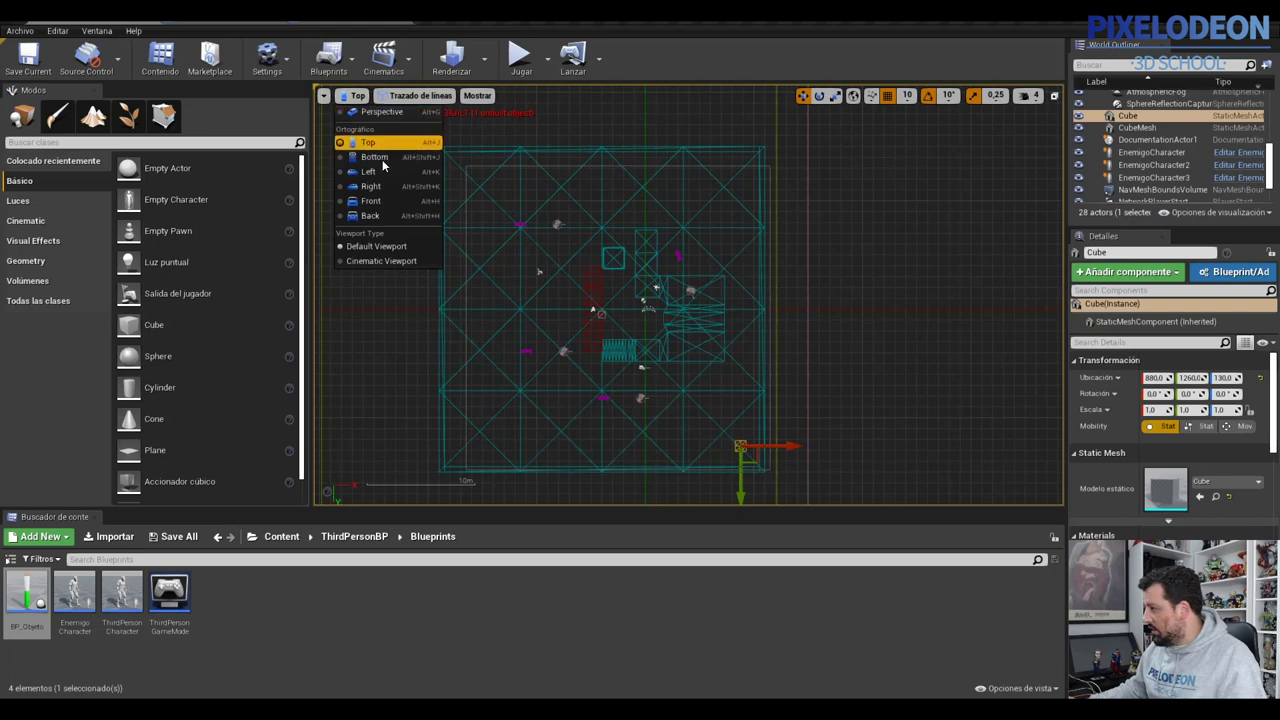
left_click(370, 201)
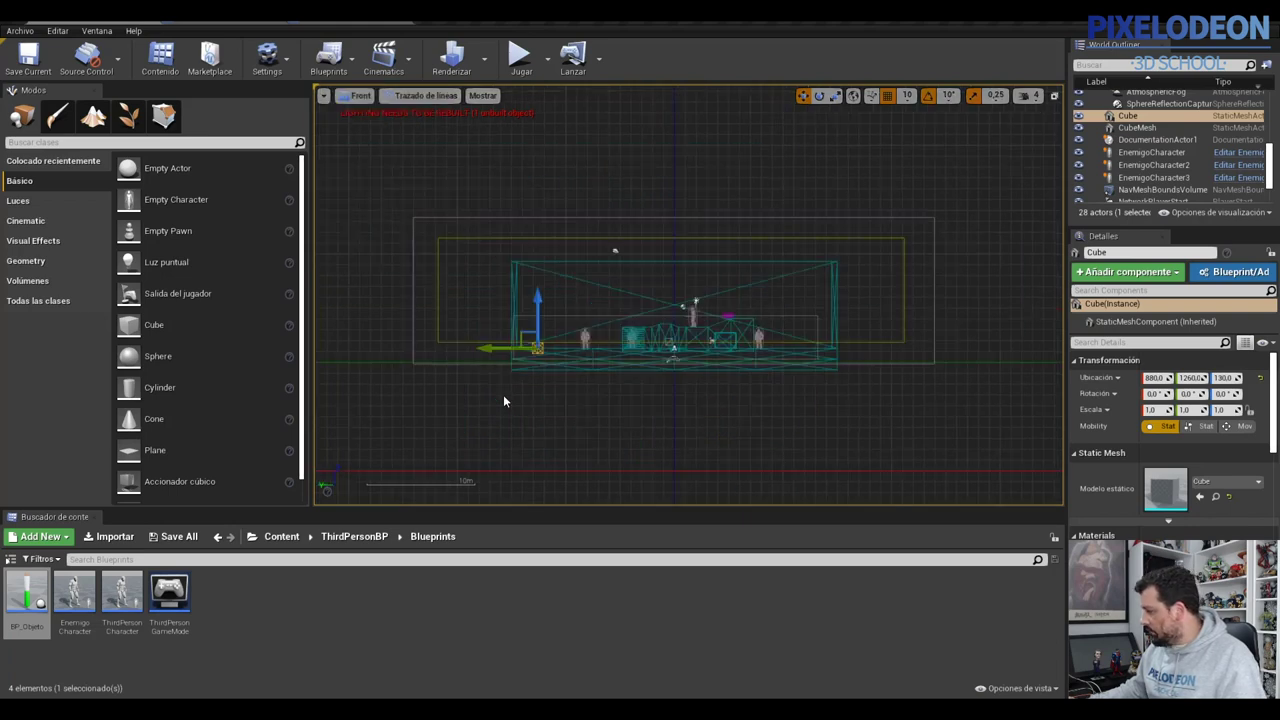
scroll(504, 400, "up", 3)
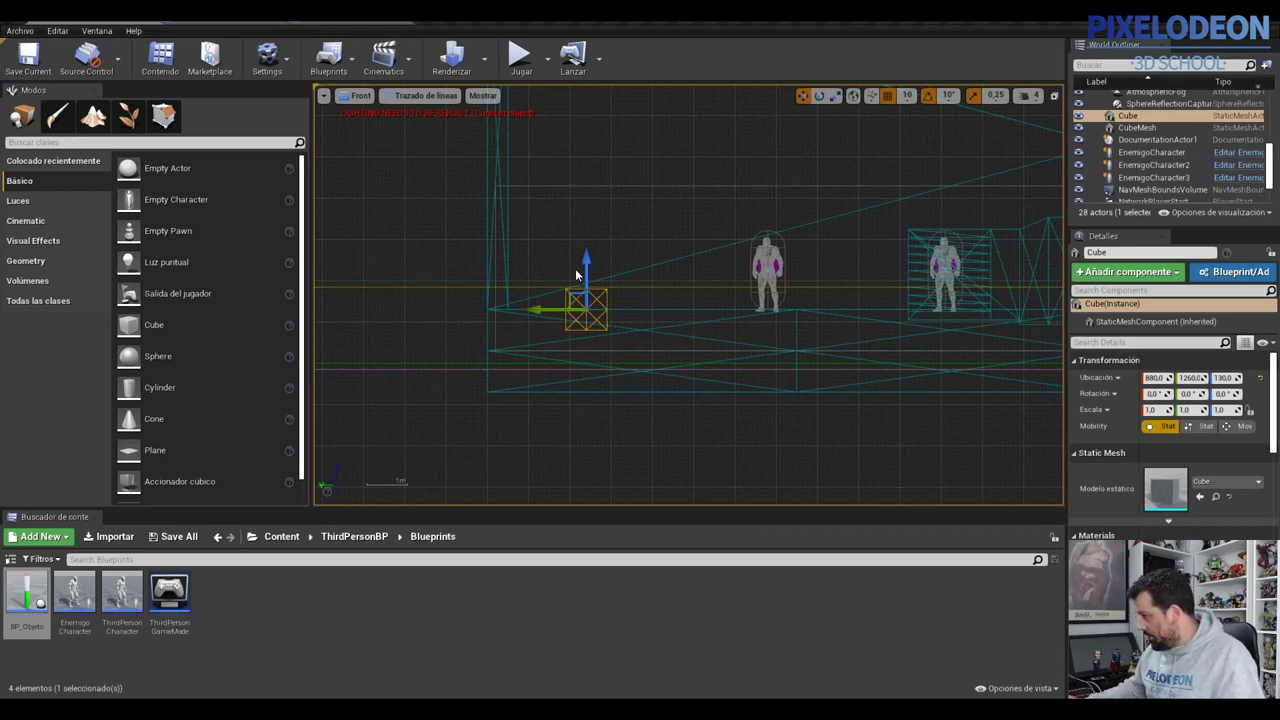
left_click_drag(586, 258, 587, 138)
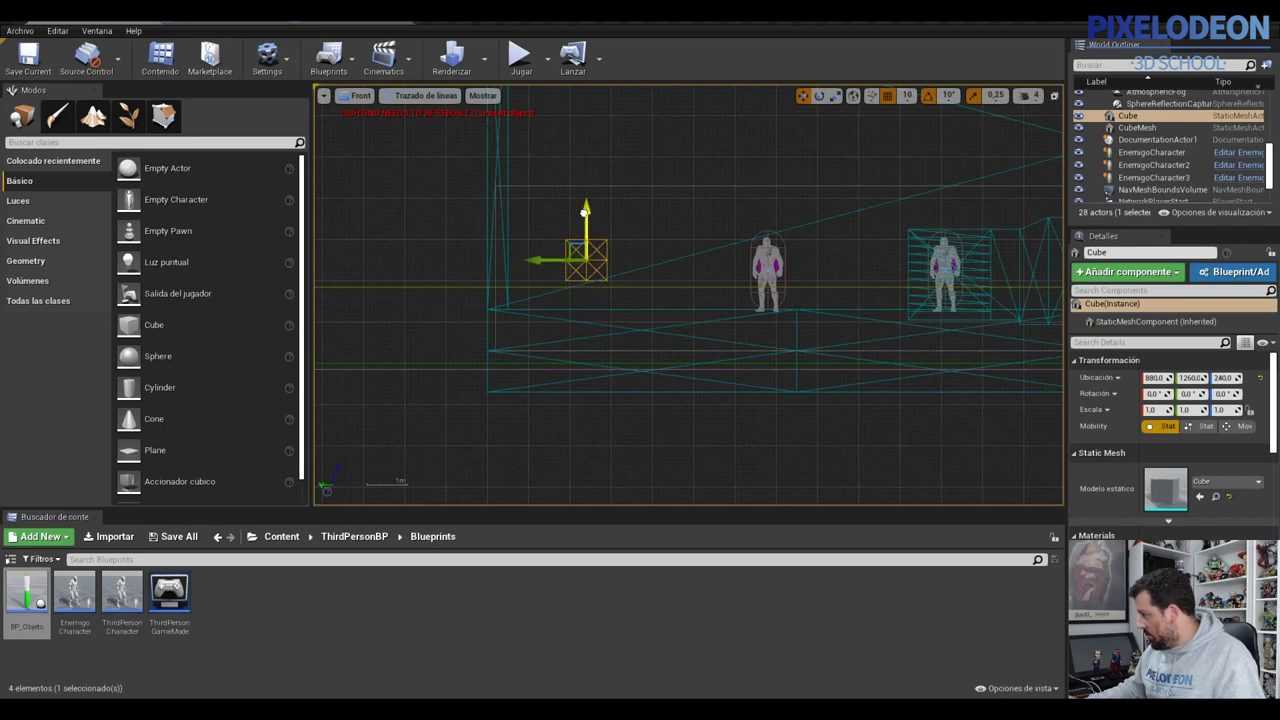
left_click_drag(587, 138, 602, 141)
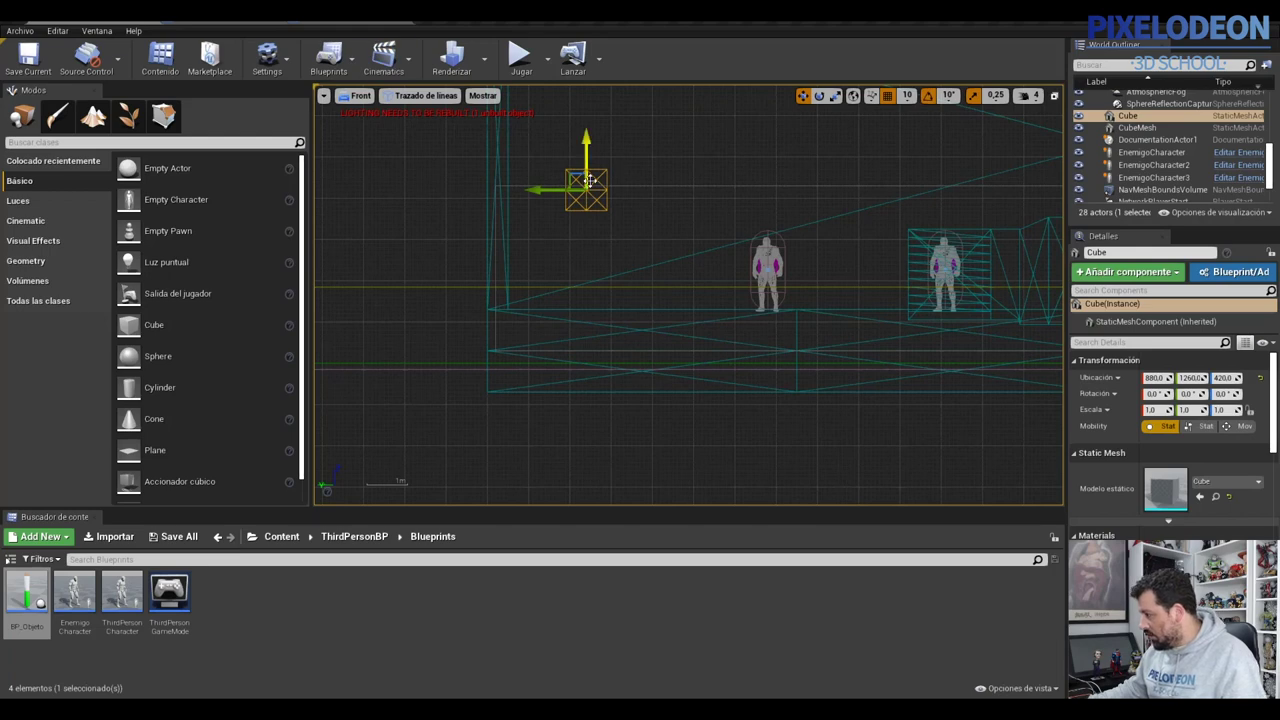
key("Delete")
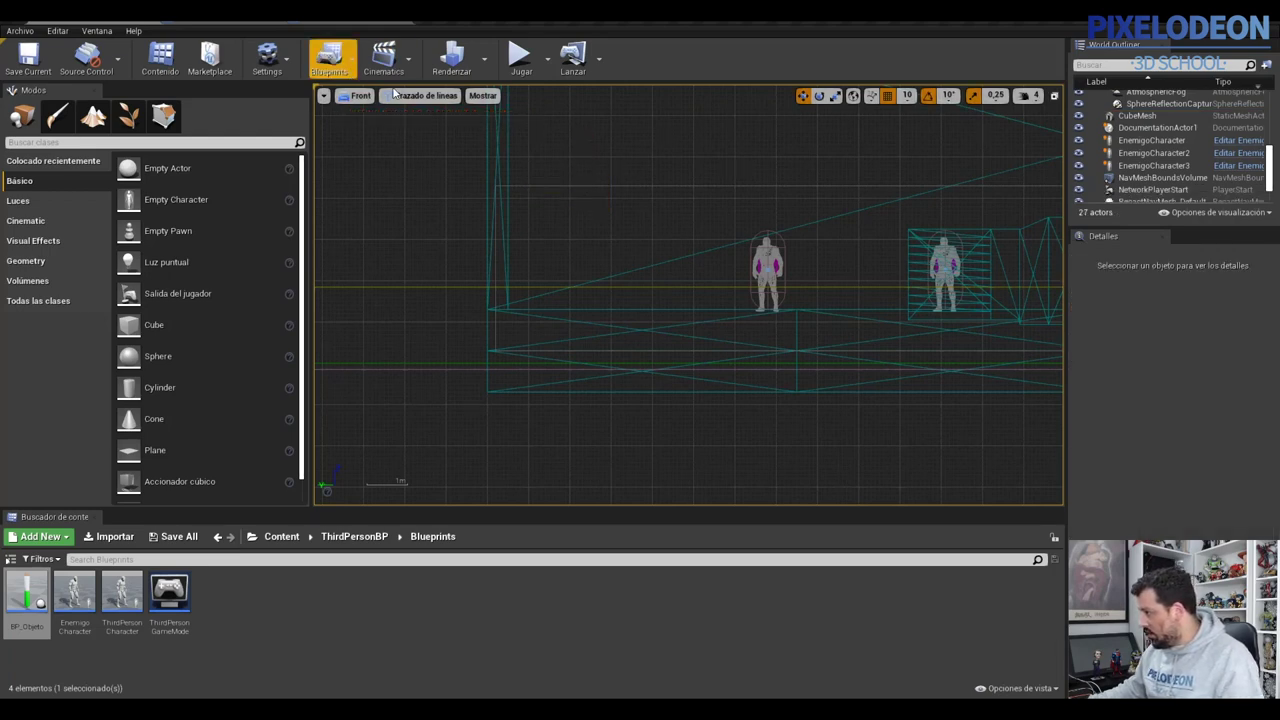
left_click(358, 95)
Restore the lit perspective view, save, and enter ranges X -1580–880, Y -1260–1250, Z min 130.
left_click(362, 111)
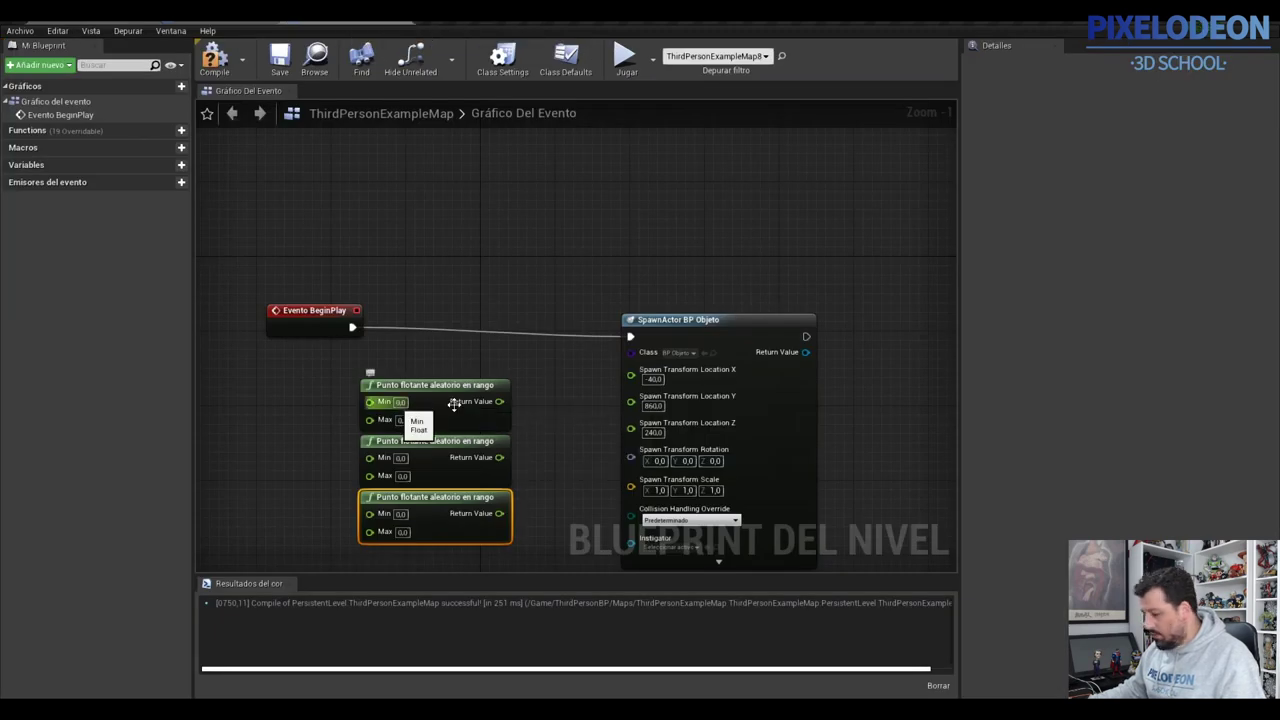
key("ctrl+s")
left_click(402, 401)
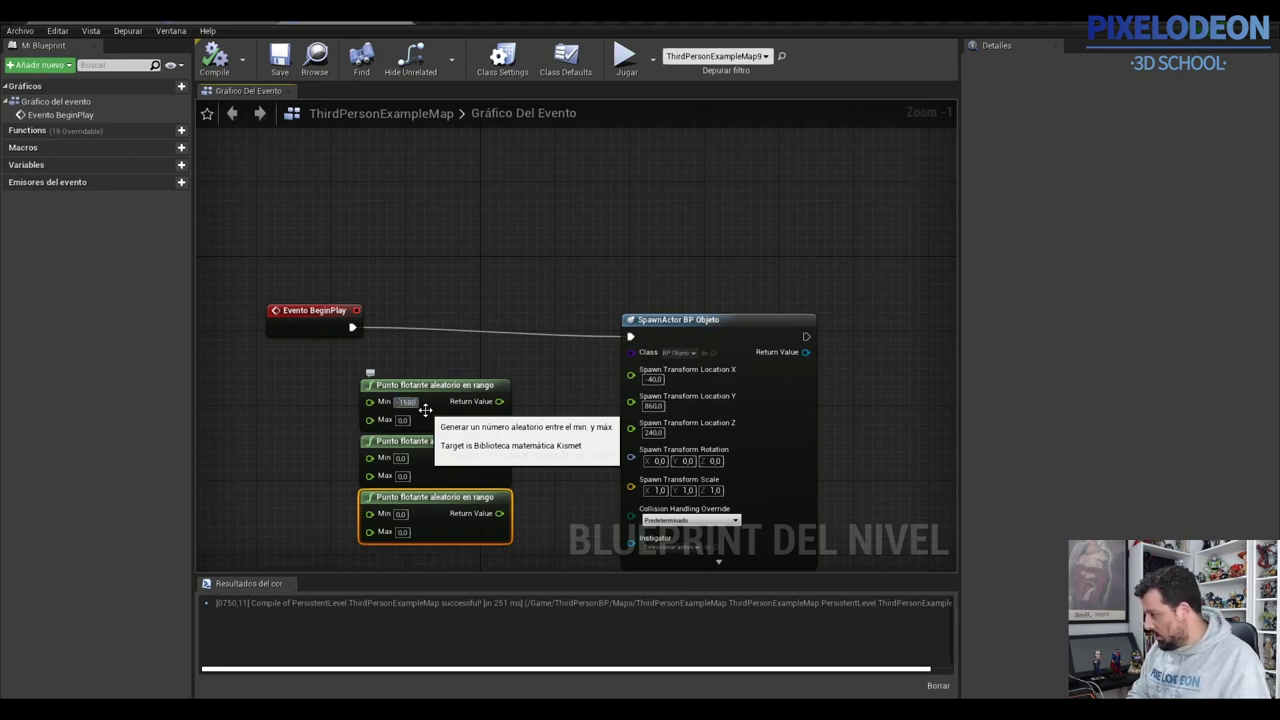
key("Tab")
key("BackSpace")
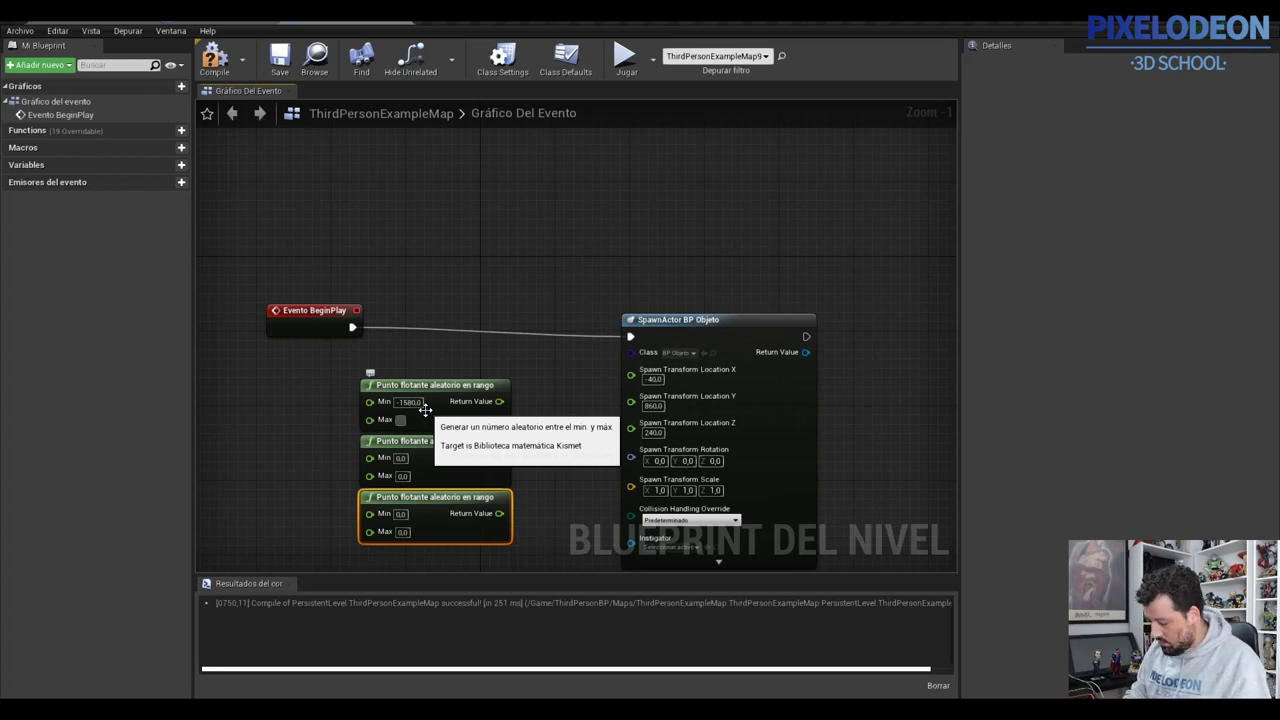
type("860")
key("Tab")
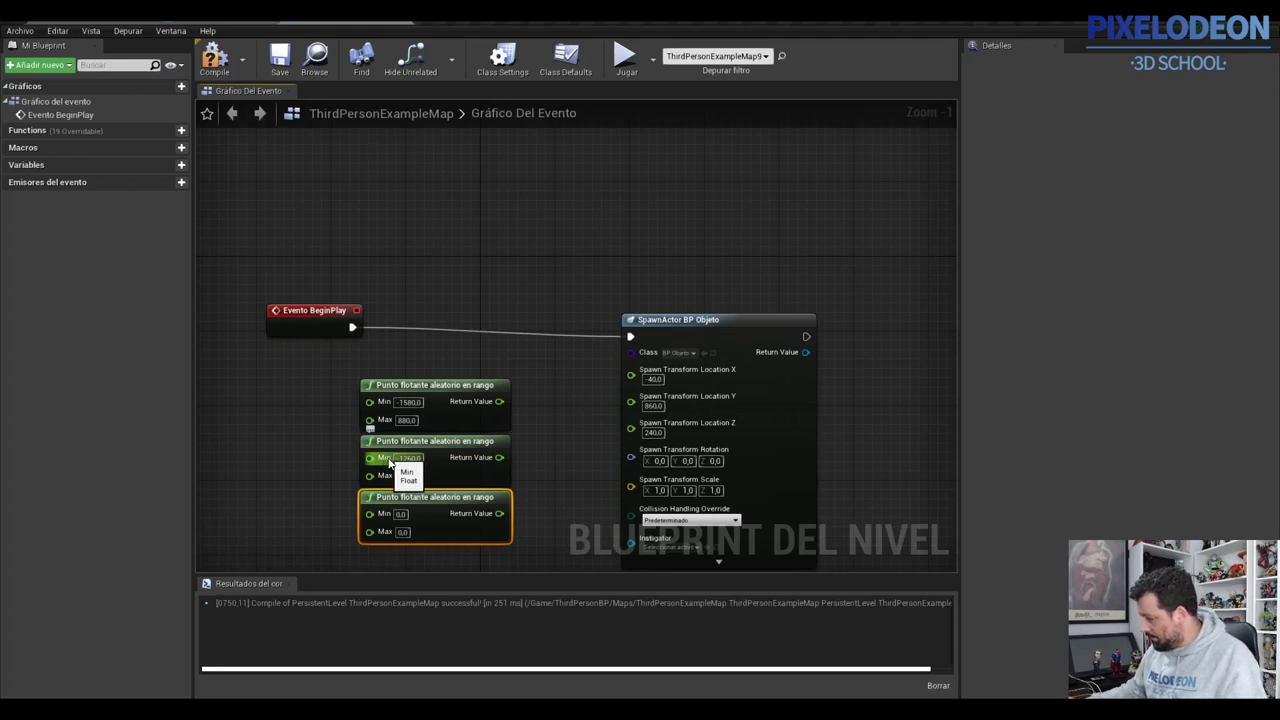
key("Tab")
left_click(401, 514)
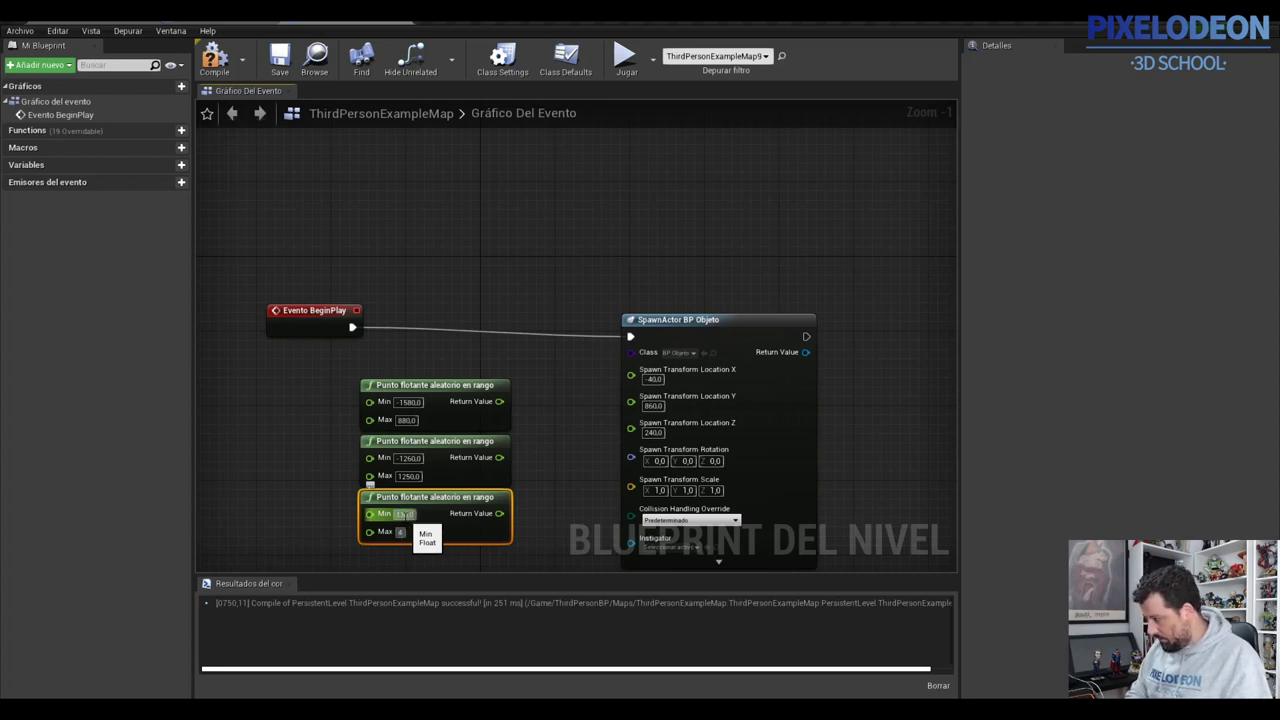
left_click(417, 533)
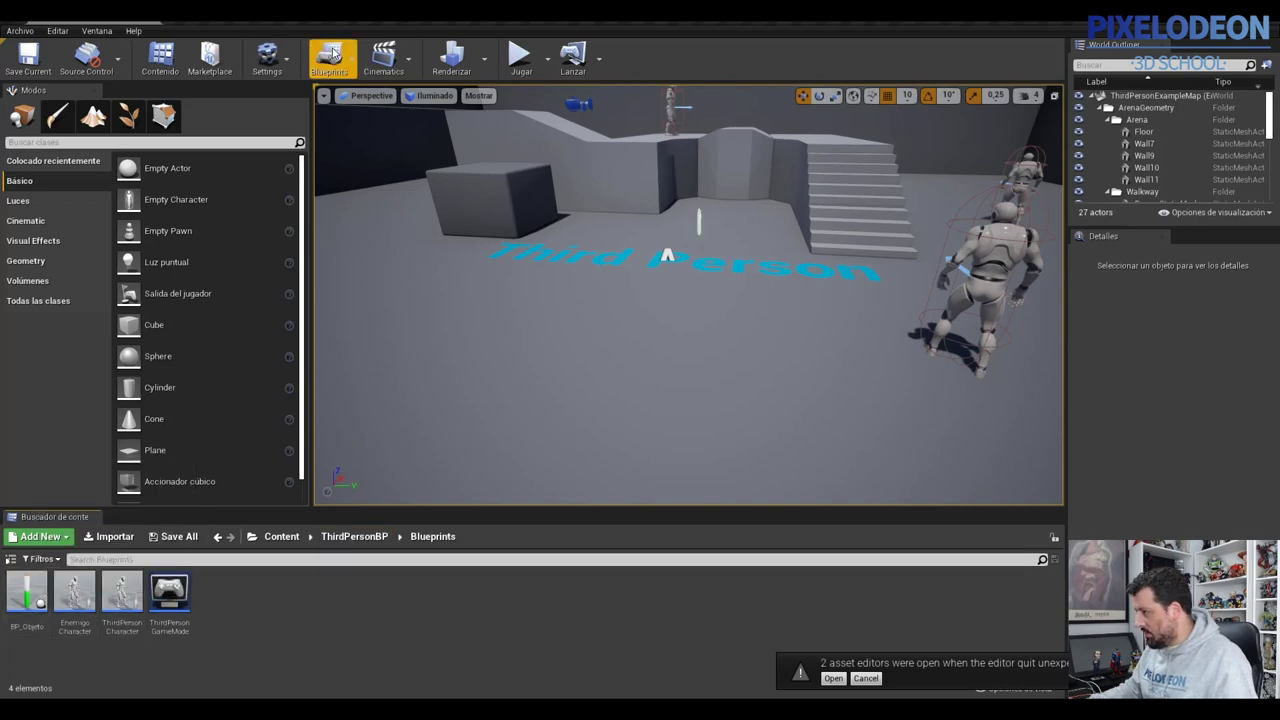
Reopen the Level Blueprint and enlarge its editor to full screen.
left_click(358, 62)
mouse_move(400, 169)
left_click(557, 189)
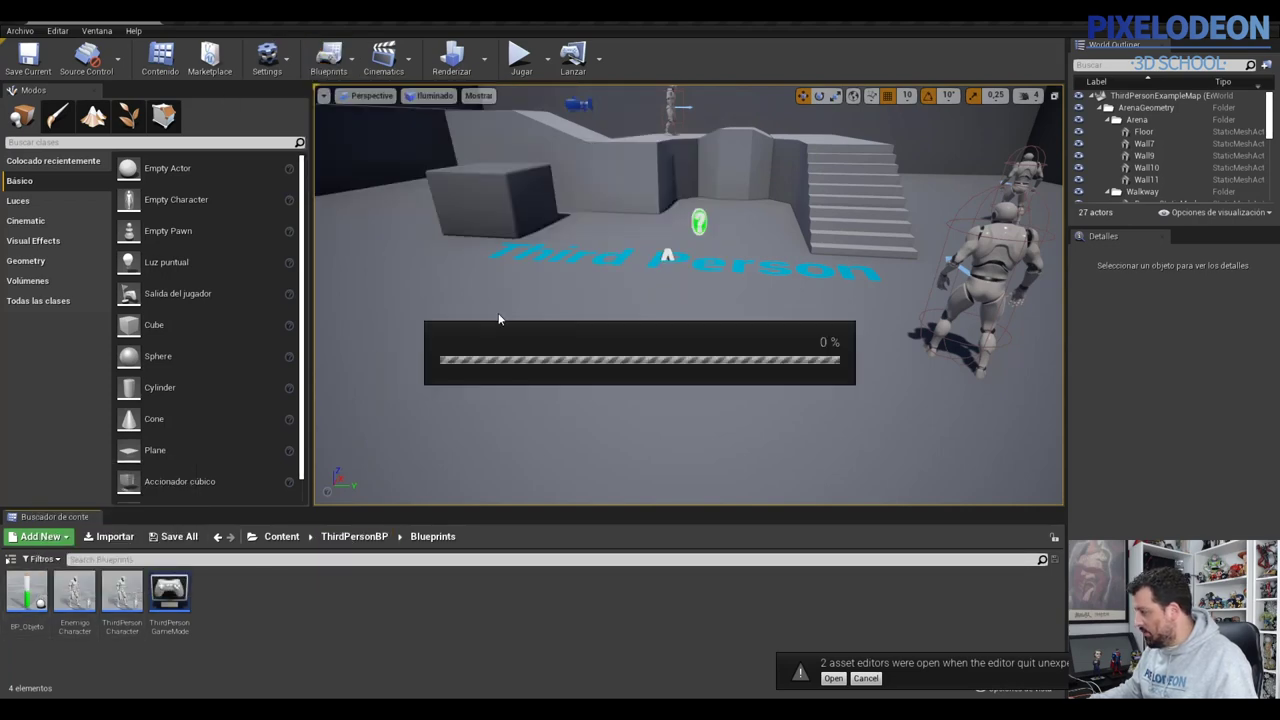
scroll(494, 409, "down", 1)
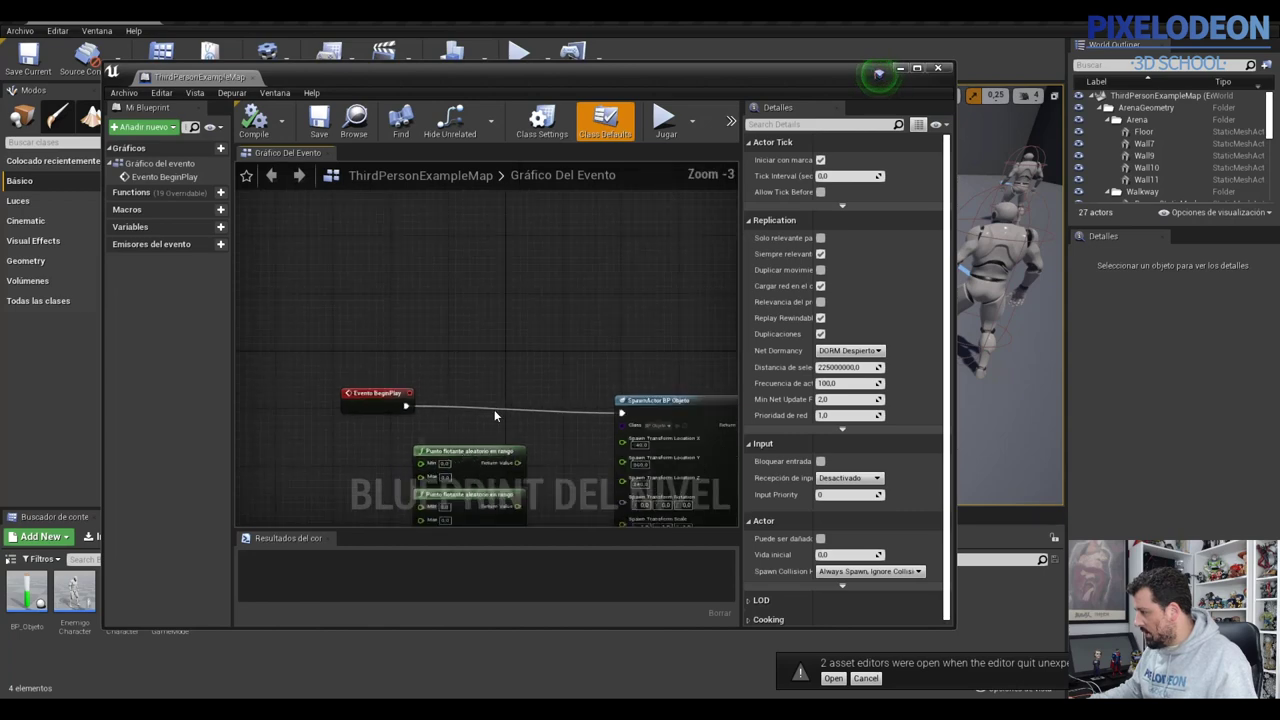
left_click(917, 67)
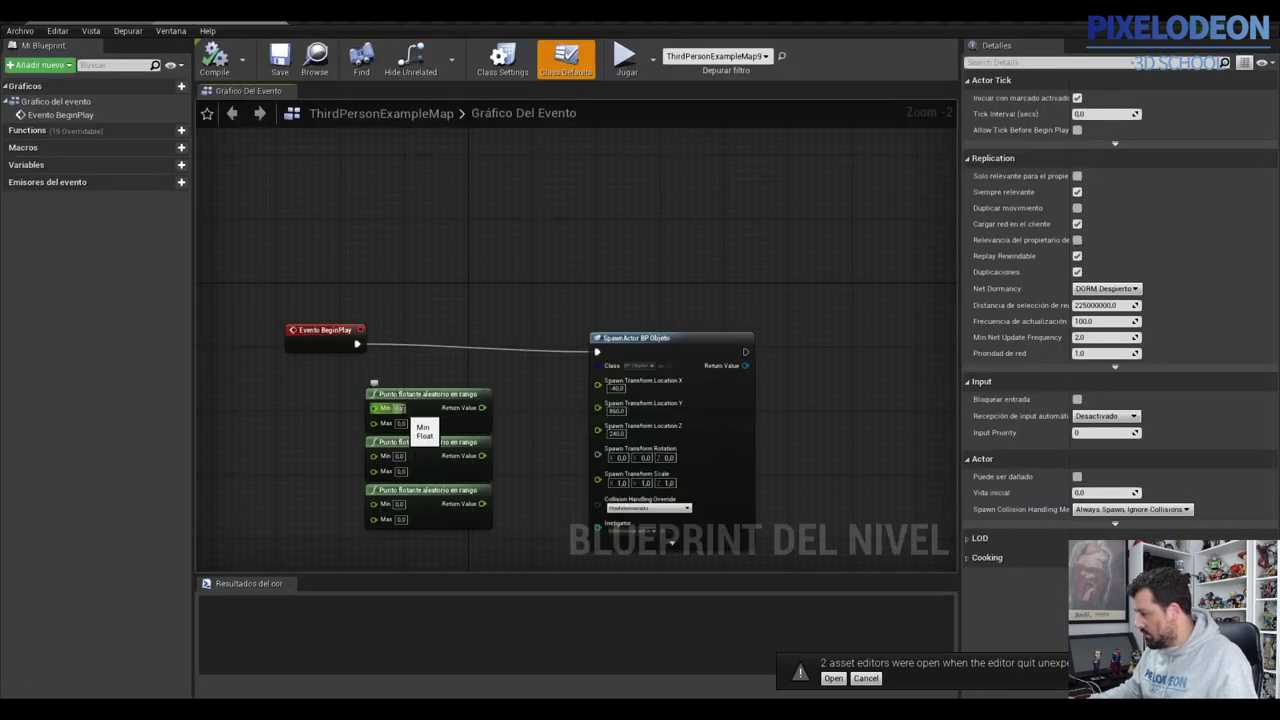
Re-enter the random ranges: -1580 to 880, -1260 to 1260, and 130 to 420.
left_click(400, 408)
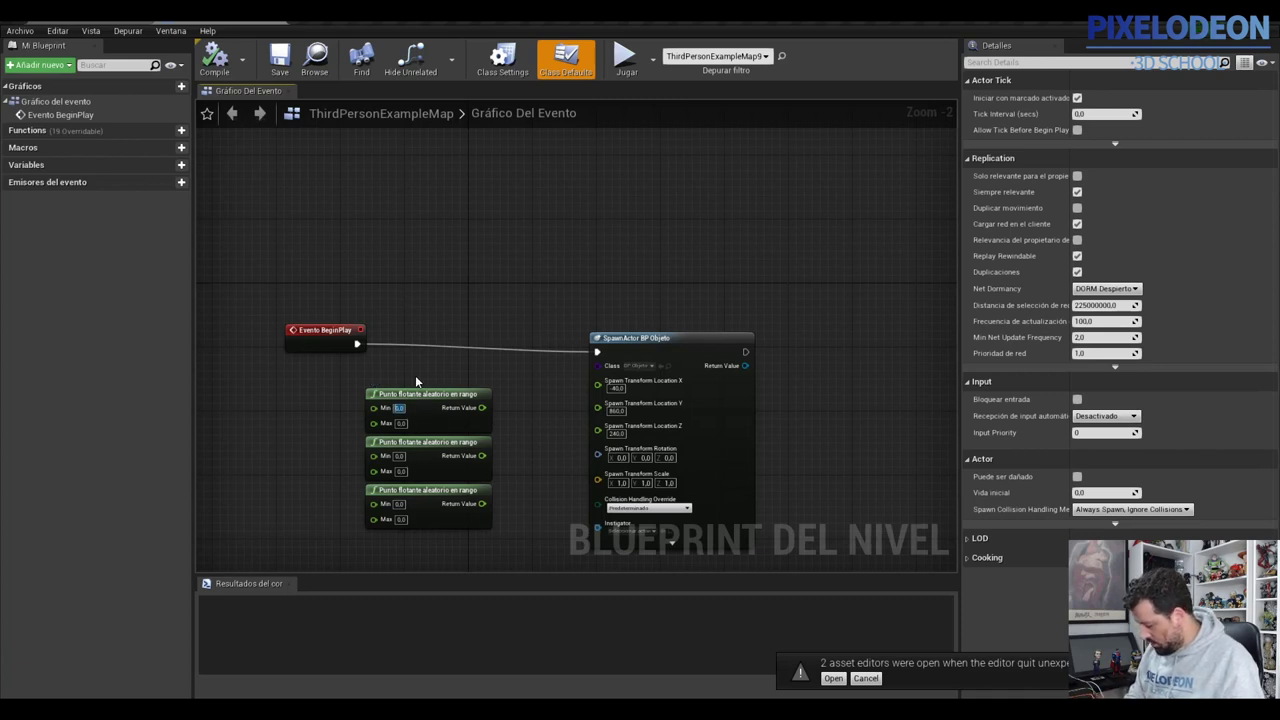
type("-1500")
key("Tab")
type("880")
key("Tab")
type("-1250")
key("Tab")
type("1260")
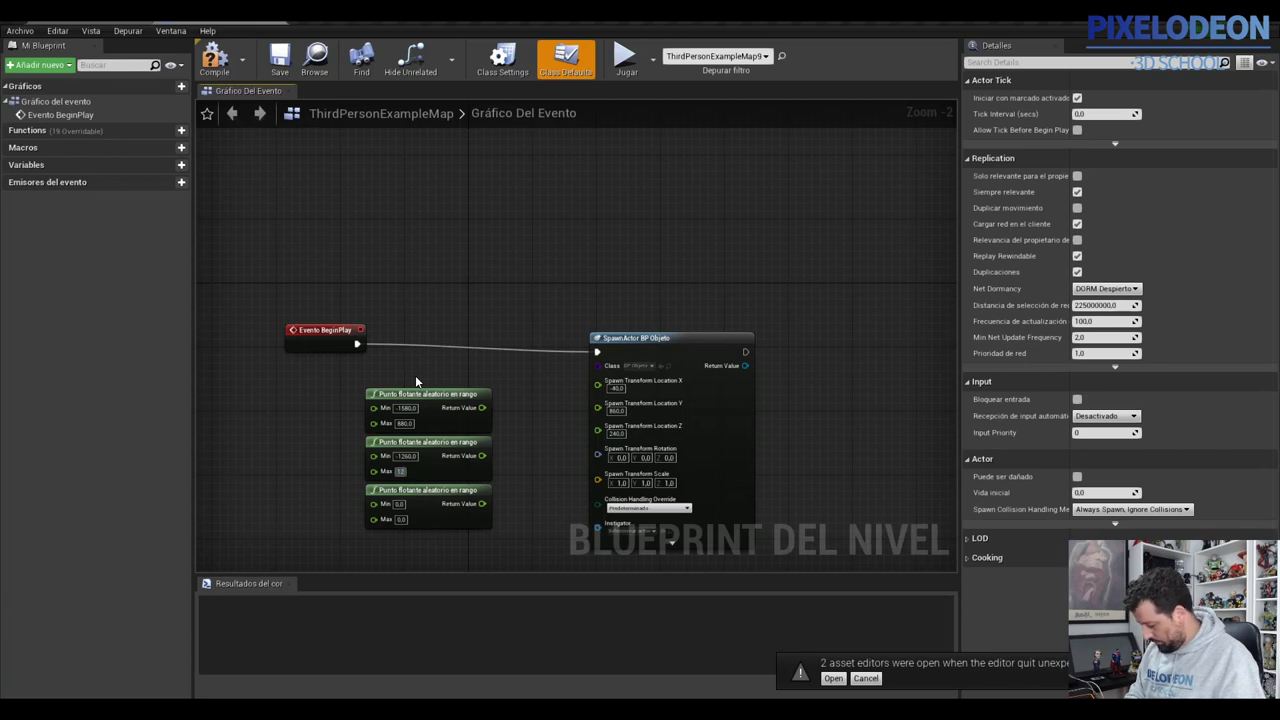
key("Tab")
type("130")
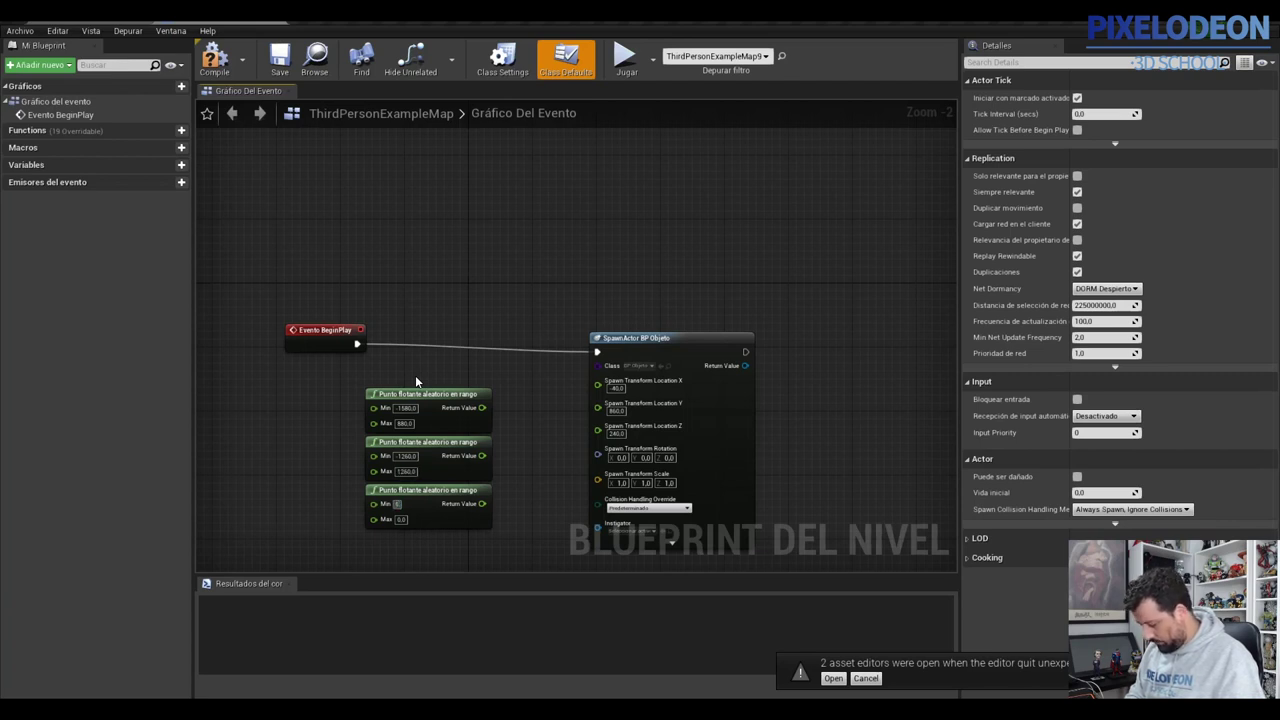
key("Tab")
type("420")
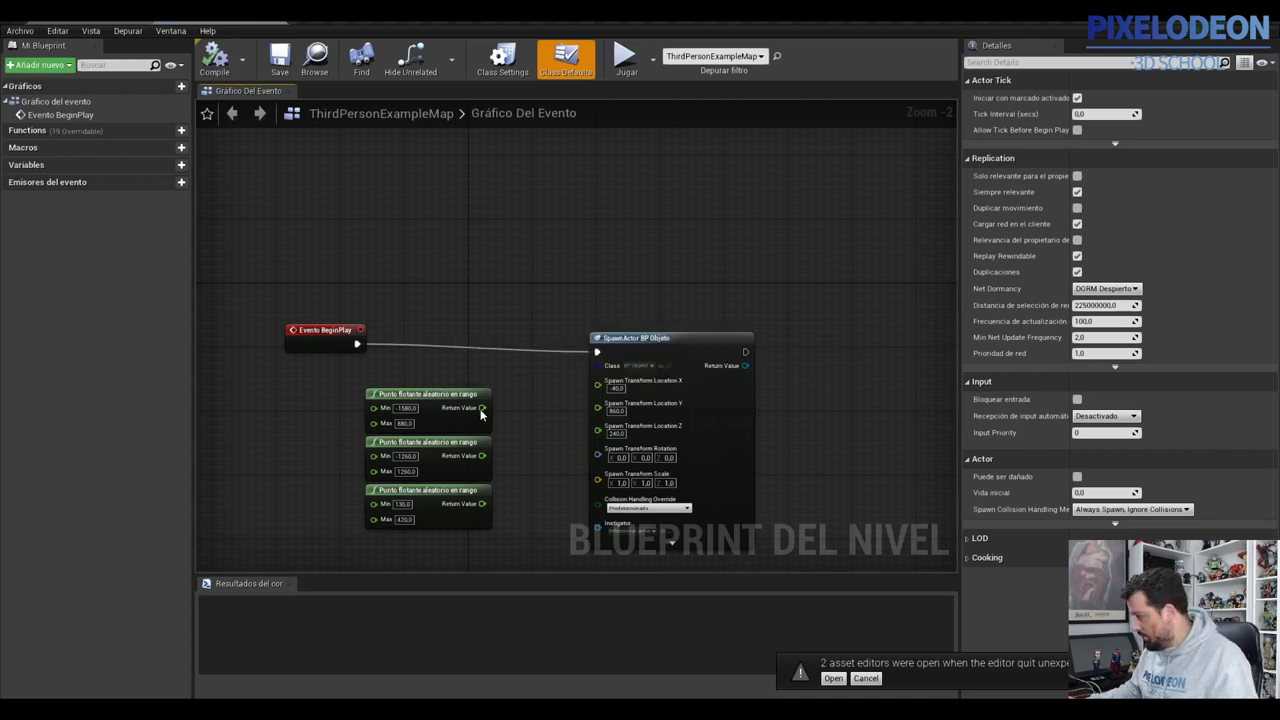
Wire the three random values into Spawn Transform Location X, Y and Z, compile, save, and Play.
scroll(480, 410, "up", 2)
left_click_drag(478, 400, 636, 364)
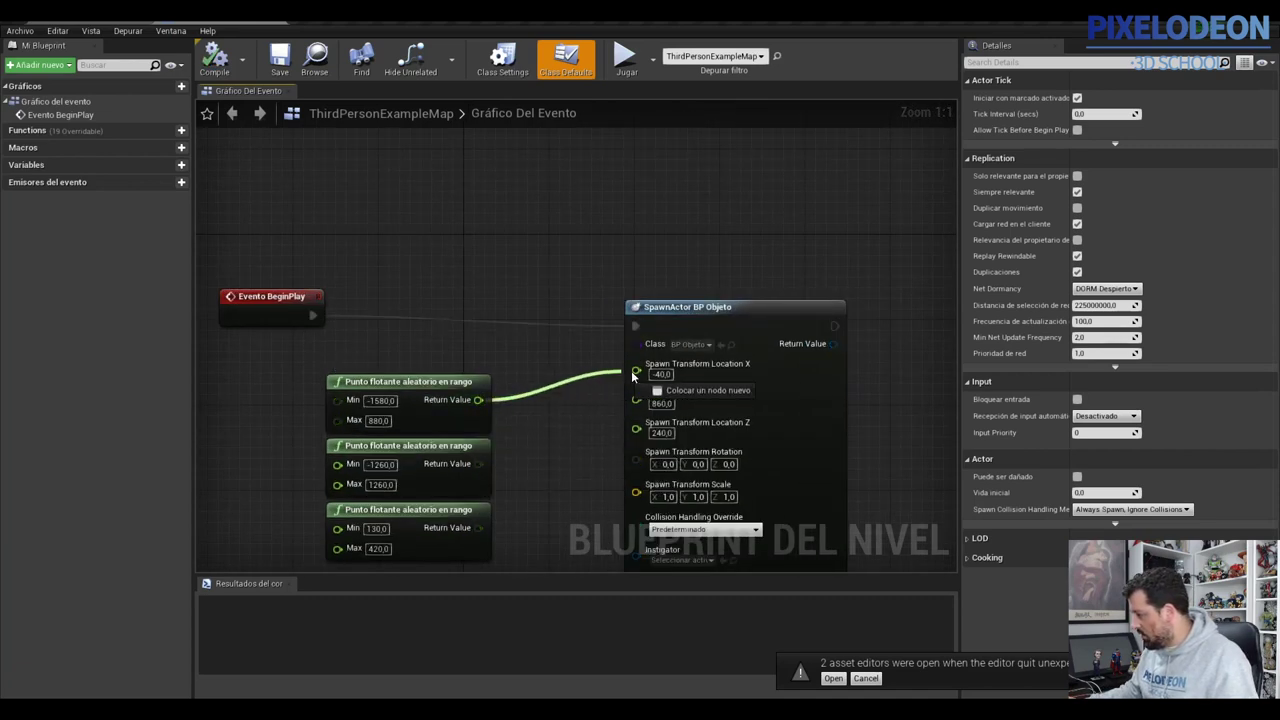
mouse_move(478, 464)
left_mouse_down()
mouse_move(613, 417)
mouse_move(636, 383)
left_mouse_up()
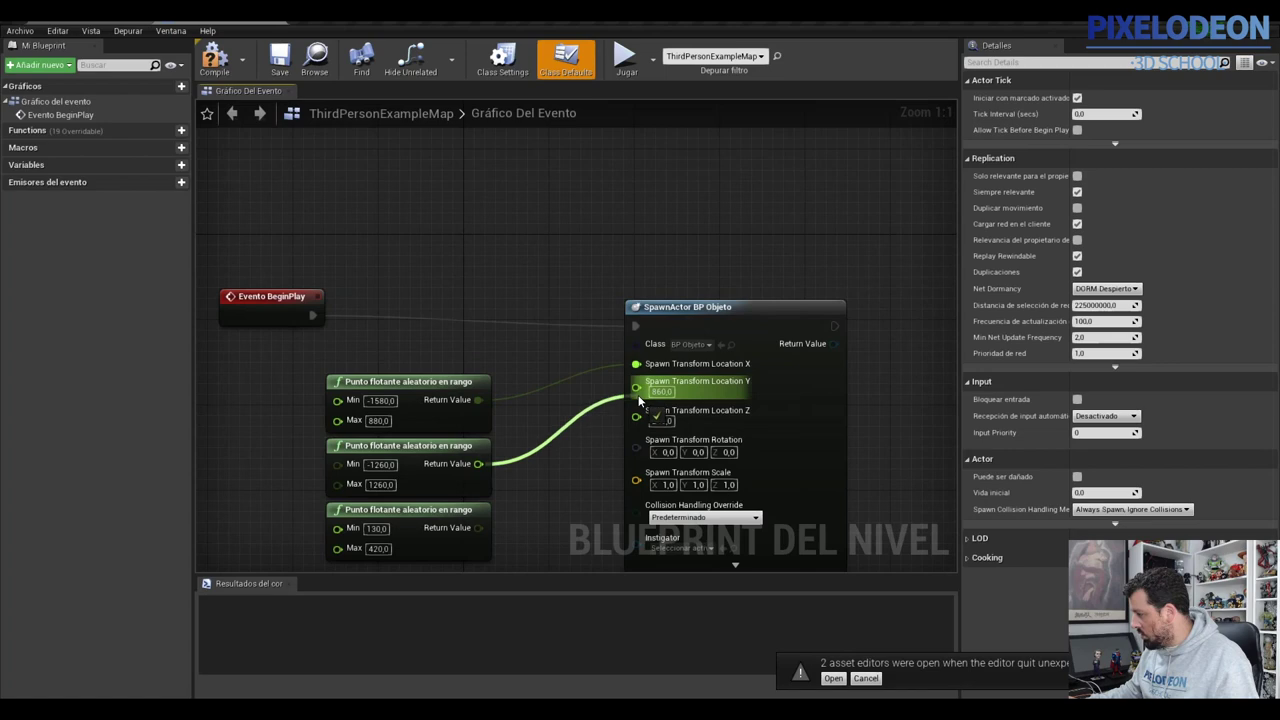
left_click_drag(478, 528, 639, 402)
left_click(214, 58)
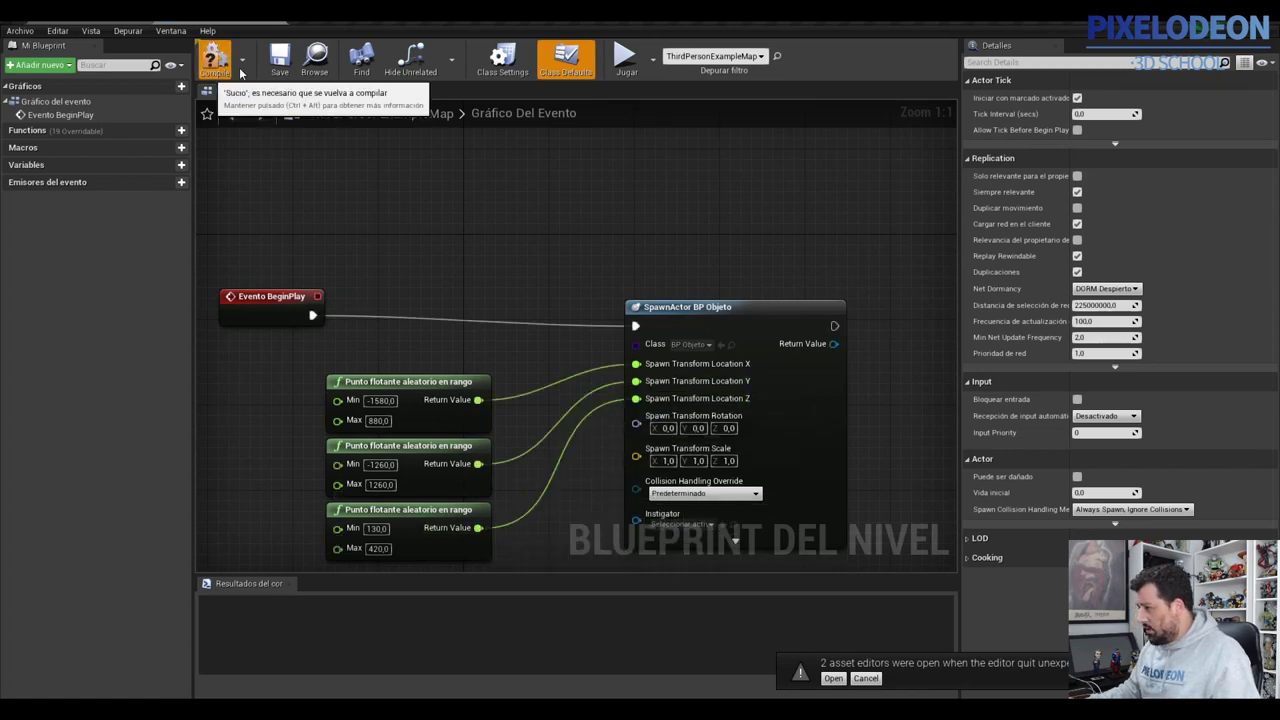
left_click(280, 58)
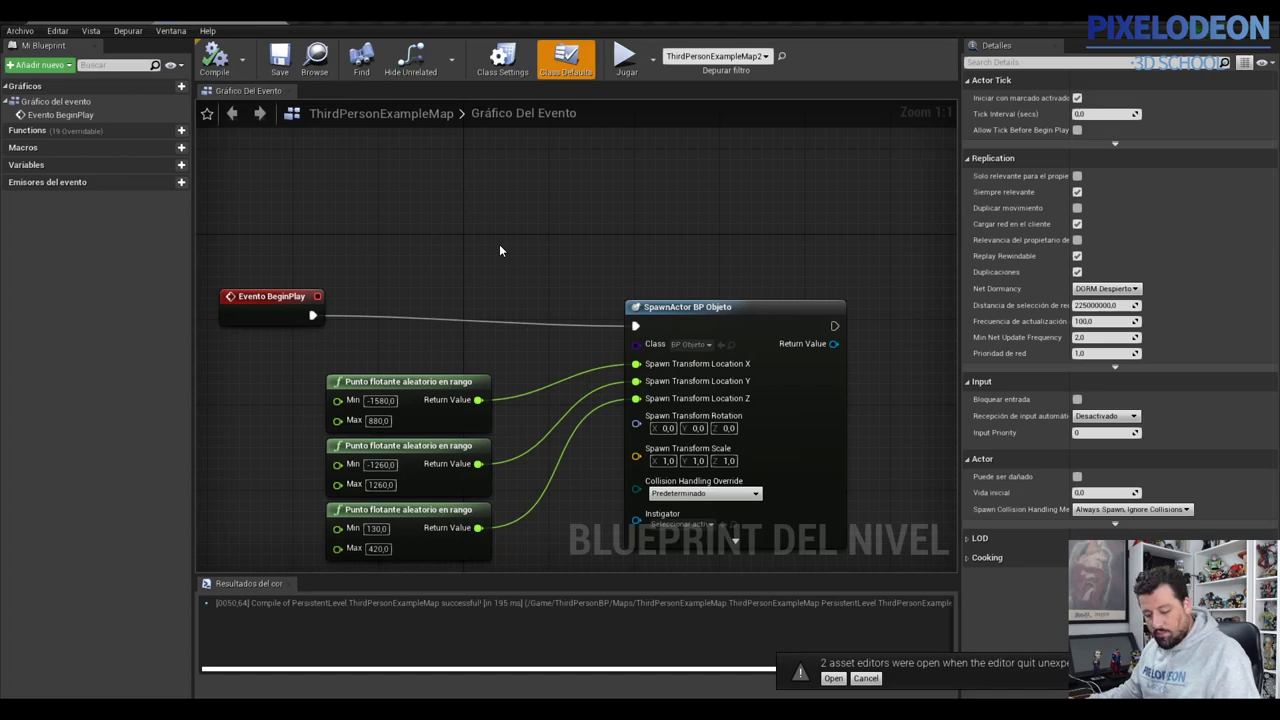
left_click(627, 62)
Run and jump the character around the level to find the pickup, then stop and return to the editor.
key("w")
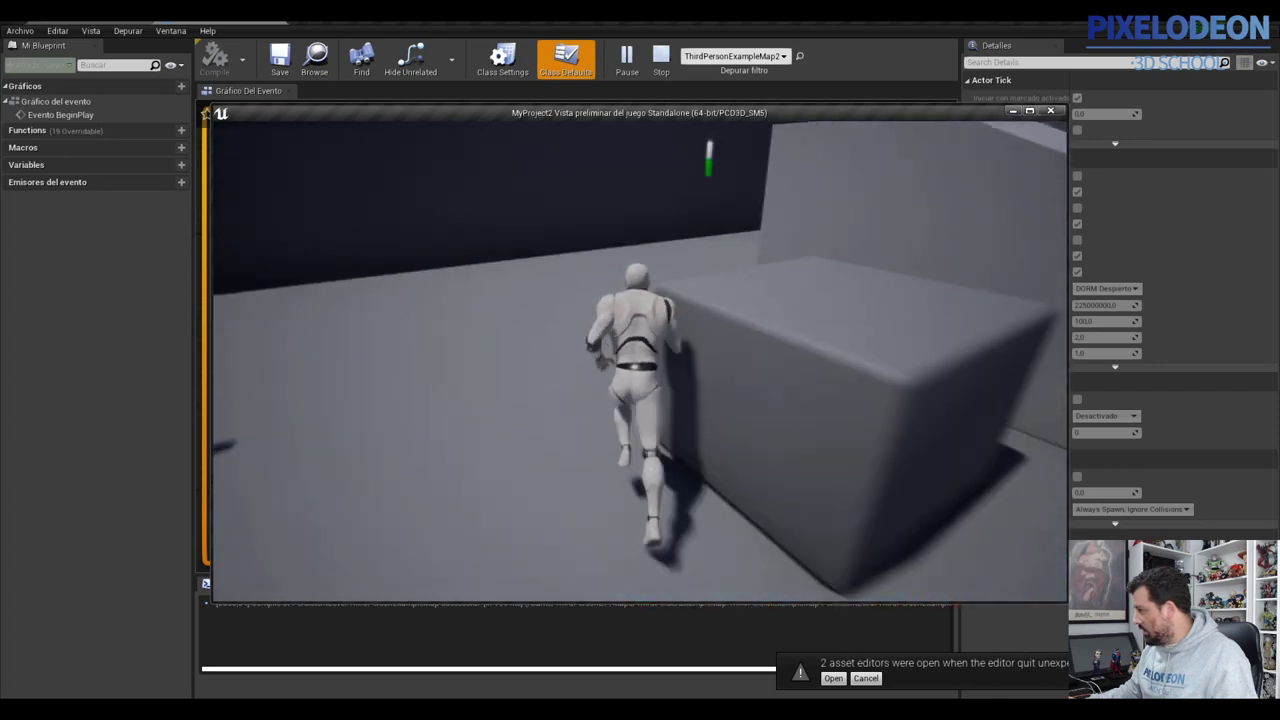
key("space")
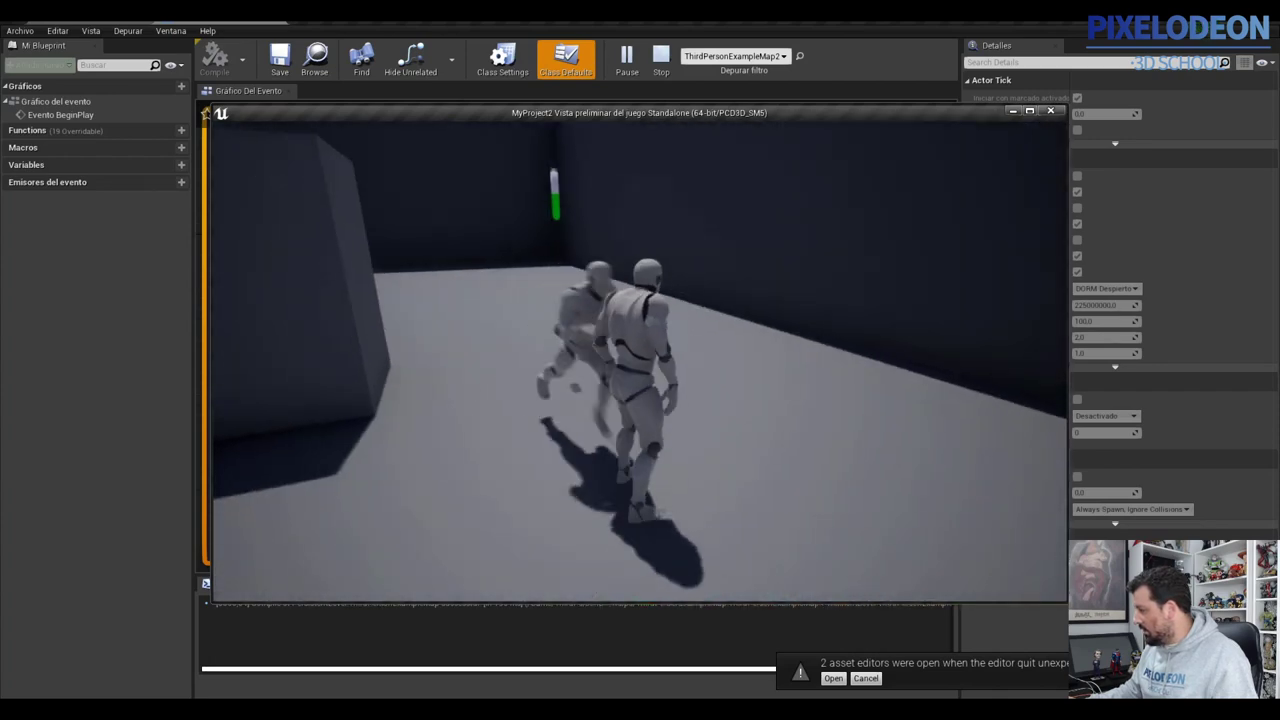
key("w")
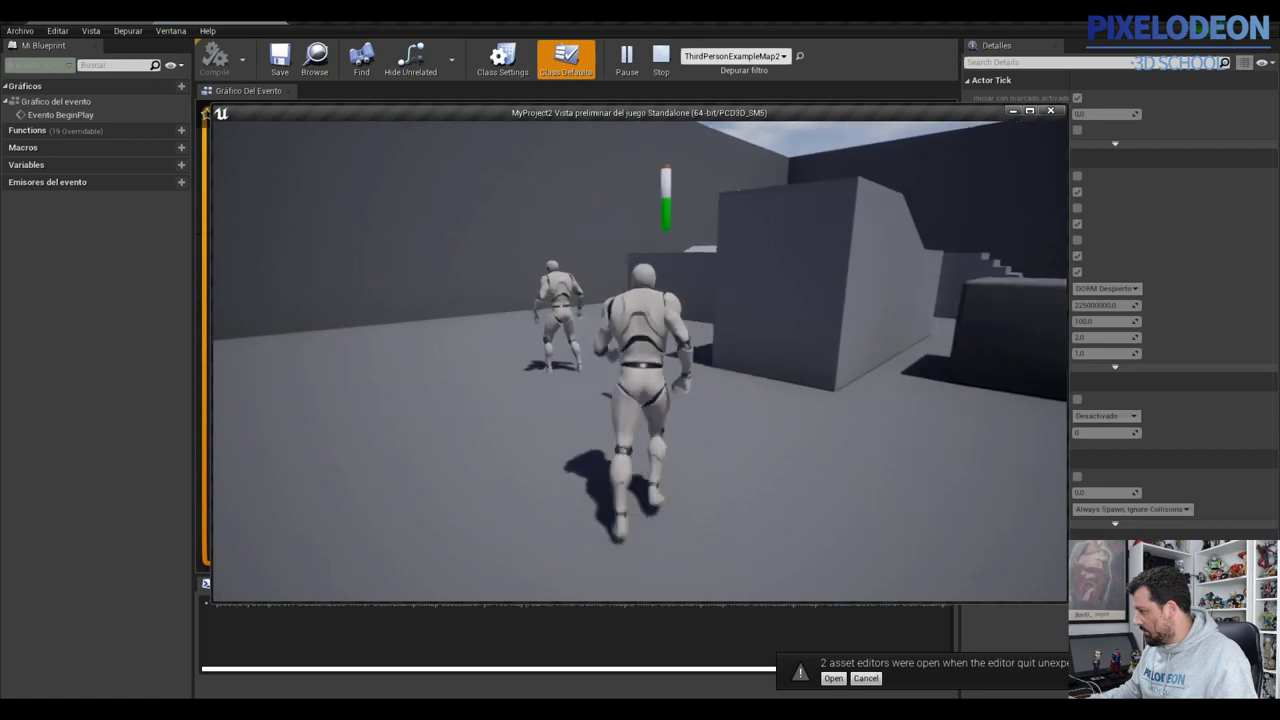
key("space")
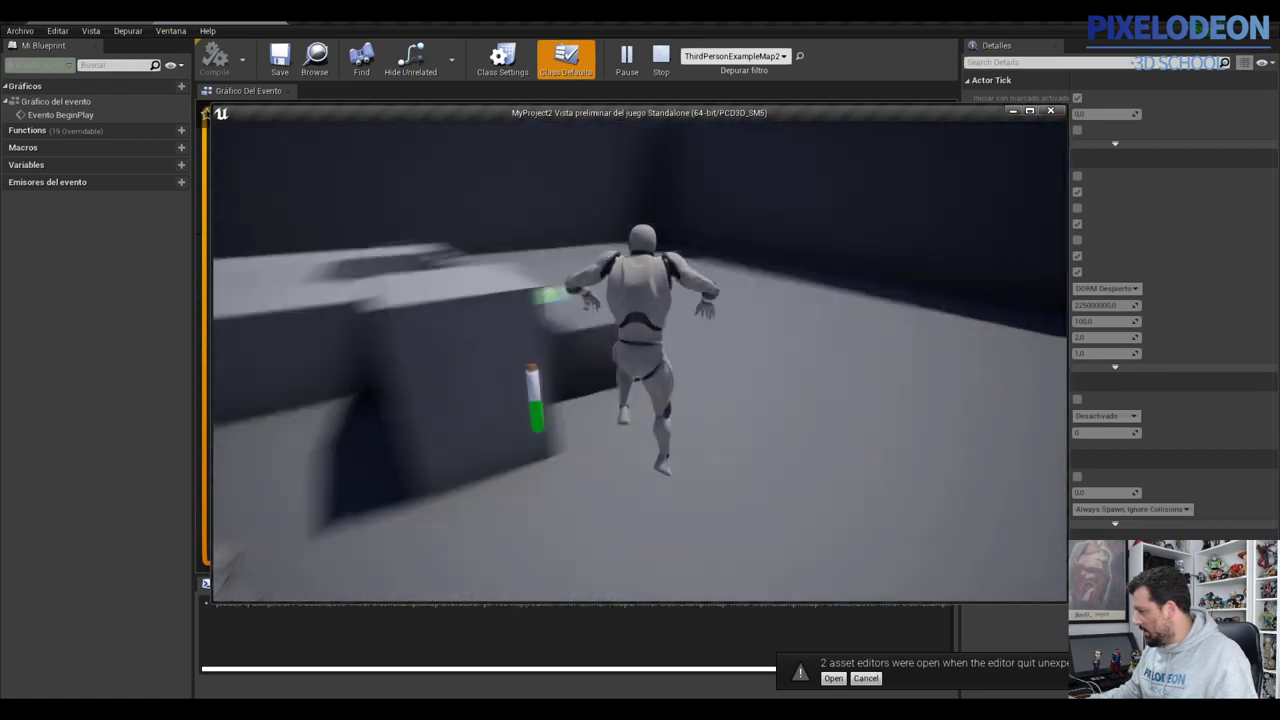
key("w")
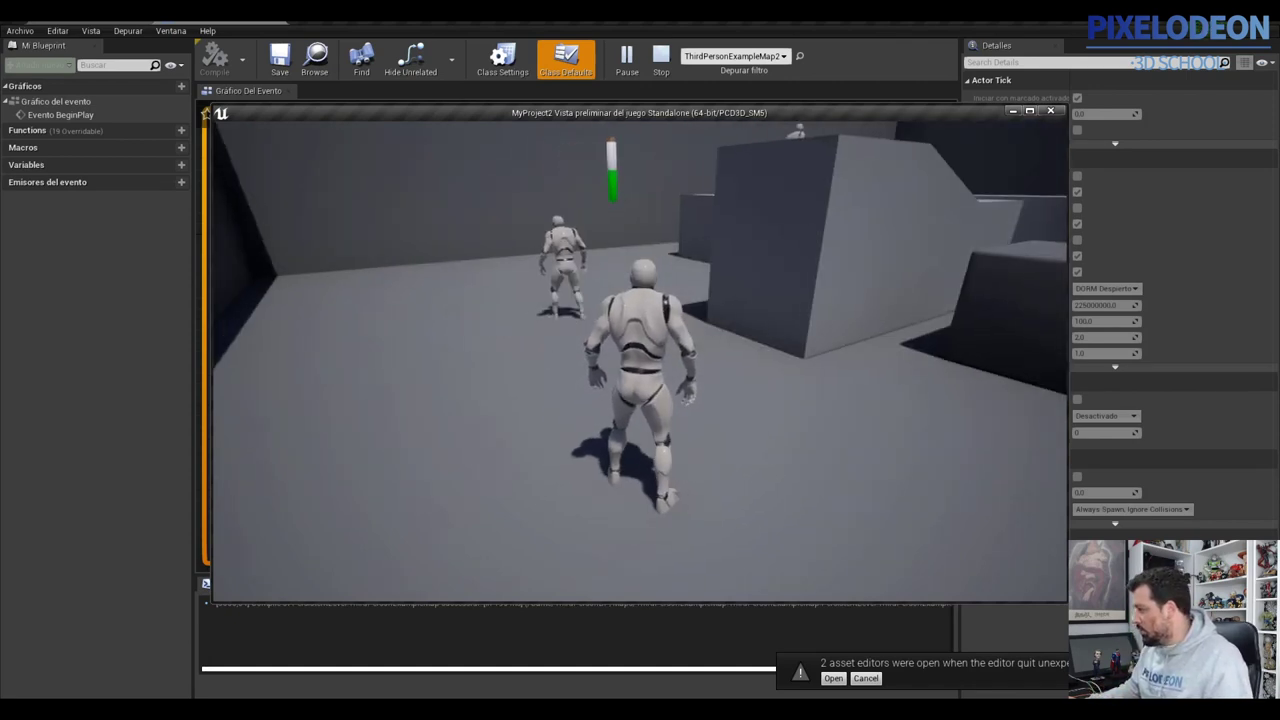
key("w")
key("space")
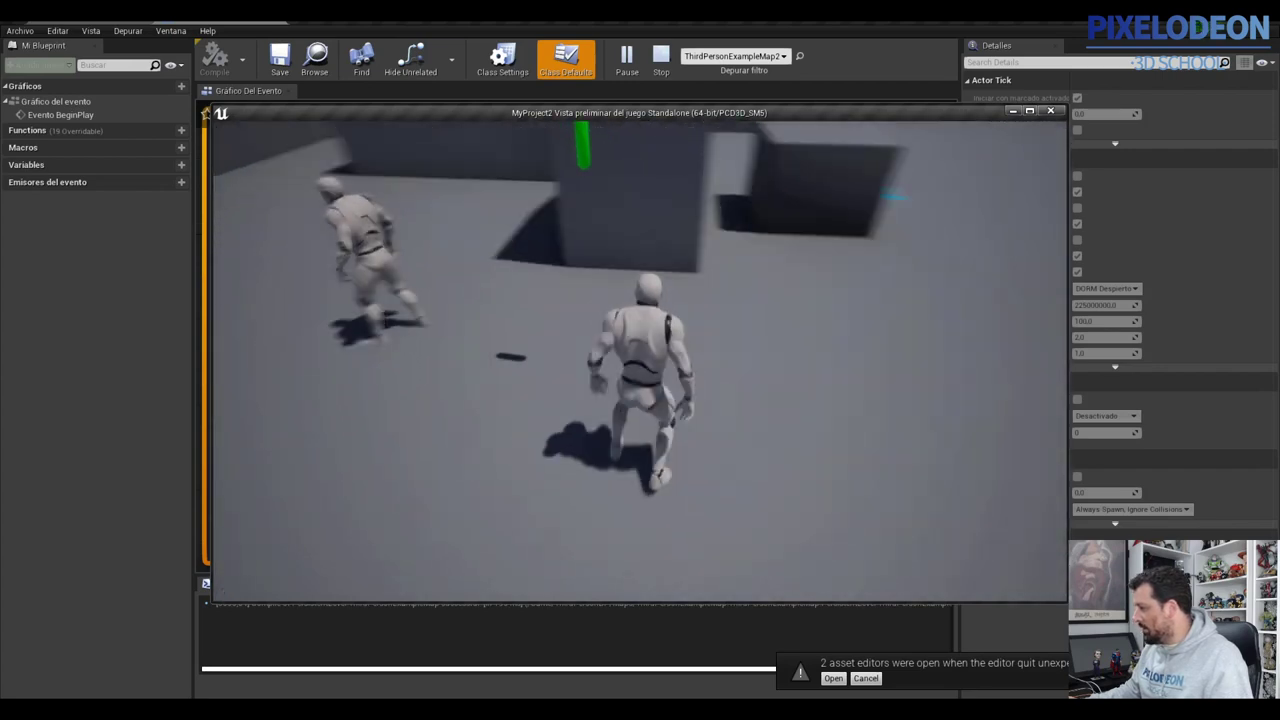
key("space")
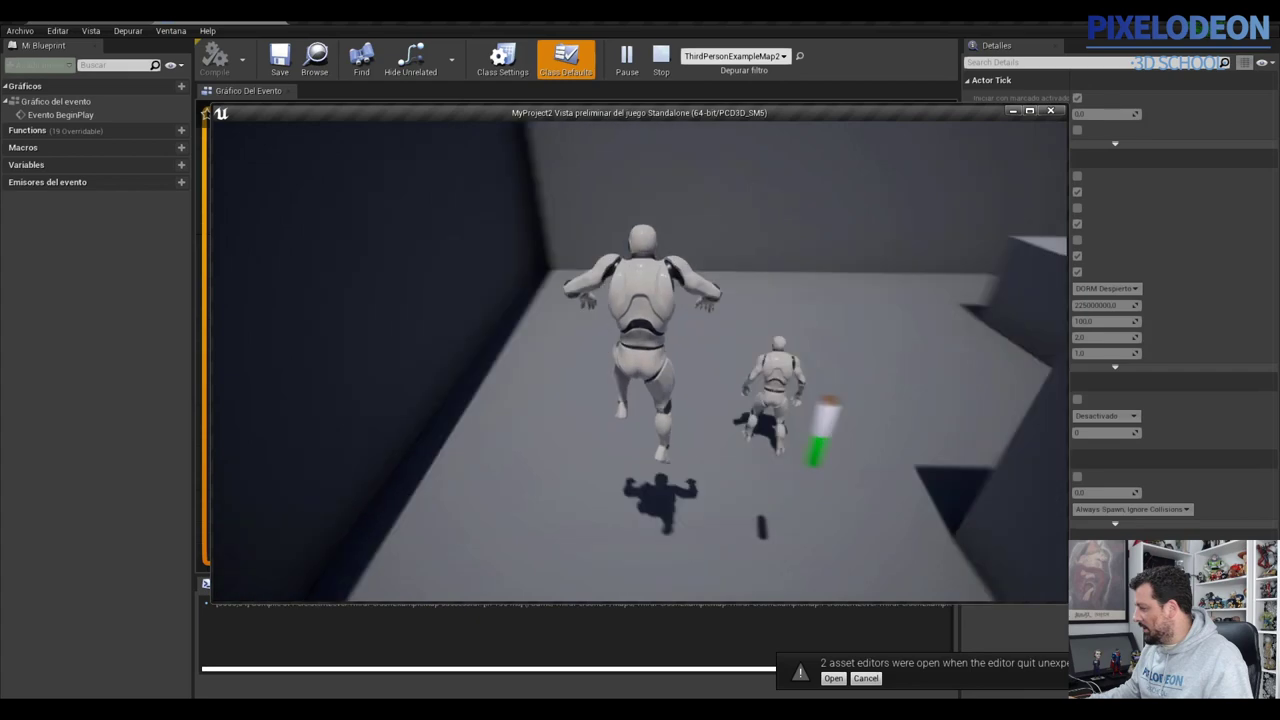
key("Escape")
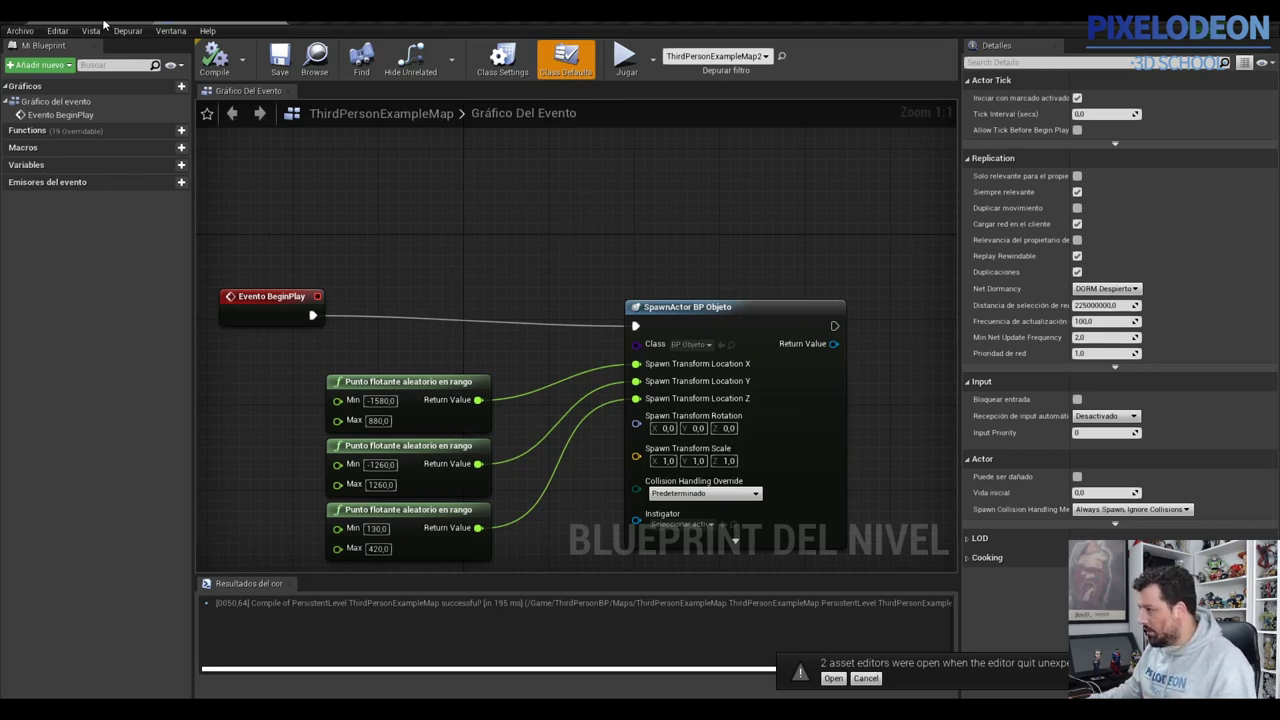
left_click(150, 20)
double_click(24, 600)
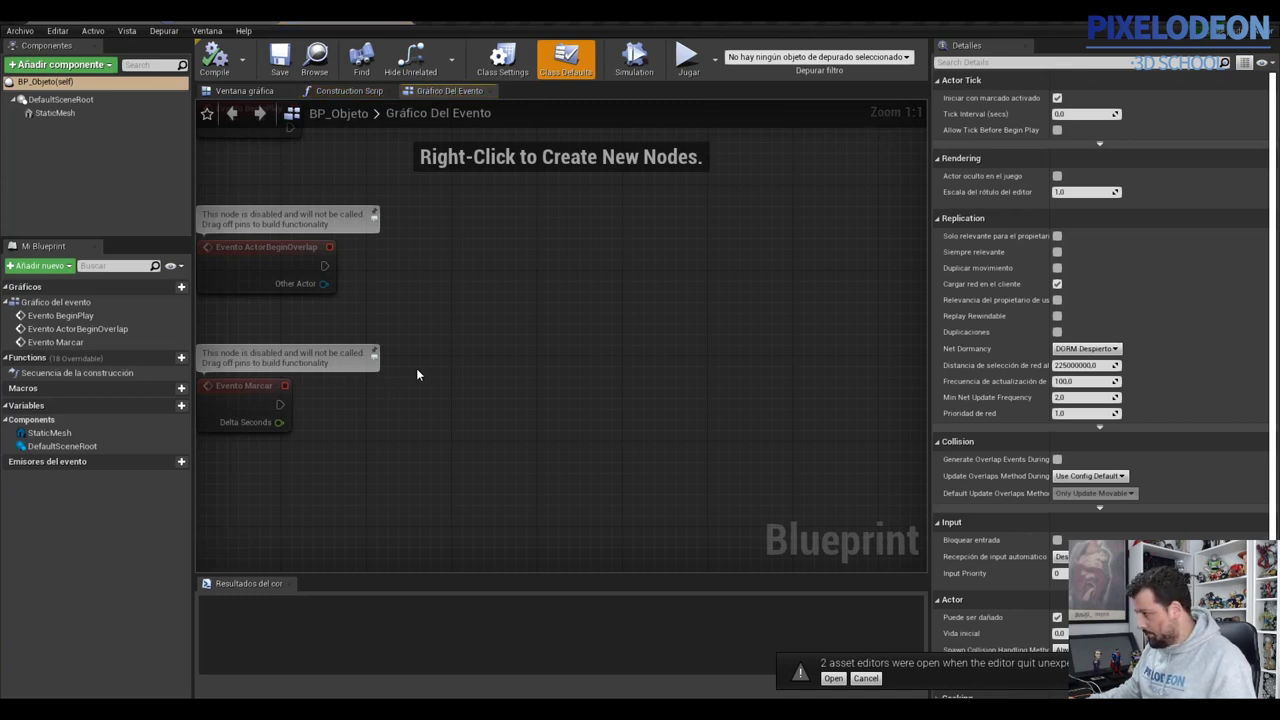
left_click(55, 113)
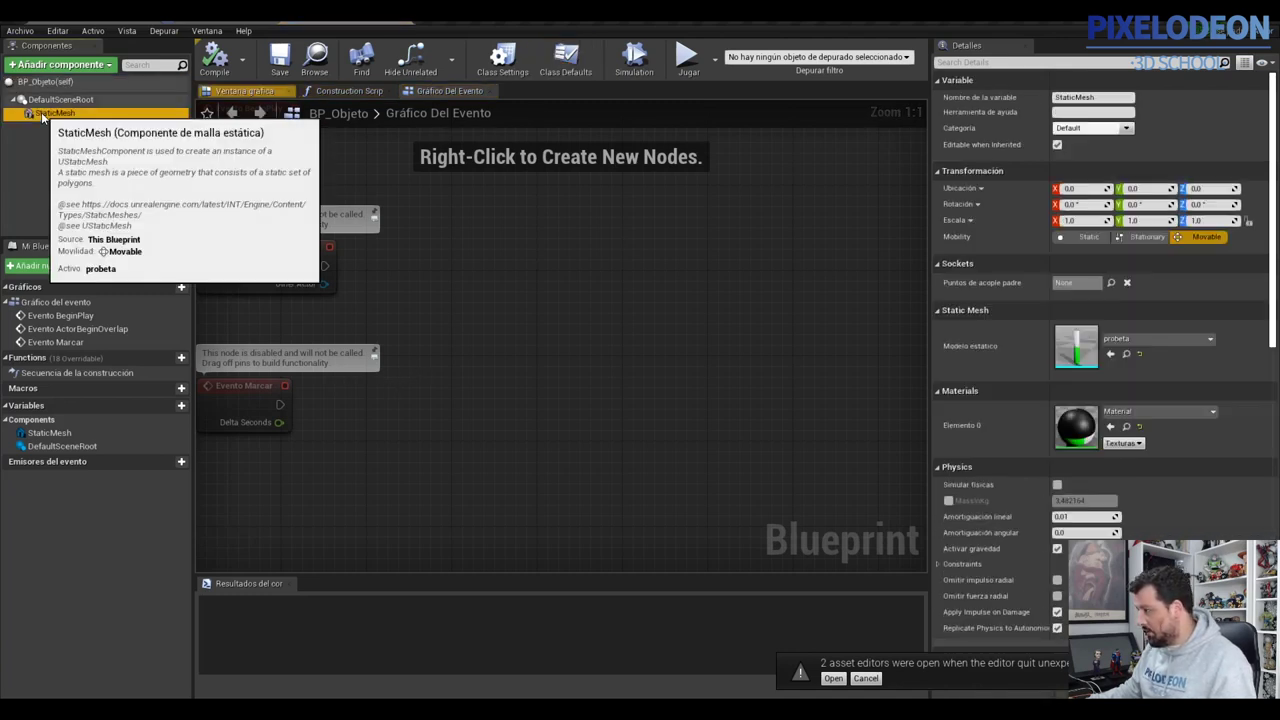
scroll(1055, 504, "down", 5)
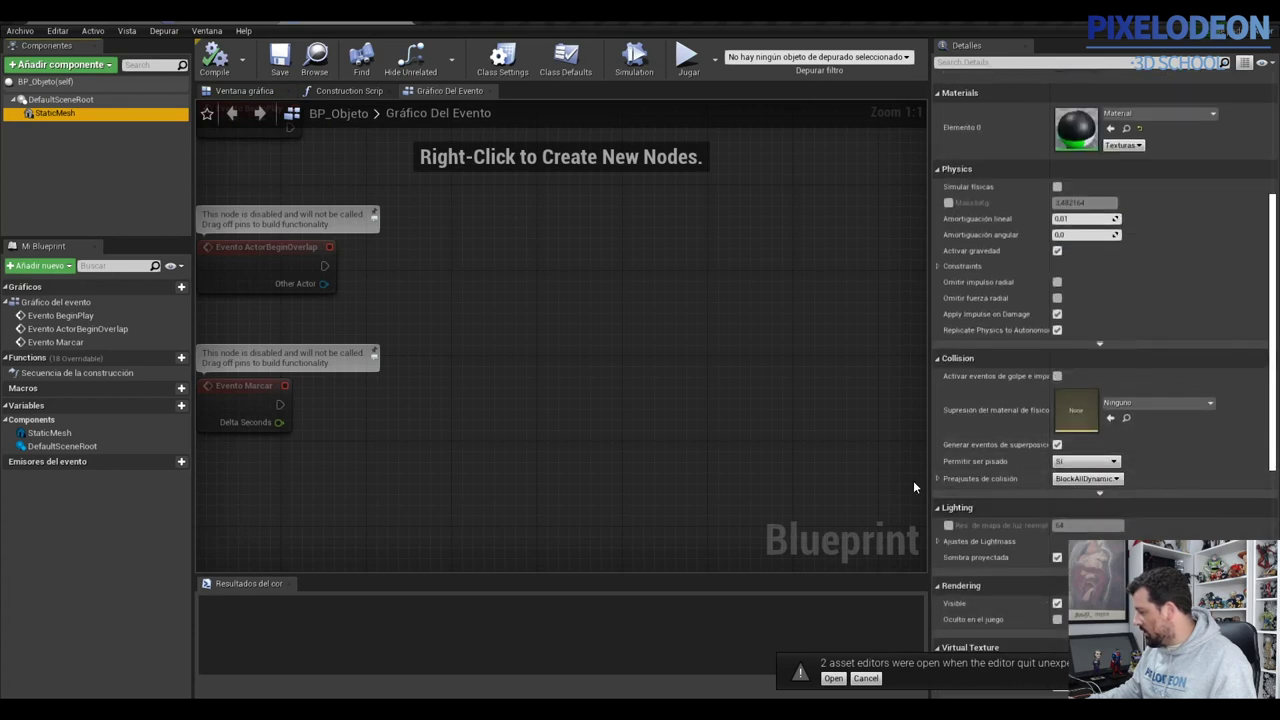
left_click(1088, 479)
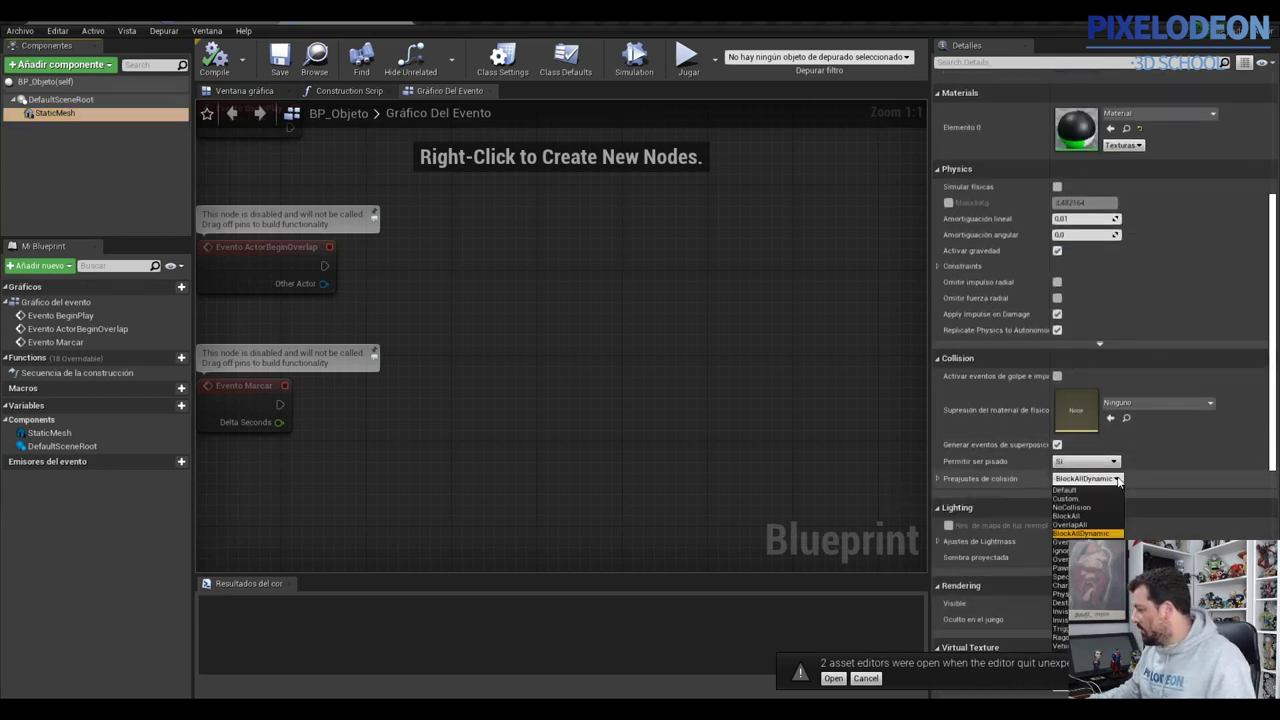
left_click(1075, 526)
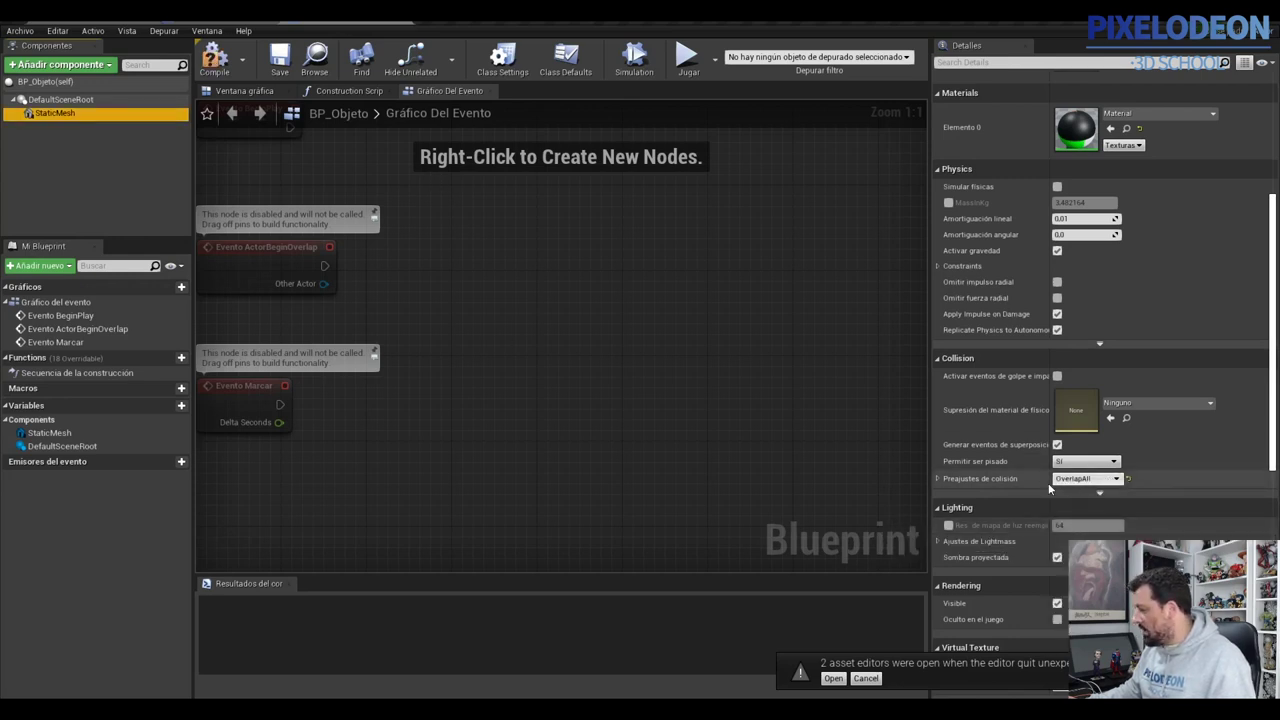
left_click(214, 58)
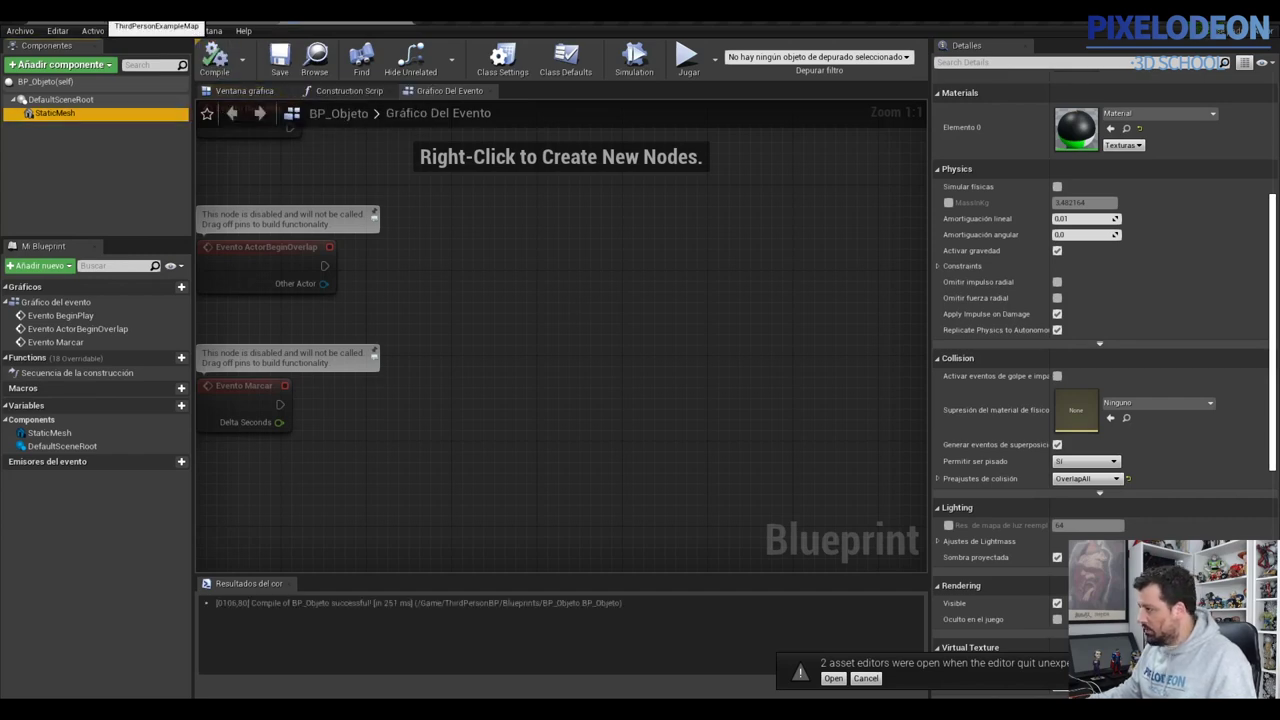
left_click(688, 58)
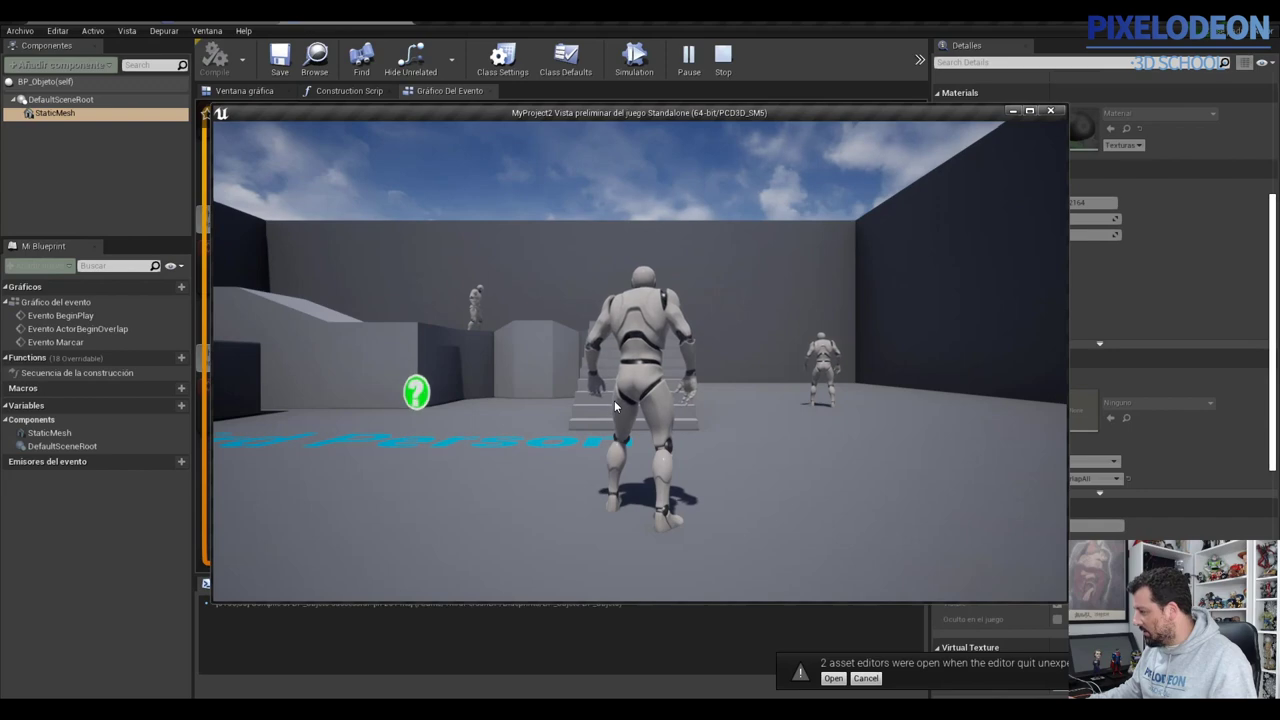
key("w")
key("w")
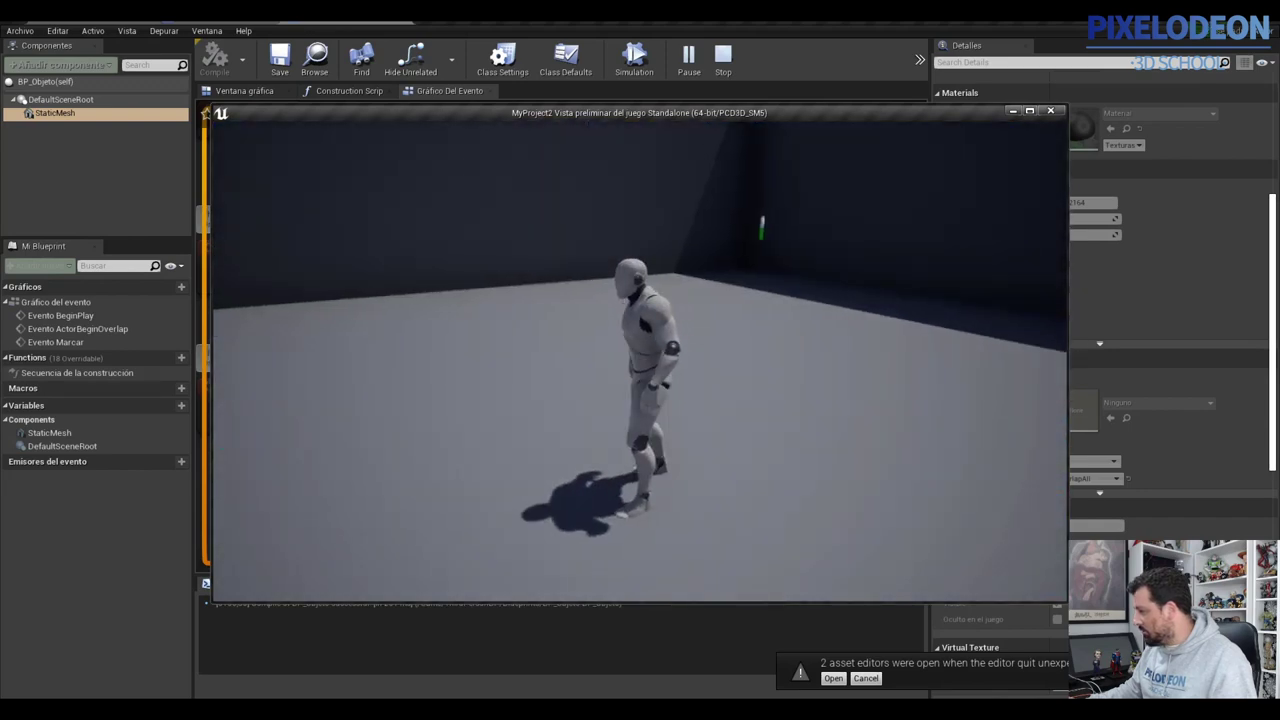
key("w")
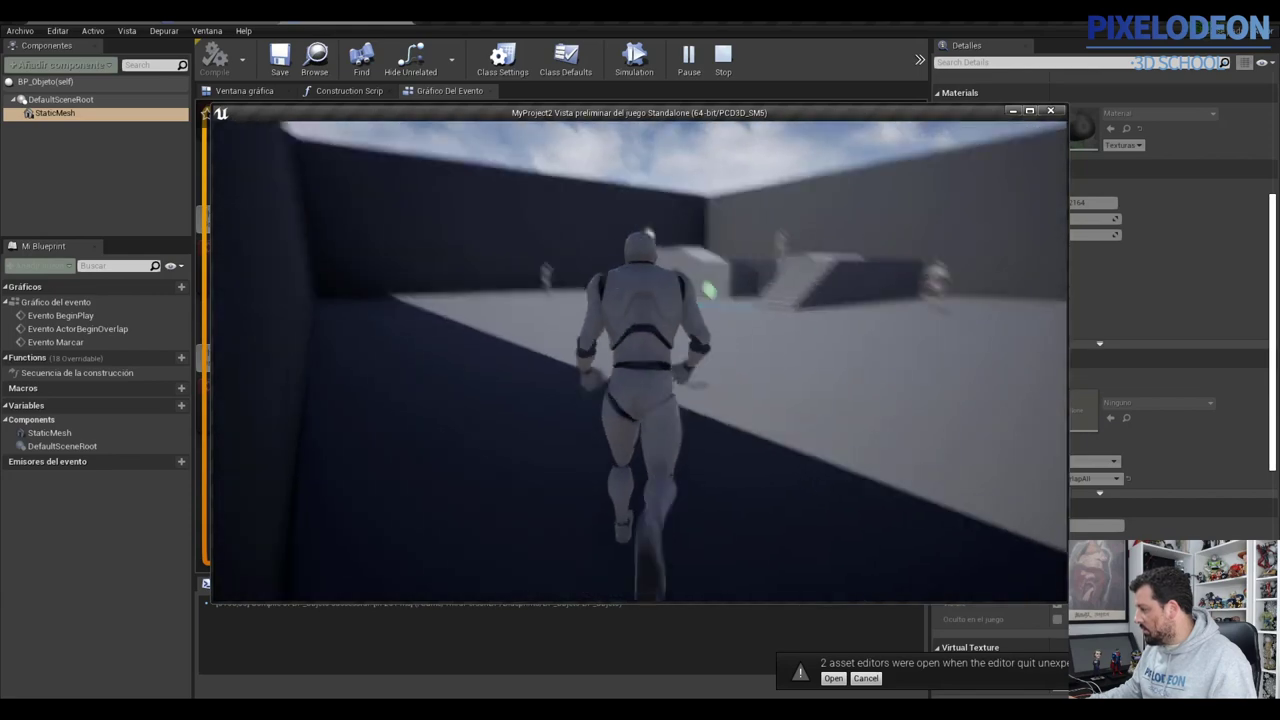
key("w")
key("w")
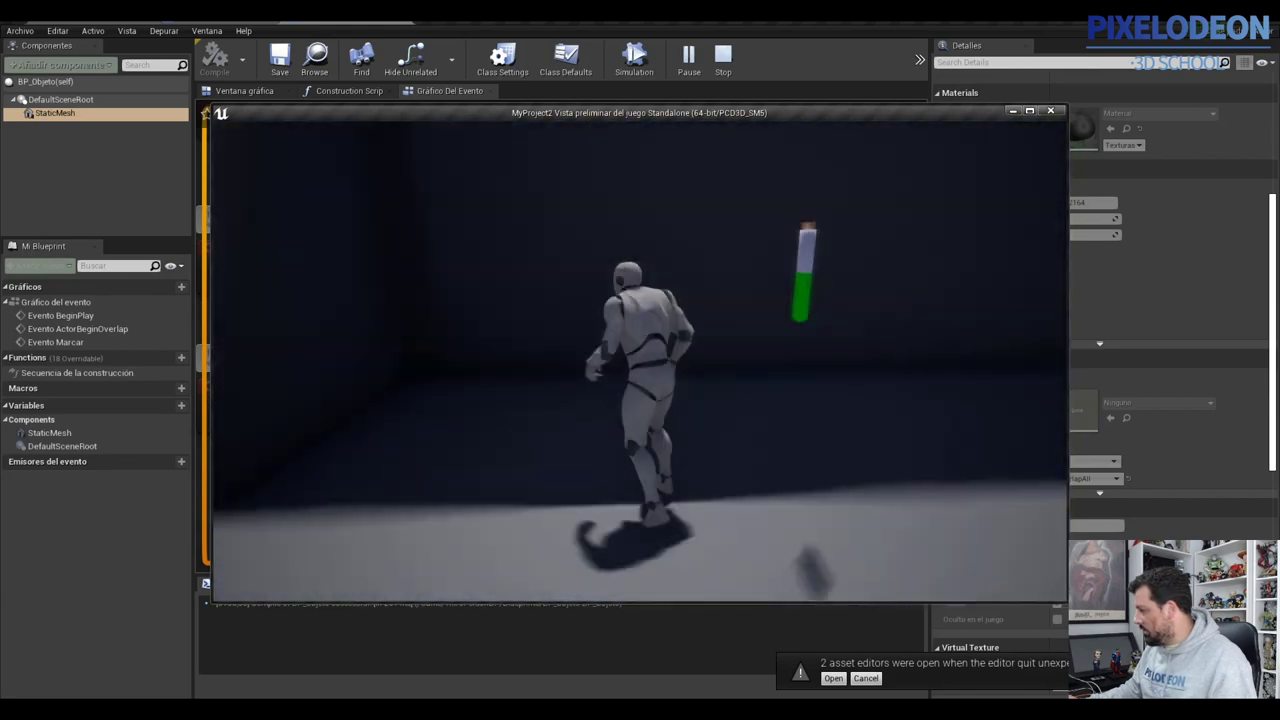
key("w")
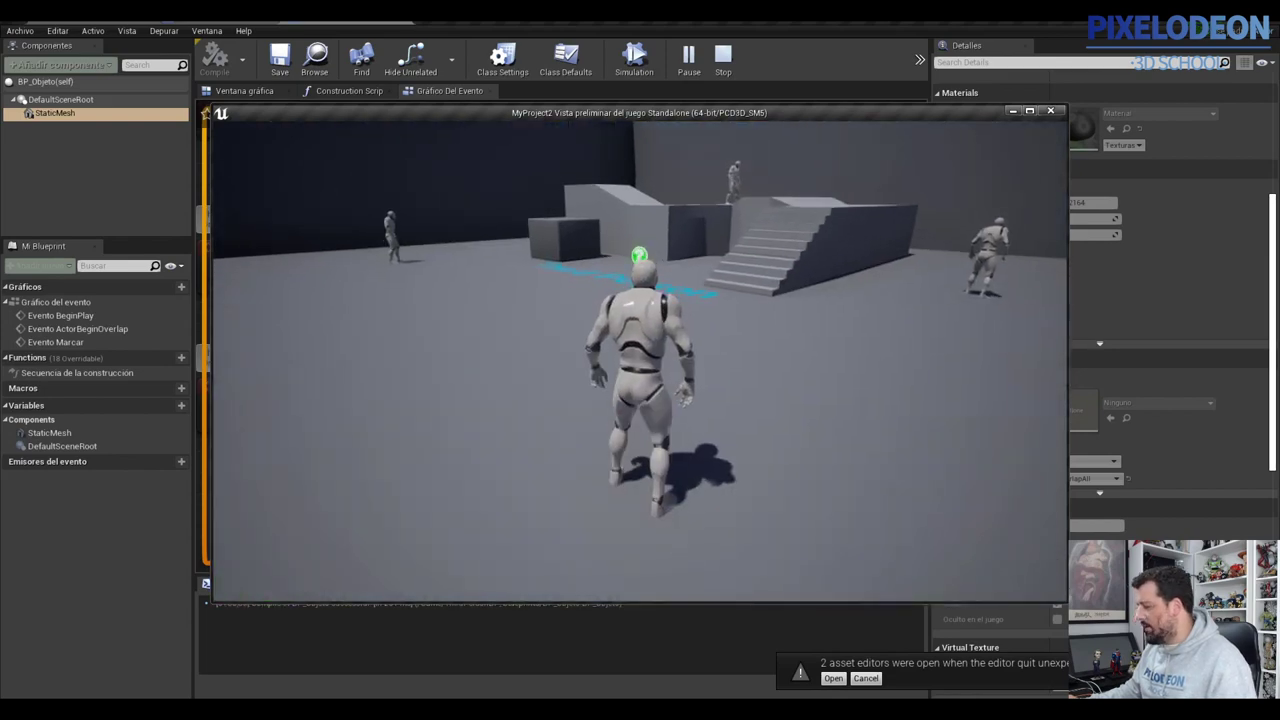
key("Escape")
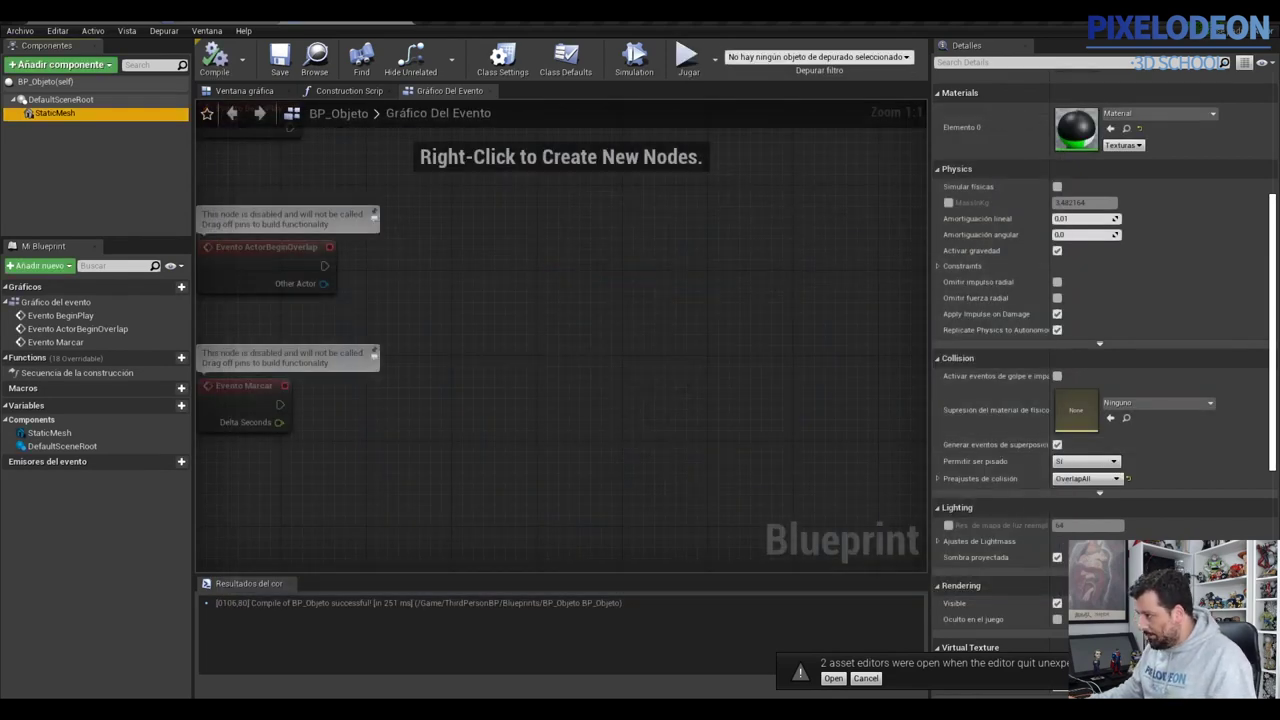
In the Level Blueprint's event graph, add a For Loop node via the 'forloop' search.
left_click(340, 26)
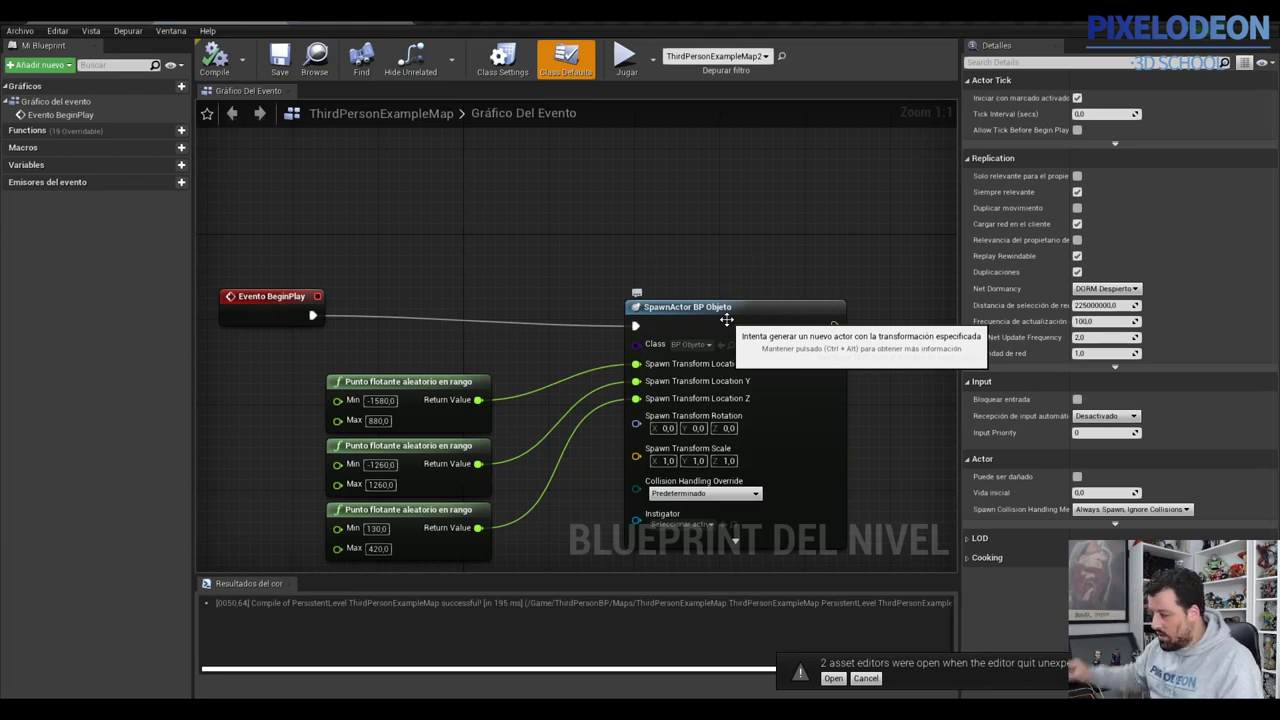
right_click(417, 222)
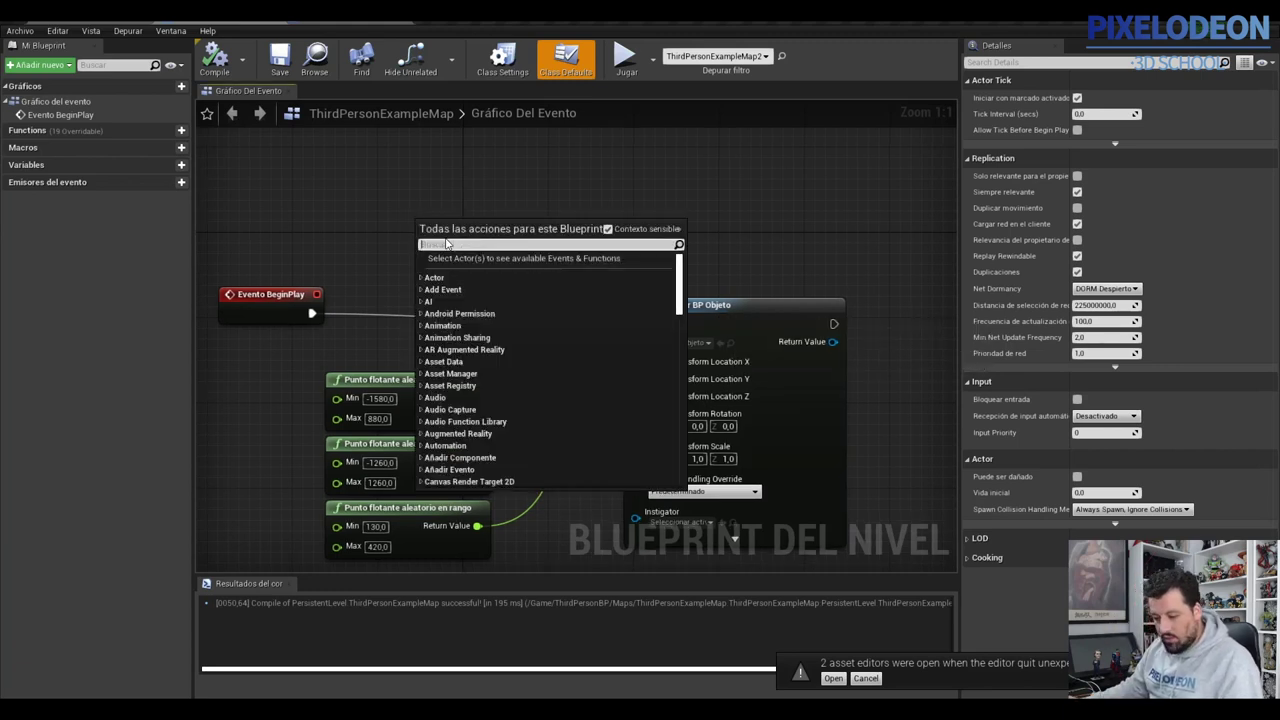
type("FORLL")
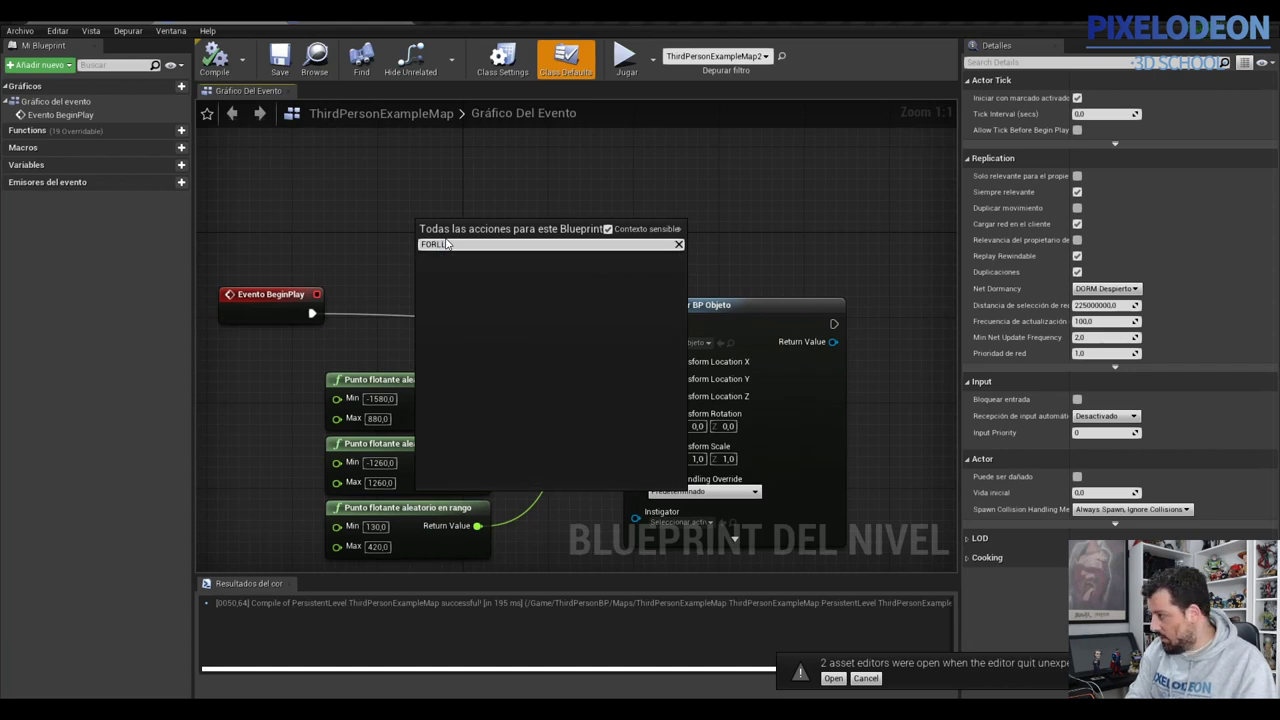
key("BackSpace")
key("BackSpace")
key("BackSpace")
key("BackSpace")
key("BackSpace")
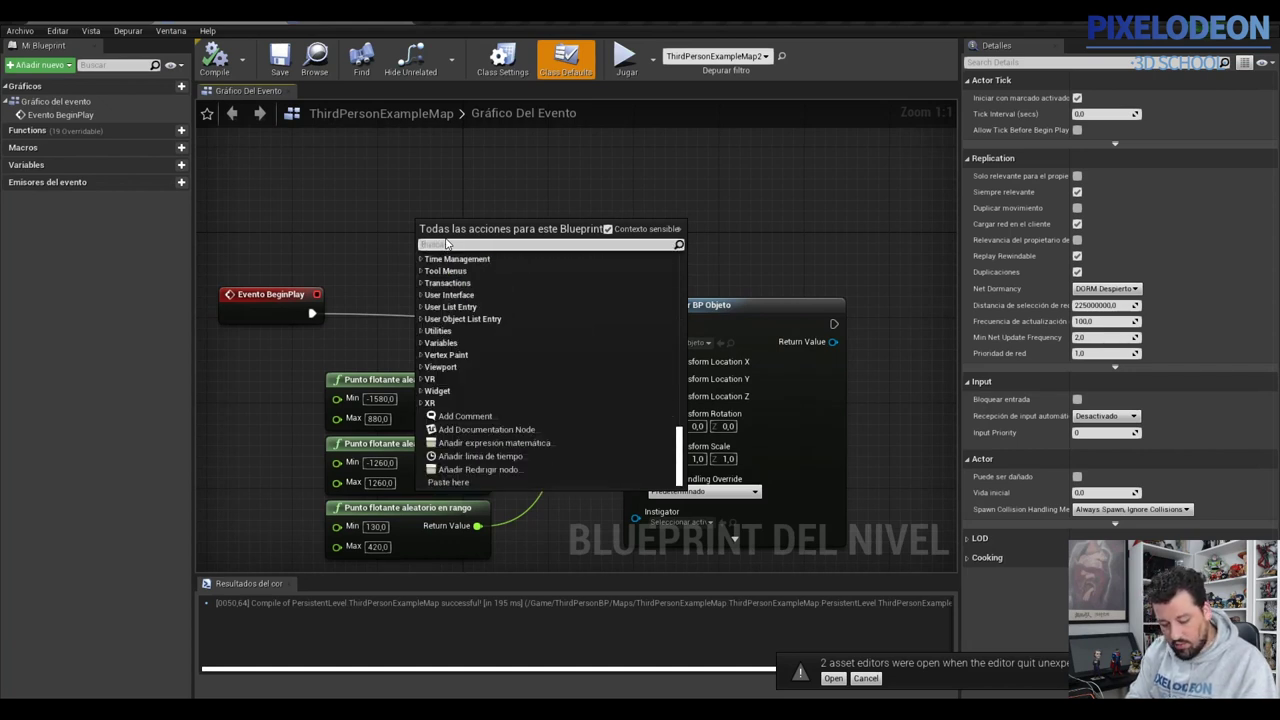
type("foorl")
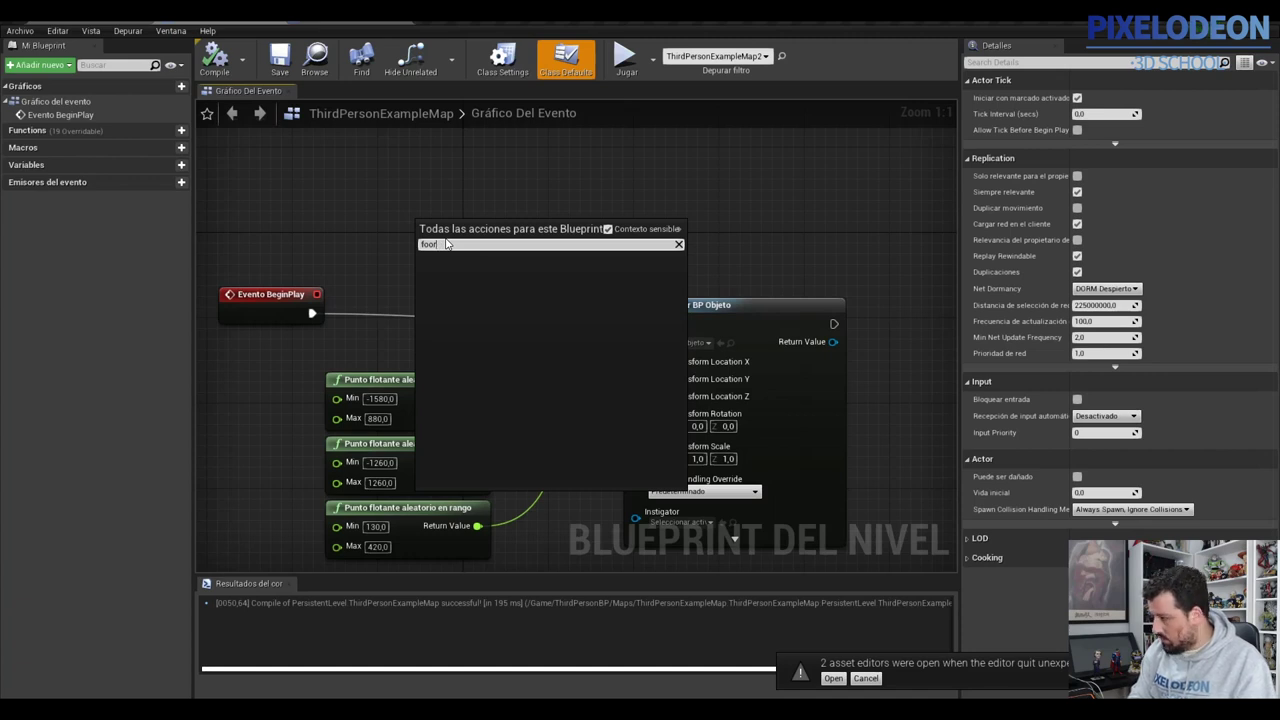
key("BackSpace")
key("BackSpace")
key("BackSpace")
type("rlo")
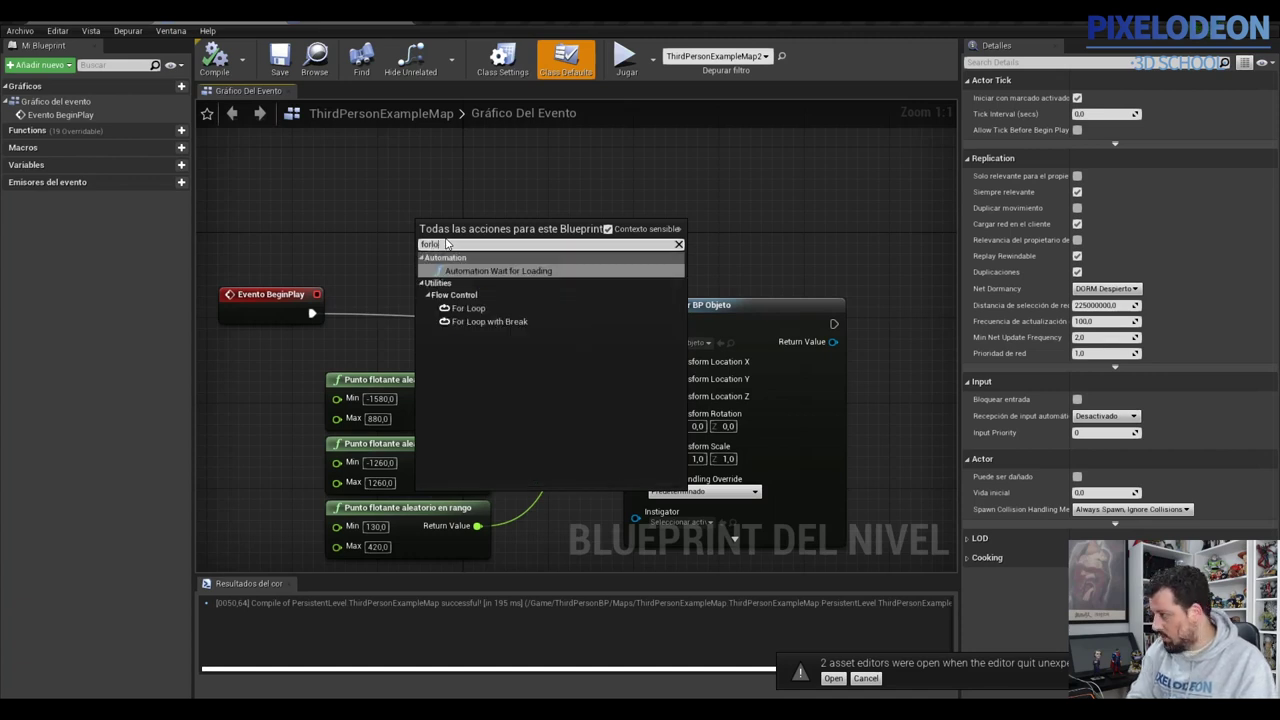
type("op")
left_click(470, 283)
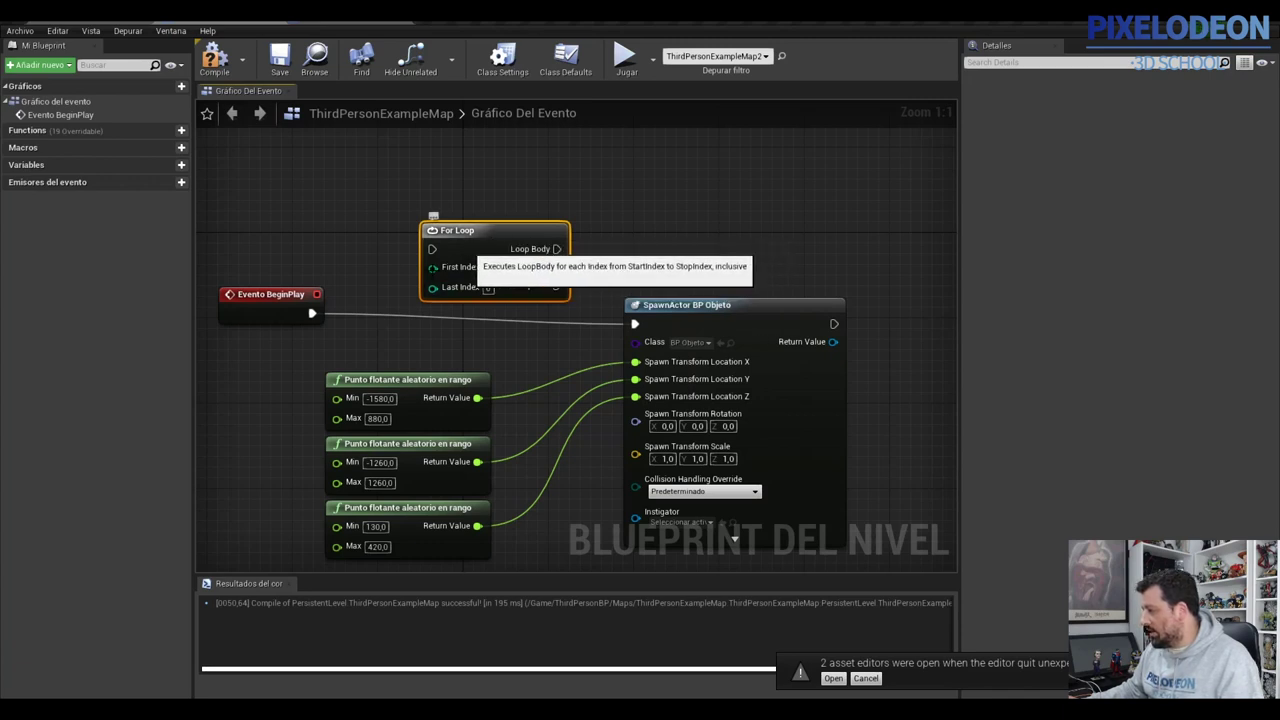
Wire BeginPlay → For Loop → SpawnActor, set Last Index to 9, and compile.
left_click_drag(481, 241, 455, 285)
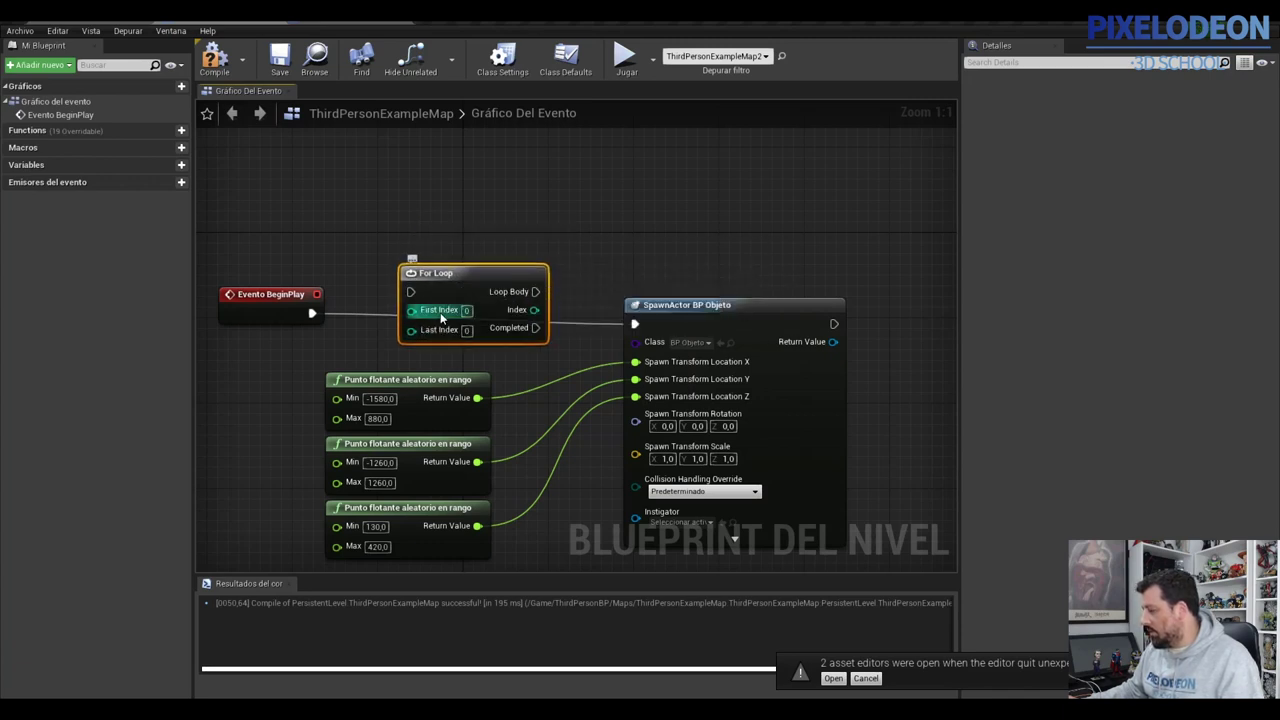
left_click_drag(312, 313, 411, 291)
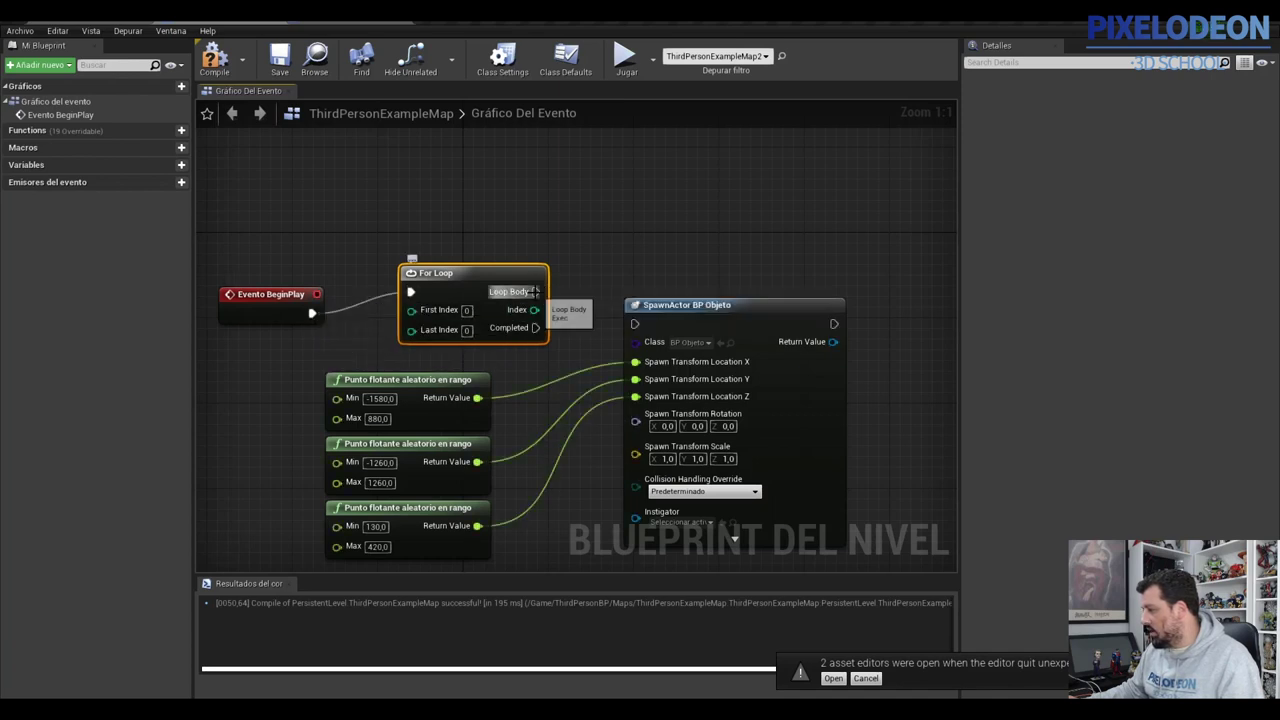
left_click_drag(544, 290, 634, 324)
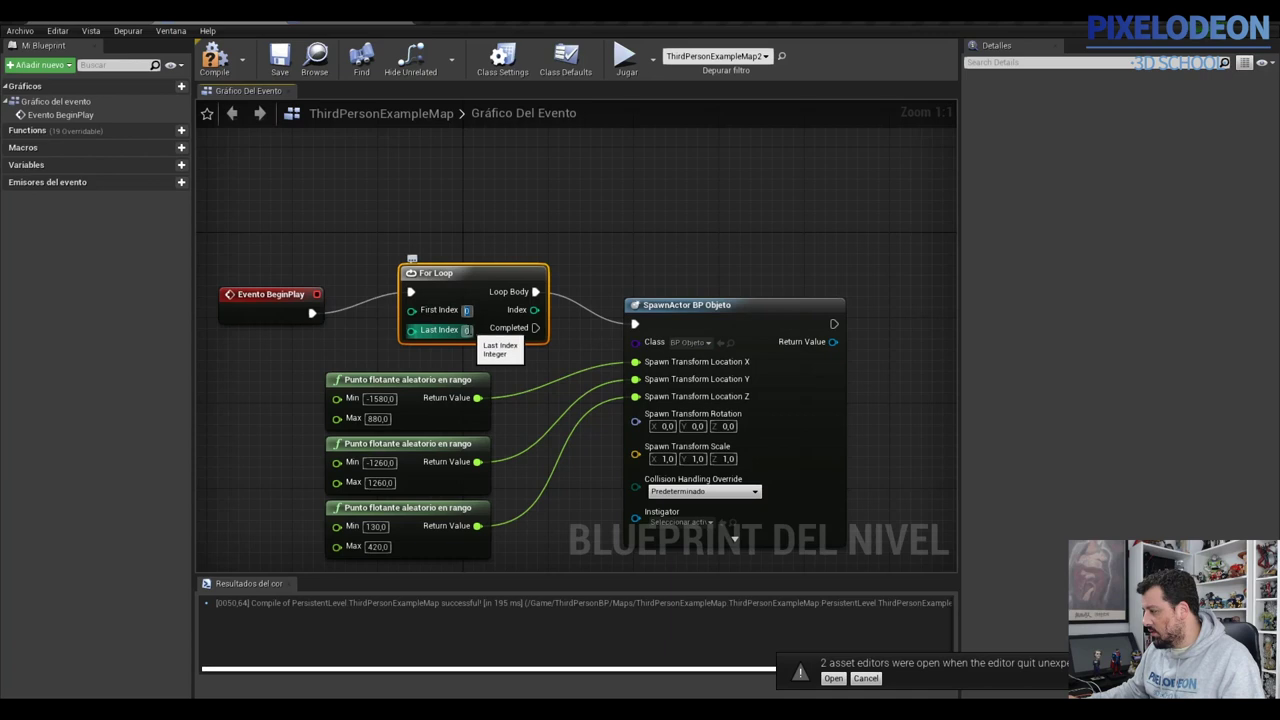
left_click(468, 331)
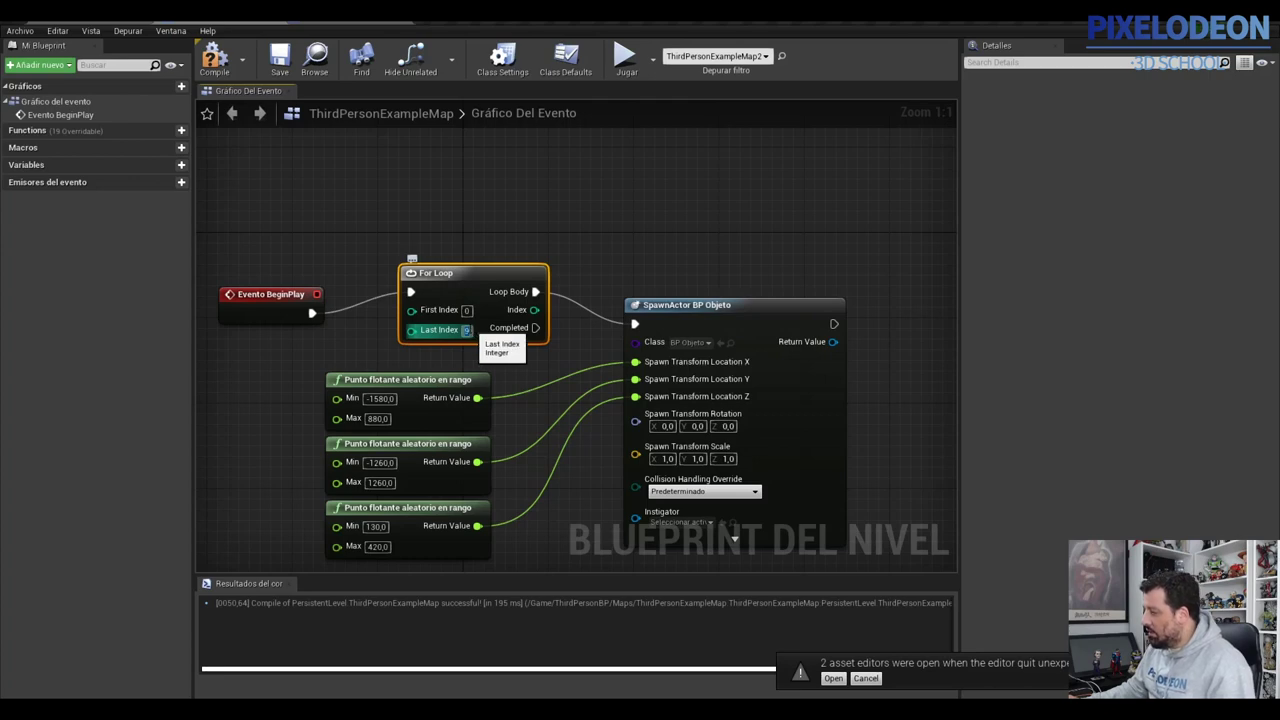
type("9")
left_click(227, 66)
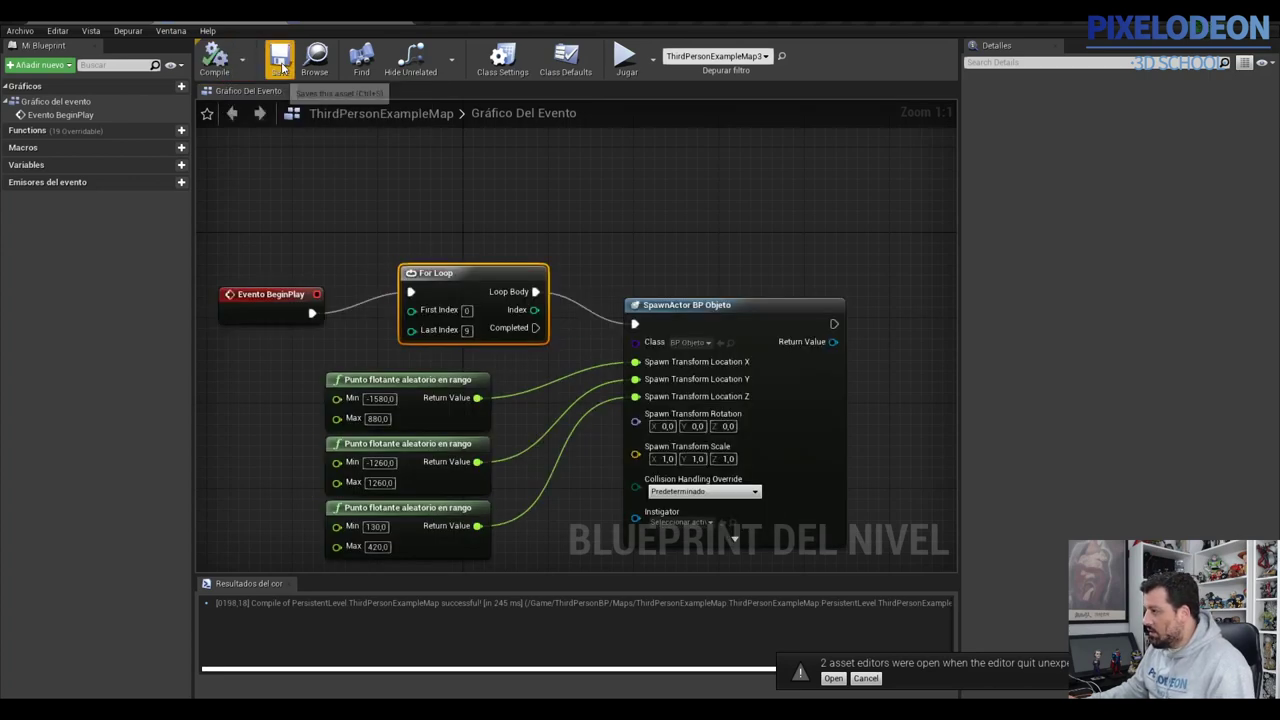
left_click(624, 58)
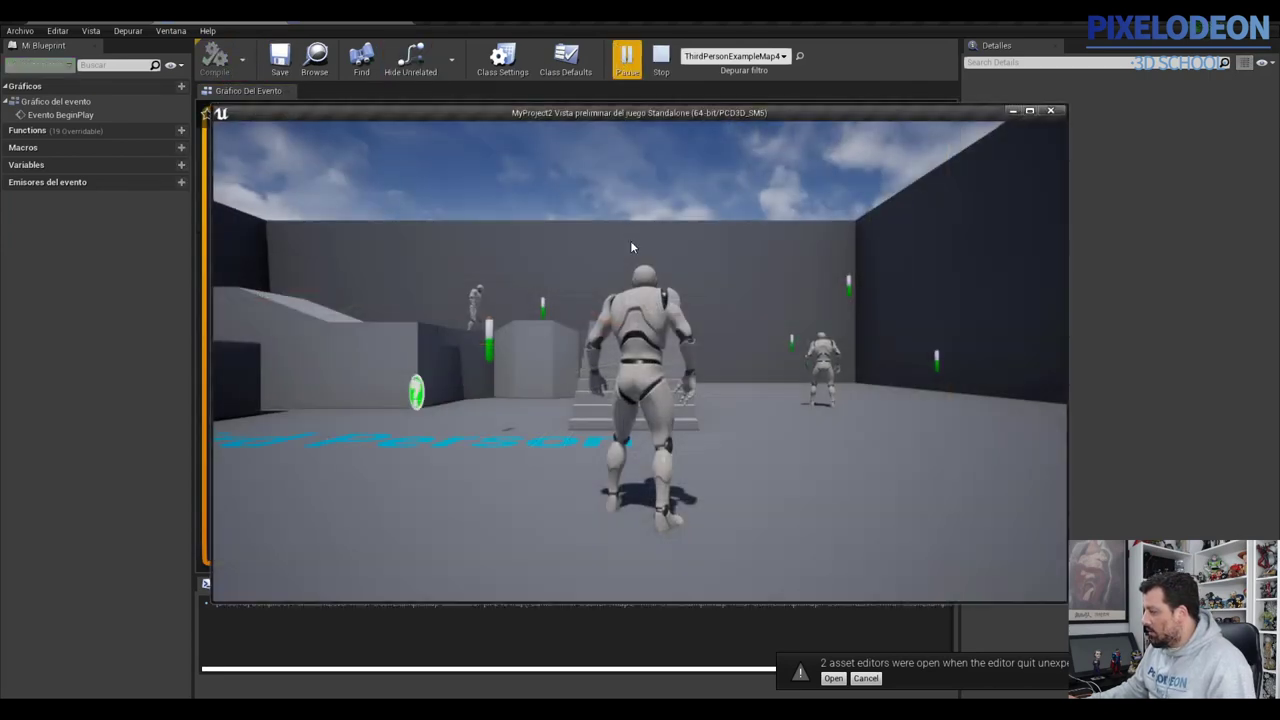
key("w")
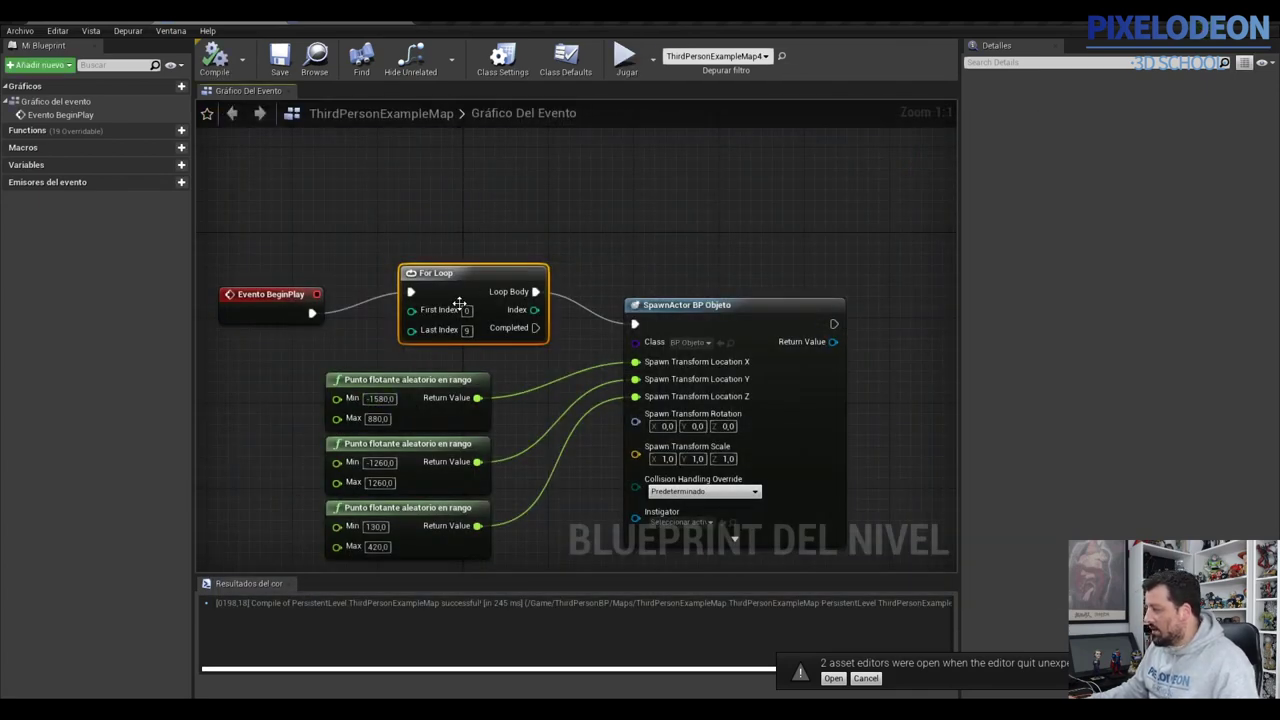
scroll(527, 250, "down", 2)
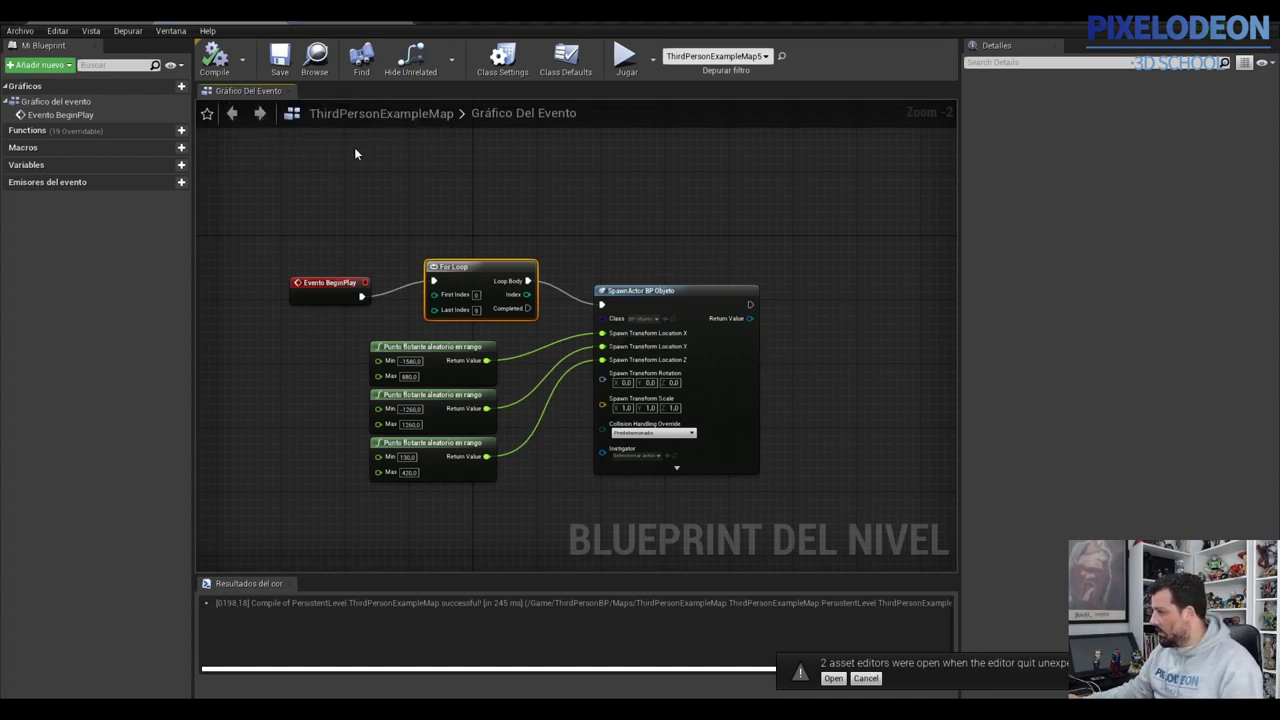
In BP_Objeto, widen the Details panel and add the StaticMesh 'En componente comenzar superposición' event.
left_click(355, 21)
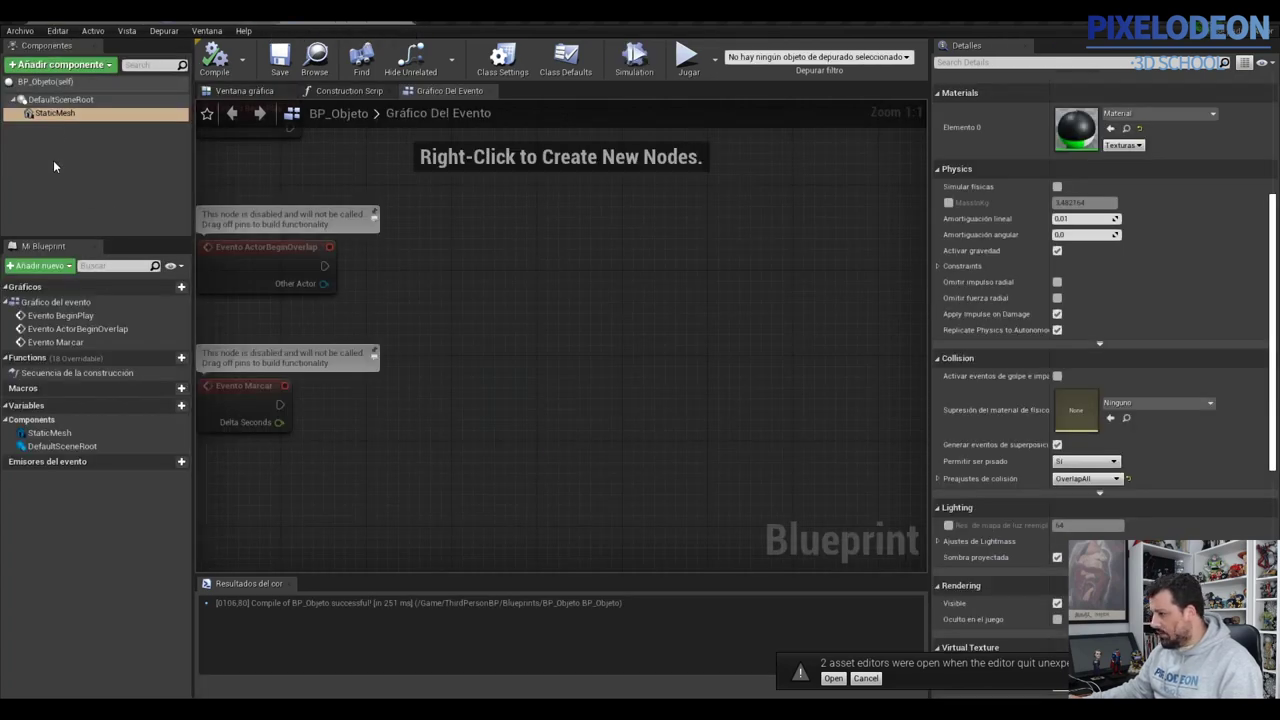
scroll(1133, 427, "down", 3)
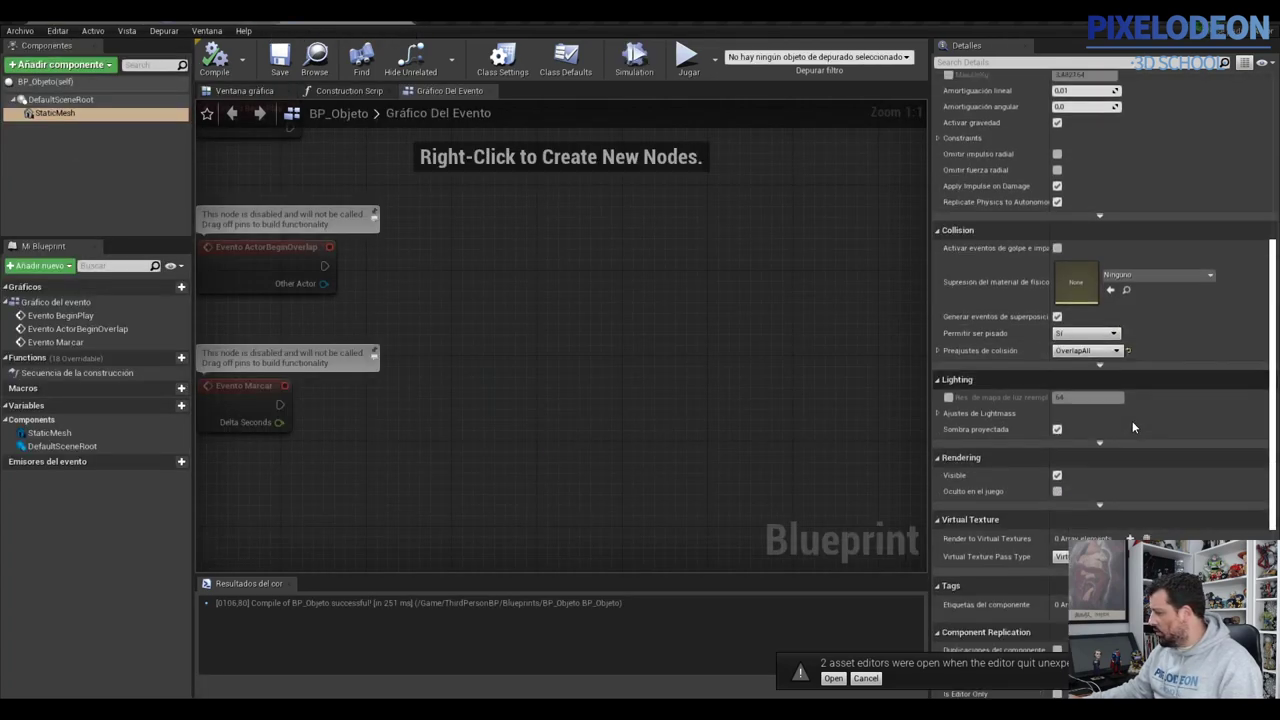
scroll(1133, 422, "down", 5)
scroll(1135, 417, "down", 4)
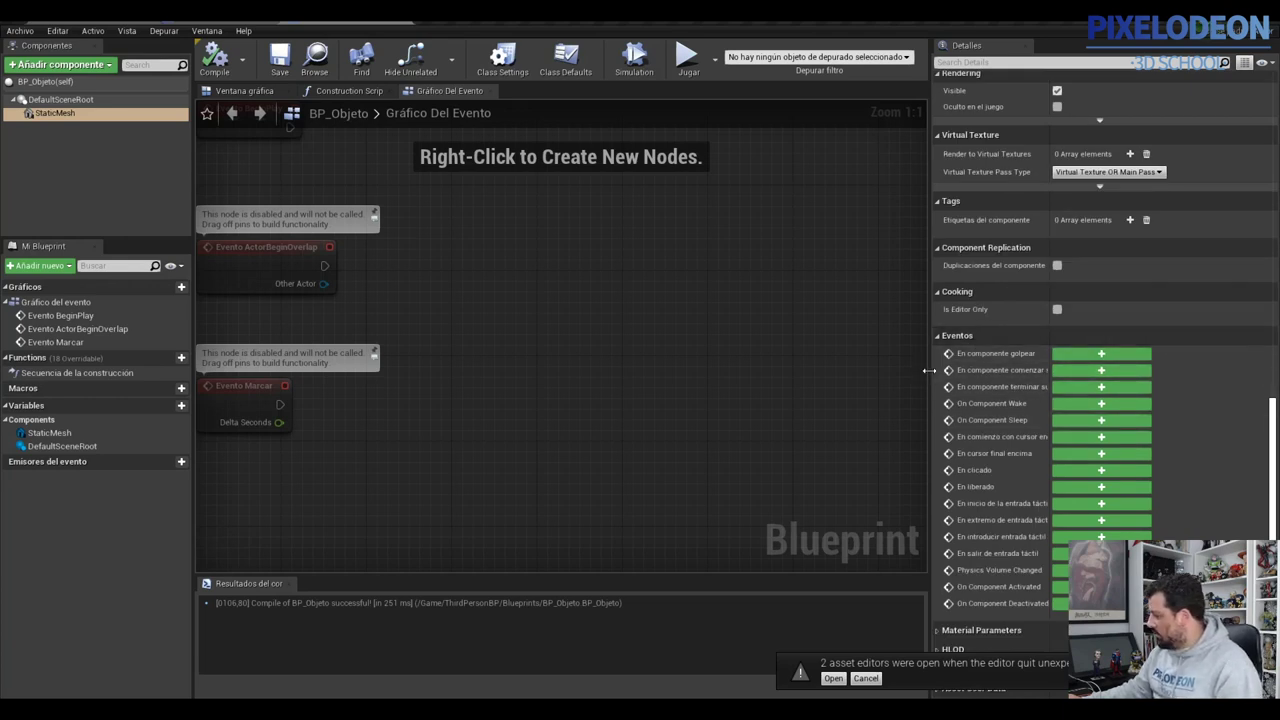
mouse_move(930, 372)
left_mouse_down()
mouse_move(810, 352)
mouse_move(842, 365)
left_mouse_up()
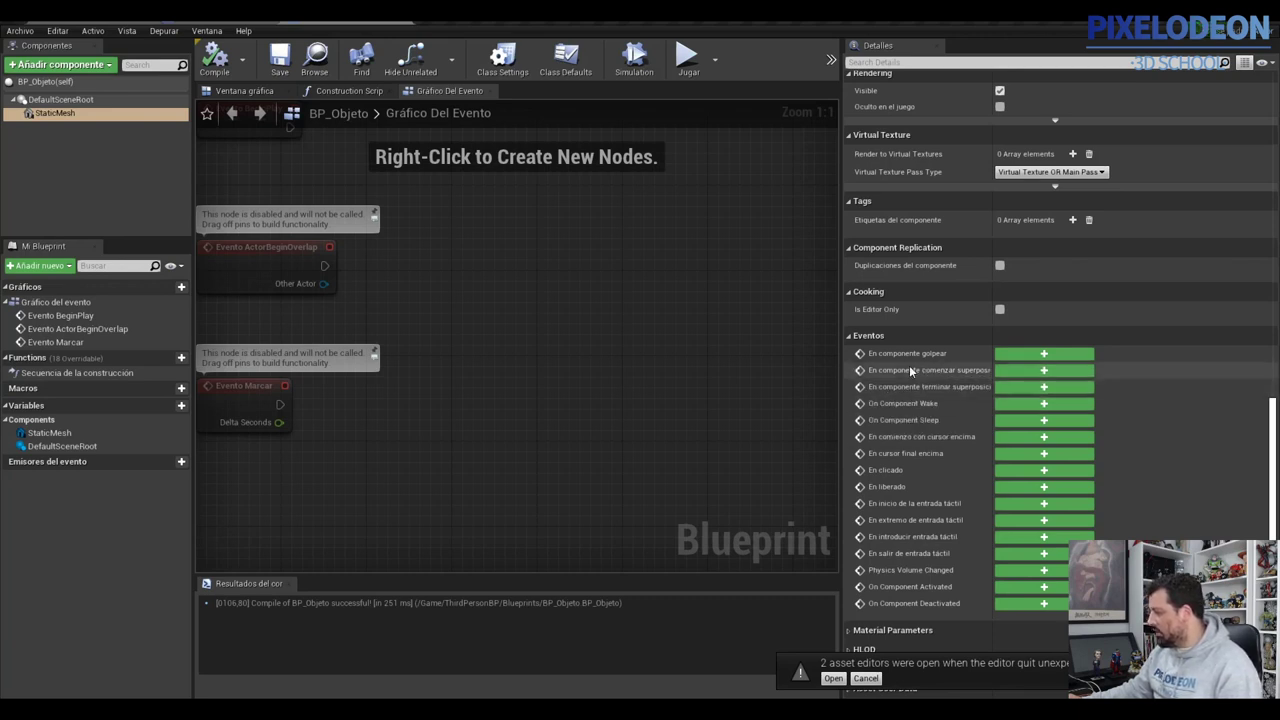
left_click_drag(842, 383, 830, 380)
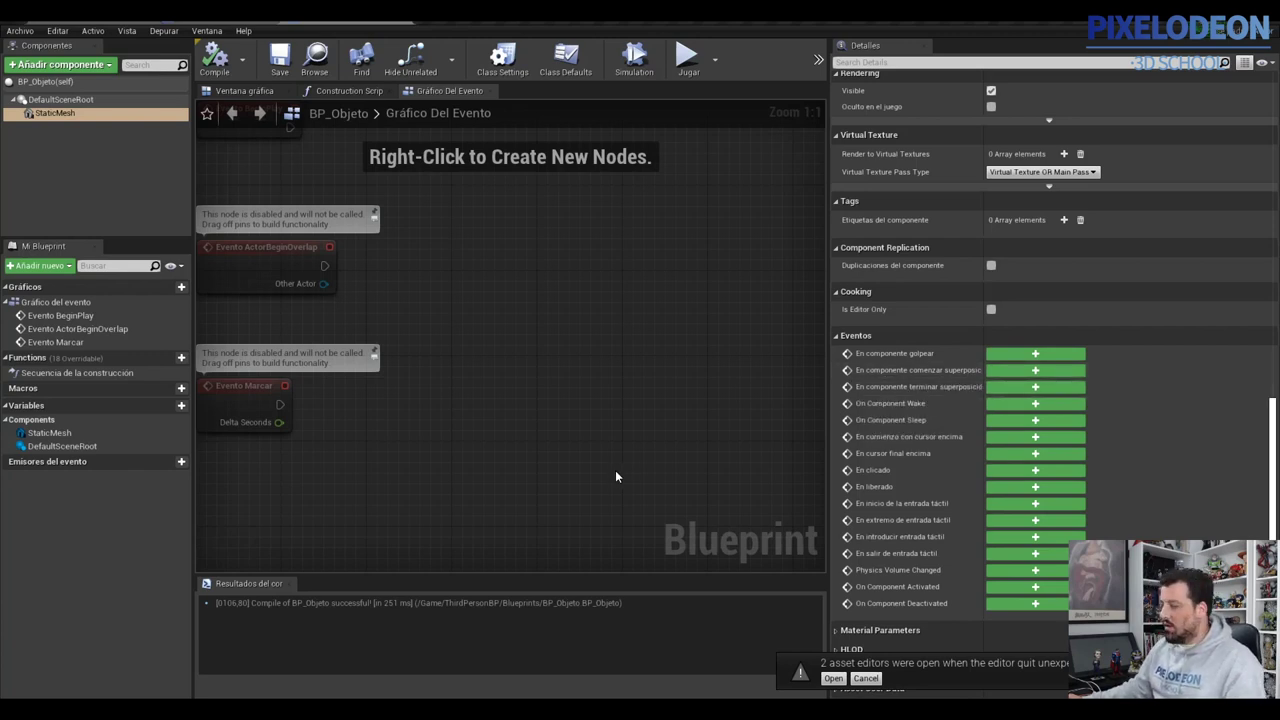
mouse_move(882, 376)
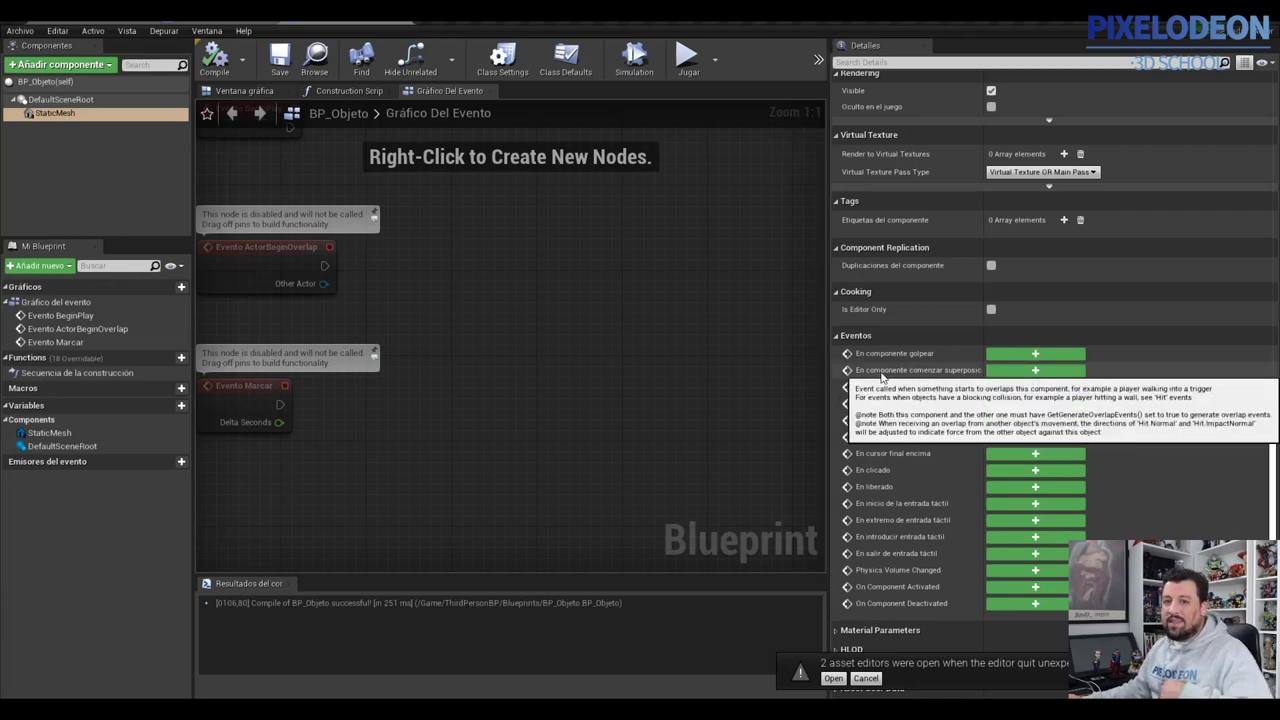
left_click(1035, 370)
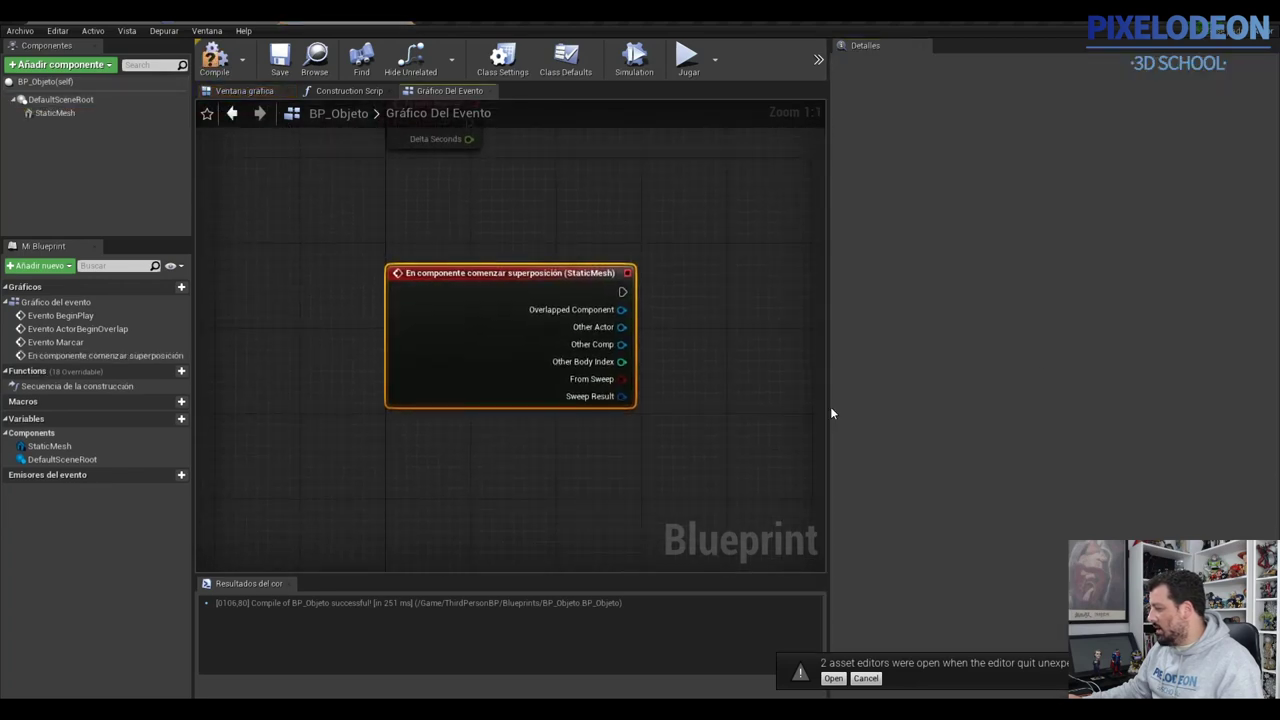
Feed the overlap's Other Actor into a 'Proyectar a ThirdPersonCharacter' cast node and drag from its success output.
left_click_drag(830, 406, 1025, 400)
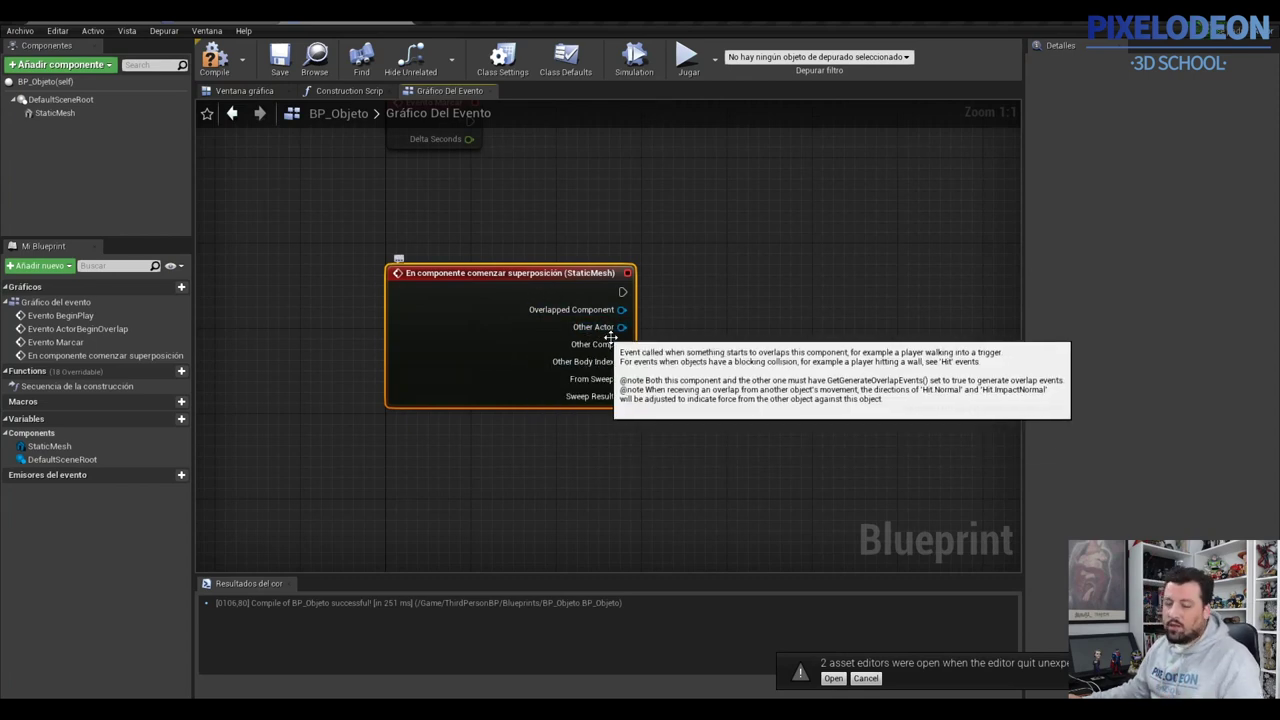
left_click_drag(622, 328, 765, 316)
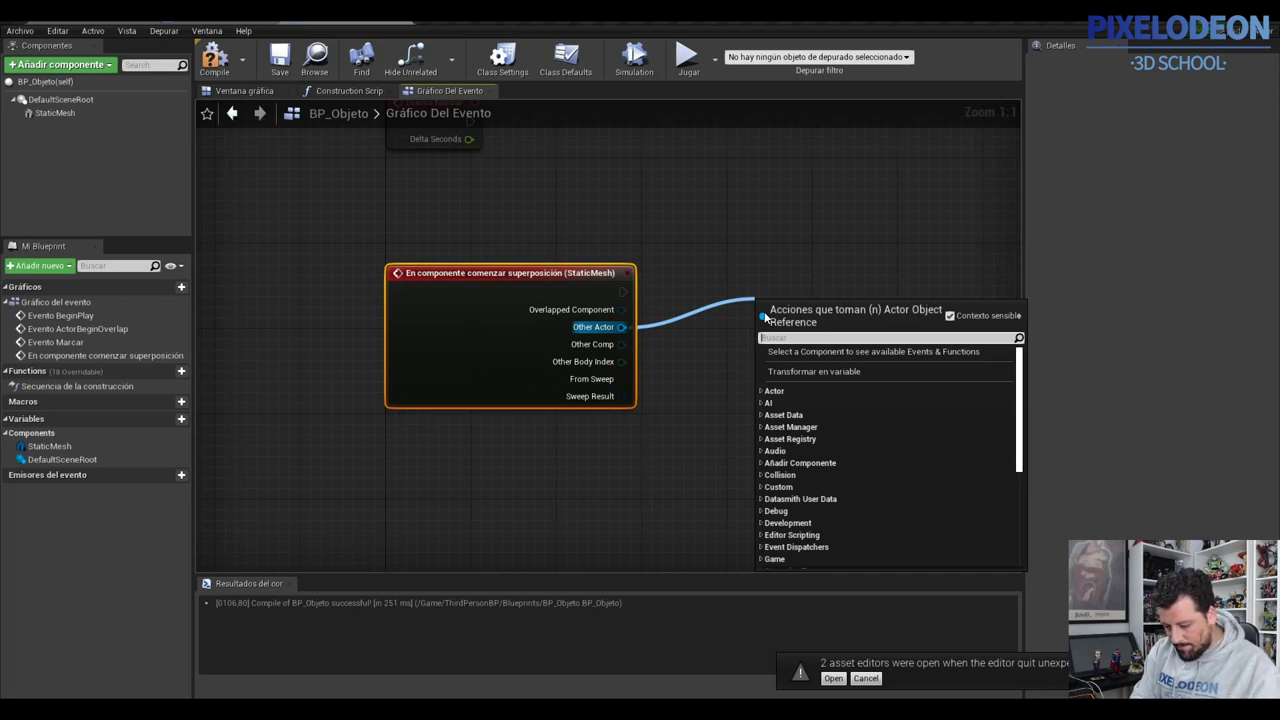
type("cast")
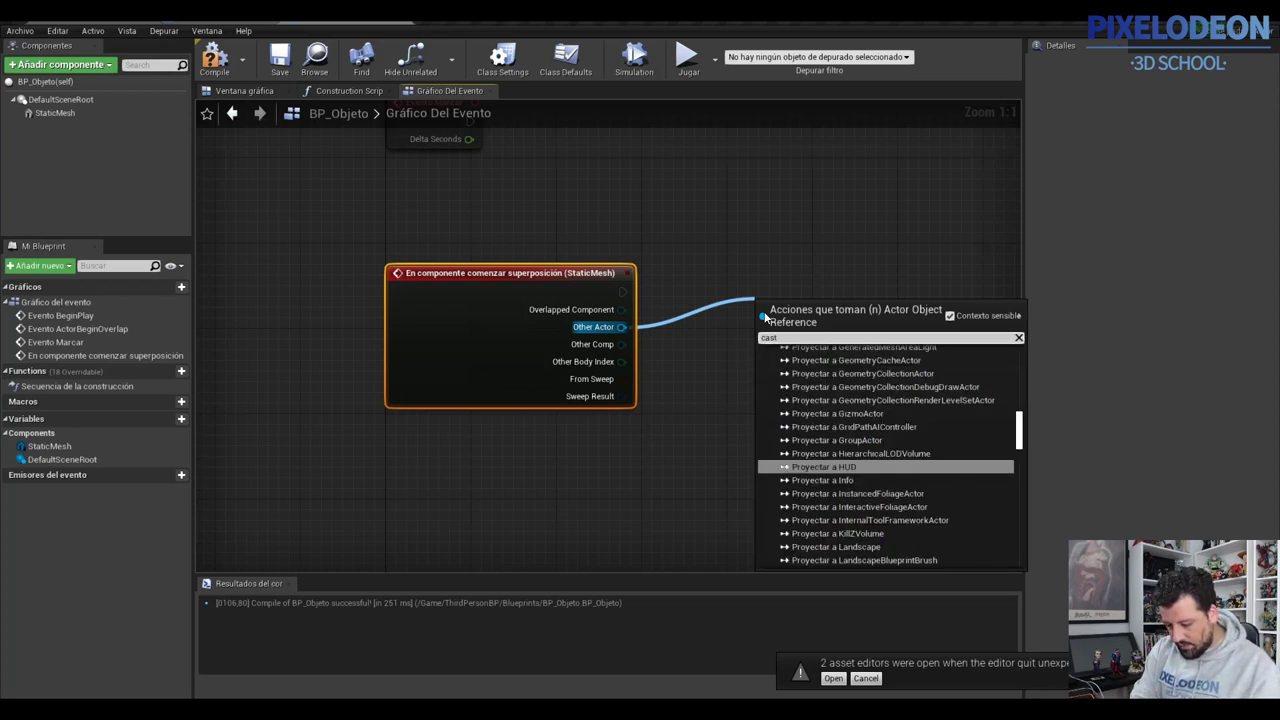
type(" to ")
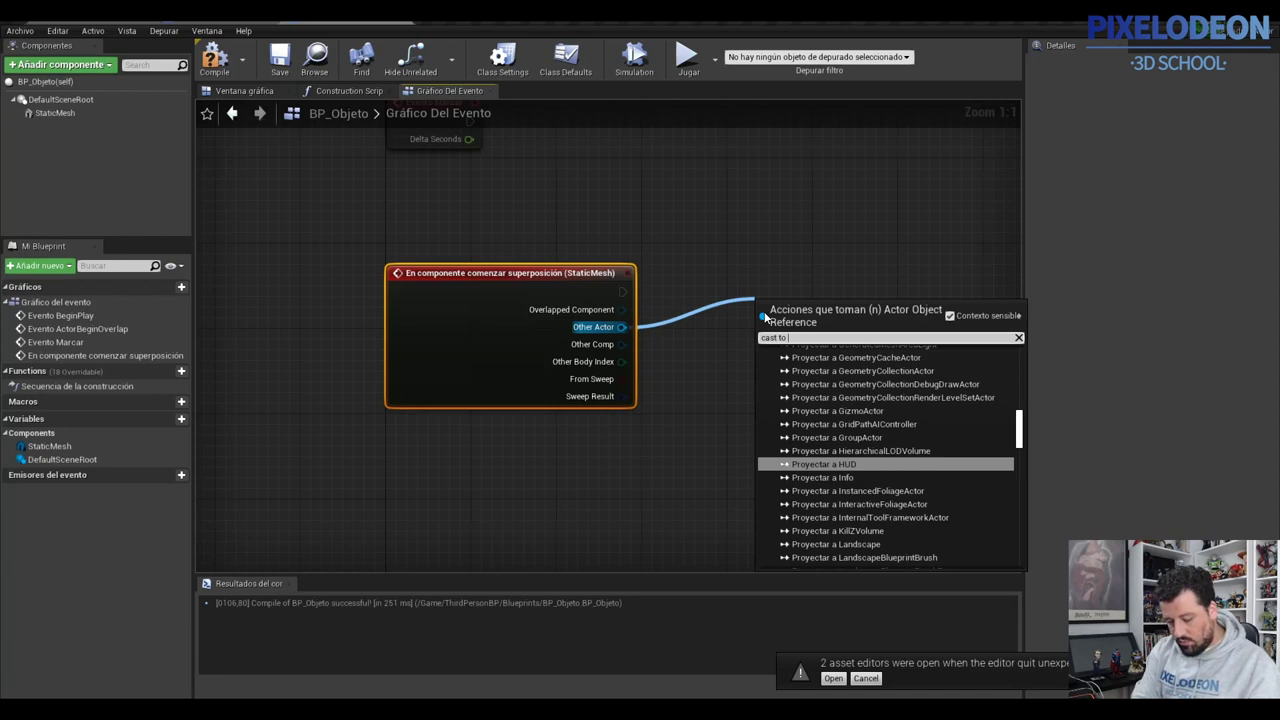
type("thir")
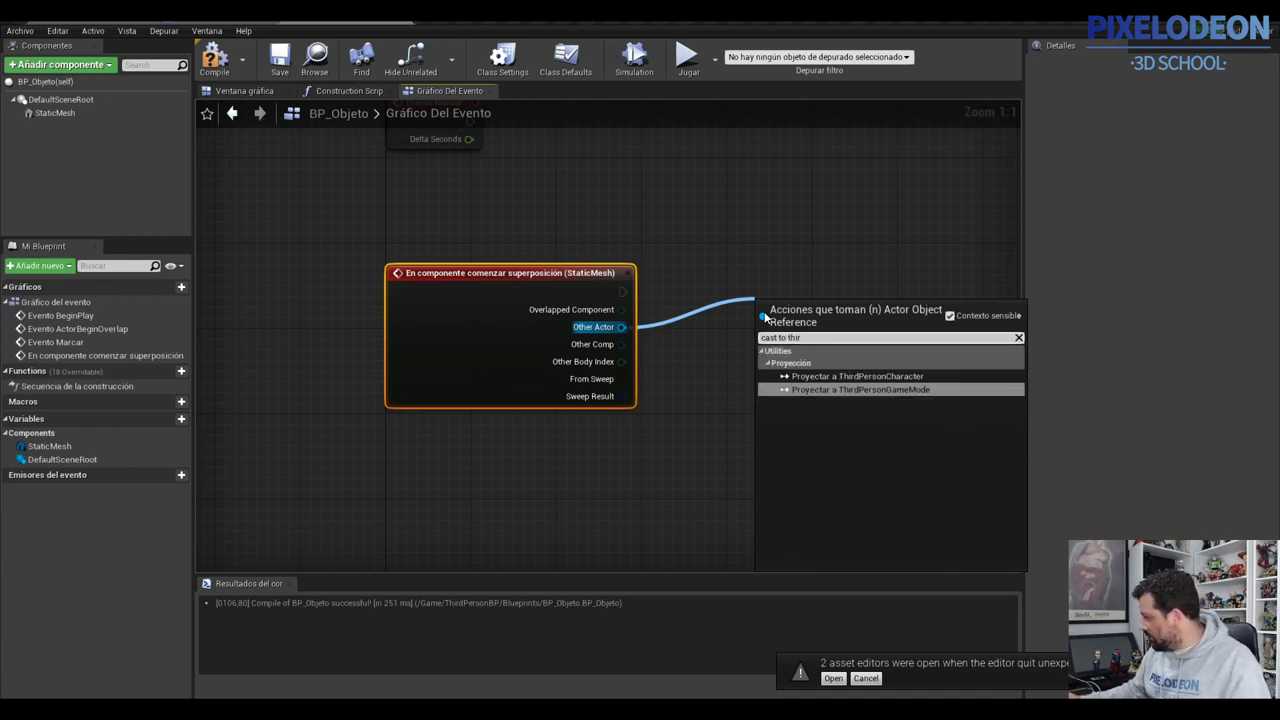
left_click(871, 377)
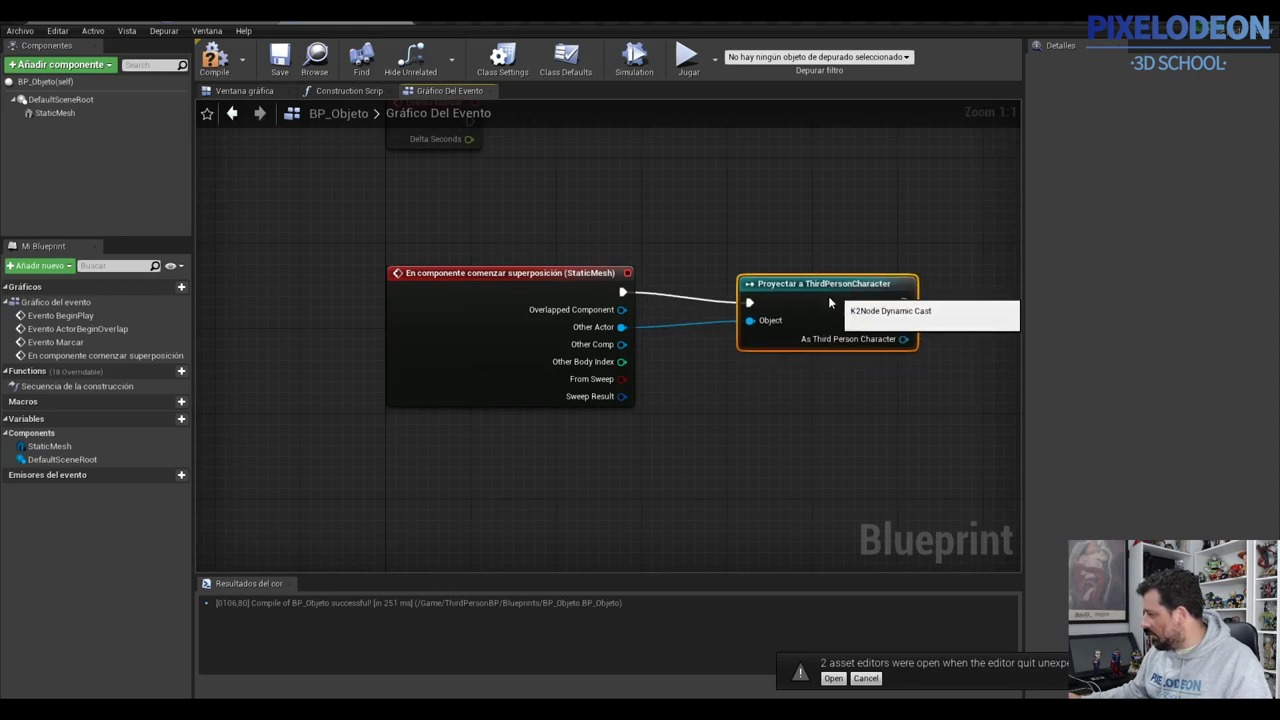
left_click_drag(829, 302, 808, 302)
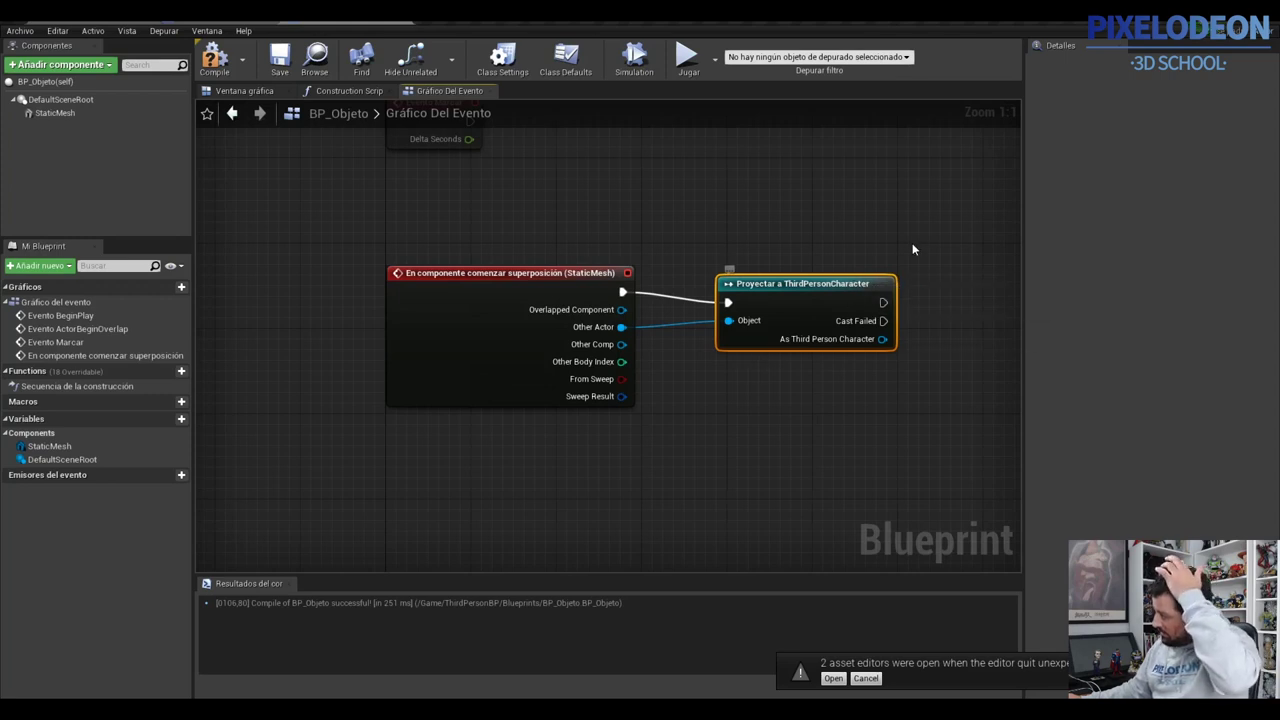
right_click_drag(848, 242, 600, 248)
left_click_drag(636, 308, 760, 308)
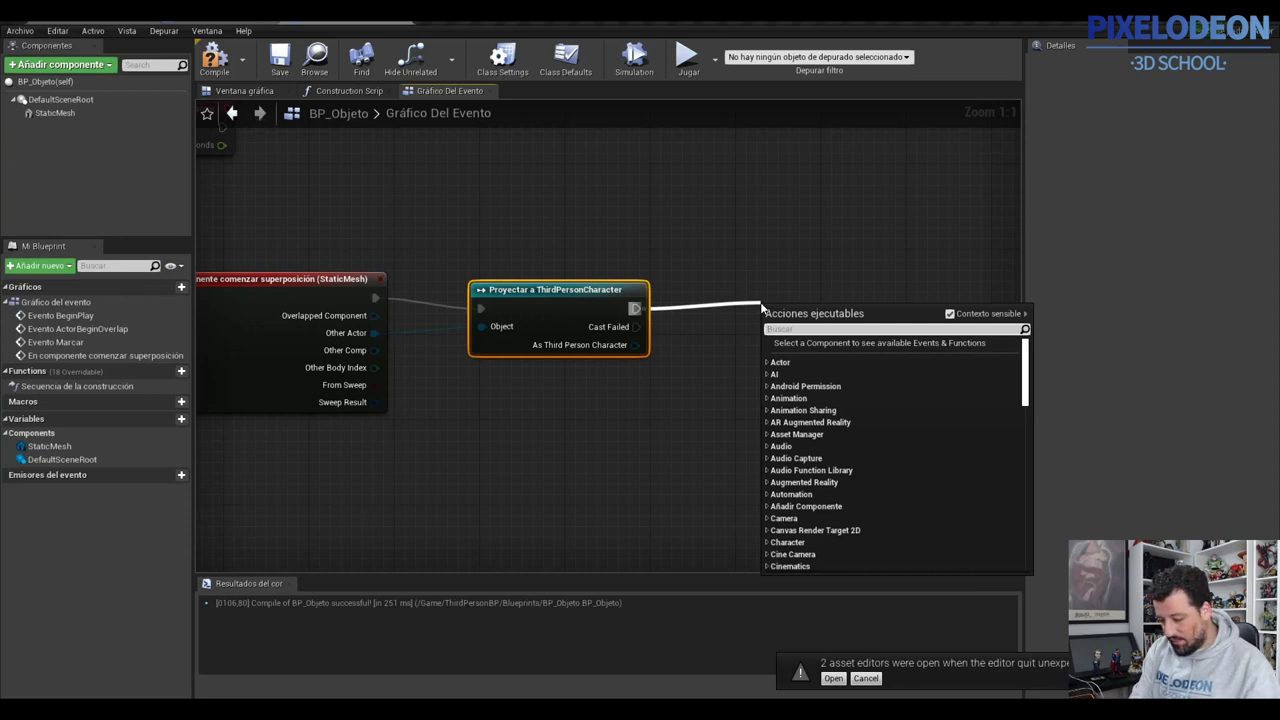
Add DestroyActor (Target self) after the successful cast, then compile and save BP_Objeto.
type("dreto")
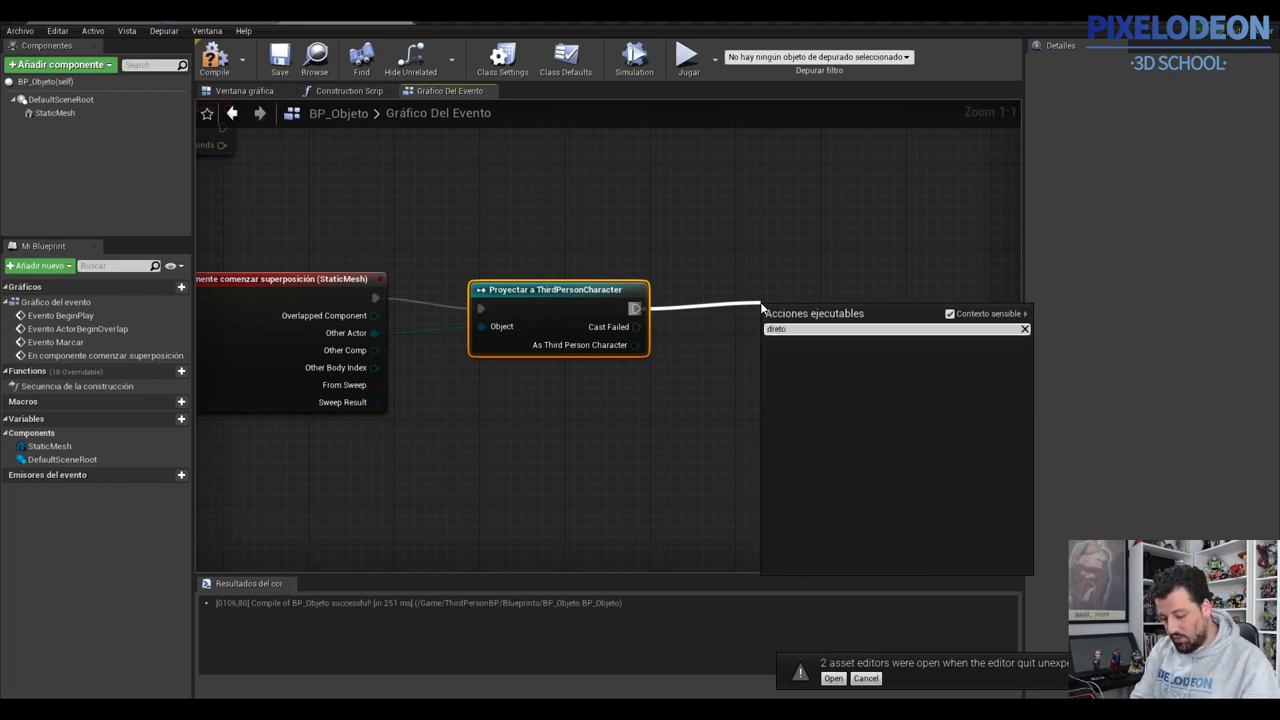
key("BackSpace")
key("BackSpace")
key("BackSpace")
type("es")
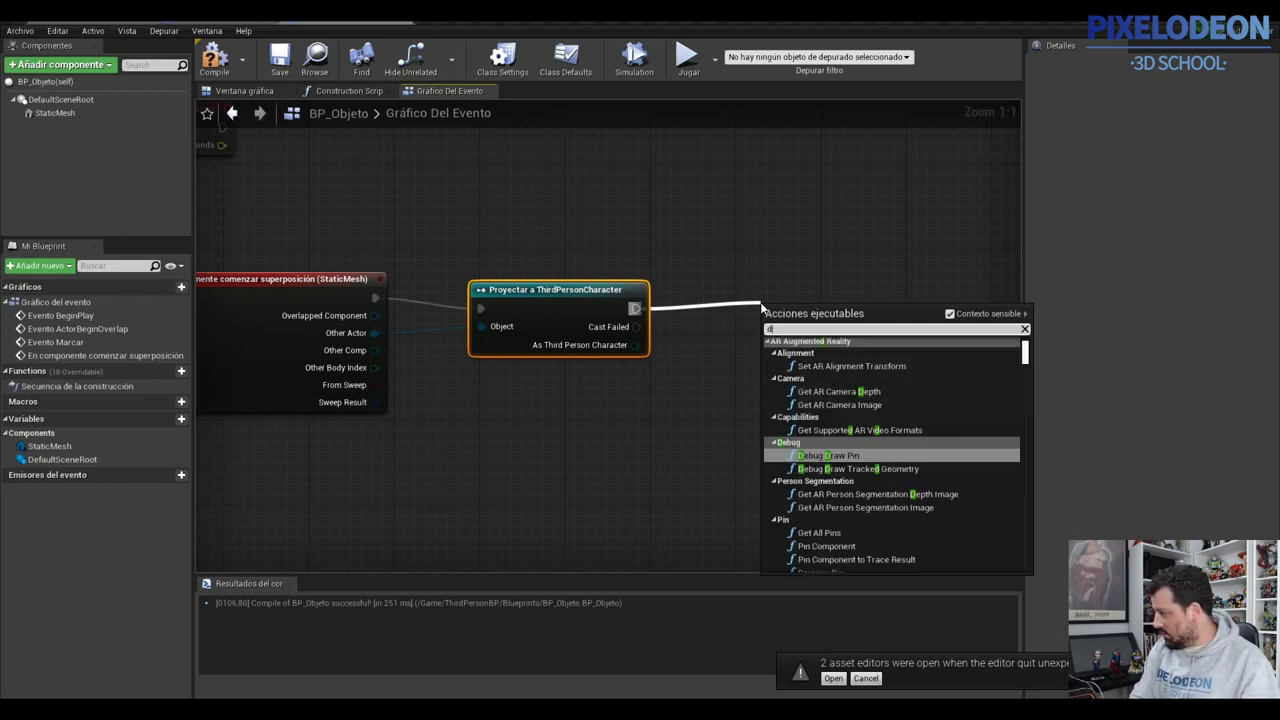
type("tr")
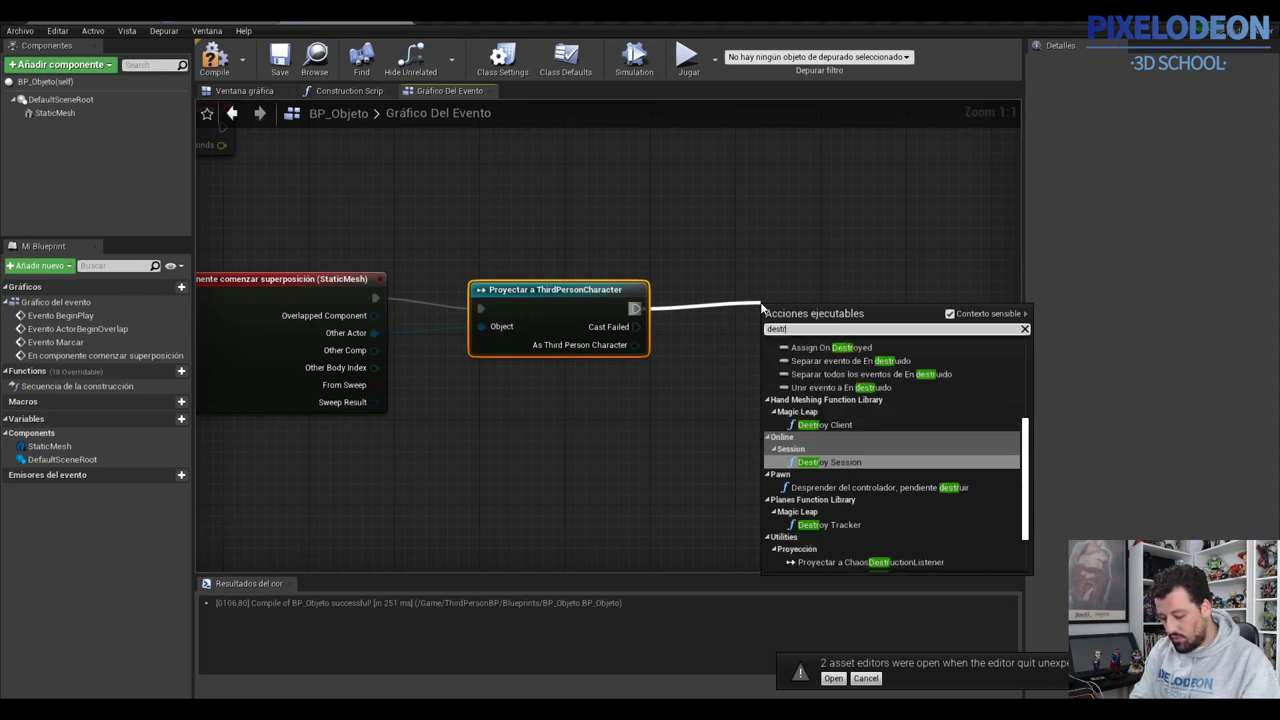
type("oy")
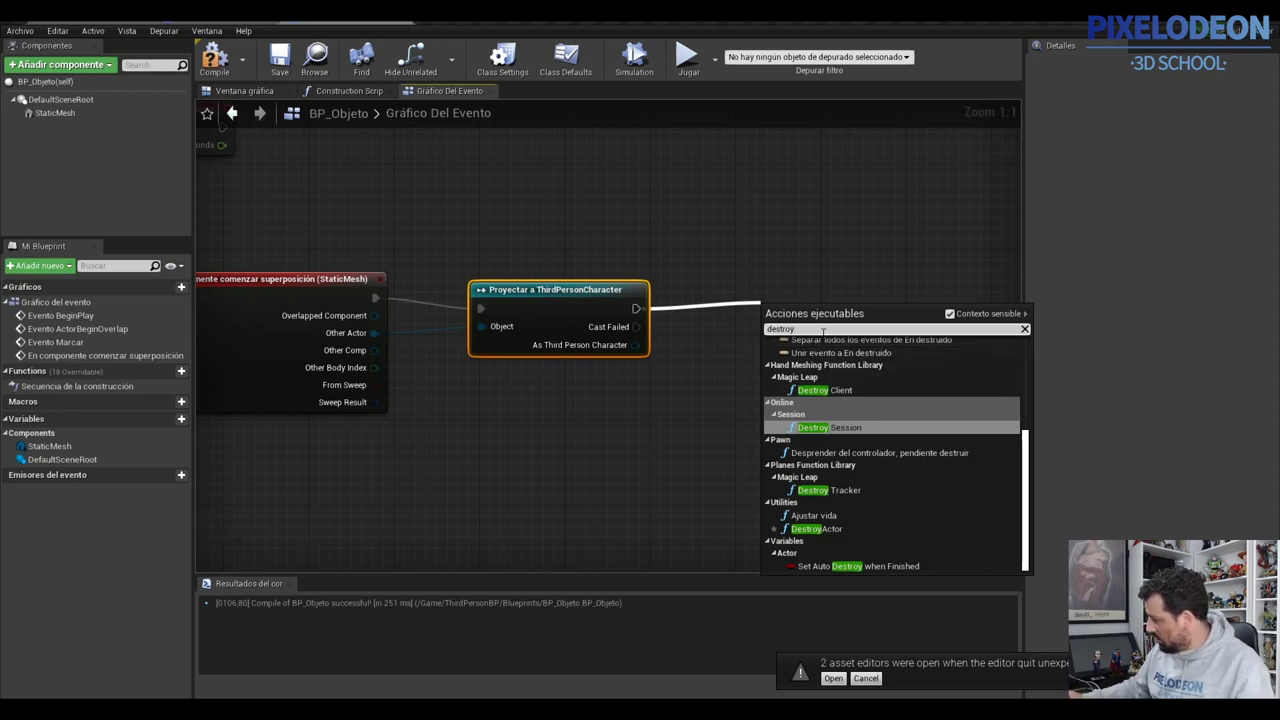
left_click(816, 528)
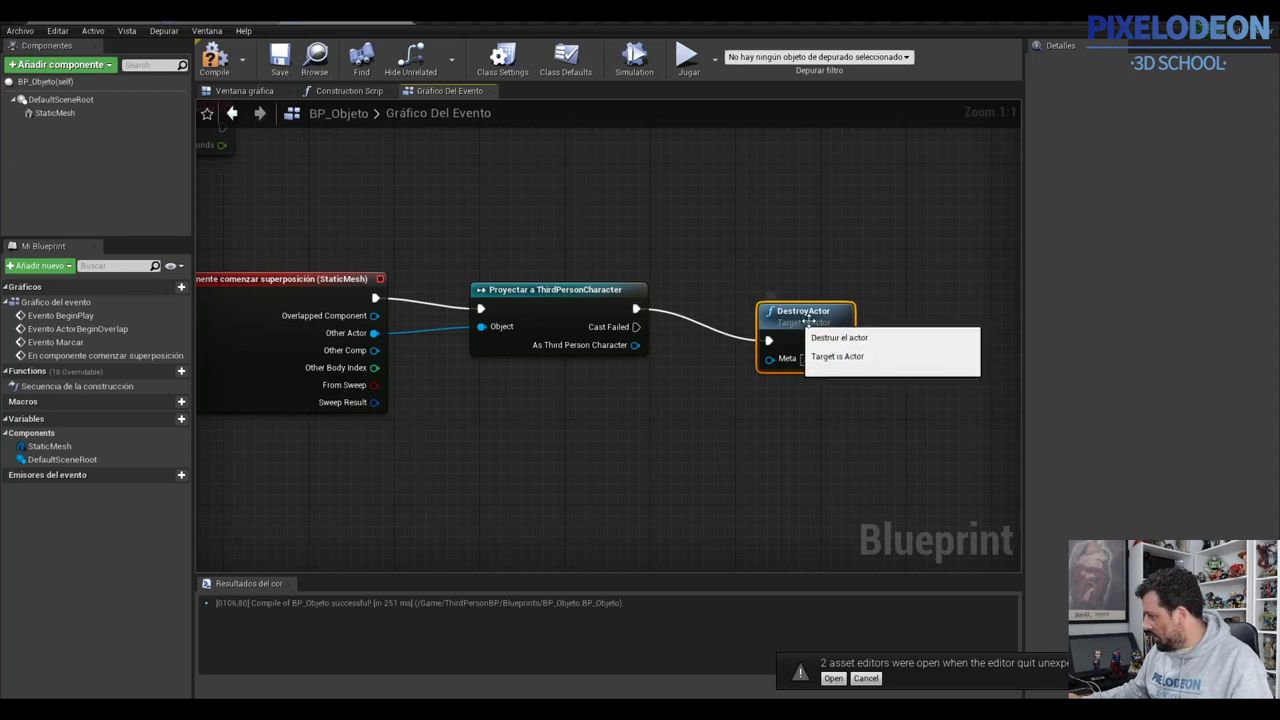
left_click_drag(785, 315, 774, 294)
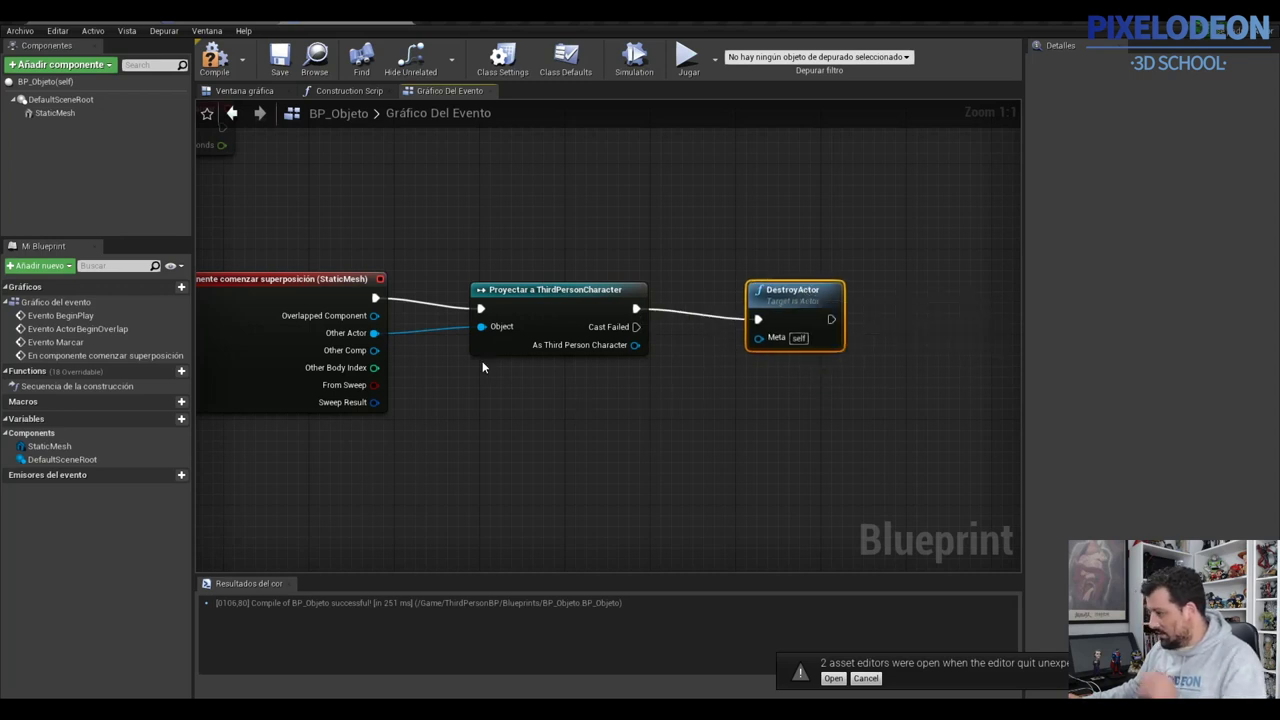
left_click(214, 58)
left_click(282, 60)
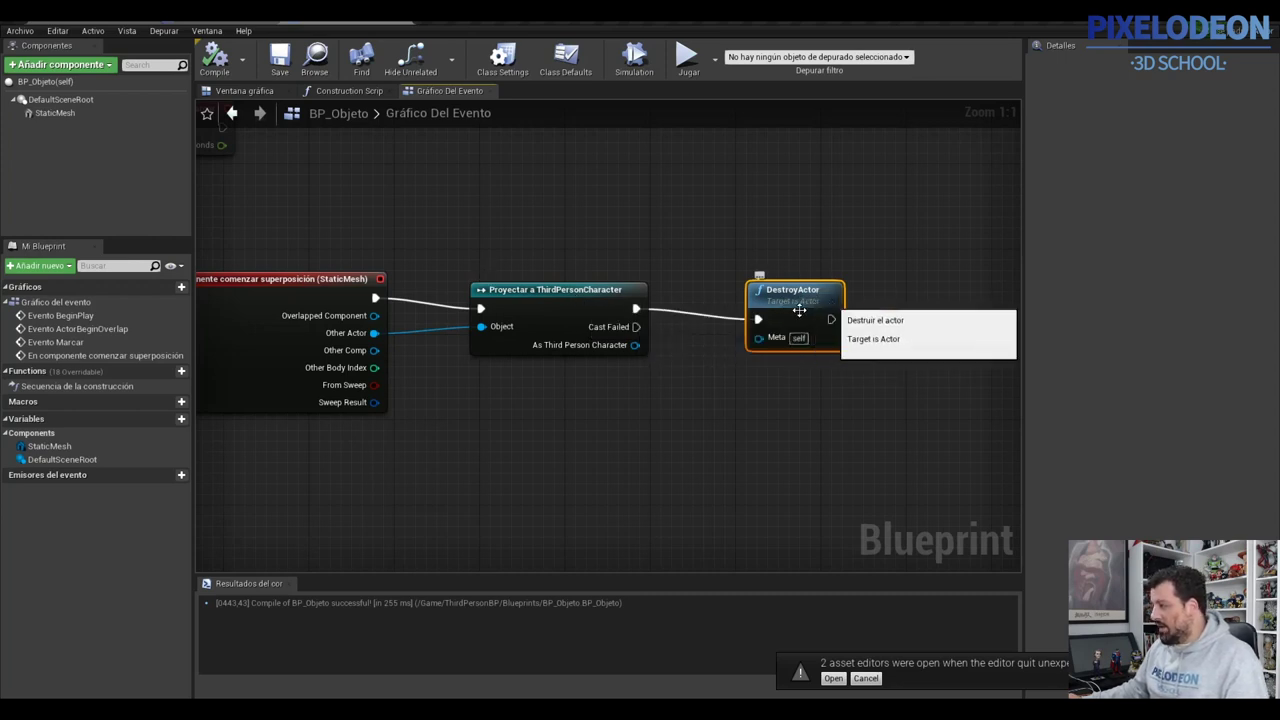
left_click(686, 62)
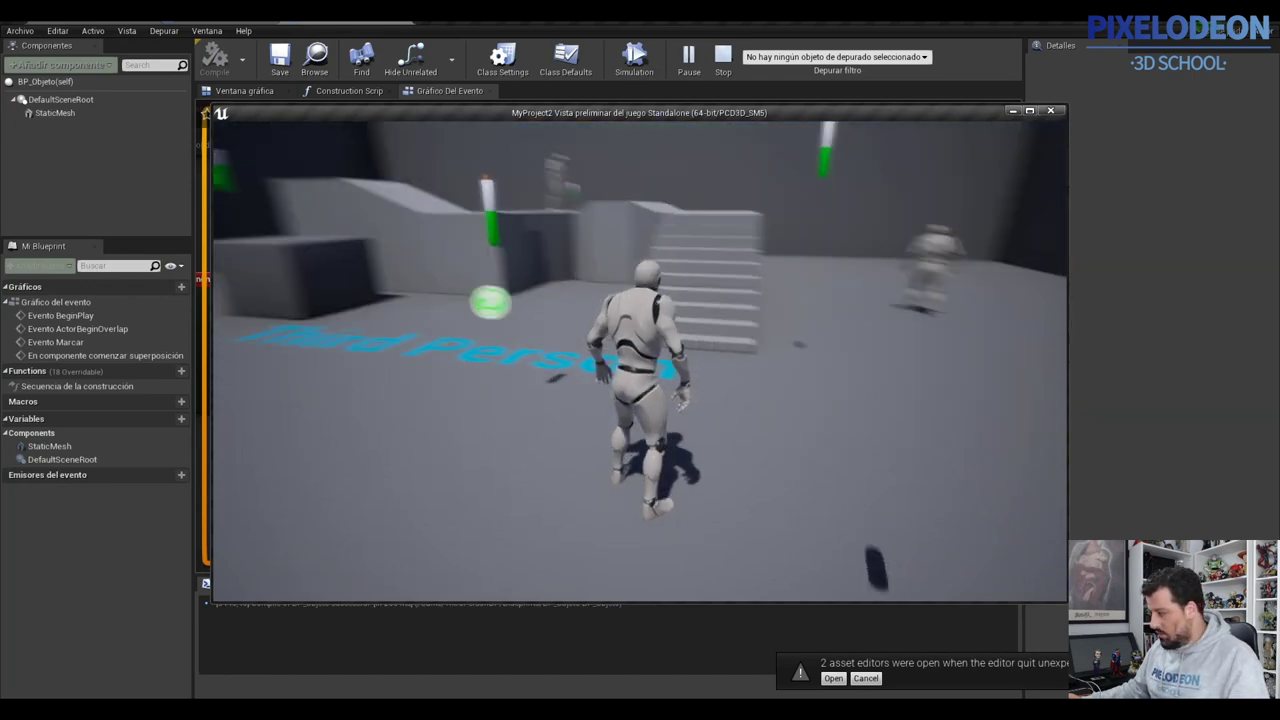
key("w")
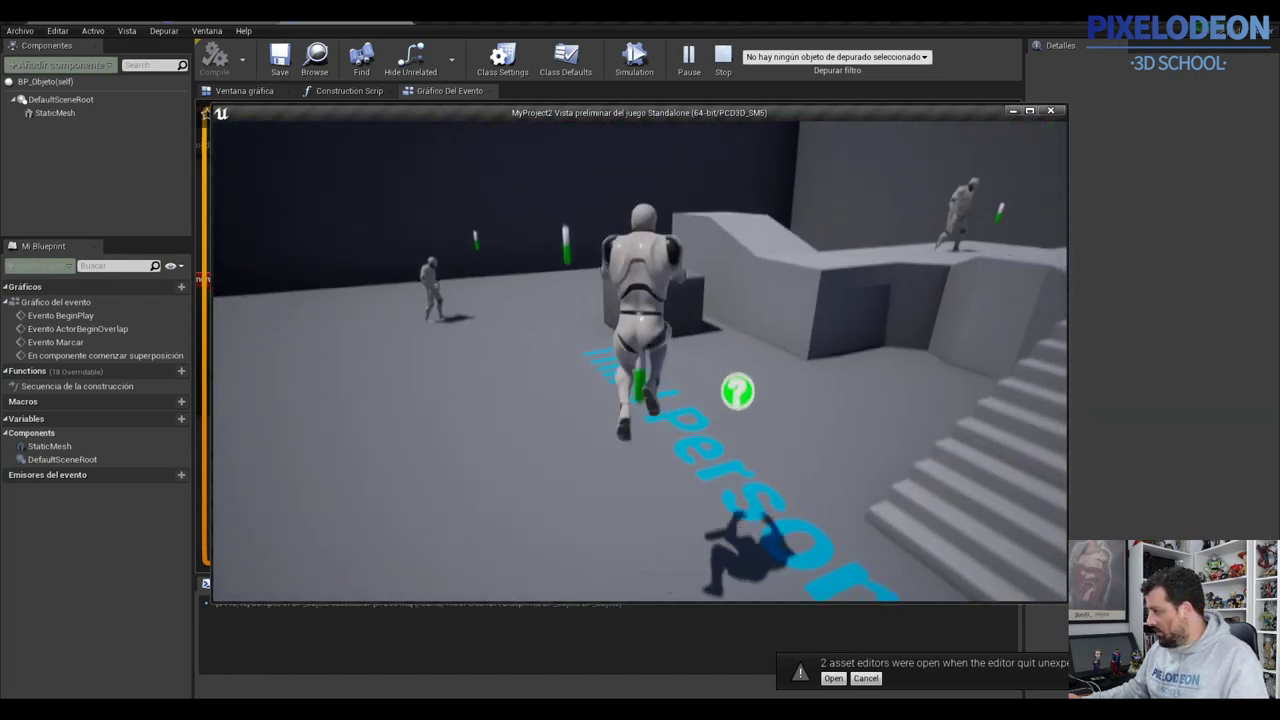
key("w")
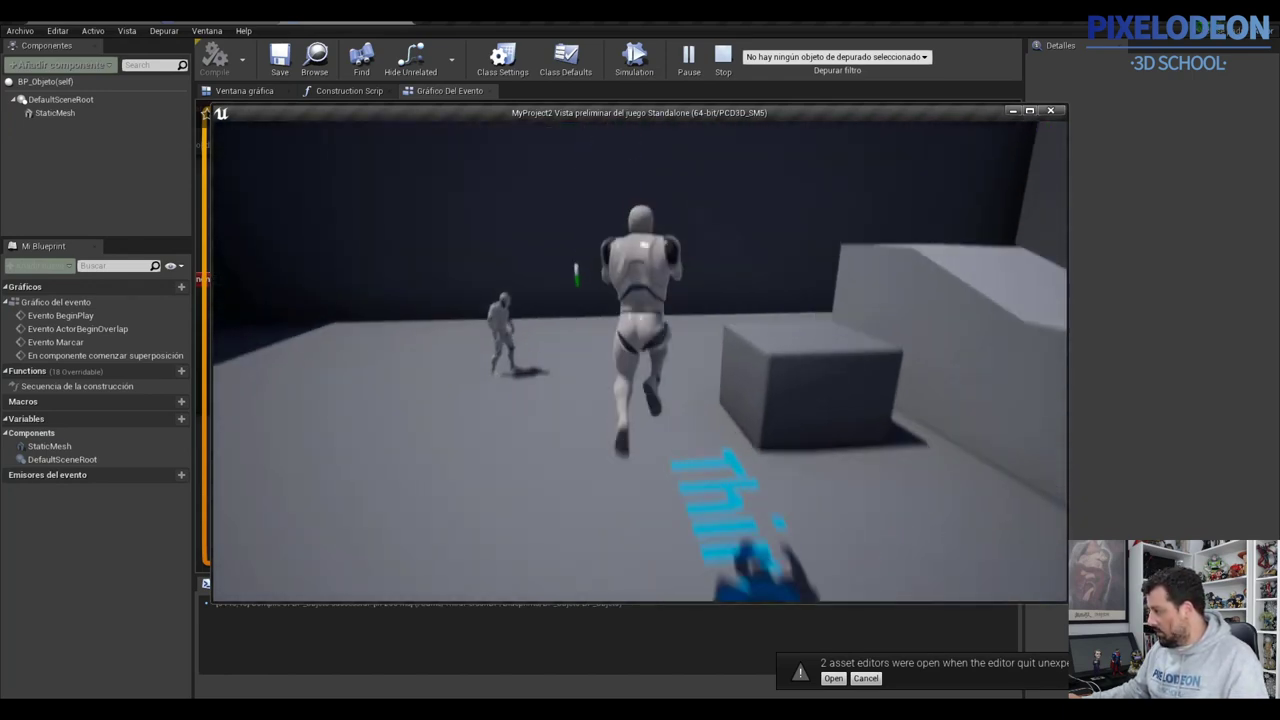
key("space")
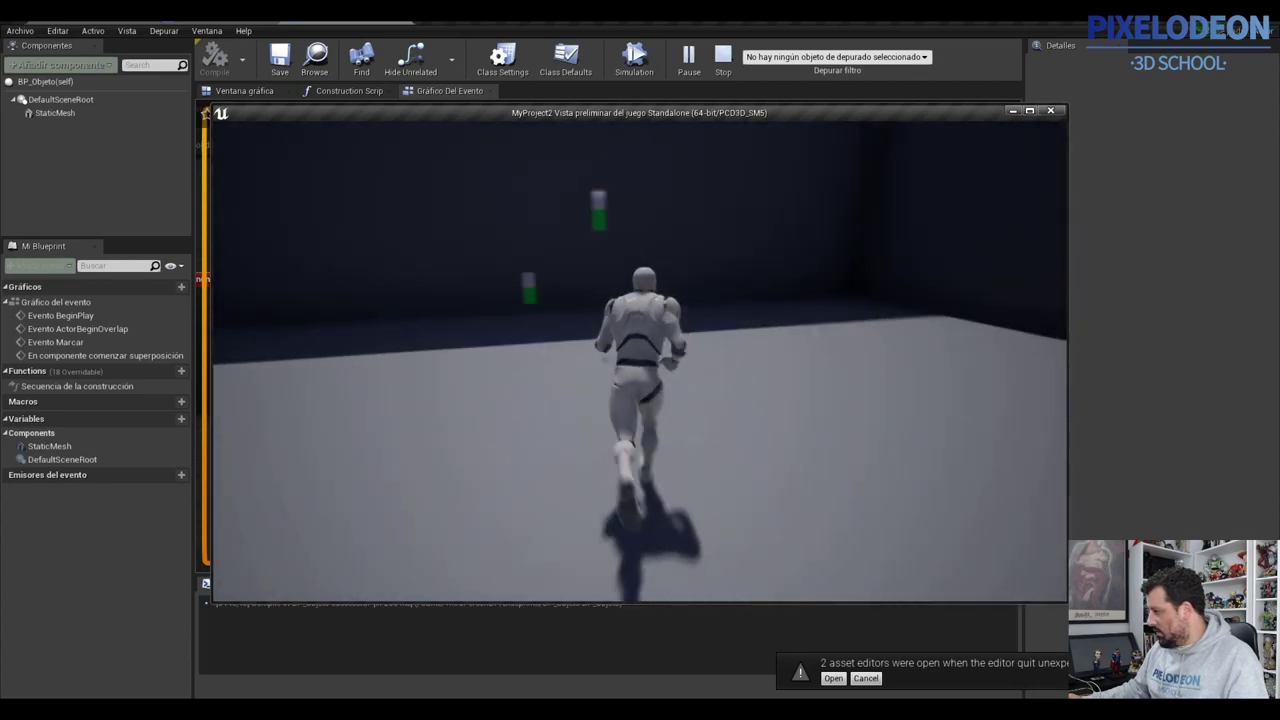
key("w")
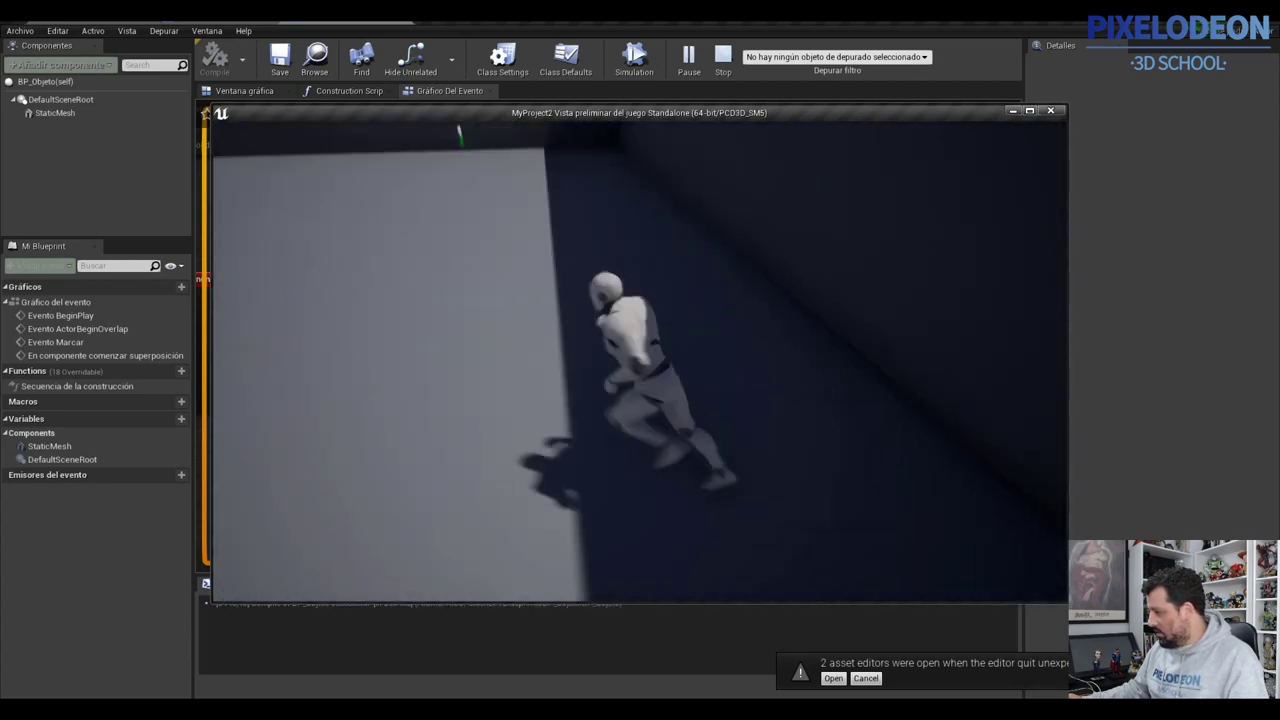
key("w")
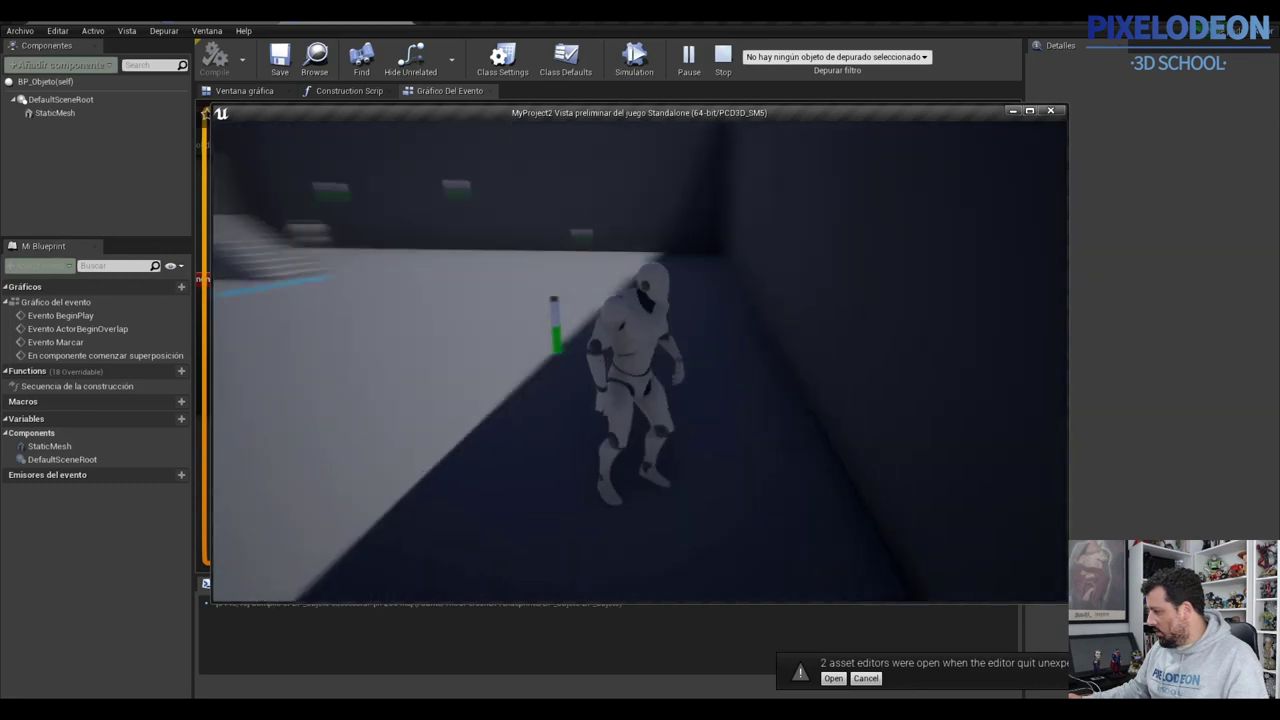
key("w")
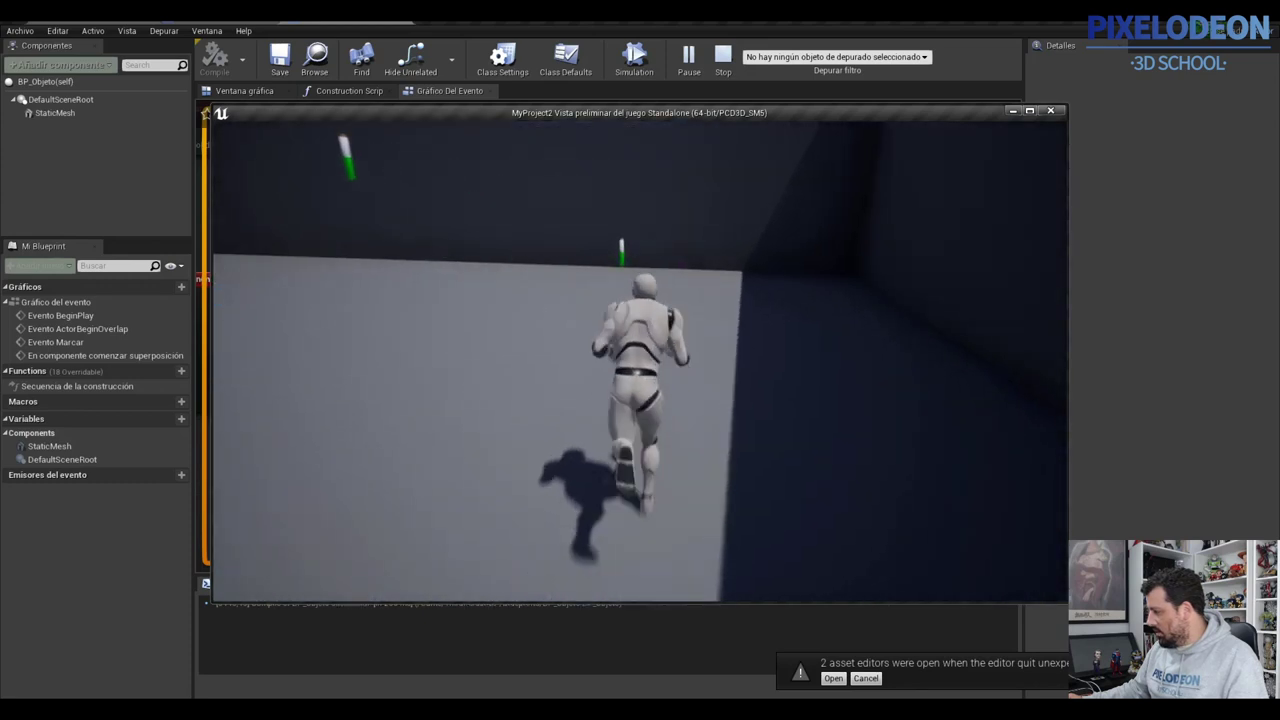
key("w")
key("w")
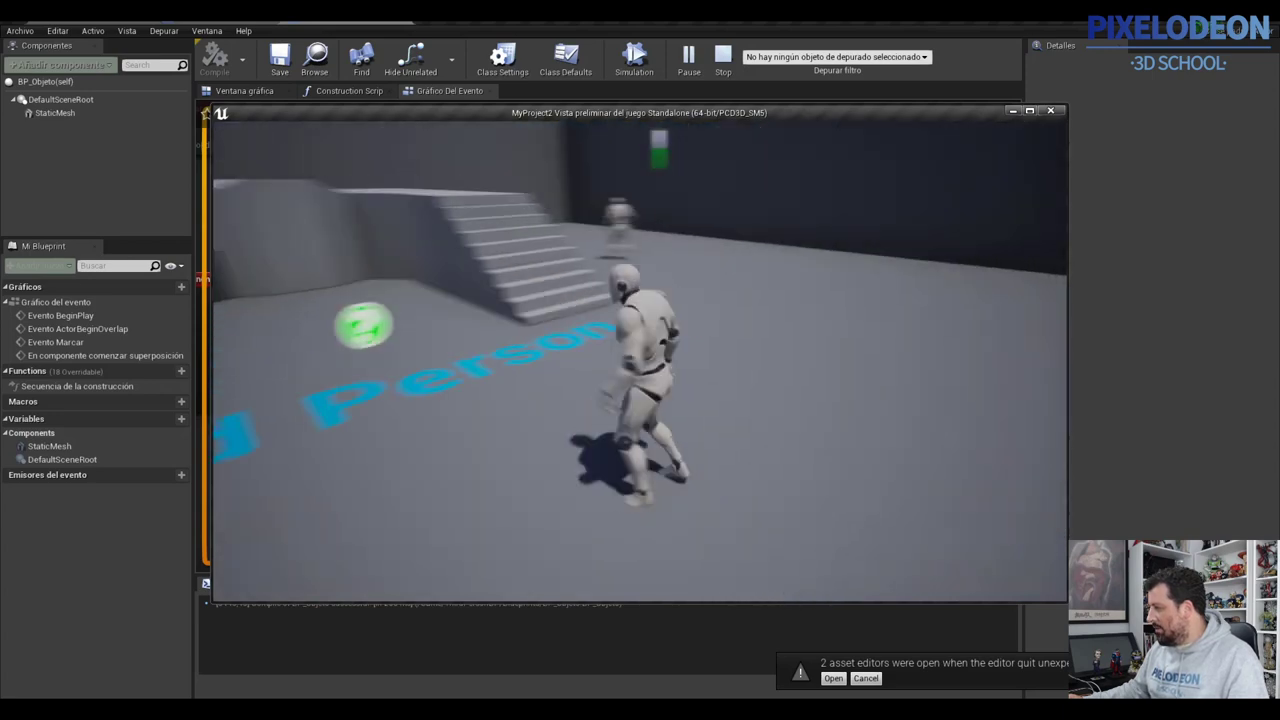
key("w")
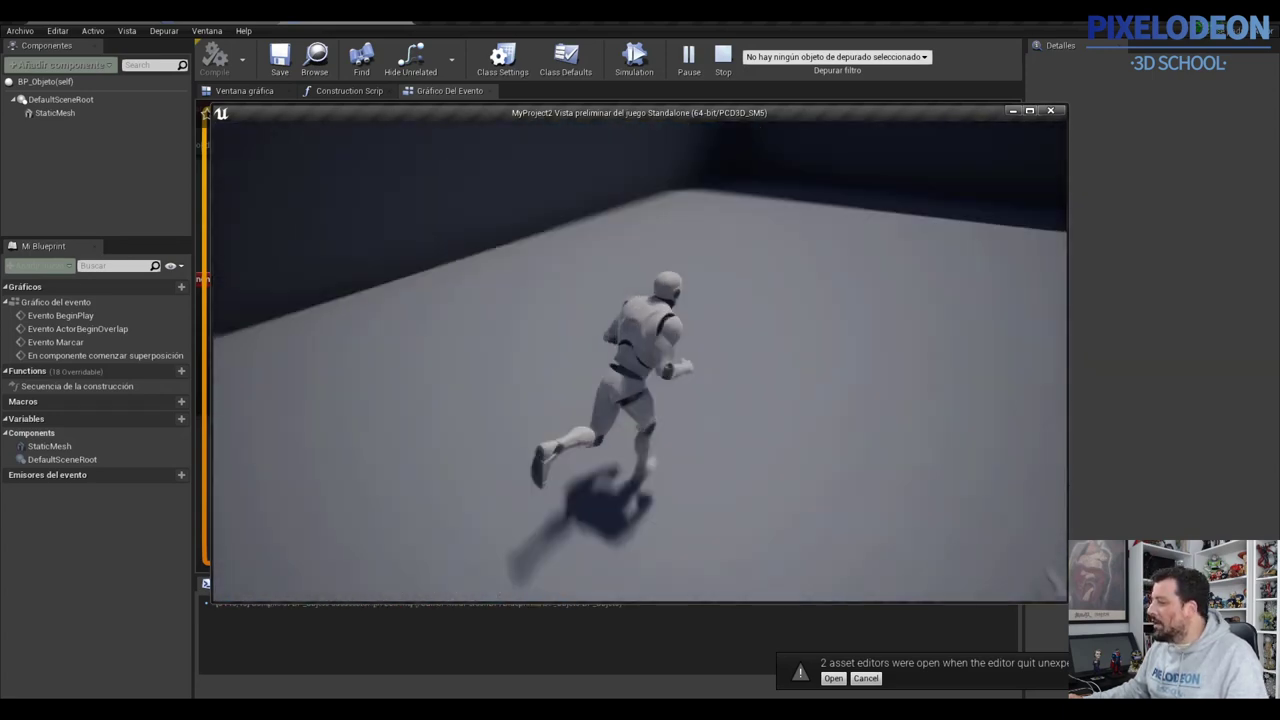
key("w")
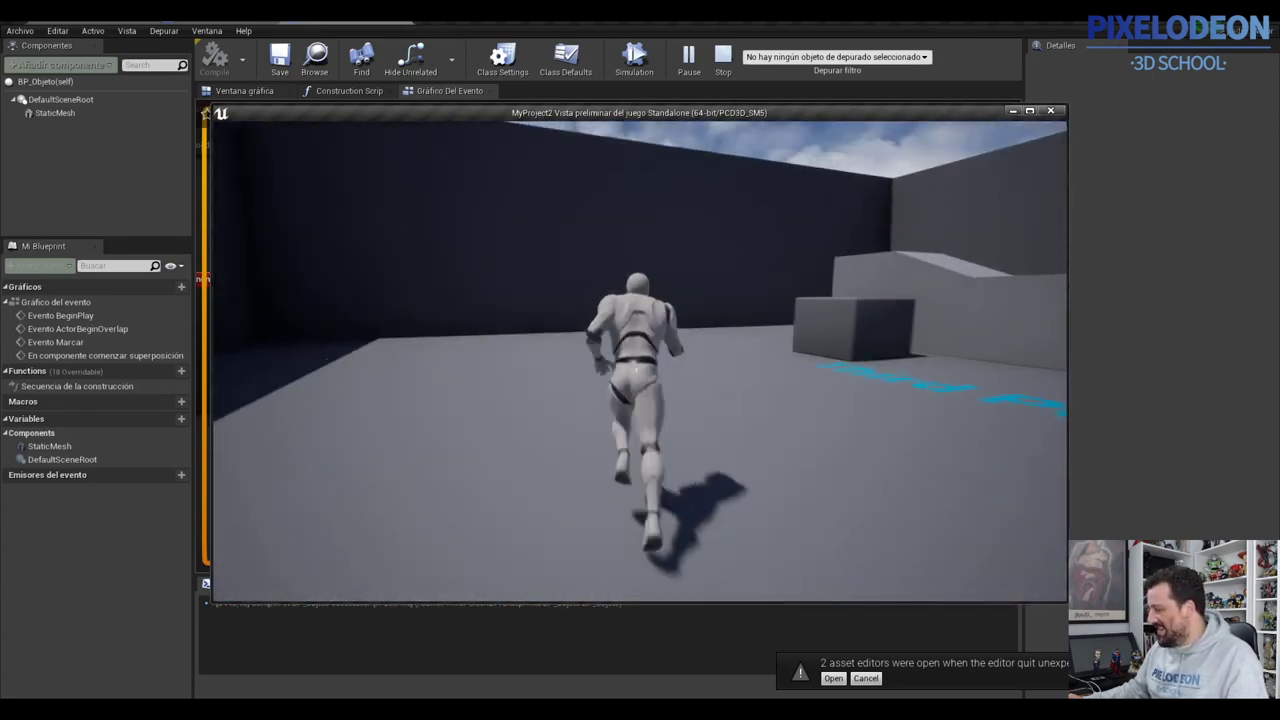
key("space")
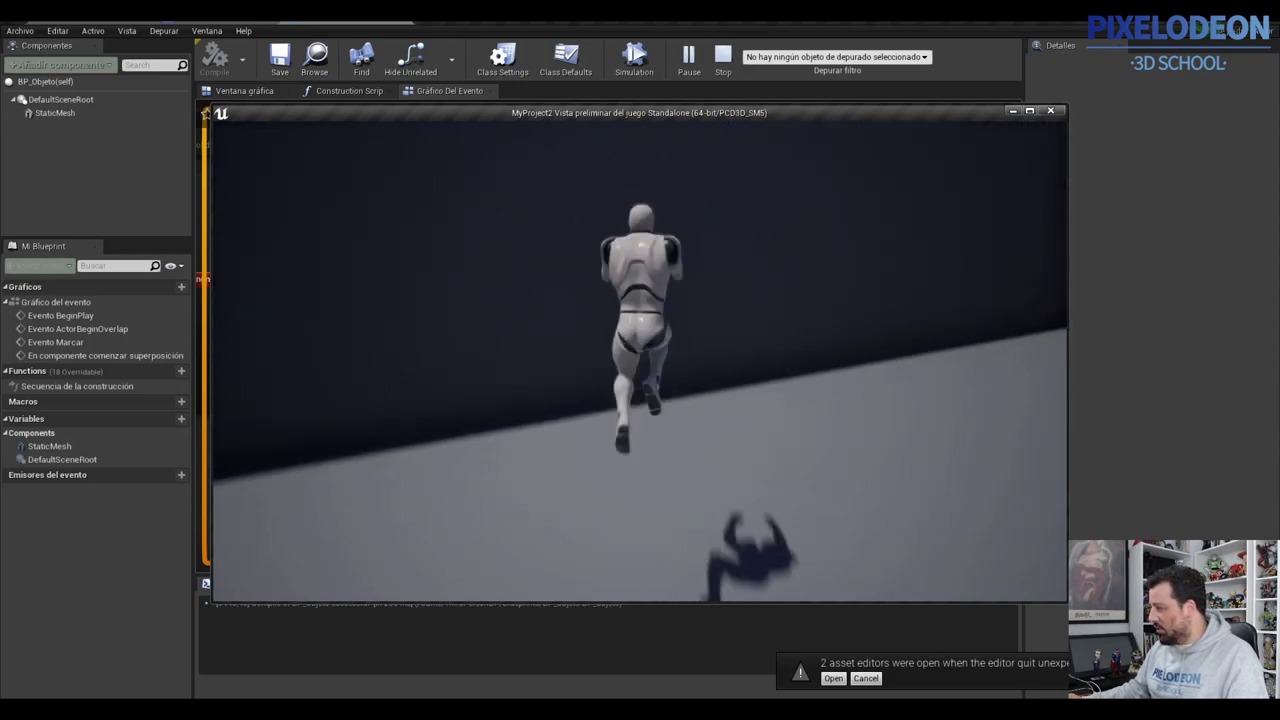
key("w")
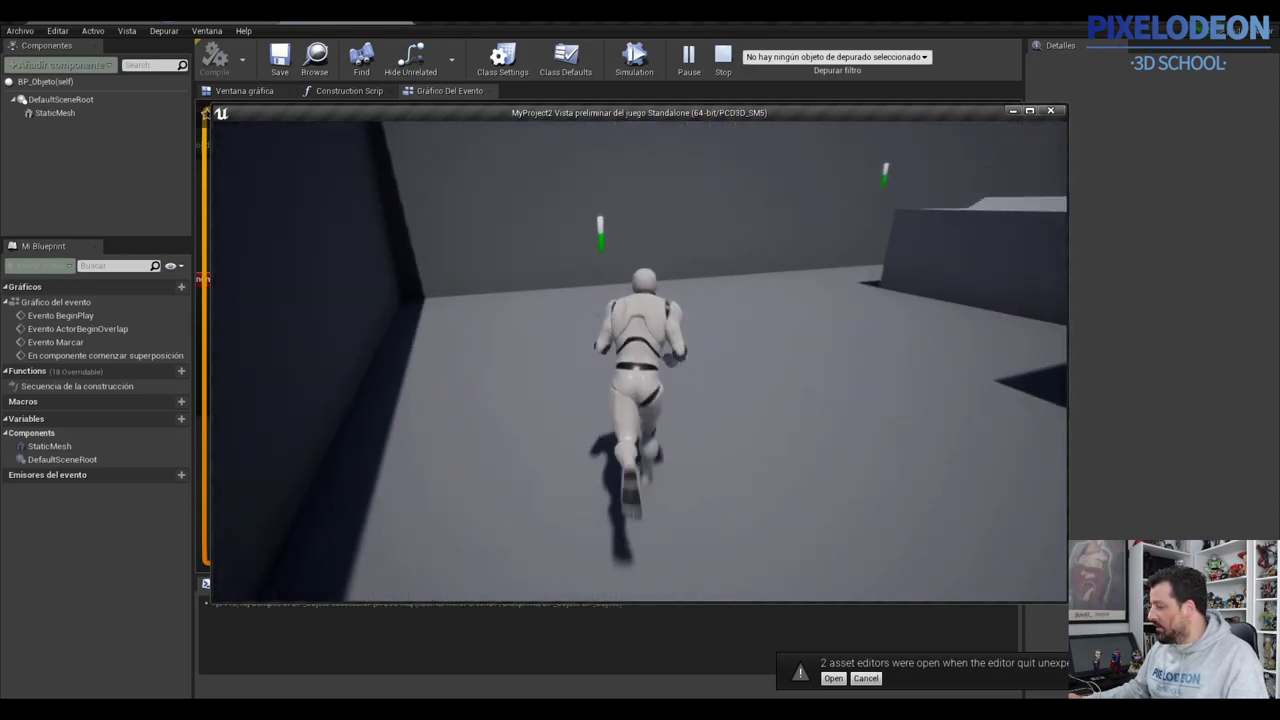
key("Escape")
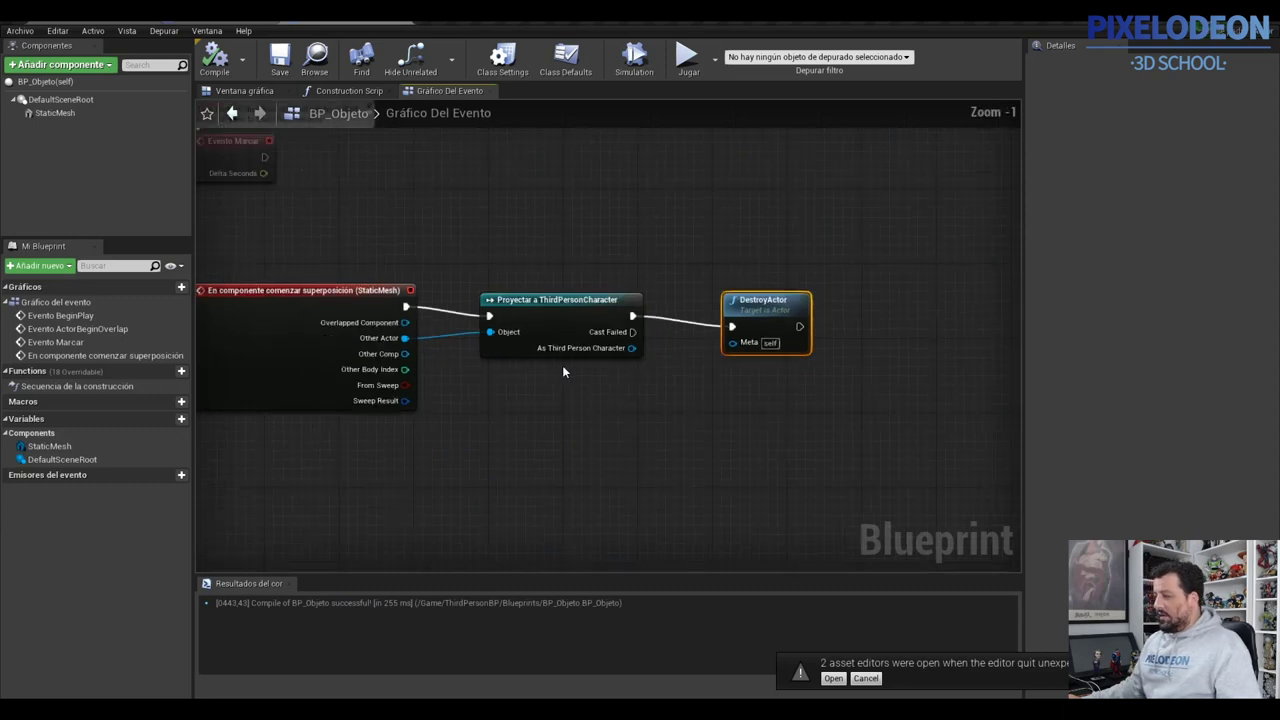
Switch back to the main level editor and save ThirdPersonExampleMap.
scroll(563, 372, "down", 3)
key("alt+Tab")
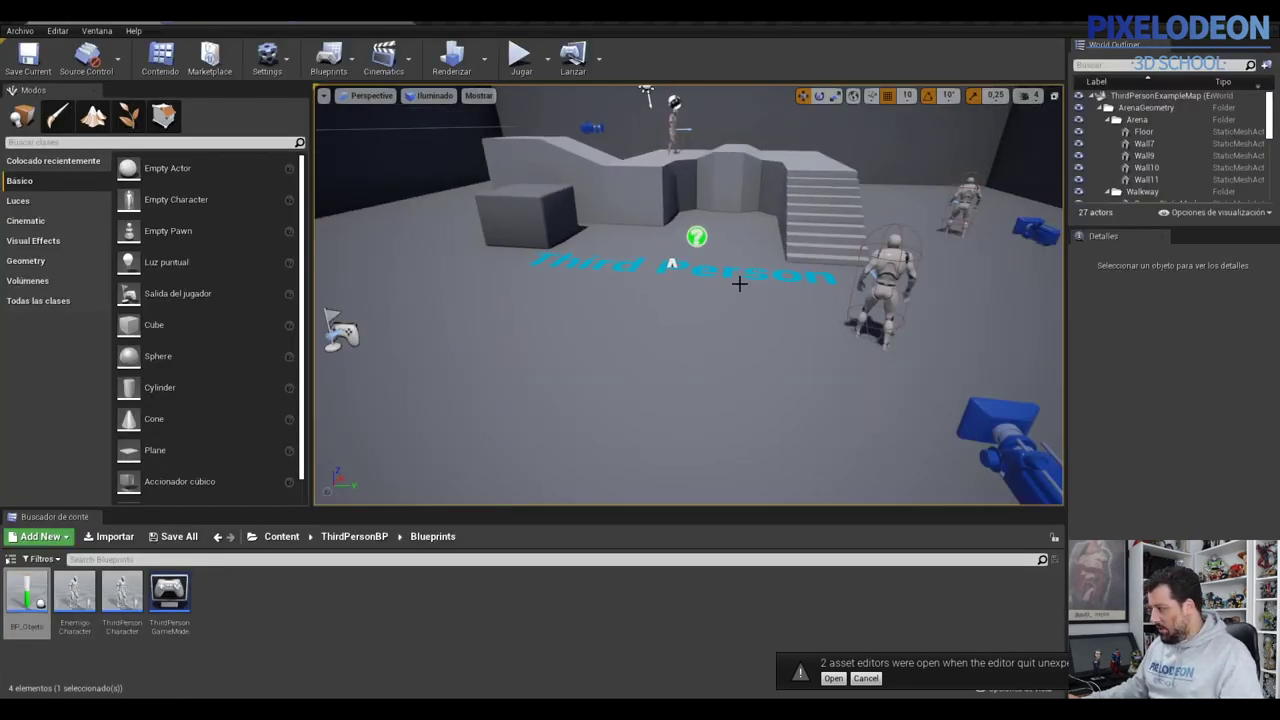
key("ctrl+s")
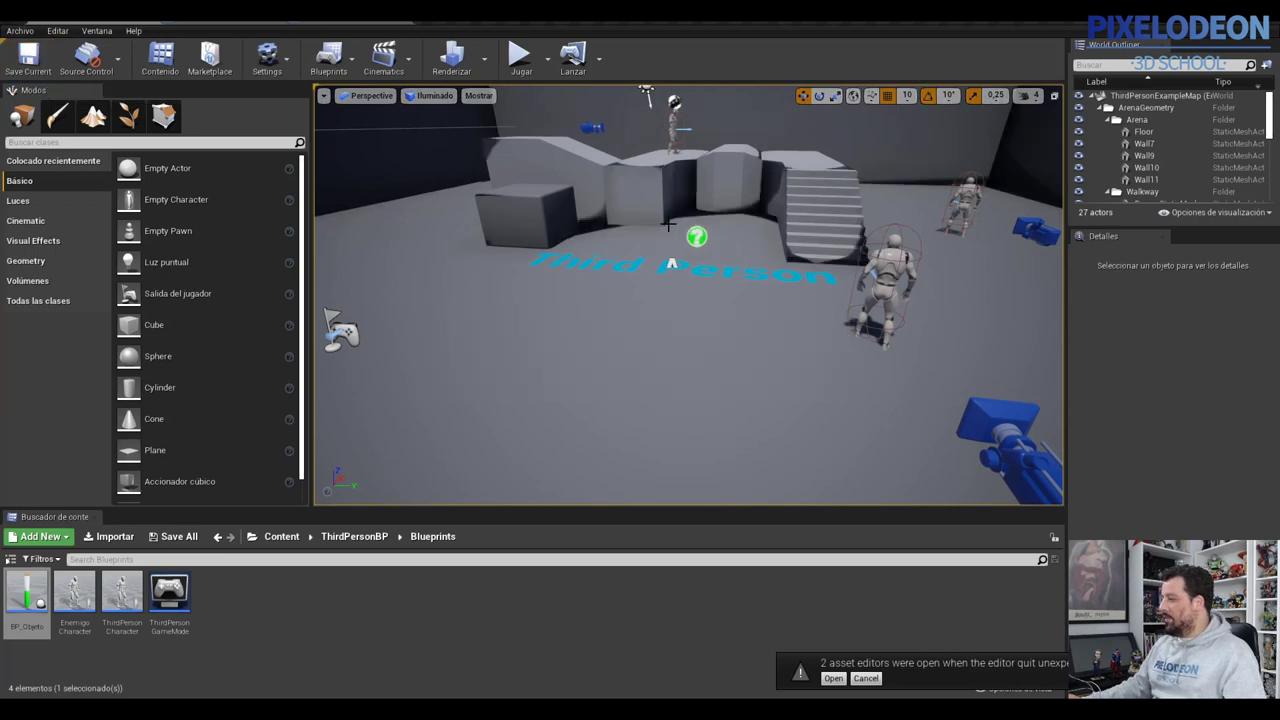